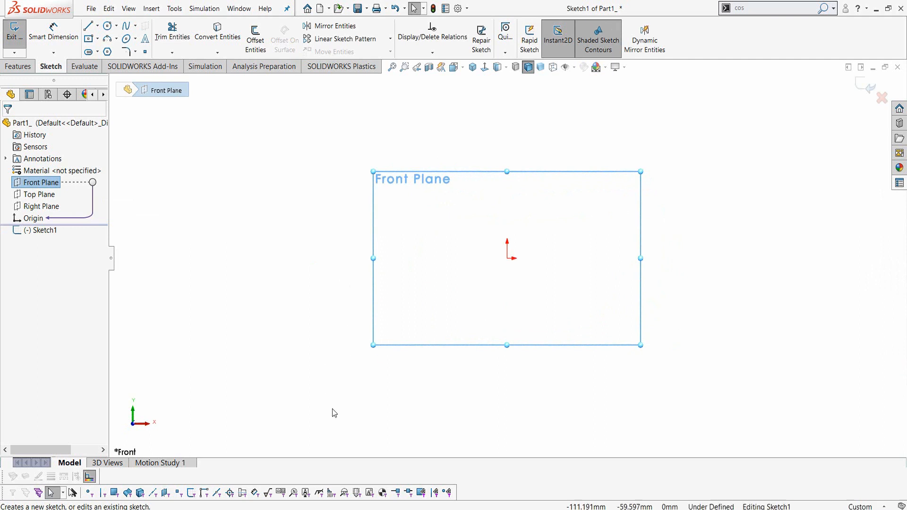
Step: Sketch a circle centred on the origin with a radius of about 71 mm
{"action": "right_click_drag", "start_coordinate": [231, 255], "coordinate": [294, 256]}
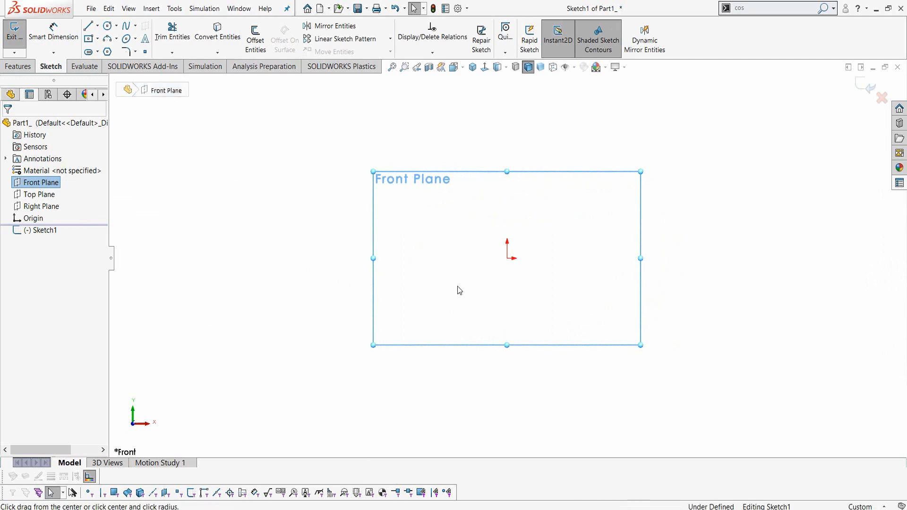
{"action": "left_click", "coordinate": [507, 258]}
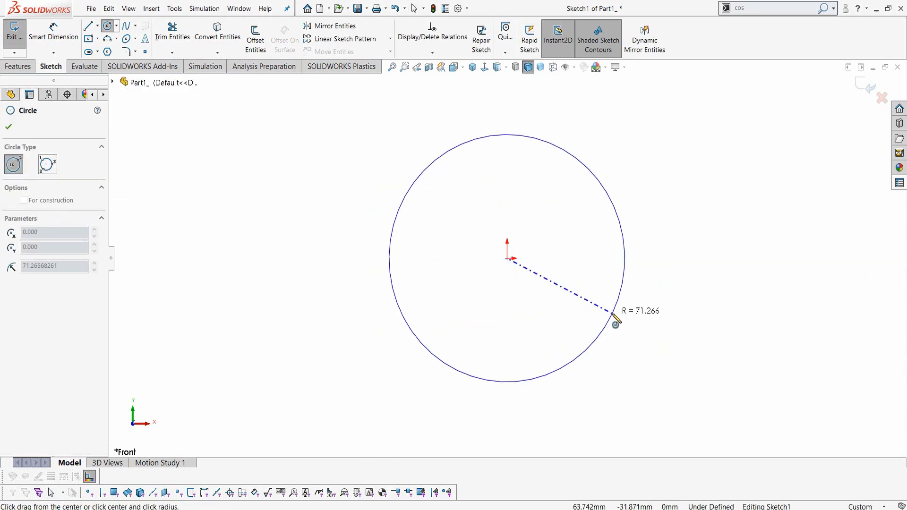
{"action": "left_click", "coordinate": [613, 315]}
{"action": "key", "text": "Escape"}
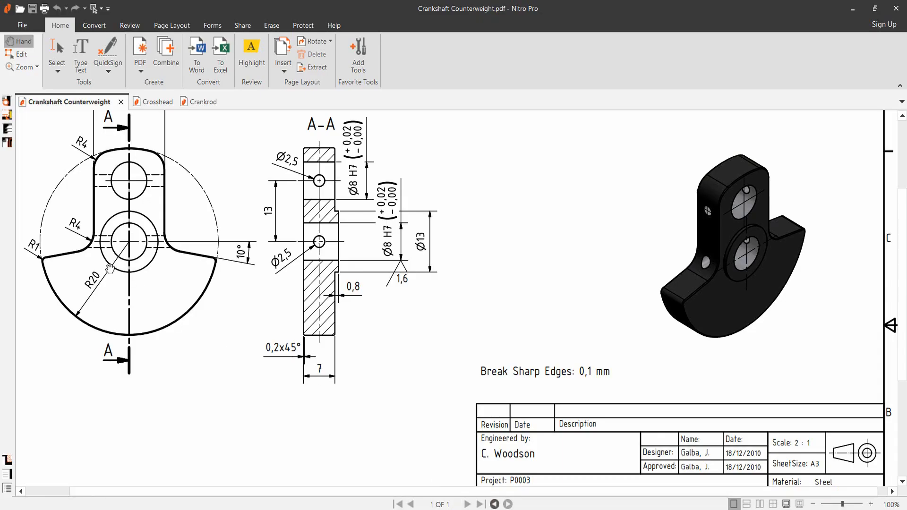
Step: Dimension the circle's diameter and set it to 40 mm
{"action": "key", "text": "alt+Tab"}
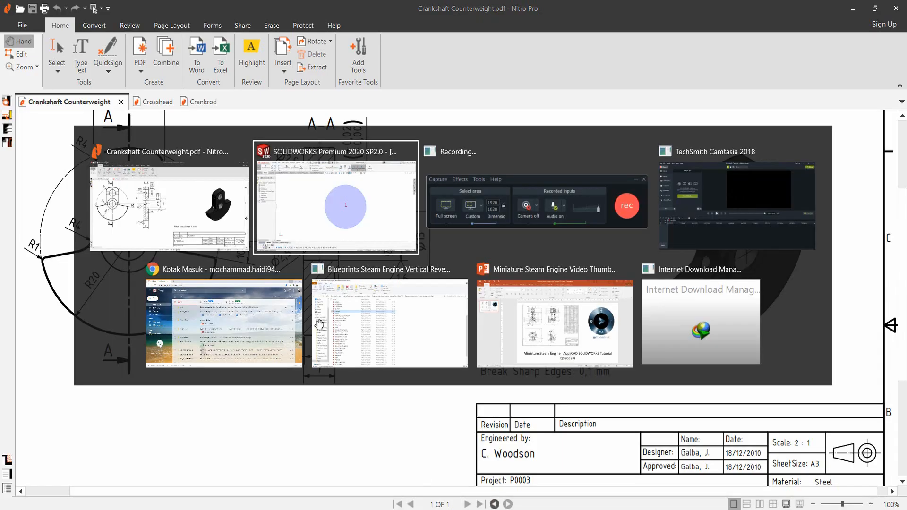
{"action": "right_click_drag", "start_coordinate": [734, 292], "coordinate": [734, 198]}
{"action": "left_click", "coordinate": [621, 226]}
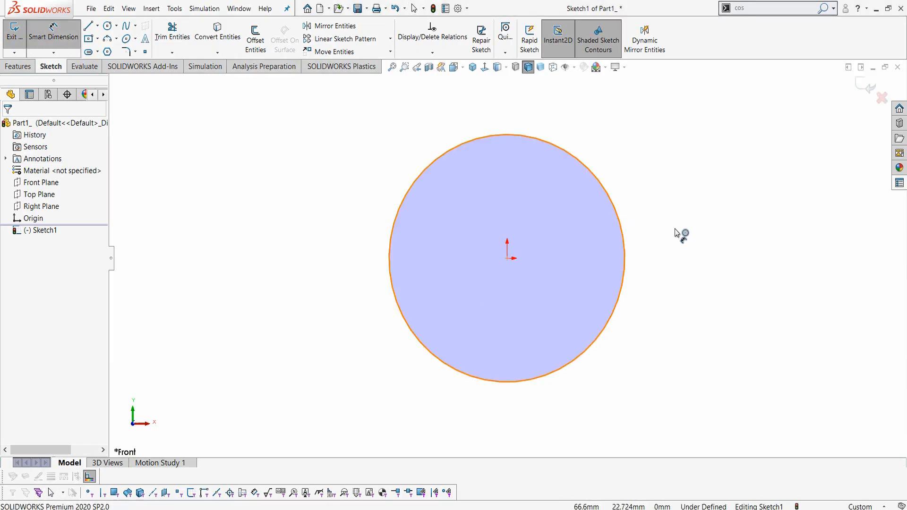
{"action": "left_click", "coordinate": [695, 238]}
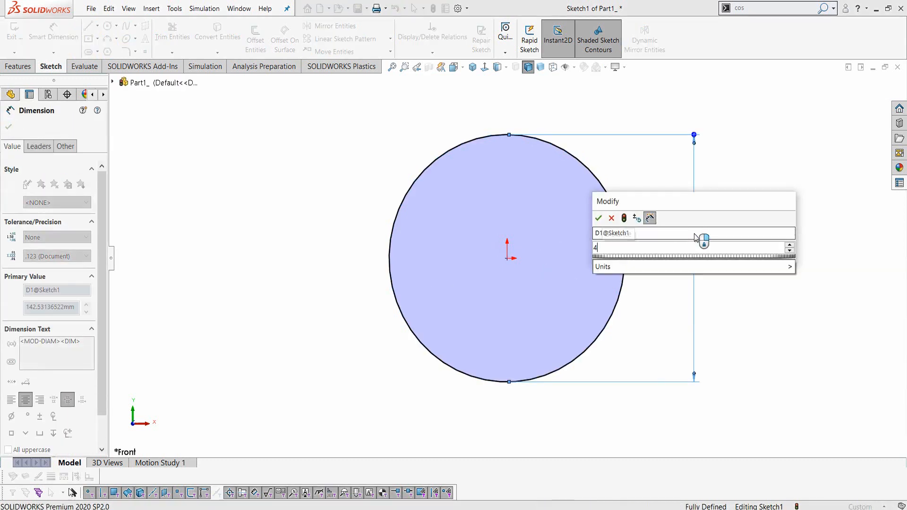
{"action": "type", "text": "40"}
{"action": "key", "text": "Return"}
{"action": "key", "text": "Escape"}
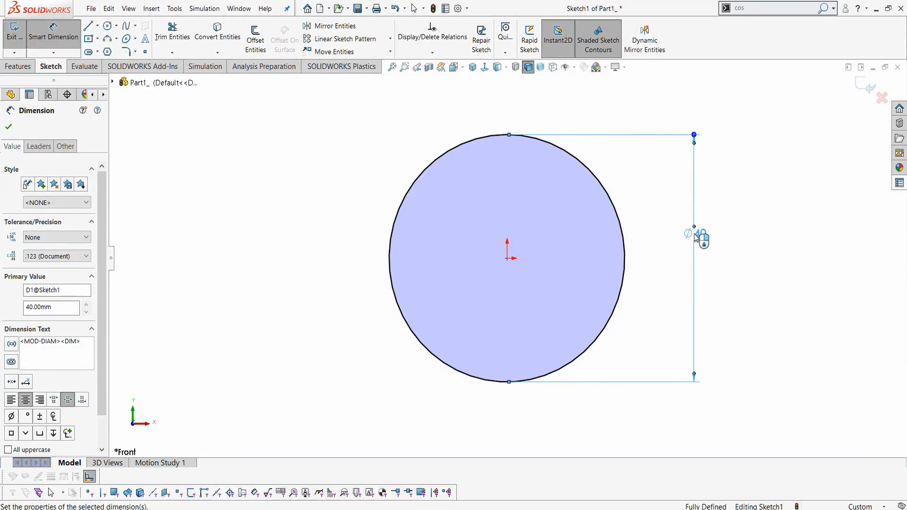
Step: Draw a vertical line between the circle's upper and lower quadrant points and make it construction geometry
{"action": "key", "text": "l"}
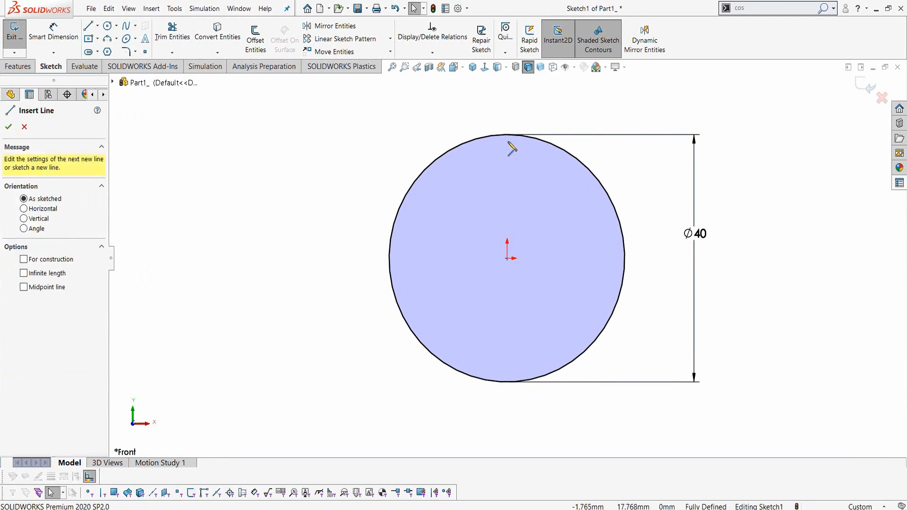
{"action": "left_click", "coordinate": [507, 135]}
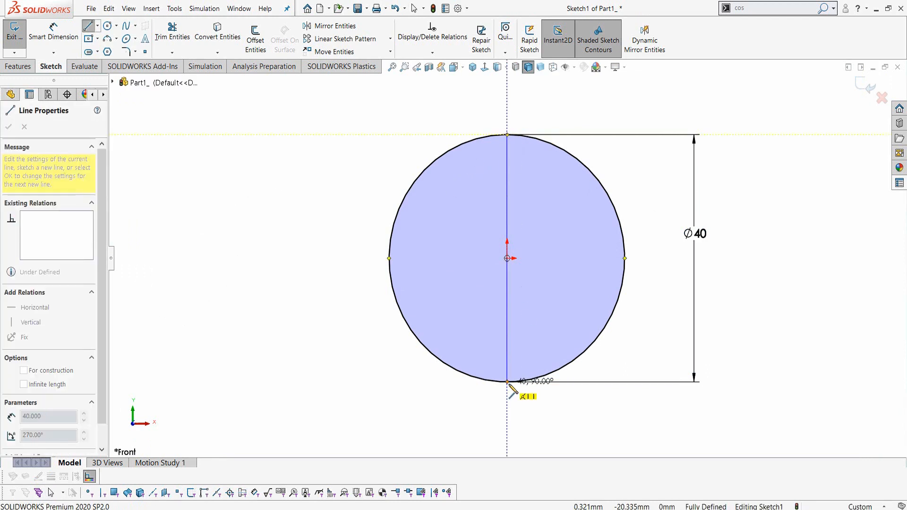
{"action": "left_click", "coordinate": [507, 381]}
{"action": "right_click", "coordinate": [509, 384]}
{"action": "left_click", "coordinate": [532, 369]}
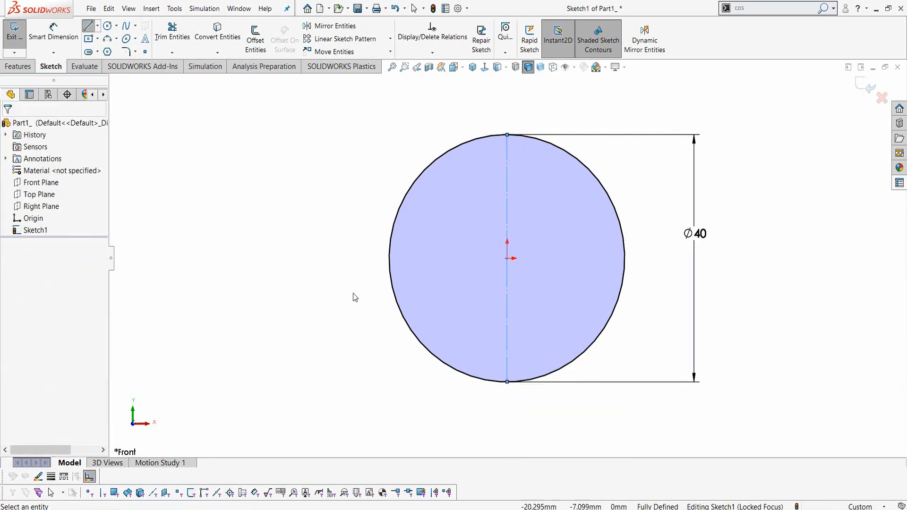
Step: Draw a horizontal construction line between the circle's left and right quadrant points
{"action": "key", "text": "l"}
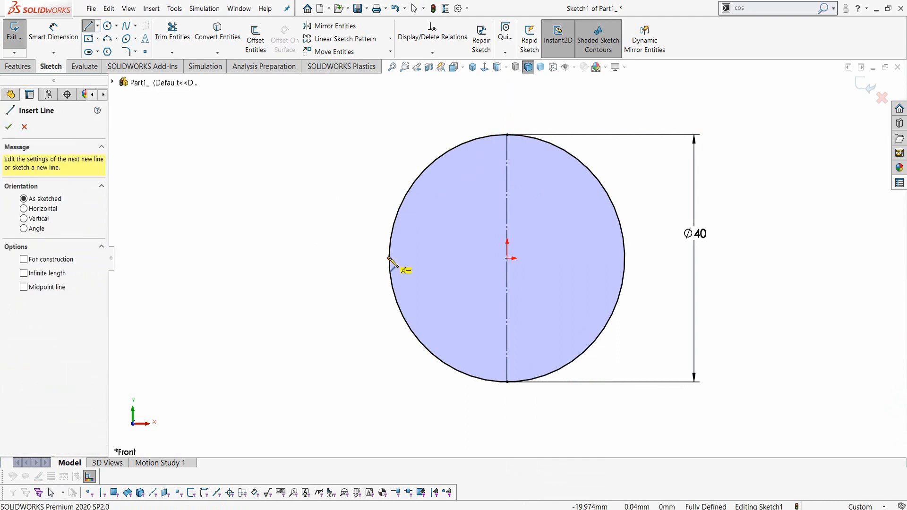
{"action": "left_click", "coordinate": [389, 258]}
{"action": "left_click", "coordinate": [624, 258]}
{"action": "right_click", "coordinate": [625, 258]}
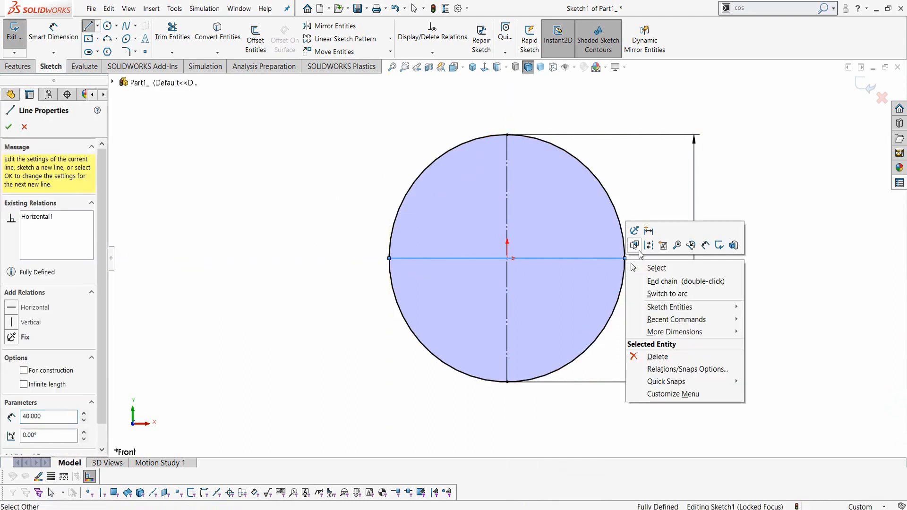
{"action": "left_click", "coordinate": [635, 245]}
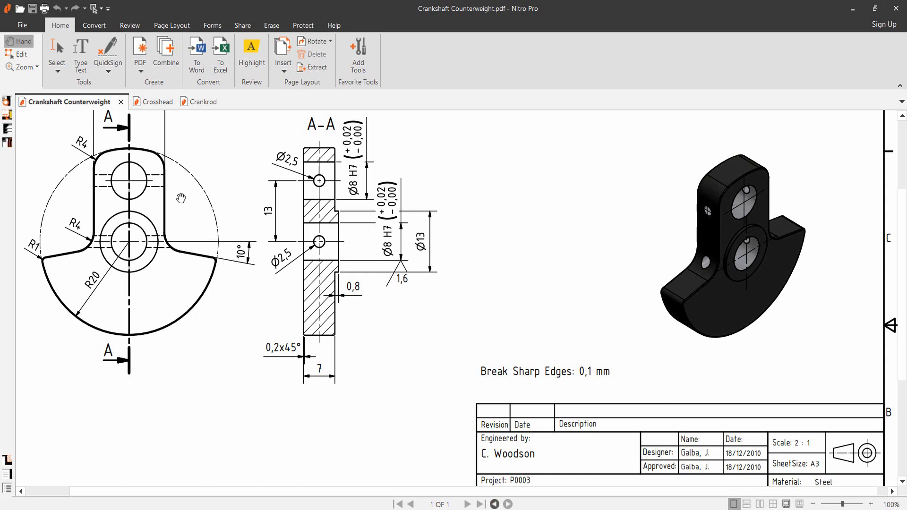
Step: Offset the vertical centreline by 8 mm in both directions with dimensions added
{"action": "scroll", "coordinate": [181, 198], "scroll_direction": "up", "scroll_amount": 1}
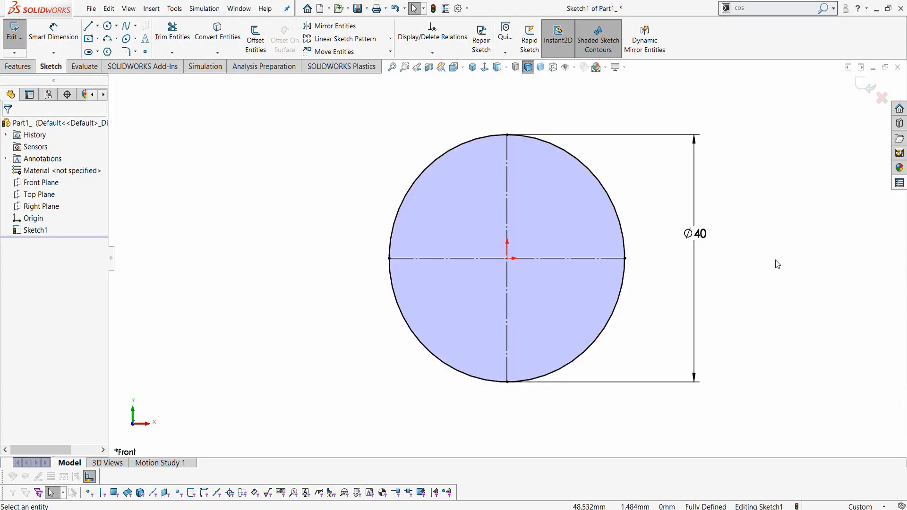
{"action": "mouse_move", "coordinate": [775, 260]}
{"action": "right_mouse_down"}
{"action": "mouse_move", "coordinate": [775, 221]}
{"action": "mouse_move", "coordinate": [700, 204]}
{"action": "right_mouse_up"}
{"action": "left_click", "coordinate": [255, 38]}
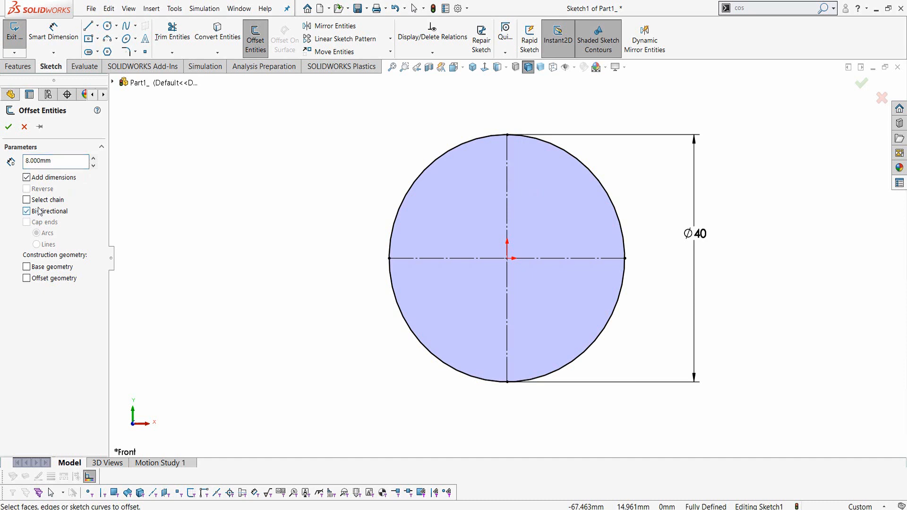
{"action": "left_click", "coordinate": [508, 177]}
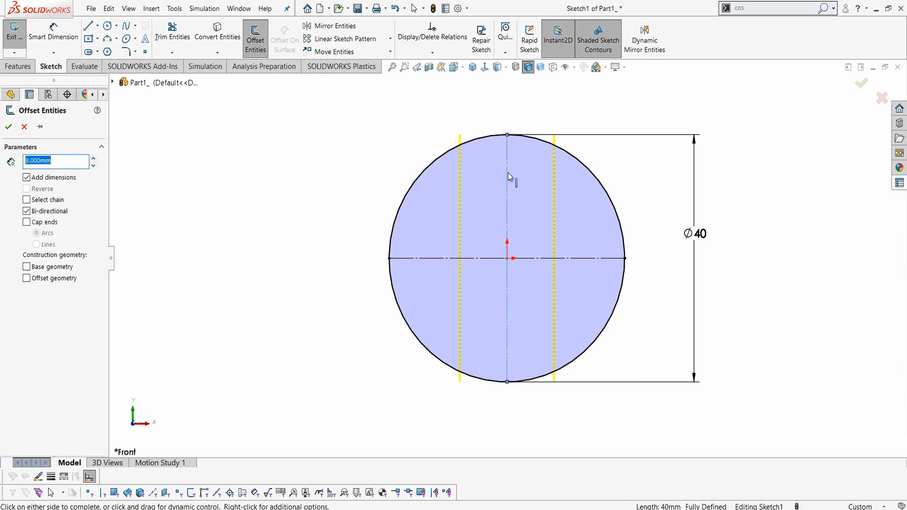
{"action": "left_click", "coordinate": [508, 176]}
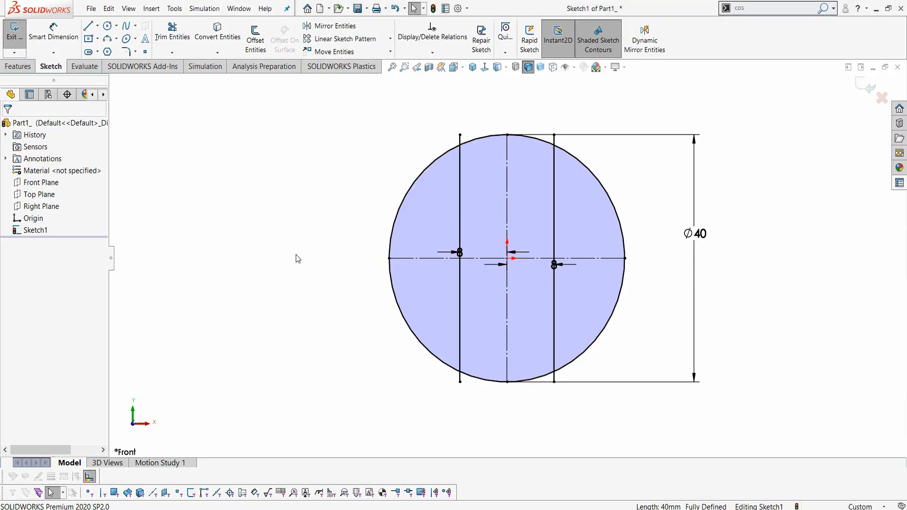
Step: Draw two separate 20 mm lines from the origin to the circle's left and right sides, sloping down about 6° and 4° from the horizontal centreline
{"action": "key", "text": "l"}
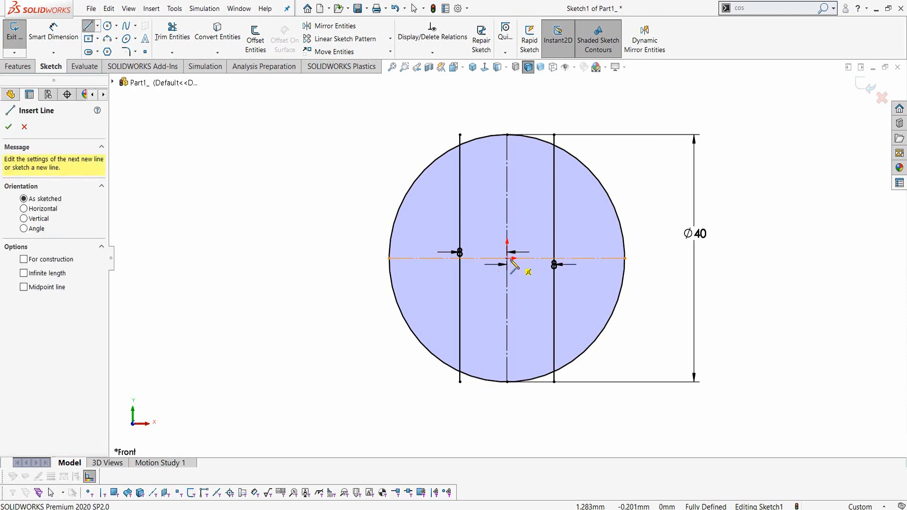
{"action": "left_click", "coordinate": [505, 259]}
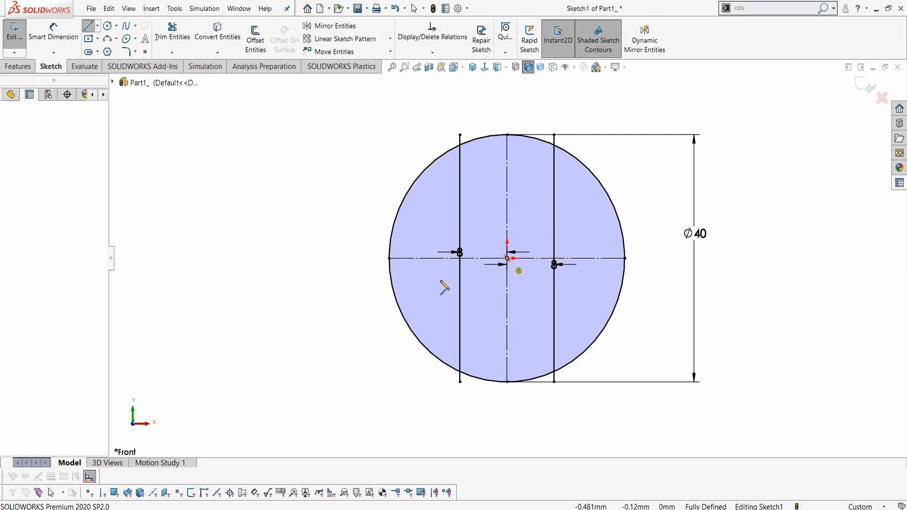
{"action": "left_click", "coordinate": [390, 273]}
{"action": "key", "text": "Escape"}
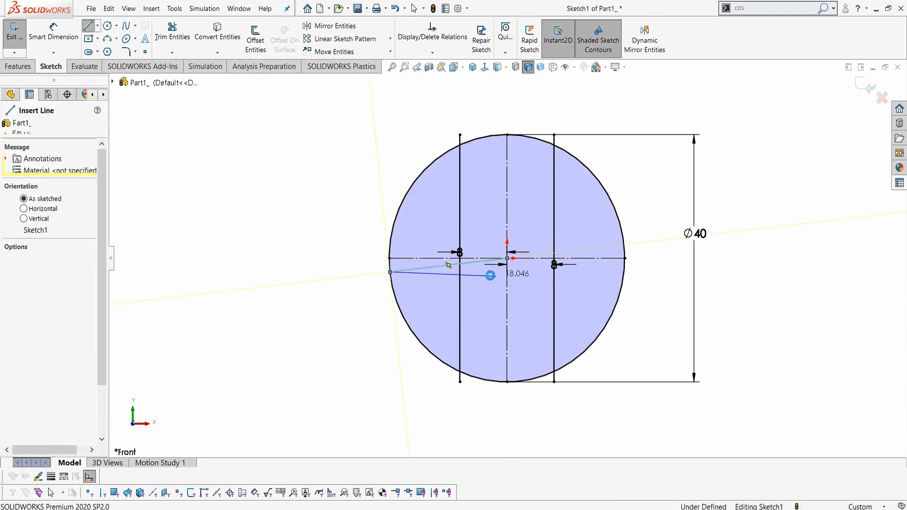
{"action": "key", "text": "Escape"}
{"action": "key", "text": "l"}
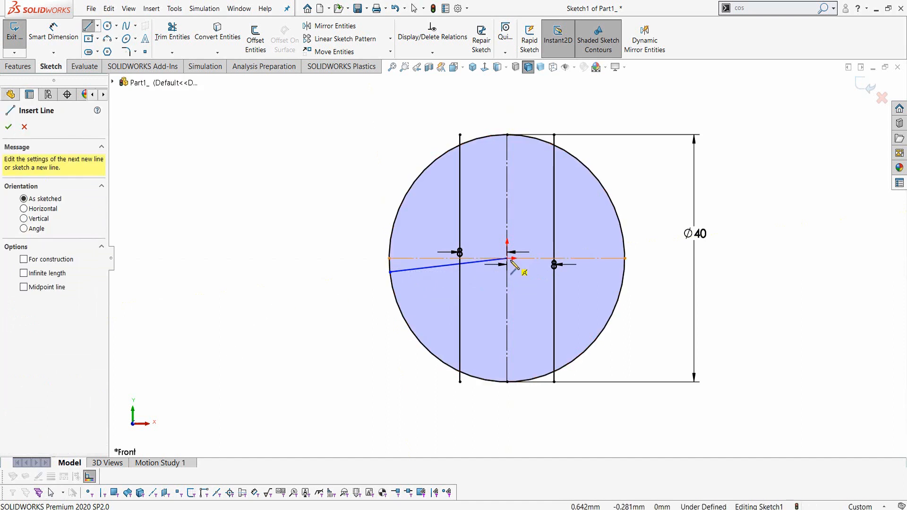
{"action": "left_click", "coordinate": [507, 259]}
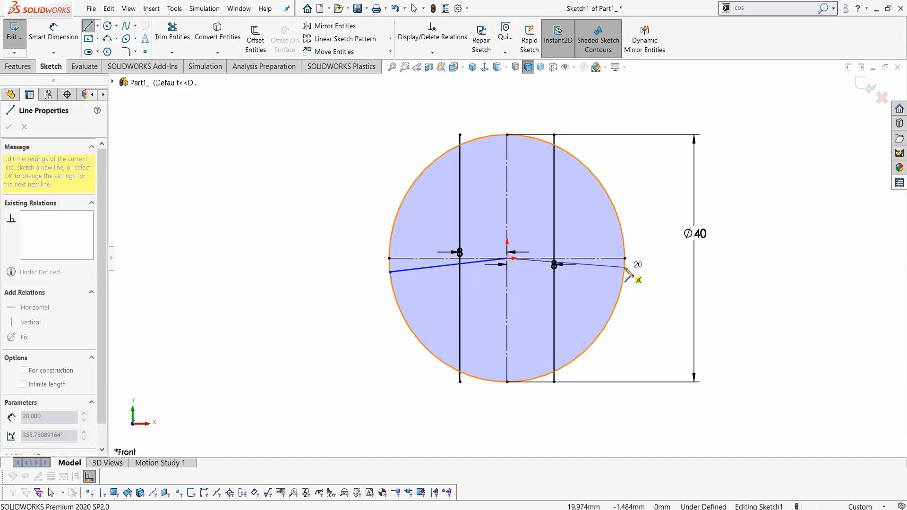
{"action": "left_click", "coordinate": [624, 267]}
{"action": "key", "text": "Escape"}
{"action": "key", "text": "Escape"}
Step: Dimension the angle between the left sloping line and the horizontal centreline as 10°
{"action": "right_click_drag", "start_coordinate": [235, 292], "coordinate": [240, 260]}
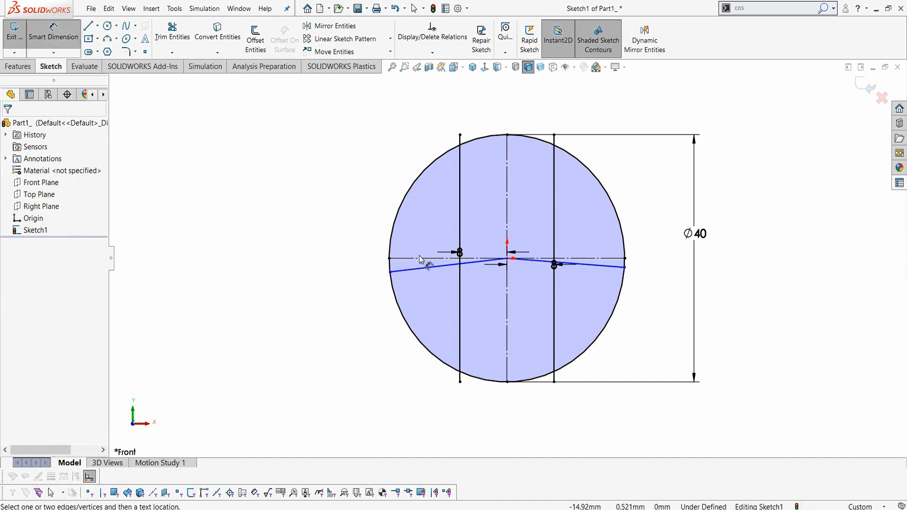
{"action": "scroll", "coordinate": [420, 258], "scroll_direction": "down", "scroll_amount": 1}
{"action": "left_click", "coordinate": [438, 270]}
{"action": "left_click", "coordinate": [435, 260]}
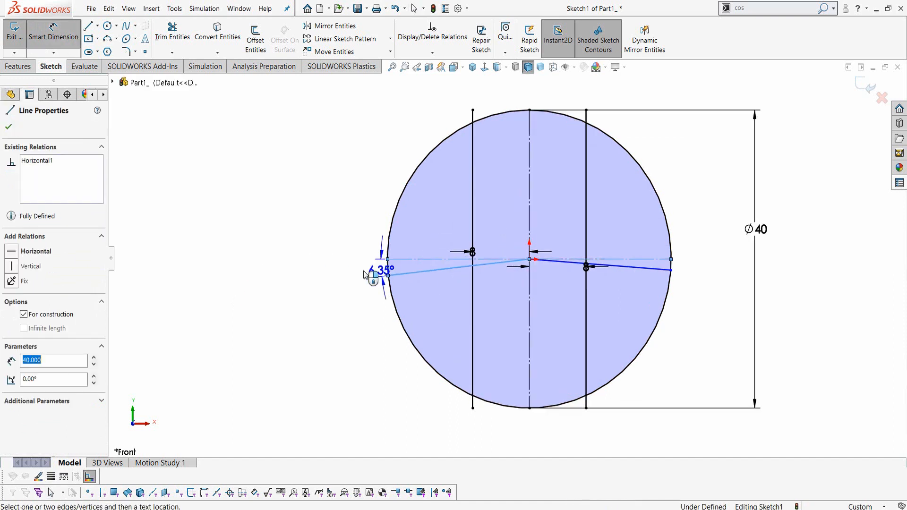
{"action": "left_click", "coordinate": [323, 278]}
{"action": "type", "text": "10"}
{"action": "key", "text": "Return"}
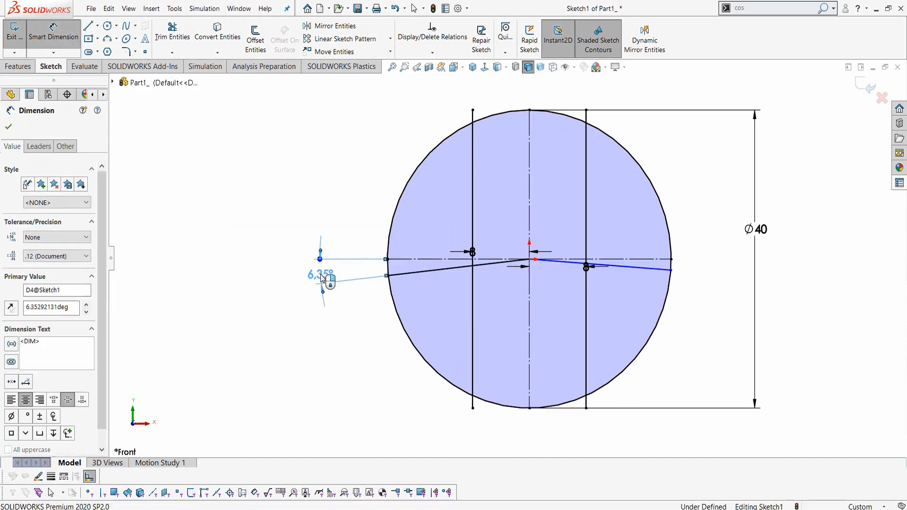
Step: Dimension the angle between the right sloping line and the horizontal centreline as 10°
{"action": "left_click", "coordinate": [653, 270]}
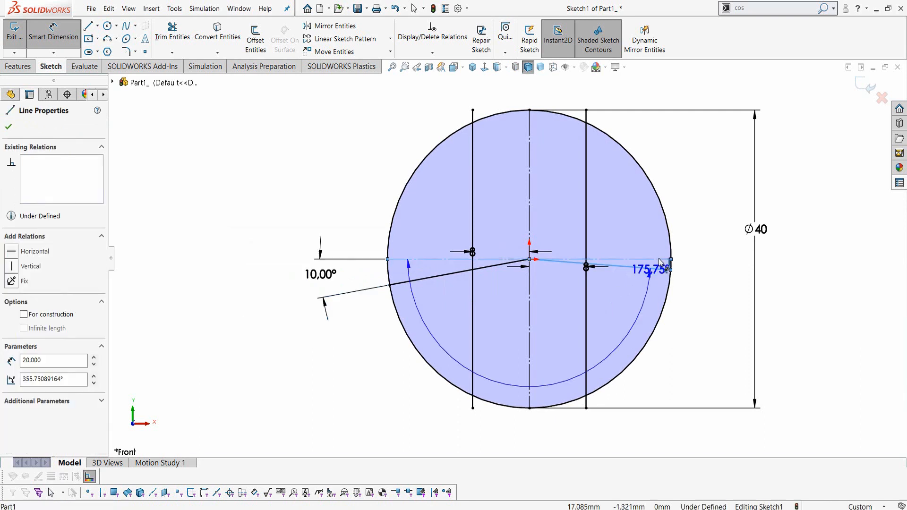
{"action": "left_click", "coordinate": [655, 259]}
{"action": "left_click", "coordinate": [707, 273]}
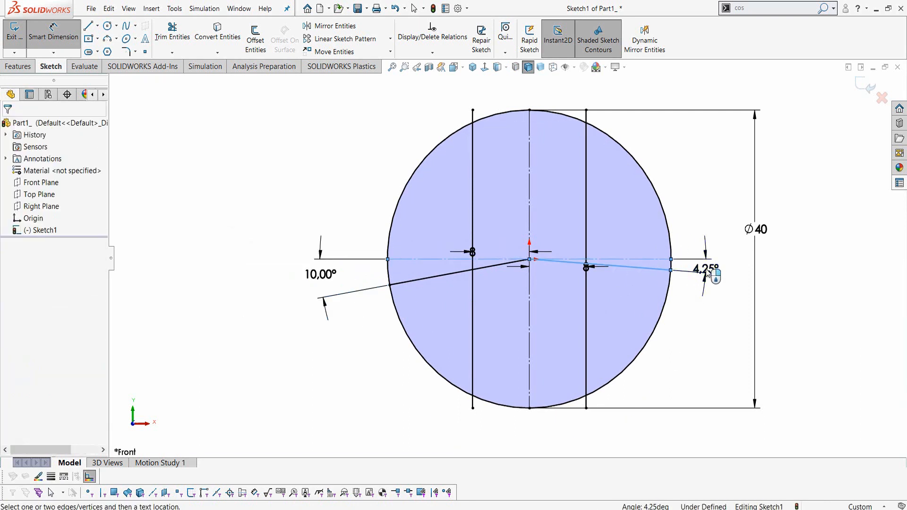
{"action": "type", "text": "10.00deg"}
{"action": "key", "text": "Return"}
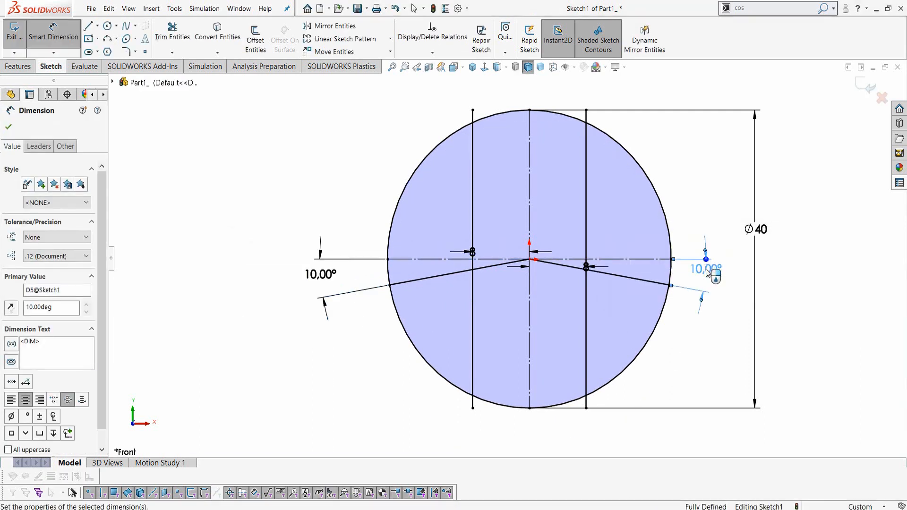
{"action": "key", "text": "Escape"}
Step: Trim the vertical lines' upper overhangs and the circle's side arcs between the vertical lines and the sloping lines, keeping the top and lower arcs
{"action": "key", "text": "alt+Tab"}
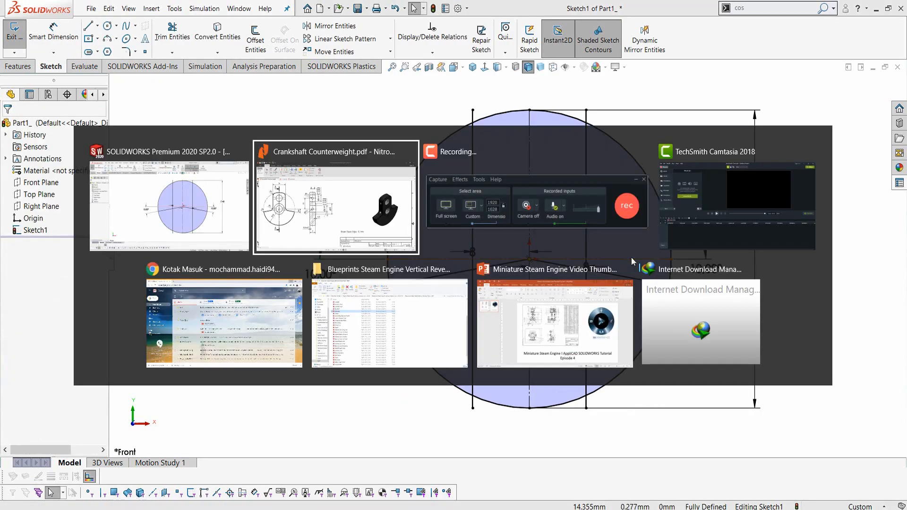
{"action": "key", "text": "alt+Tab"}
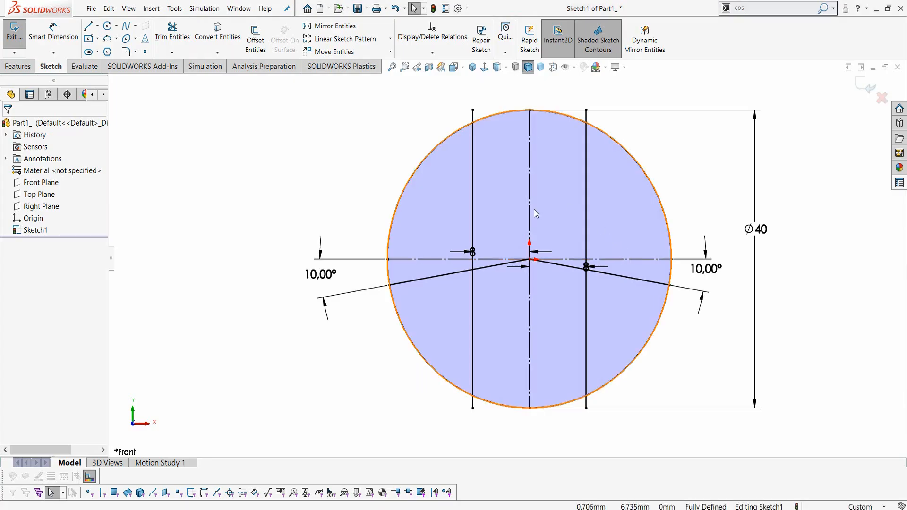
{"action": "left_click", "coordinate": [171, 47]}
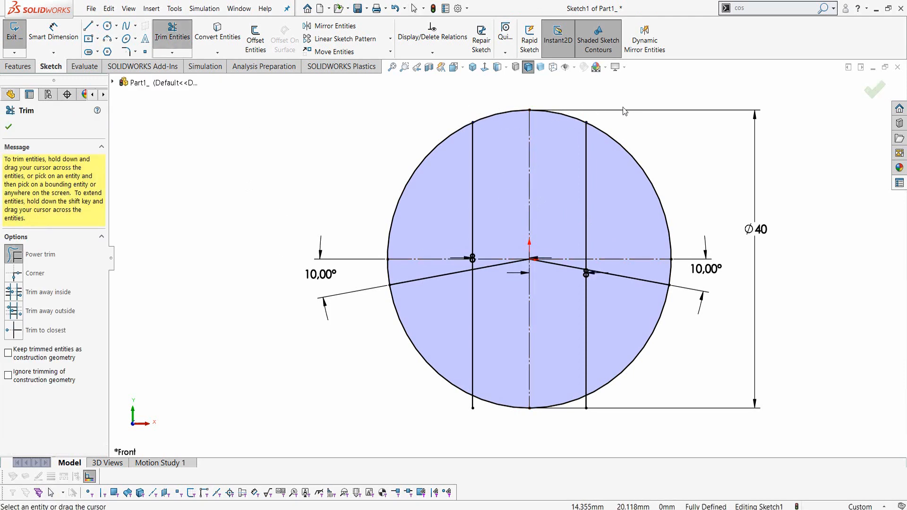
{"action": "mouse_move", "coordinate": [625, 112]}
{"action": "left_mouse_down"}
{"action": "mouse_move", "coordinate": [627, 148]}
{"action": "mouse_move", "coordinate": [614, 165]}
{"action": "left_mouse_up"}
{"action": "left_click_drag", "start_coordinate": [421, 113], "coordinate": [451, 177]}
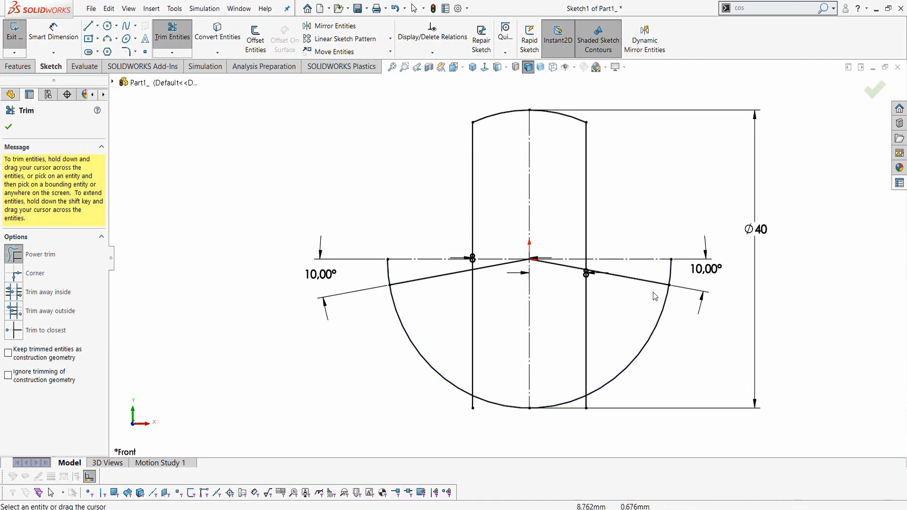
{"action": "scroll", "coordinate": [685, 273], "scroll_direction": "down", "scroll_amount": 2}
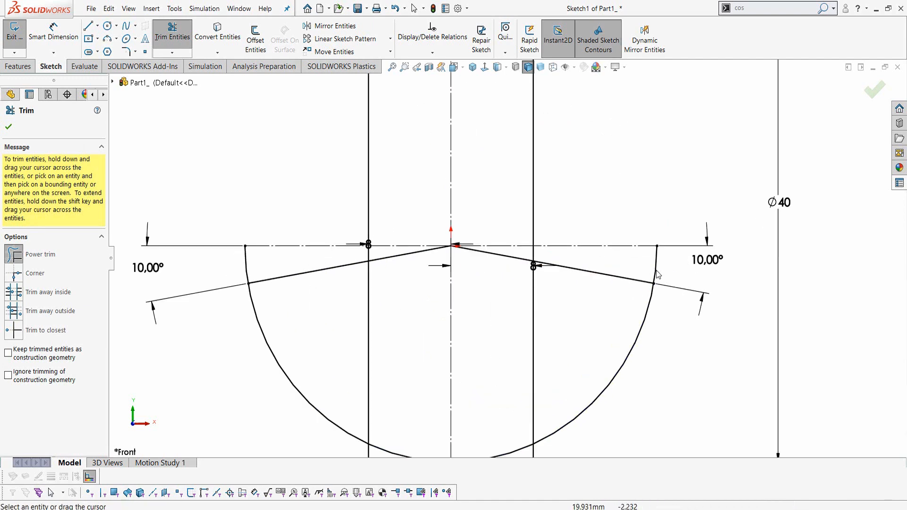
{"action": "left_click_drag", "start_coordinate": [670, 274], "coordinate": [649, 272]}
{"action": "key", "text": "Escape"}
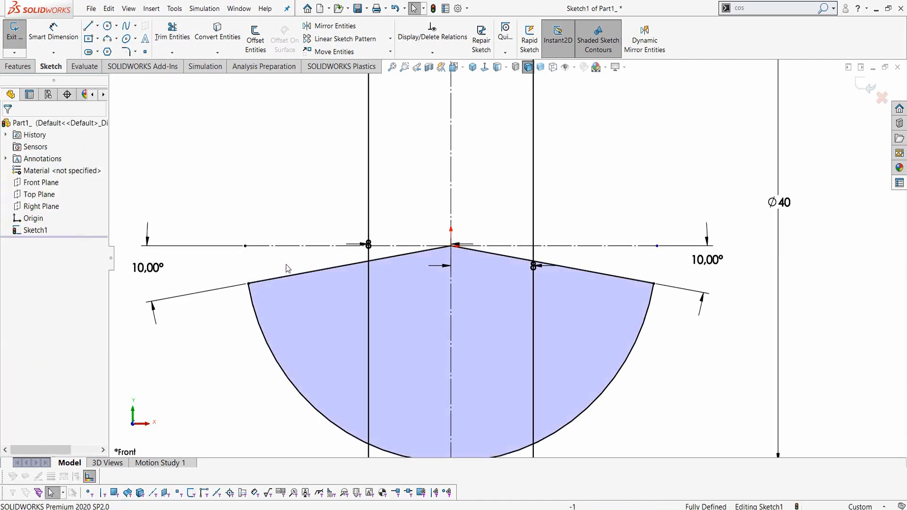
{"action": "key", "text": "f"}
{"action": "scroll", "coordinate": [445, 290], "scroll_direction": "down", "scroll_amount": 3}
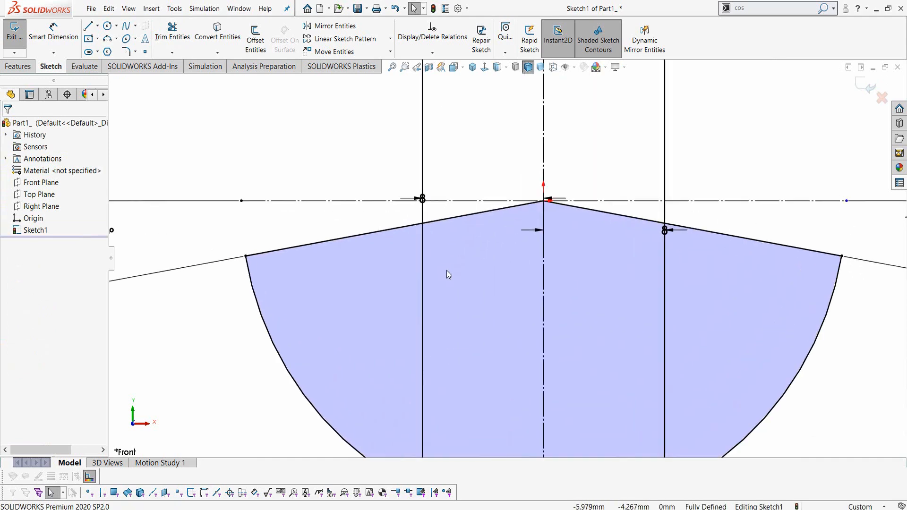
Step: Trim the sloping lines' inner portions between the two vertical lines and the vertical lines' portions inside the lower circle segment
{"action": "left_click", "coordinate": [172, 33]}
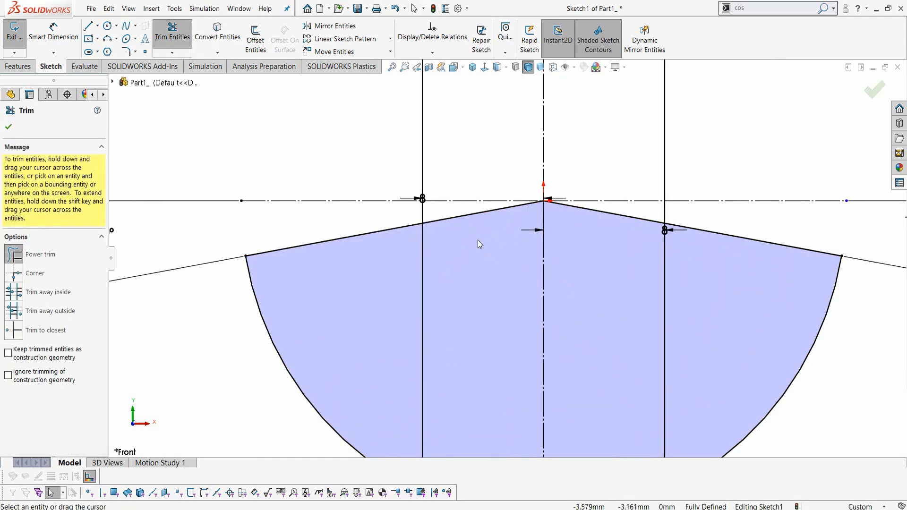
{"action": "left_click_drag", "start_coordinate": [477, 240], "coordinate": [458, 217]}
{"action": "left_click_drag", "start_coordinate": [411, 257], "coordinate": [435, 282]}
{"action": "scroll", "coordinate": [506, 258], "scroll_direction": "up", "scroll_amount": 3}
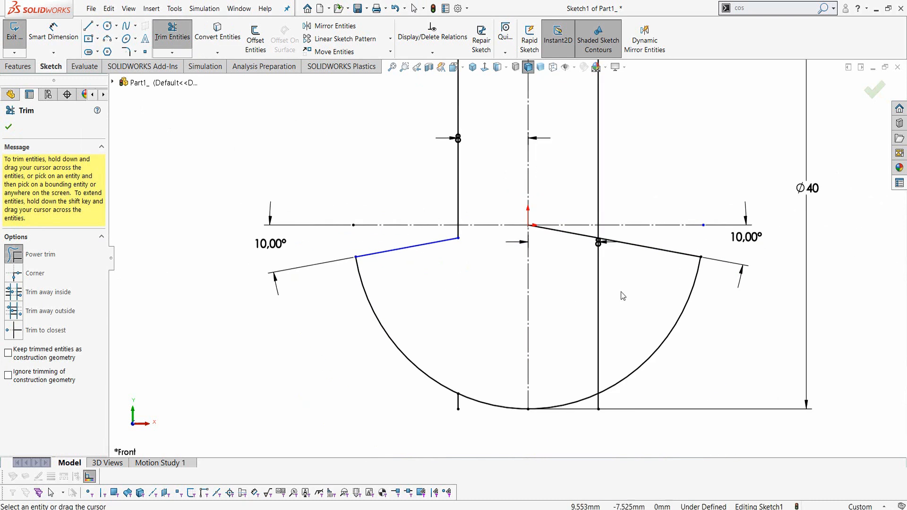
{"action": "left_click_drag", "start_coordinate": [620, 290], "coordinate": [587, 273]}
{"action": "left_click_drag", "start_coordinate": [574, 239], "coordinate": [576, 237]}
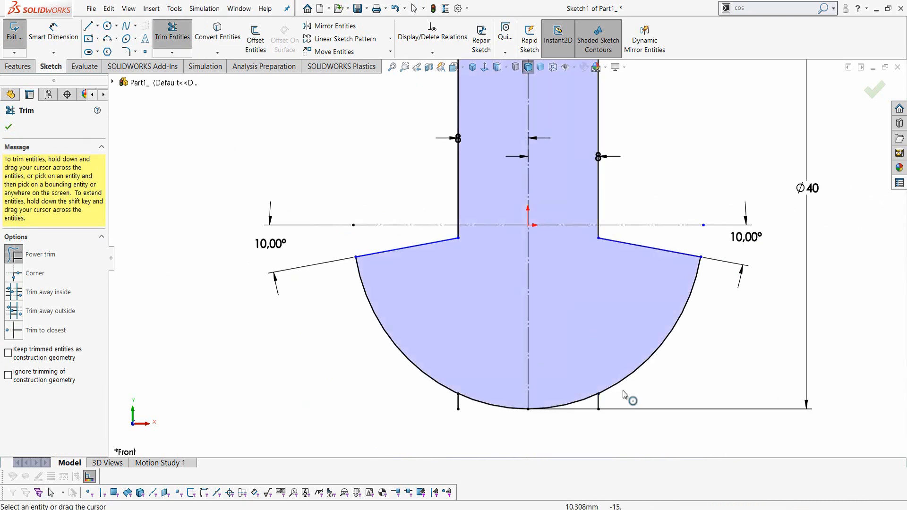
Step: Trim the two short vertical line stubs projecting below the lower arc
{"action": "left_click_drag", "start_coordinate": [593, 405], "coordinate": [591, 406]}
{"action": "left_click_drag", "start_coordinate": [465, 407], "coordinate": [456, 405]}
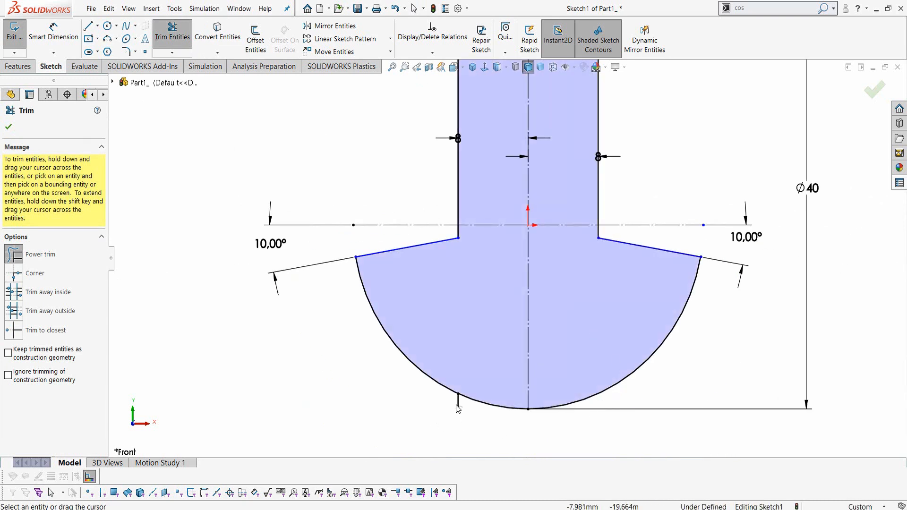
{"action": "key", "text": "Escape"}
{"action": "scroll", "coordinate": [686, 408], "scroll_direction": "up", "scroll_amount": 4}
{"action": "scroll", "coordinate": [578, 285], "scroll_direction": "down", "scroll_amount": 3}
{"action": "scroll", "coordinate": [515, 237], "scroll_direction": "up", "scroll_amount": 3}
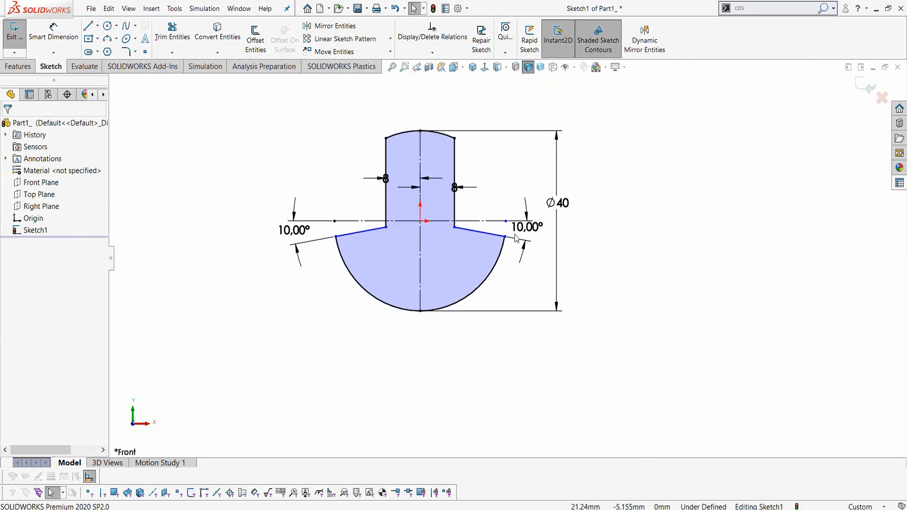
{"action": "scroll", "coordinate": [418, 208], "scroll_direction": "down", "scroll_amount": 2}
{"action": "scroll", "coordinate": [415, 210], "scroll_direction": "up", "scroll_amount": 2}
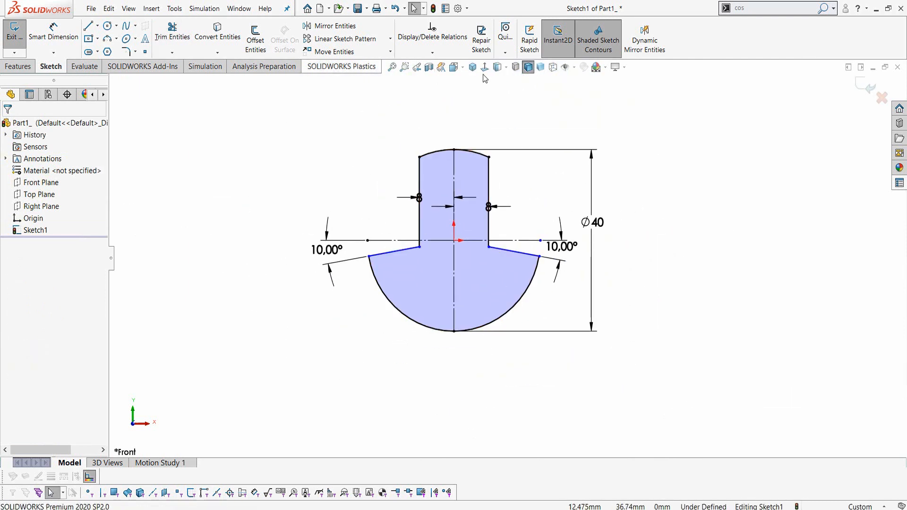
Step: Dimension the vertical distance from the left sloping line's outer endpoint to the horizontal centreline as 3.4 mm
{"action": "scroll", "coordinate": [328, 287], "scroll_direction": "up", "scroll_amount": 1}
{"action": "right_click_drag", "start_coordinate": [290, 306], "coordinate": [291, 221]}
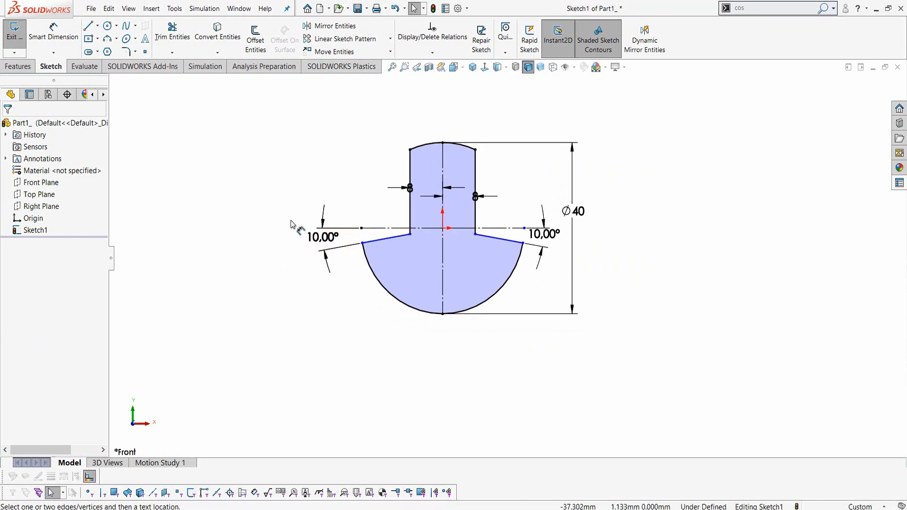
{"action": "left_click", "coordinate": [362, 243]}
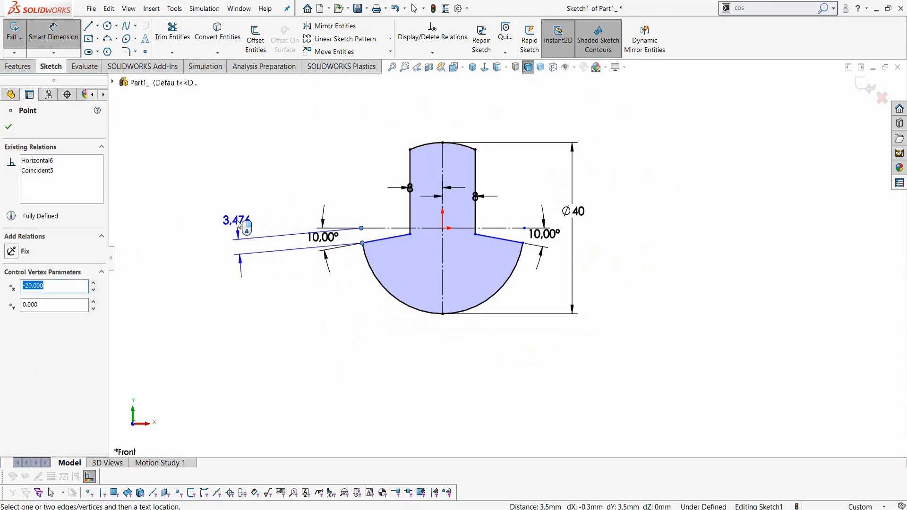
{"action": "key", "text": "Escape"}
{"action": "left_click", "coordinate": [378, 228]}
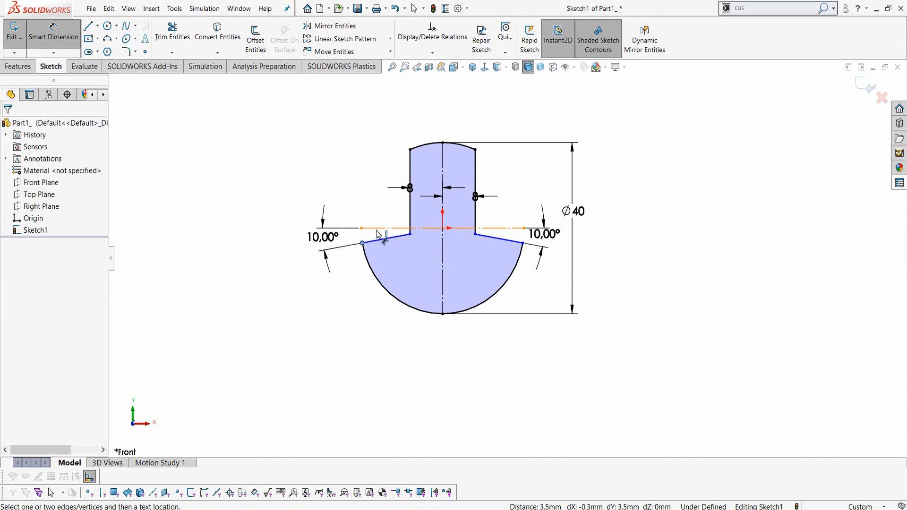
{"action": "left_click", "coordinate": [264, 231]}
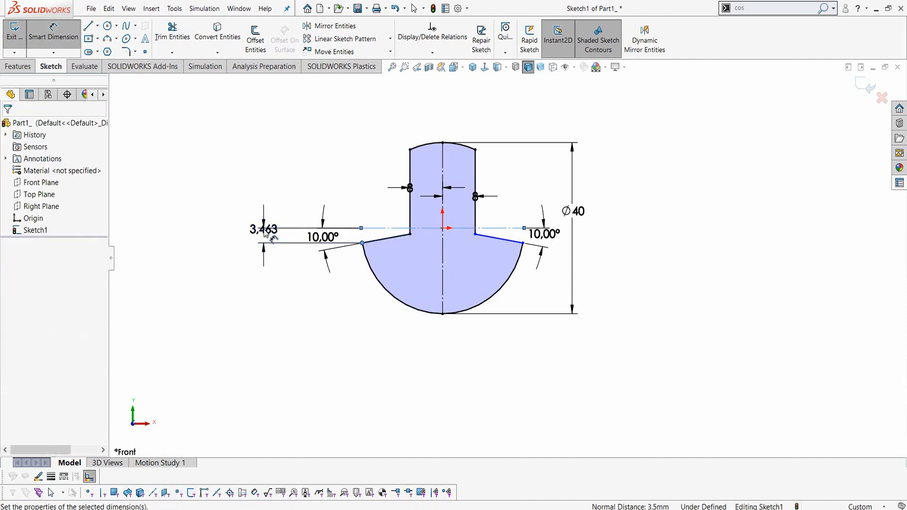
{"action": "type", "text": "3.5"}
{"action": "key", "text": "Return"}
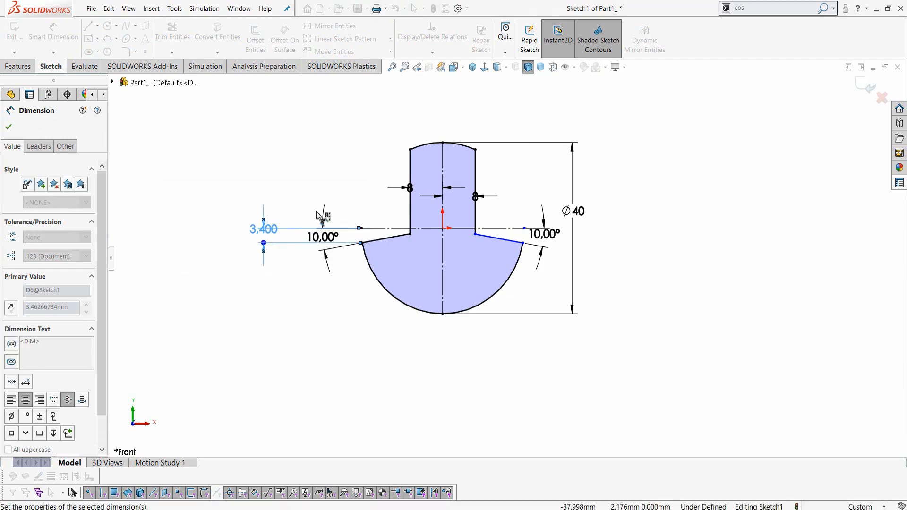
{"action": "key", "text": "Escape"}
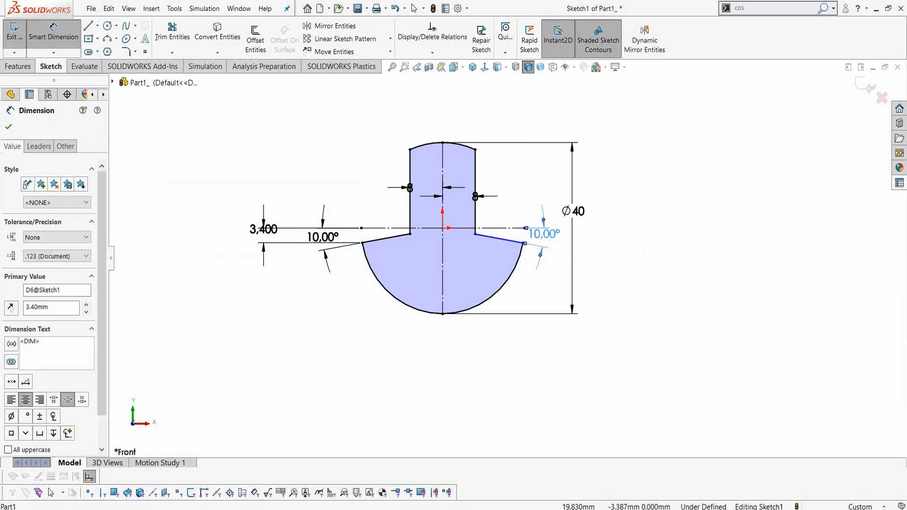
Step: Dimension the vertical distance from the right sloping line's outer endpoint to the horizontal centreline as 3.4 mm
{"action": "left_click", "coordinate": [523, 243]}
{"action": "left_click", "coordinate": [517, 228]}
{"action": "left_click", "coordinate": [607, 240]}
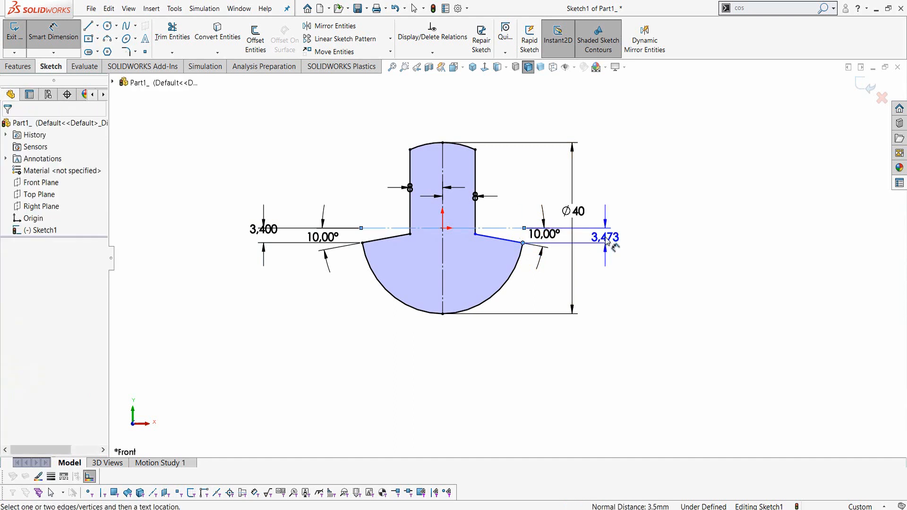
{"action": "type", "text": "3.4"}
{"action": "key", "text": "Return"}
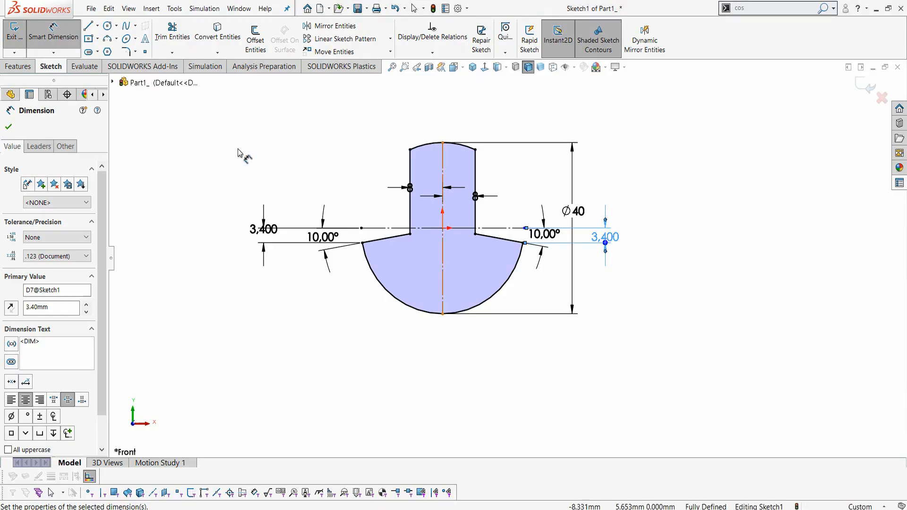
Step: Apply 4 mm sketch fillets to the upper arm's two top corners and the two inner corners where it meets the sloping lines
{"action": "left_click", "coordinate": [126, 51]}
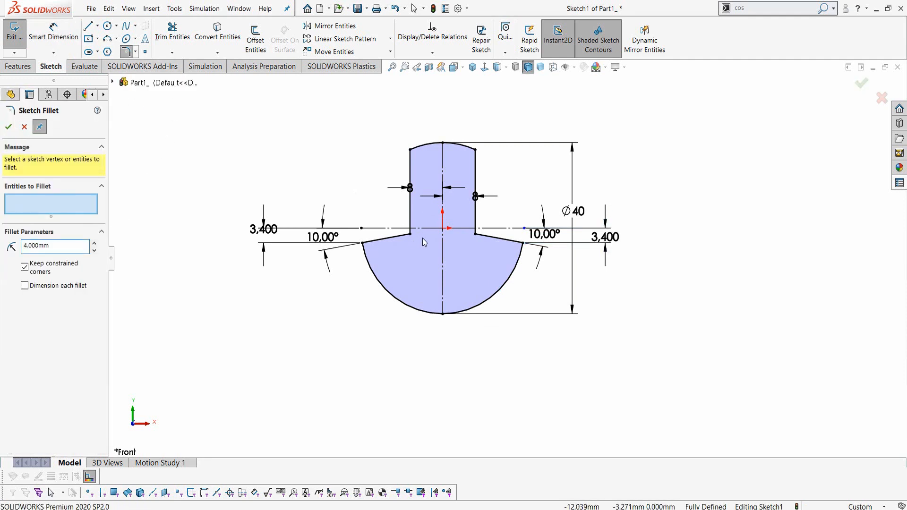
{"action": "left_click", "coordinate": [410, 223]}
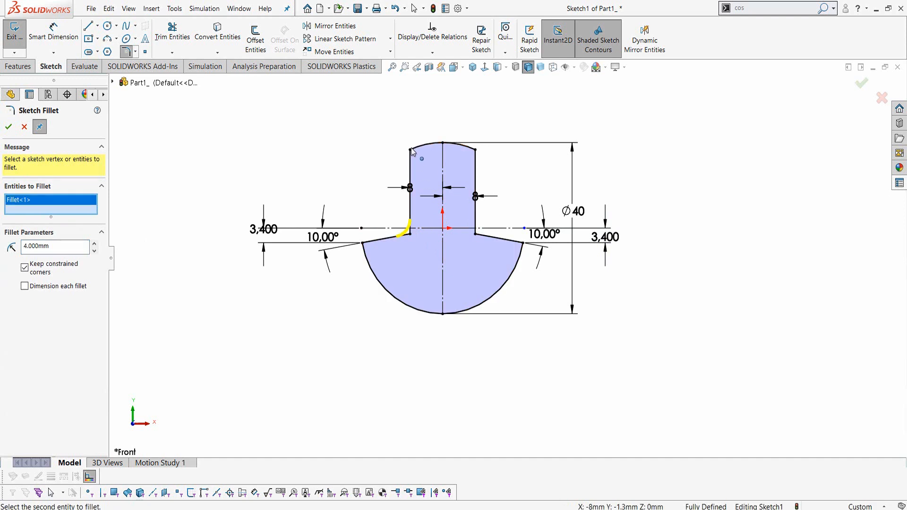
{"action": "left_click", "coordinate": [410, 150]}
{"action": "left_click", "coordinate": [474, 150]}
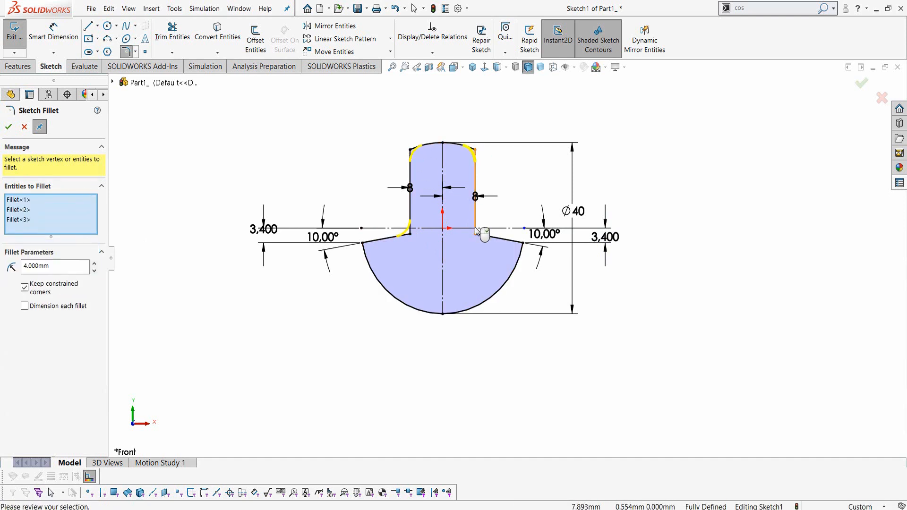
{"action": "left_click", "coordinate": [478, 234]}
{"action": "key", "text": "Return"}
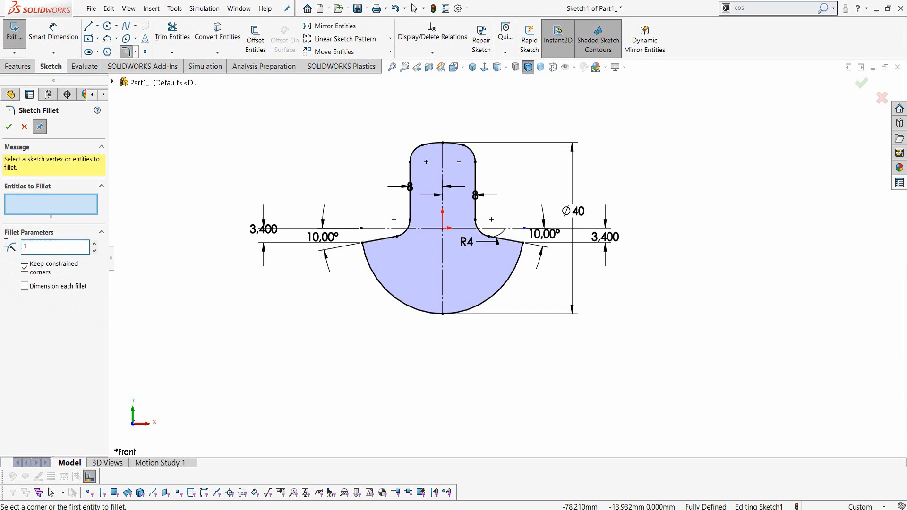
Step: Apply 1 mm sketch fillets to the two outer corners where the sloping lines meet the lower arc
{"action": "left_click", "coordinate": [363, 243]}
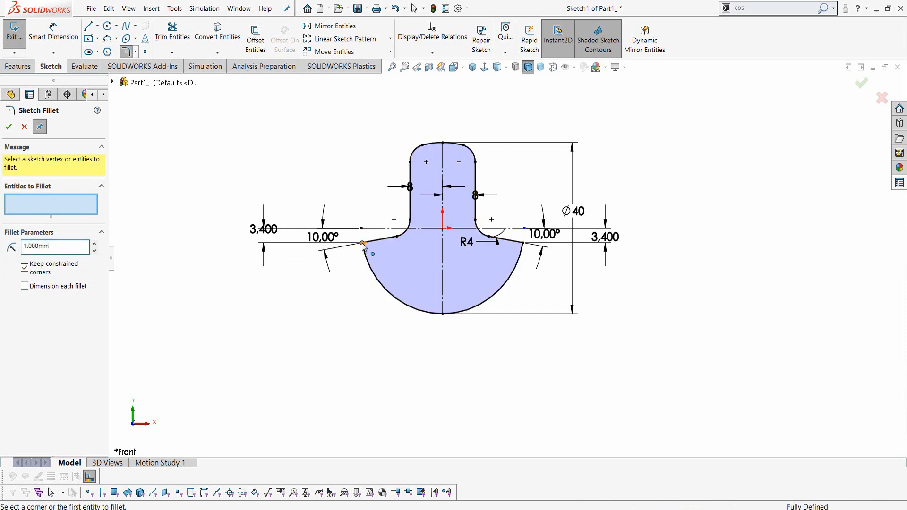
{"action": "left_click", "coordinate": [523, 243]}
{"action": "key", "text": "Return"}
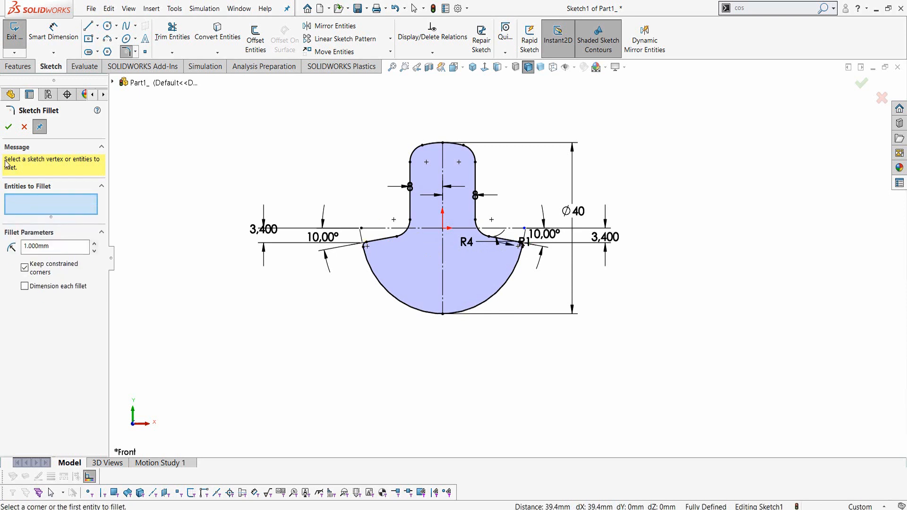
{"action": "left_click", "coordinate": [8, 128]}
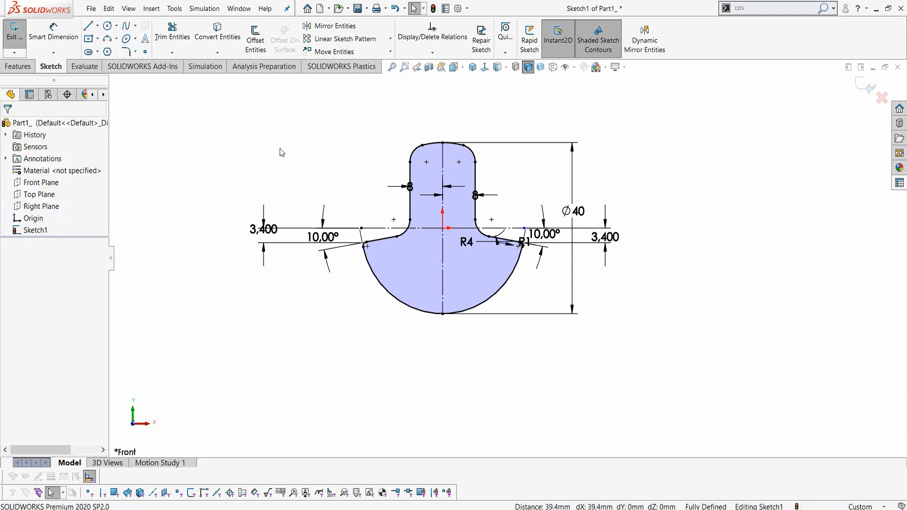
Step: Draw a circle about 7.6 mm in diameter at the origin and one about 6.4 mm in diameter about 13.6 mm above it on the vertical centreline
{"action": "right_click_drag", "start_coordinate": [282, 153], "coordinate": [340, 163]}
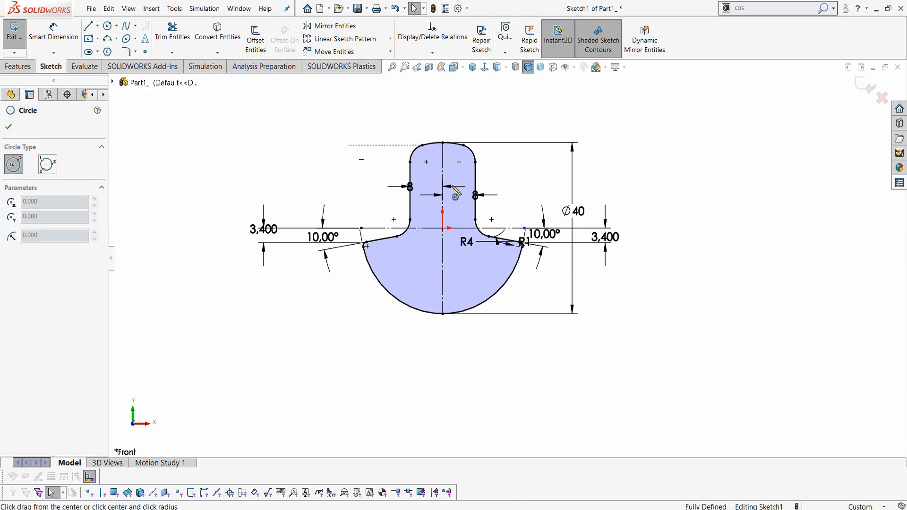
{"action": "left_click", "coordinate": [442, 229]}
{"action": "left_click", "coordinate": [454, 240]}
{"action": "left_click", "coordinate": [443, 169]}
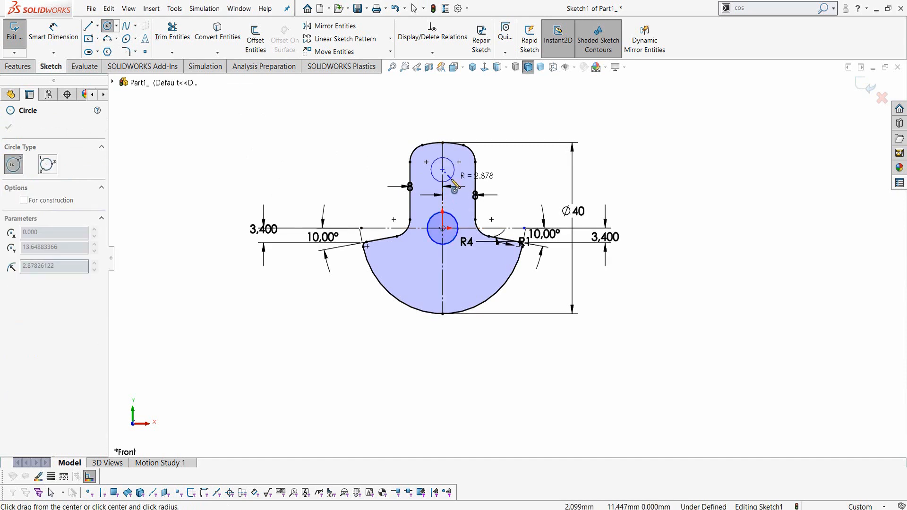
{"action": "left_click", "coordinate": [456, 176]}
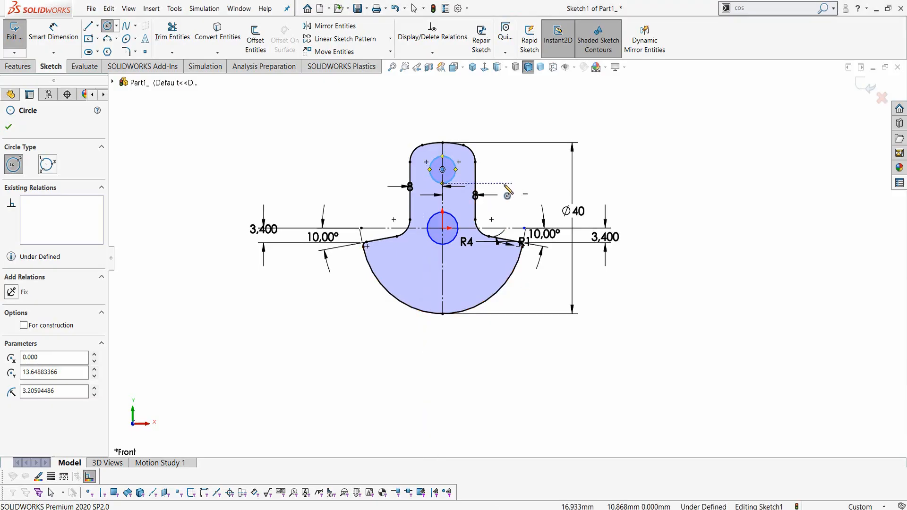
{"action": "left_click", "coordinate": [680, 259]}
Step: Dimension the diameter of the circle at the origin as 8 mm
{"action": "right_click_drag", "start_coordinate": [681, 259], "coordinate": [676, 178]}
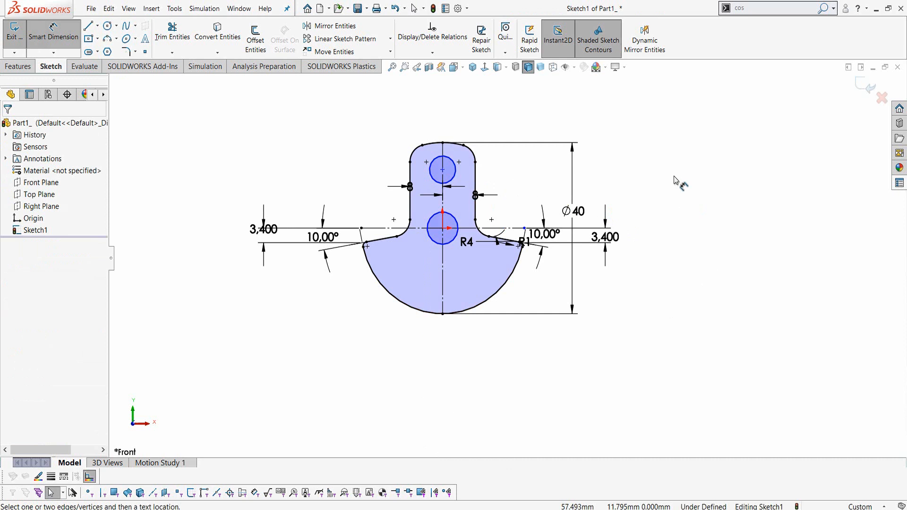
{"action": "left_click", "coordinate": [457, 220]}
{"action": "left_click", "coordinate": [525, 194]}
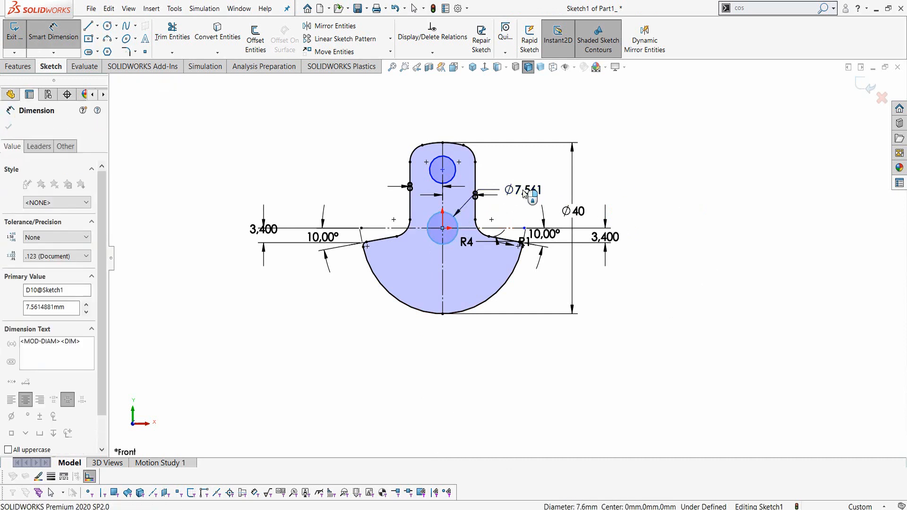
{"action": "key", "text": "Return"}
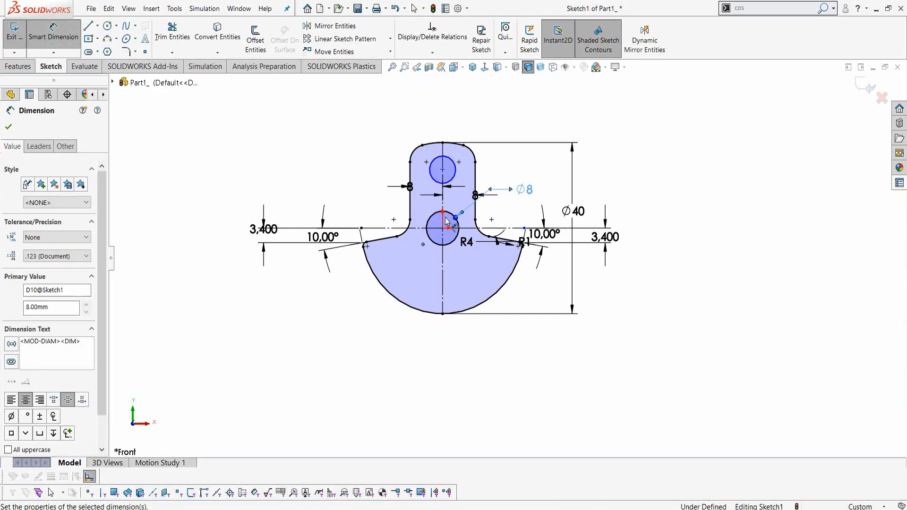
Step: Dimension the vertical distance between the two circles' centres as 13 mm
{"action": "left_click", "coordinate": [447, 218]}
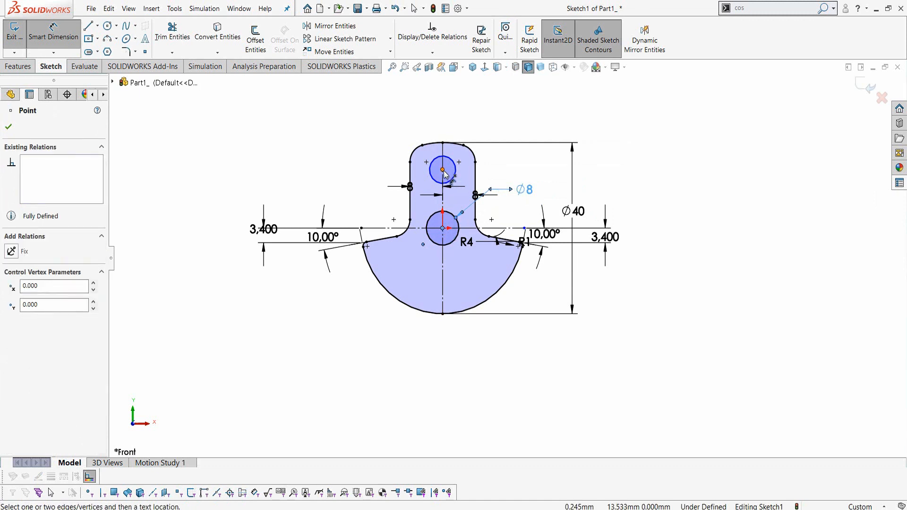
{"action": "left_click", "coordinate": [444, 171]}
{"action": "left_click", "coordinate": [382, 197]}
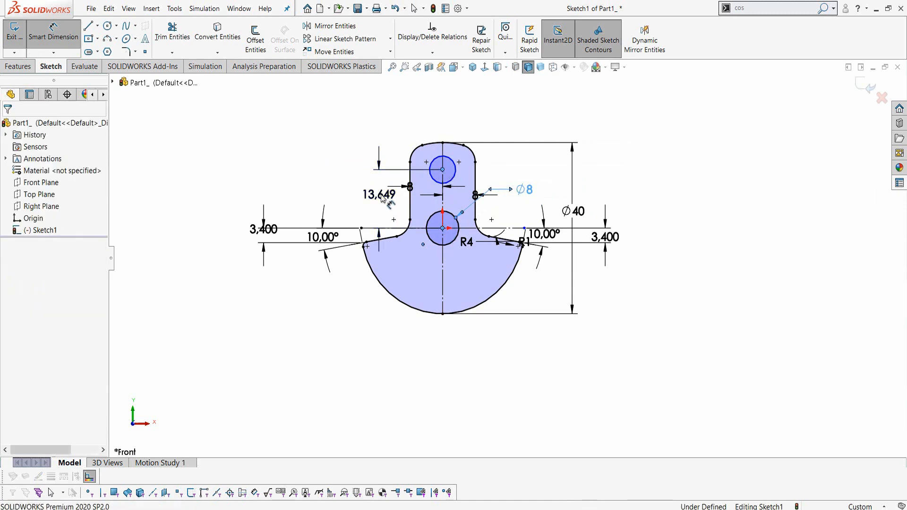
{"action": "type", "text": "13"}
{"action": "key", "text": "Return"}
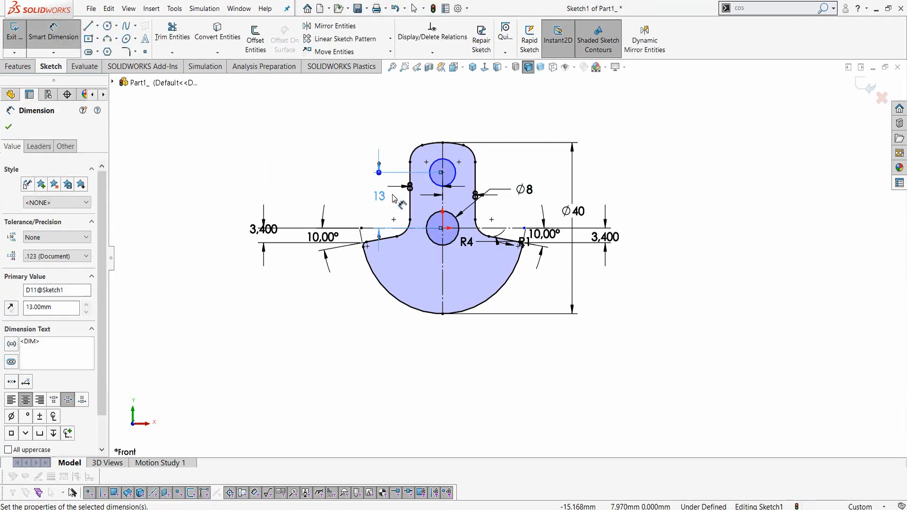
{"action": "key", "text": "Escape"}
{"action": "key", "text": "Escape"}
Step: Make the upper circle equal in size to the circle at the origin with an Equal relation
{"action": "left_click", "coordinate": [454, 172]}
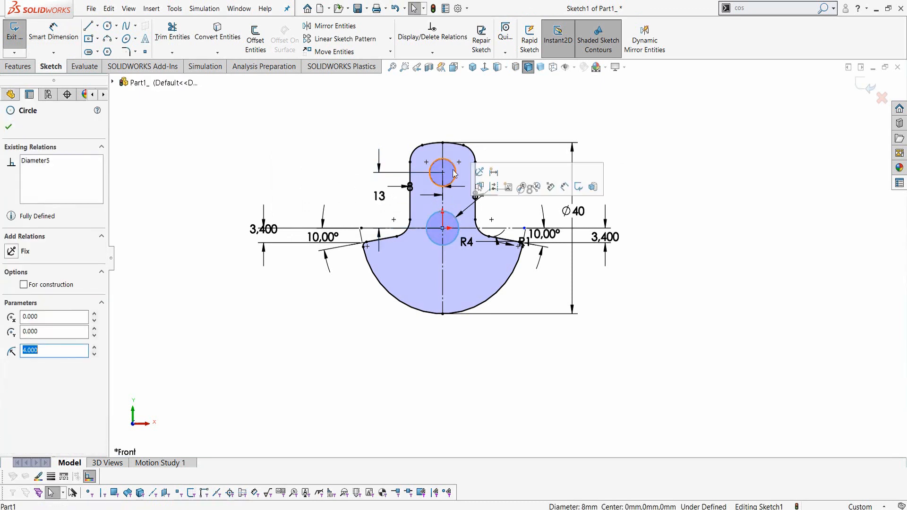
{"action": "left_click", "coordinate": [454, 168], "text": "ctrl"}
{"action": "left_click", "coordinate": [524, 125]}
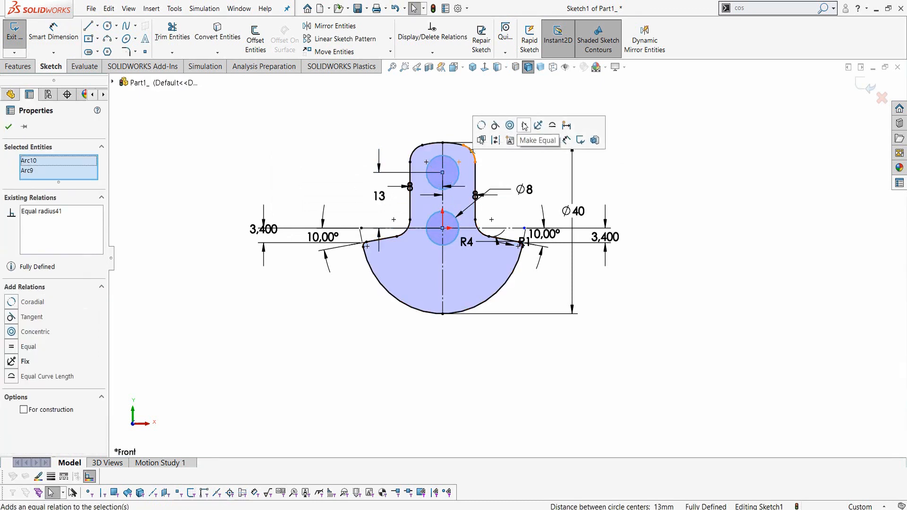
{"action": "left_click", "coordinate": [680, 209]}
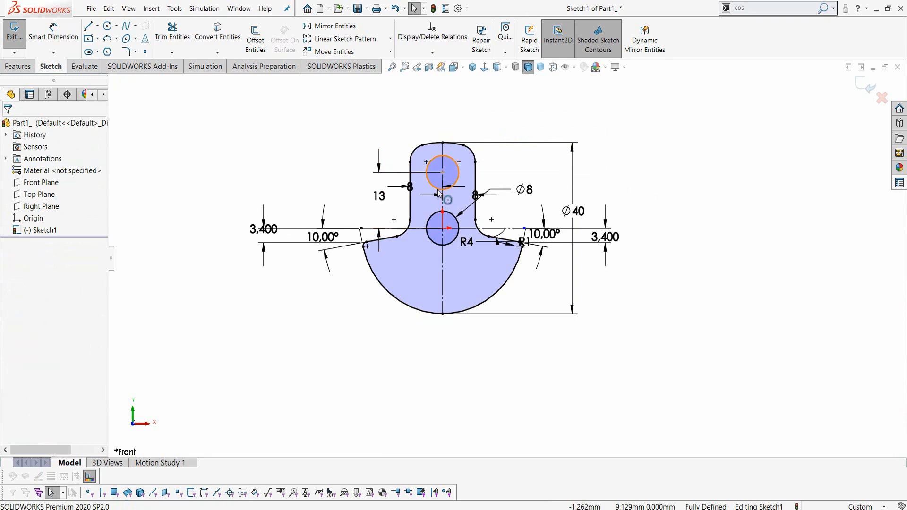
Step: Extrude the counterweight profile 7 mm with a Mid Plane end condition
{"action": "left_click", "coordinate": [19, 66]}
{"action": "left_click", "coordinate": [19, 37]}
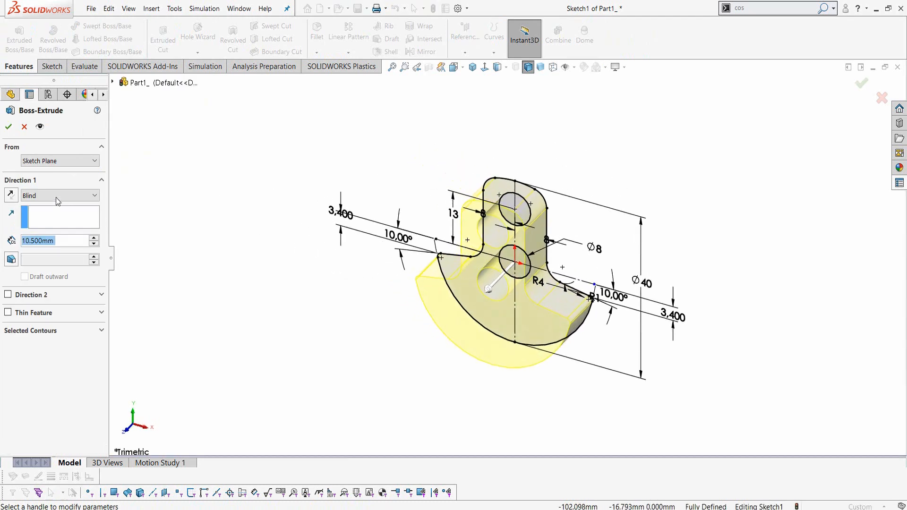
{"action": "left_click", "coordinate": [55, 196]}
{"action": "left_click", "coordinate": [55, 249]}
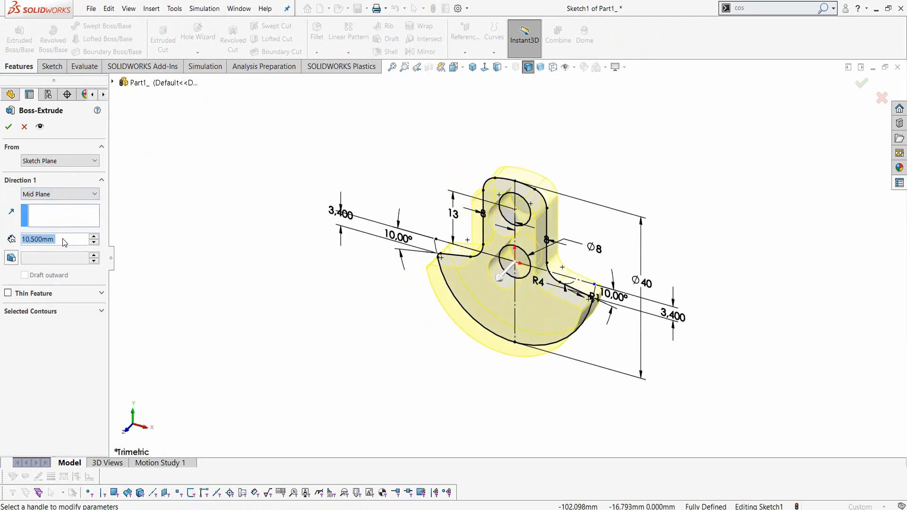
{"action": "type", "text": "7"}
{"action": "key", "text": "Return"}
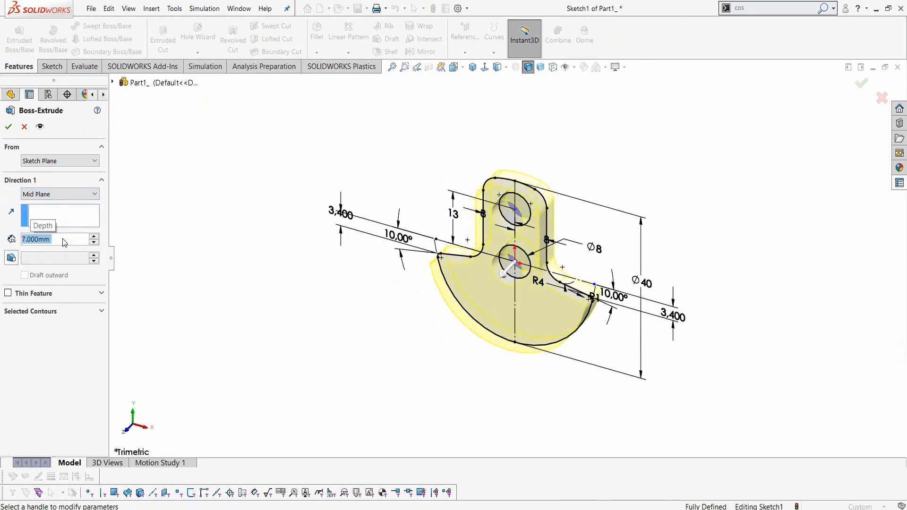
{"action": "left_click", "coordinate": [8, 126]}
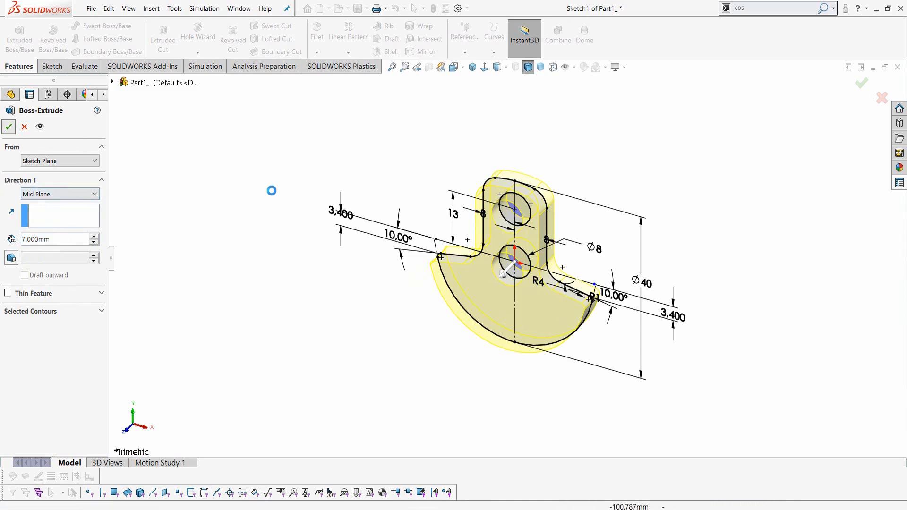
Step: Consult the PDF drawing's section view and sketch a circle about 12.8 mm in diameter at the origin on the counterweight's front face
{"action": "left_click", "coordinate": [604, 222]}
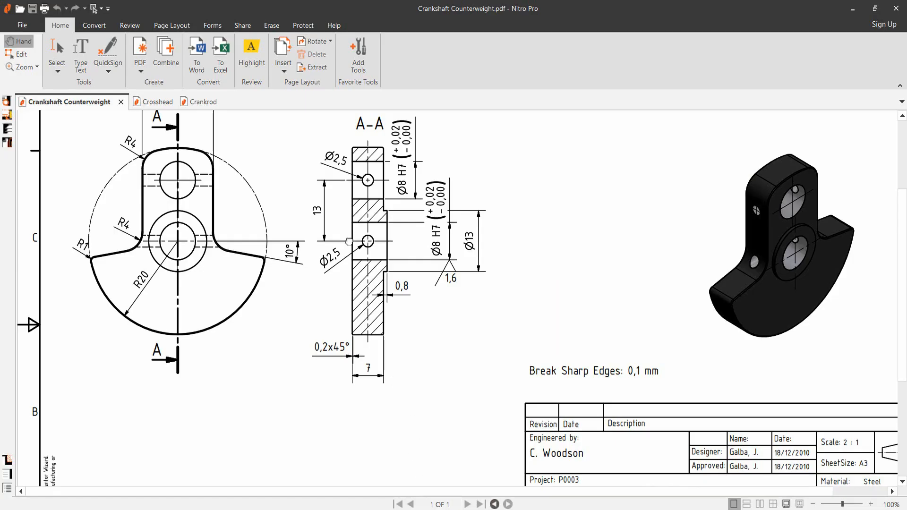
{"action": "left_click_drag", "start_coordinate": [349, 241], "coordinate": [353, 278]}
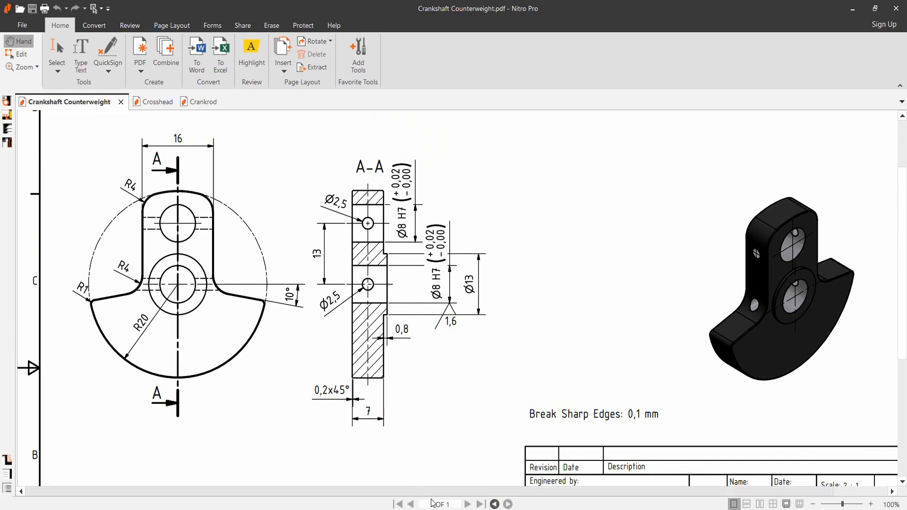
{"action": "left_click", "coordinate": [478, 509]}
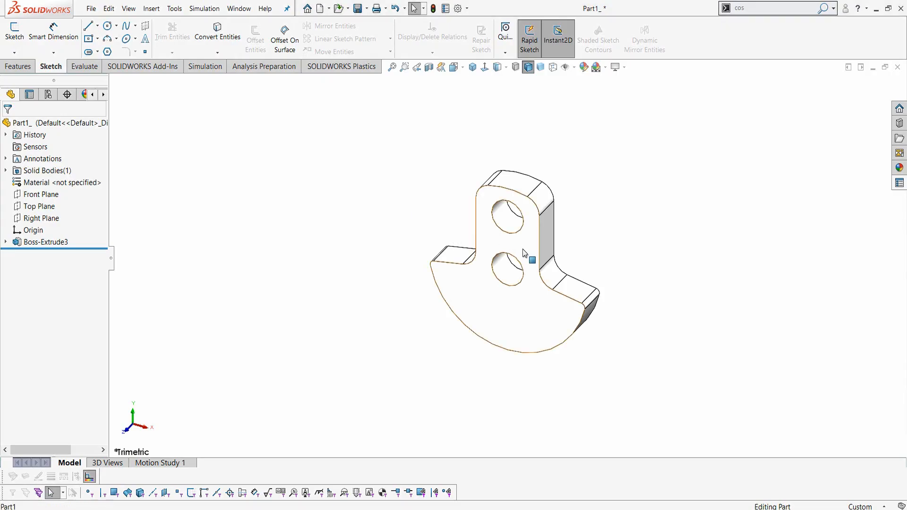
{"action": "left_click", "coordinate": [507, 242]}
{"action": "left_click", "coordinate": [565, 219]}
{"action": "right_click_drag", "start_coordinate": [671, 222], "coordinate": [706, 214]}
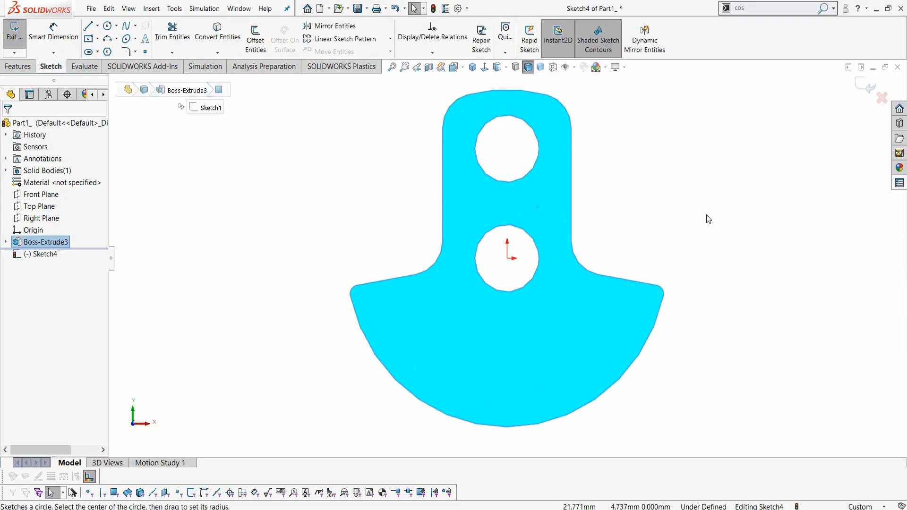
{"action": "left_click", "coordinate": [507, 258]}
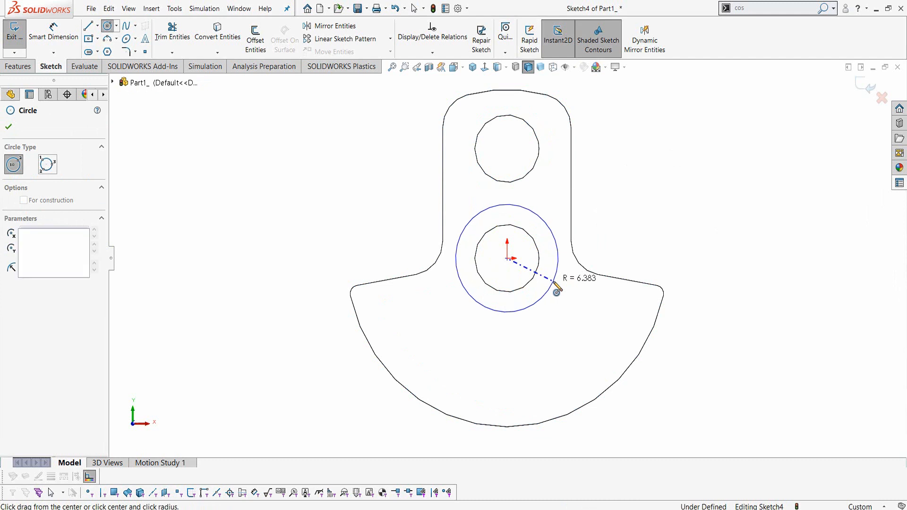
{"action": "left_click", "coordinate": [552, 282]}
{"action": "key", "text": "Escape"}
Step: Dimension the diameter of the circle on the front face as 13 mm
{"action": "right_click_drag", "start_coordinate": [680, 272], "coordinate": [671, 187]}
{"action": "left_click", "coordinate": [542, 223]}
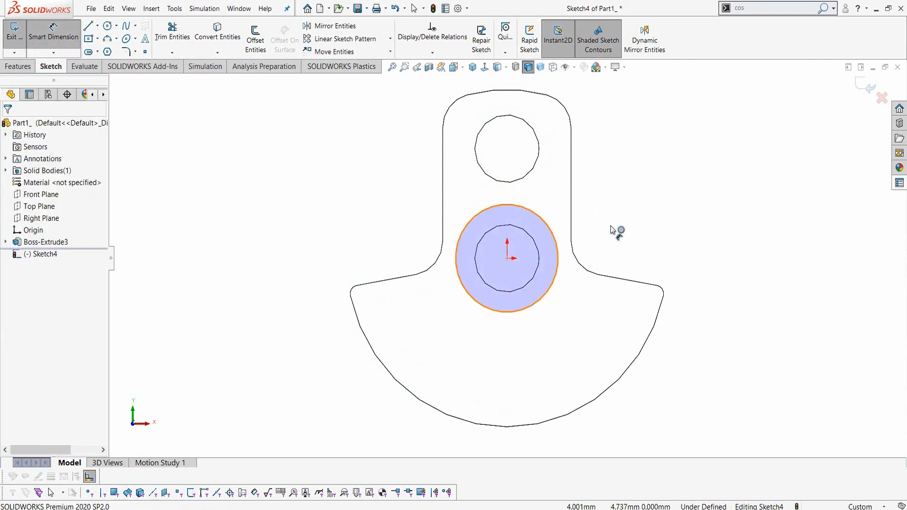
{"action": "left_click", "coordinate": [654, 236]}
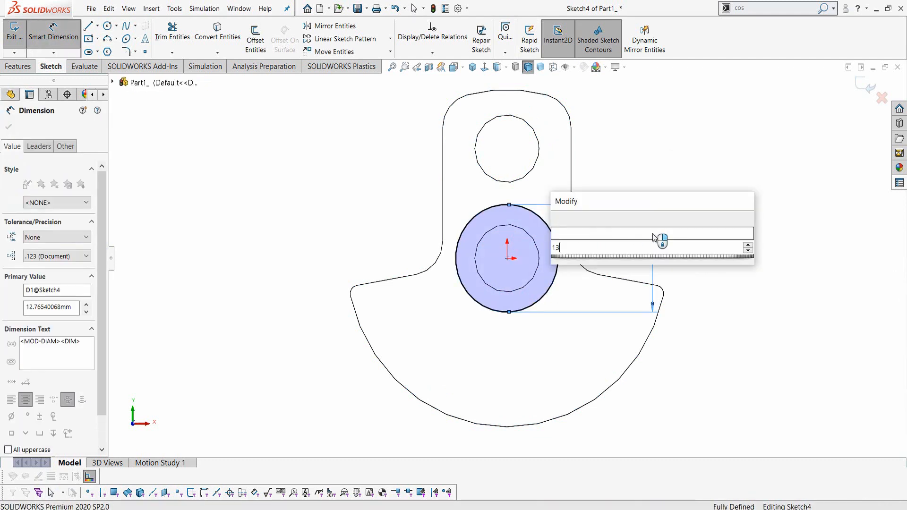
{"action": "type", "text": "13"}
{"action": "key", "text": "Return"}
{"action": "key", "text": "Escape"}
Step: Convert the edge of the lower 8 mm hole into a circle in the front face sketch
{"action": "left_click", "coordinate": [529, 235]}
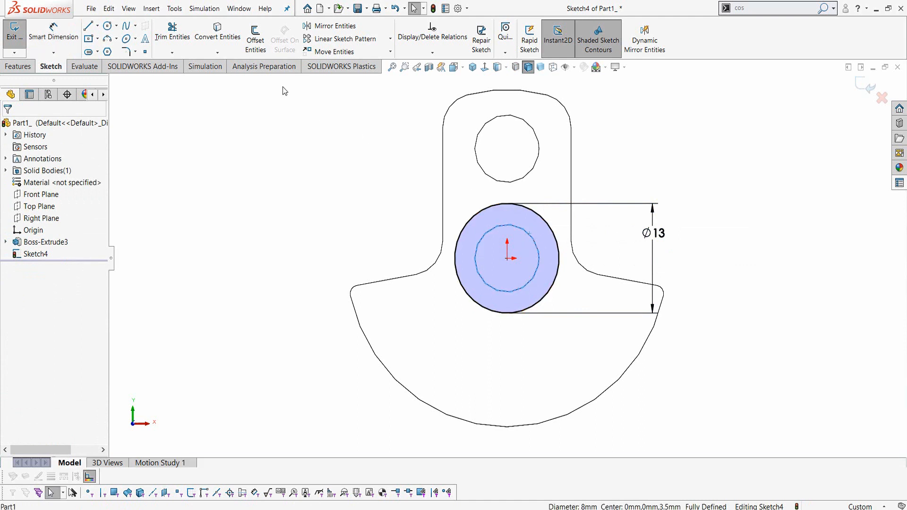
{"action": "left_click", "coordinate": [222, 31]}
{"action": "left_click", "coordinate": [174, 129]}
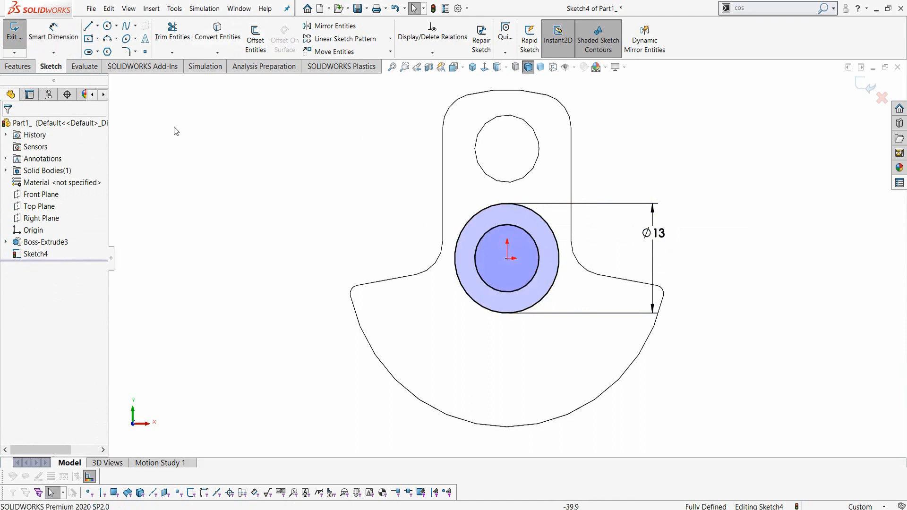
Step: Extrude the ring around the lower hole as a 0.8 mm Blind boss merged with the body
{"action": "left_click", "coordinate": [17, 66]}
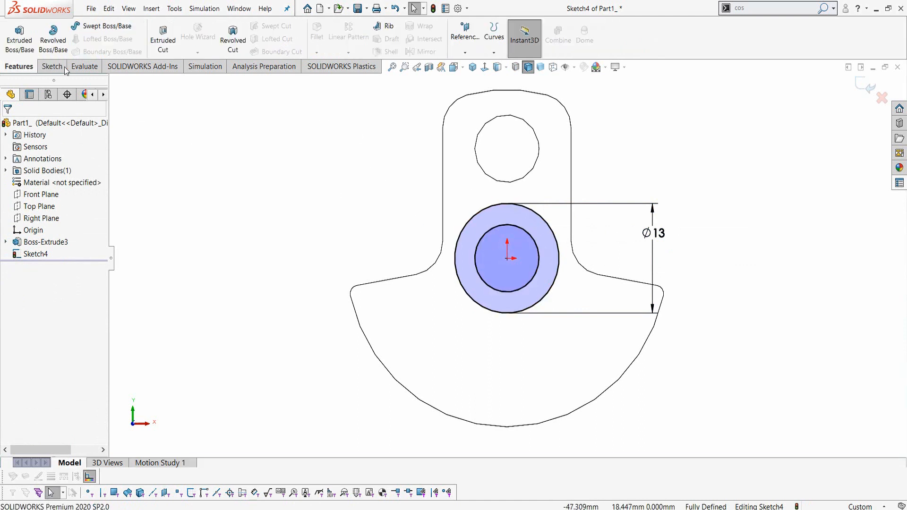
{"action": "left_click", "coordinate": [19, 35]}
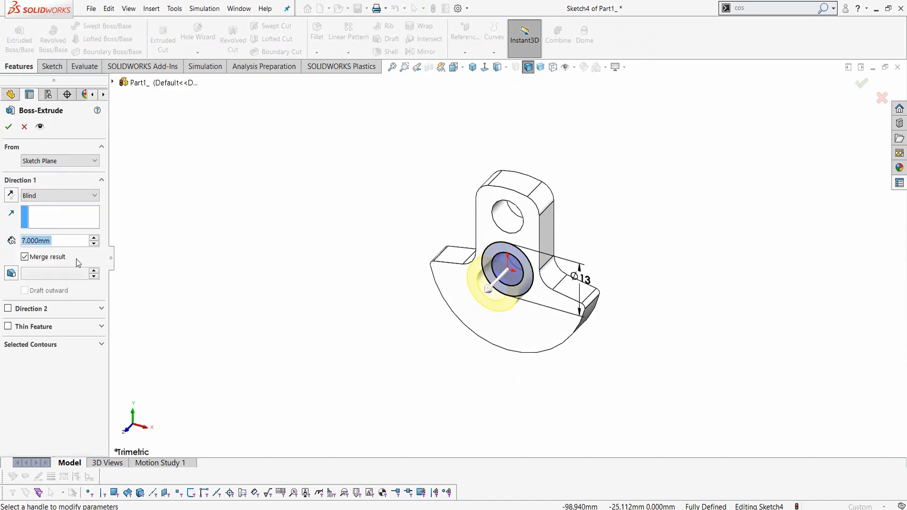
{"action": "type", "text": "0.8"}
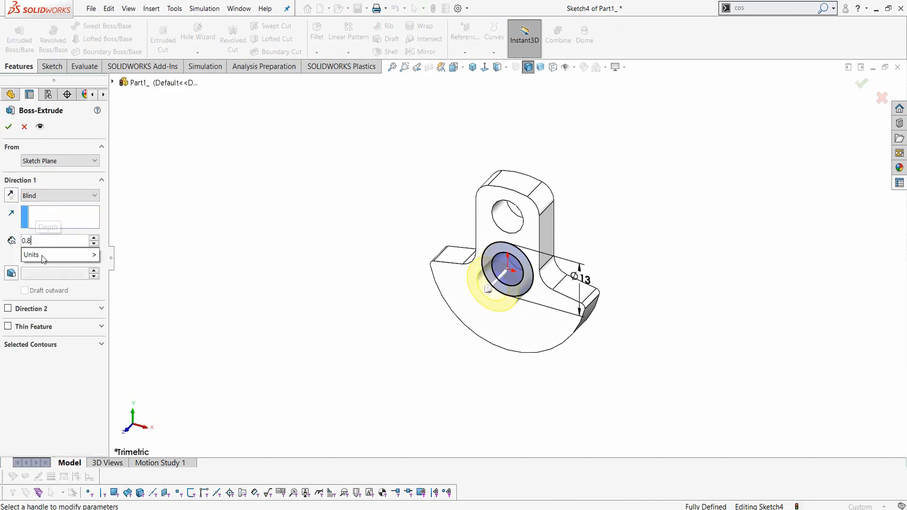
{"action": "key", "text": "Return"}
{"action": "left_click", "coordinate": [9, 127]}
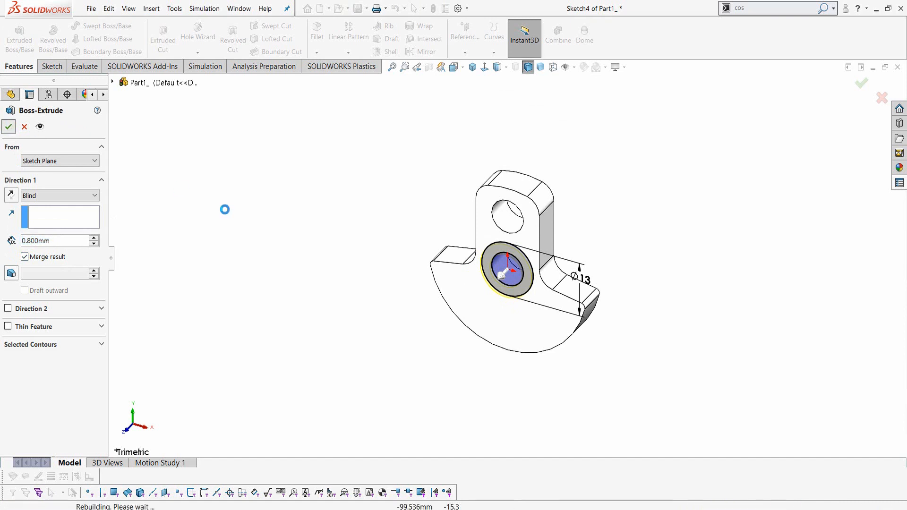
Step: On the Right Plane, sketch a small circle at the origin and one about 2.6 mm in diameter about 11.4 mm above it
{"action": "middle_click_drag", "start_coordinate": [466, 268], "coordinate": [501, 262]}
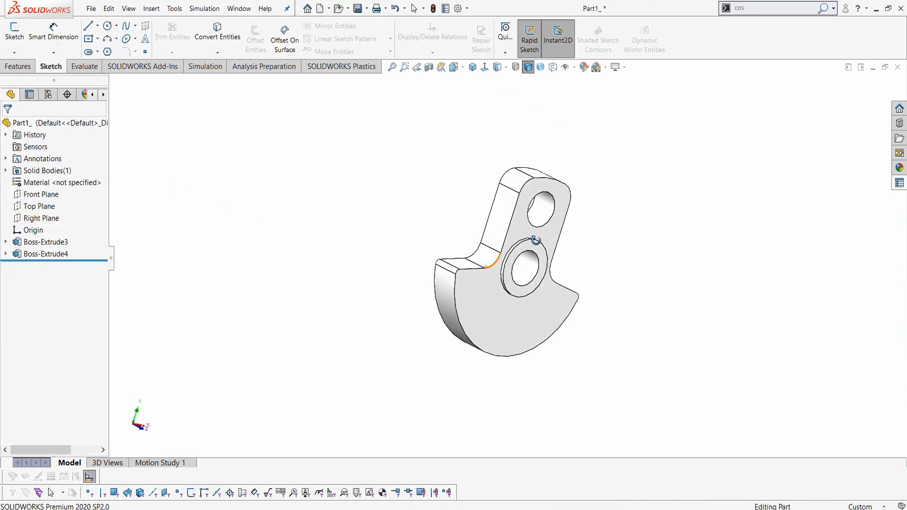
{"action": "left_click", "coordinate": [41, 217]}
{"action": "left_click", "coordinate": [54, 201]}
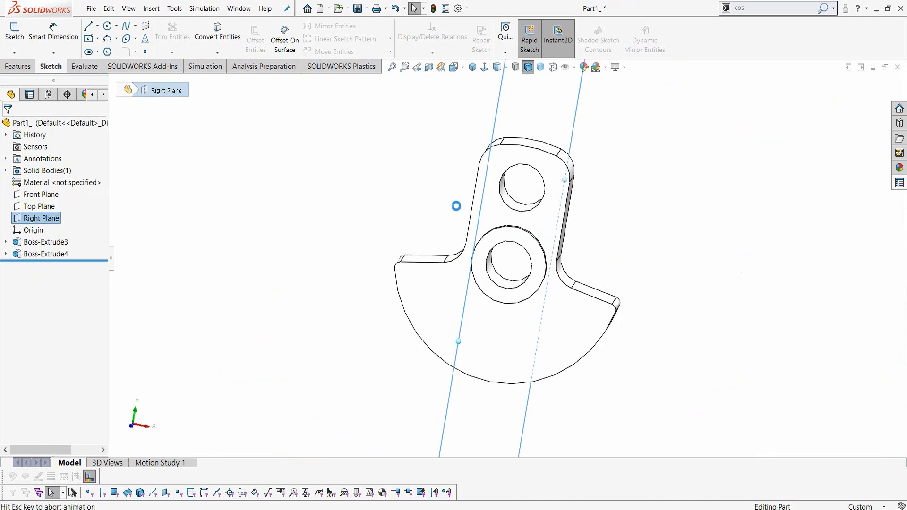
{"action": "right_click_drag", "start_coordinate": [584, 237], "coordinate": [631, 235]}
{"action": "left_click", "coordinate": [509, 258]}
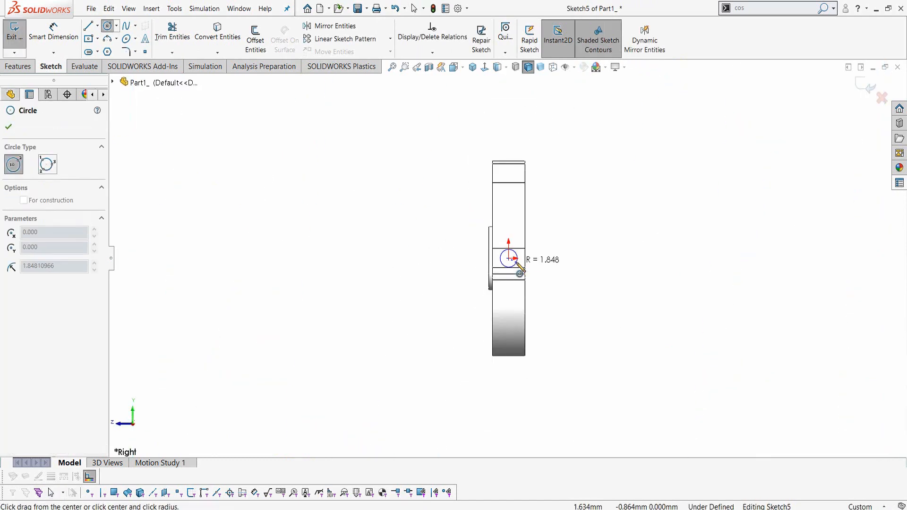
{"action": "left_click", "coordinate": [517, 264]}
{"action": "left_click", "coordinate": [508, 202]}
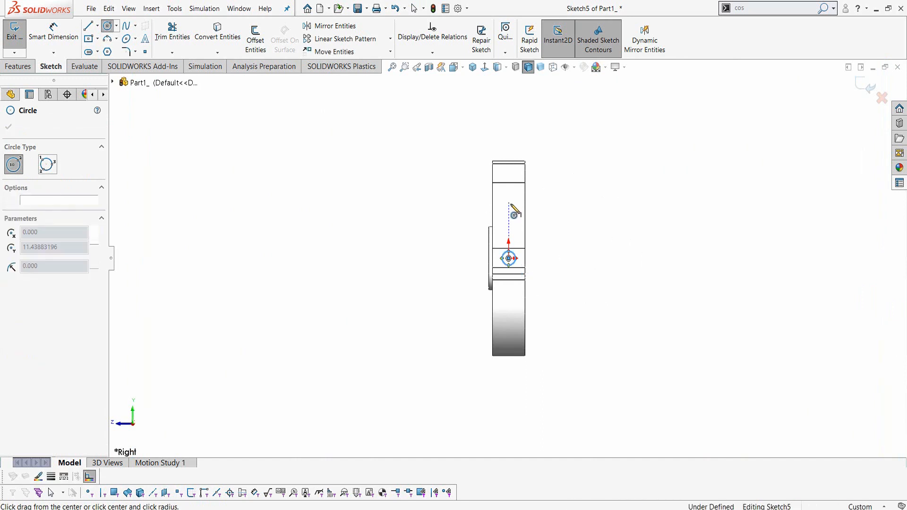
{"action": "left_click", "coordinate": [514, 204]}
{"action": "key", "text": "Escape"}
Step: Dimension the vertical distance between the two small circles' centres as 13 mm
{"action": "right_click_drag", "start_coordinate": [590, 304], "coordinate": [588, 264]}
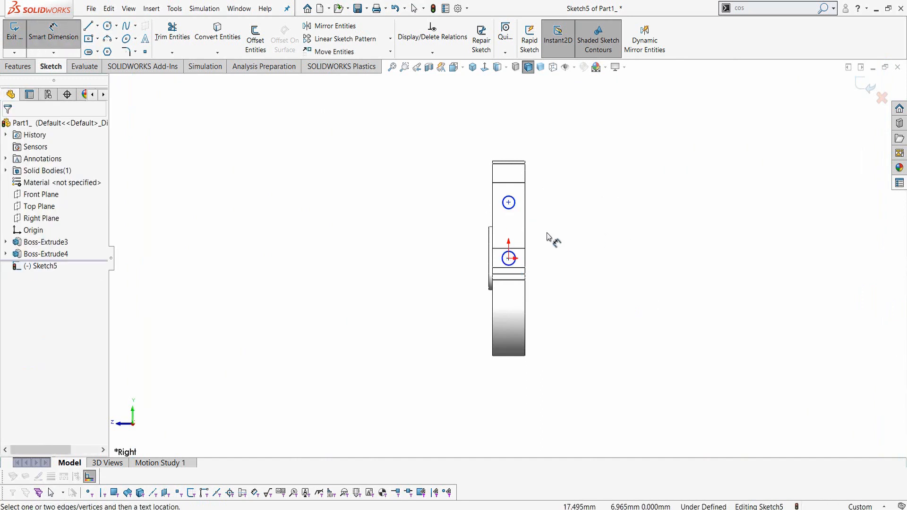
{"action": "left_click", "coordinate": [509, 258]}
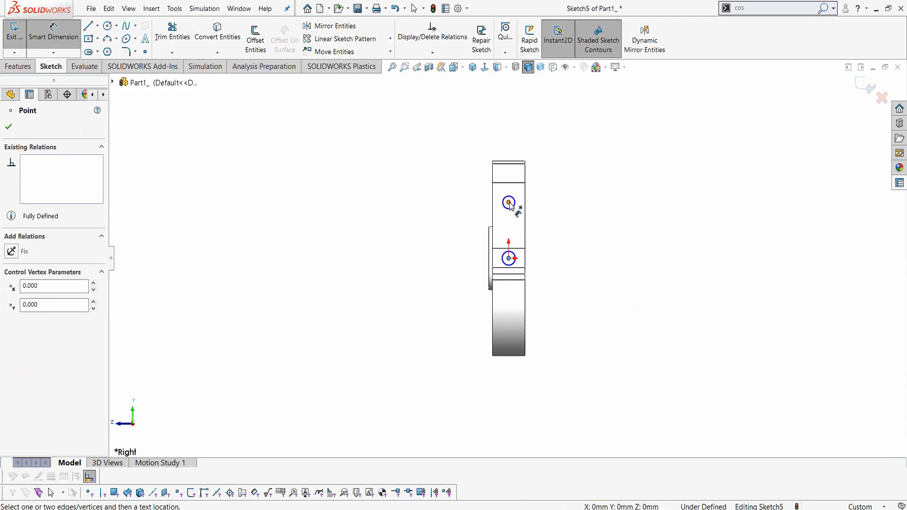
{"action": "left_click", "coordinate": [509, 202]}
{"action": "left_click", "coordinate": [573, 222]}
{"action": "type", "text": "13"}
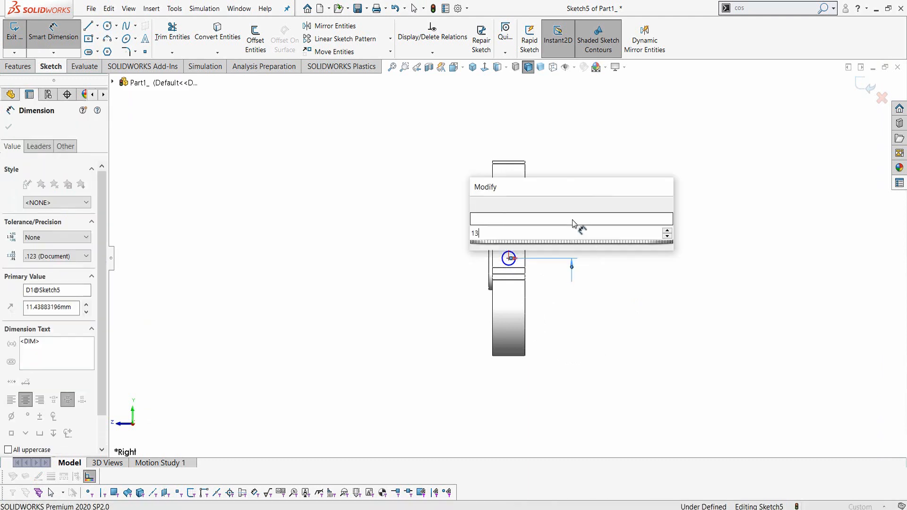
{"action": "key", "text": "Return"}
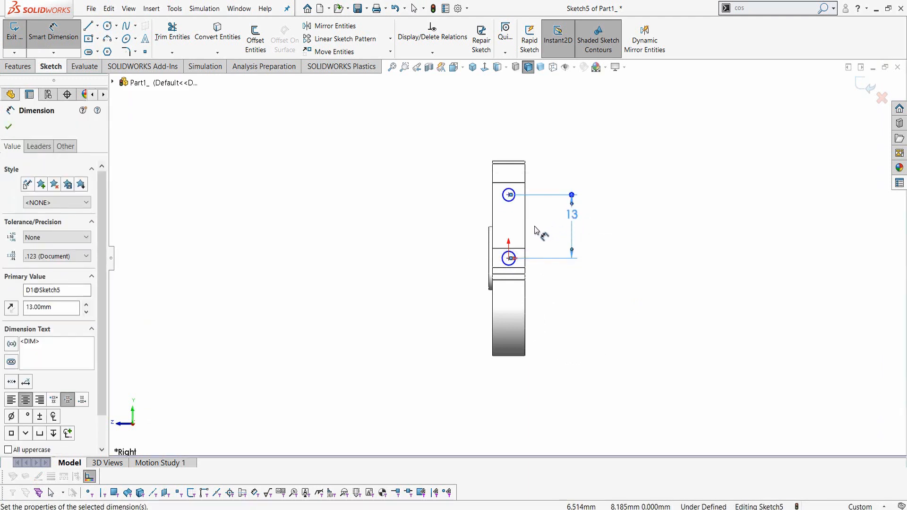
{"action": "key", "text": "Escape"}
Step: Check the small hole size in the PDF drawing and dimension the upper circle's diameter as 2.5 mm
{"action": "key", "text": "alt+Tab"}
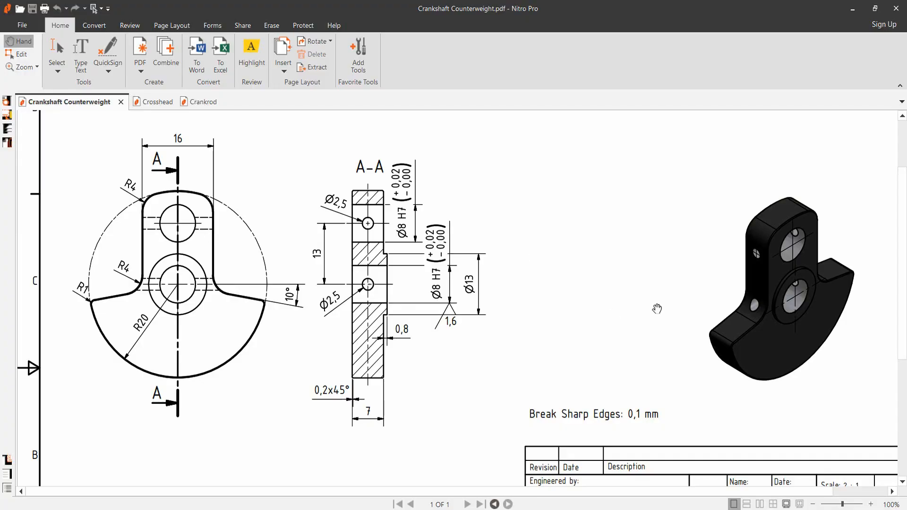
{"action": "key", "text": "alt+Tab"}
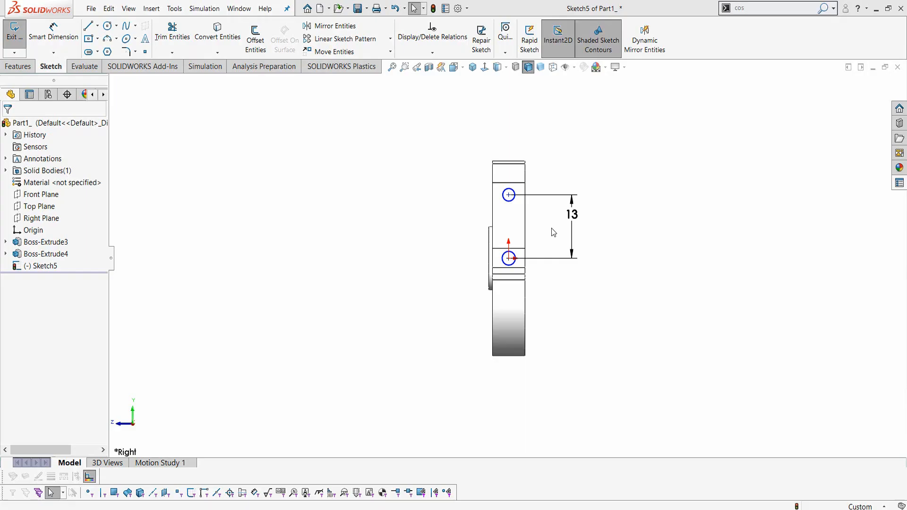
{"action": "right_click_drag", "start_coordinate": [653, 272], "coordinate": [654, 185]}
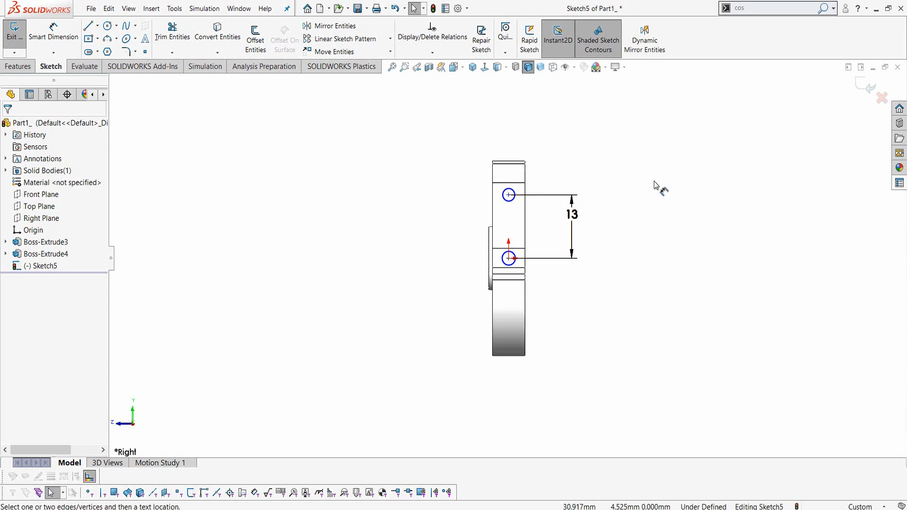
{"action": "left_click", "coordinate": [515, 194]}
{"action": "left_click", "coordinate": [560, 175]}
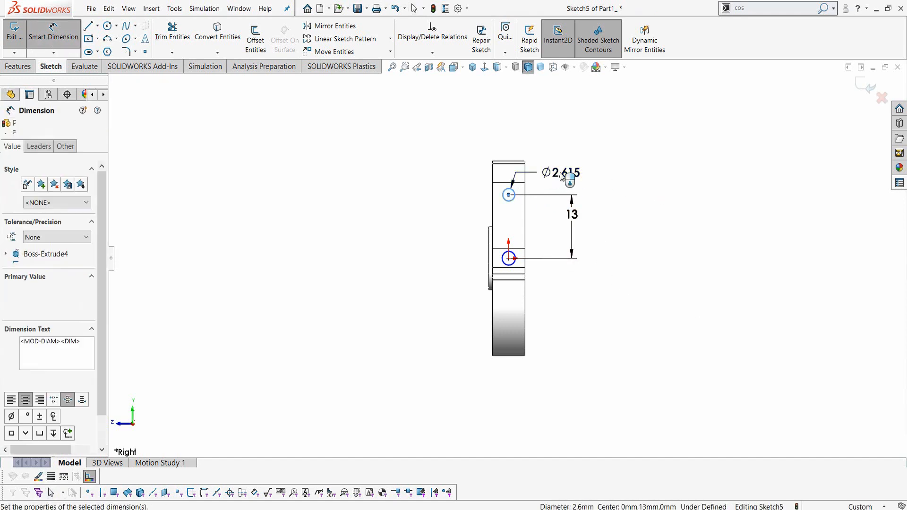
{"action": "type", "text": "2.5"}
{"action": "key", "text": "Return"}
{"action": "key", "text": "Escape"}
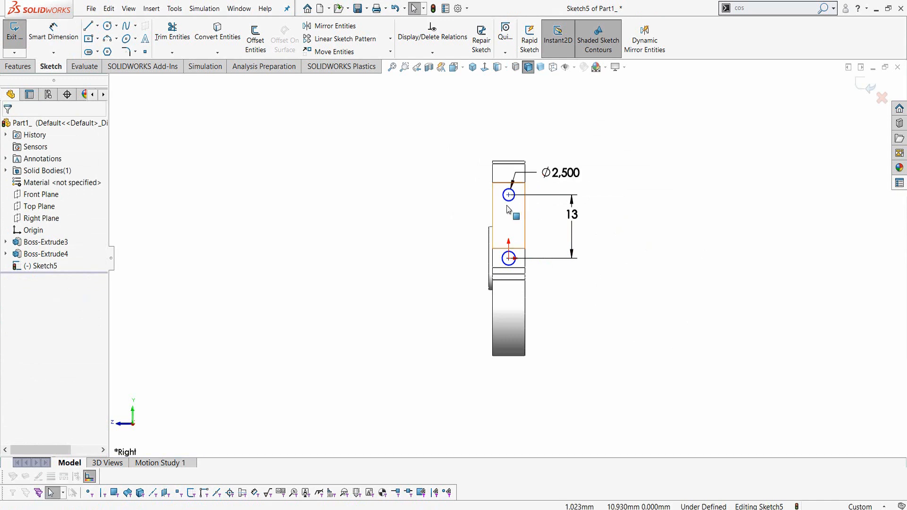
Step: Make the small circle at the origin equal in size to the upper 2.5 mm circle with an Equal relation
{"action": "left_click", "coordinate": [510, 201]}
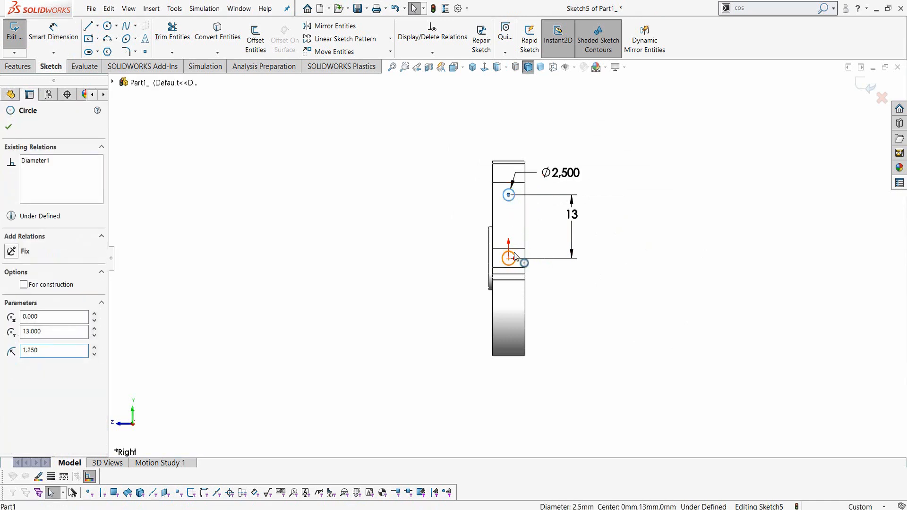
{"action": "left_click", "coordinate": [516, 256], "text": "ctrl"}
{"action": "left_click", "coordinate": [584, 208]}
{"action": "left_click", "coordinate": [639, 139]}
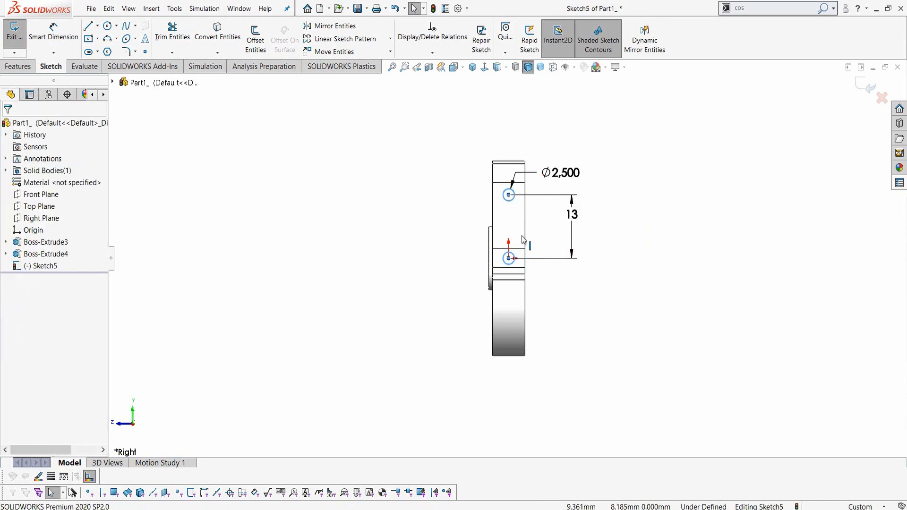
Step: Align the centres of the two small circles with a Vertical relation
{"action": "left_click", "coordinate": [508, 258]}
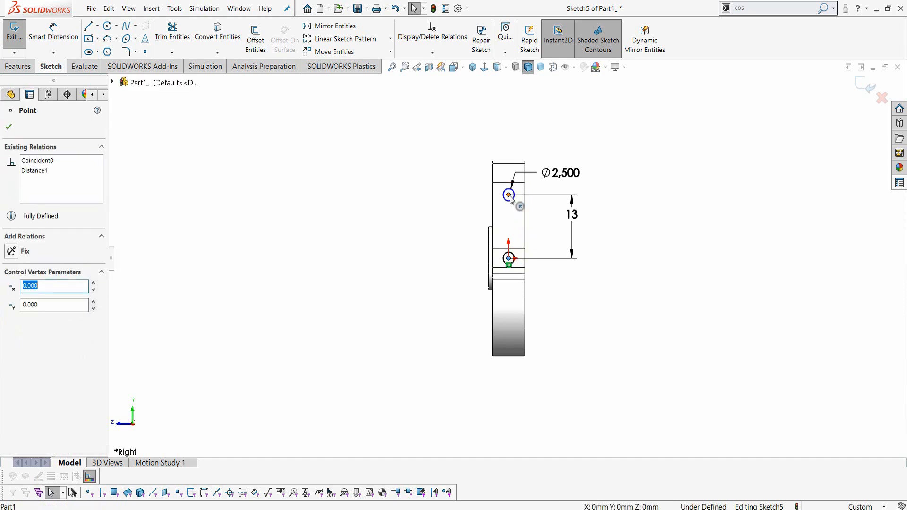
{"action": "left_click", "coordinate": [509, 196], "text": "ctrl"}
{"action": "left_click", "coordinate": [550, 153]}
{"action": "left_click", "coordinate": [665, 263]}
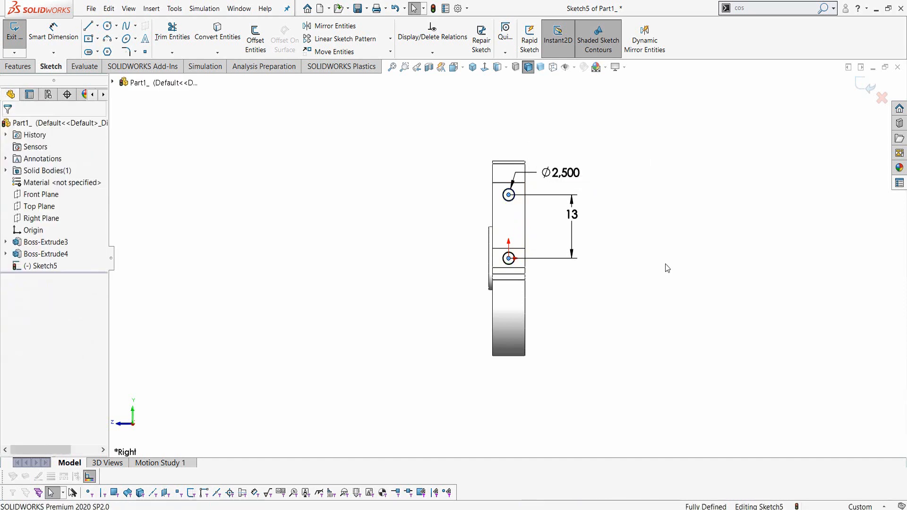
Step: Set up an extruded cut of the two 2.5 mm circles with a Mid Plane end condition and 20 mm depth
{"action": "left_click", "coordinate": [17, 66]}
{"action": "left_click", "coordinate": [161, 43]}
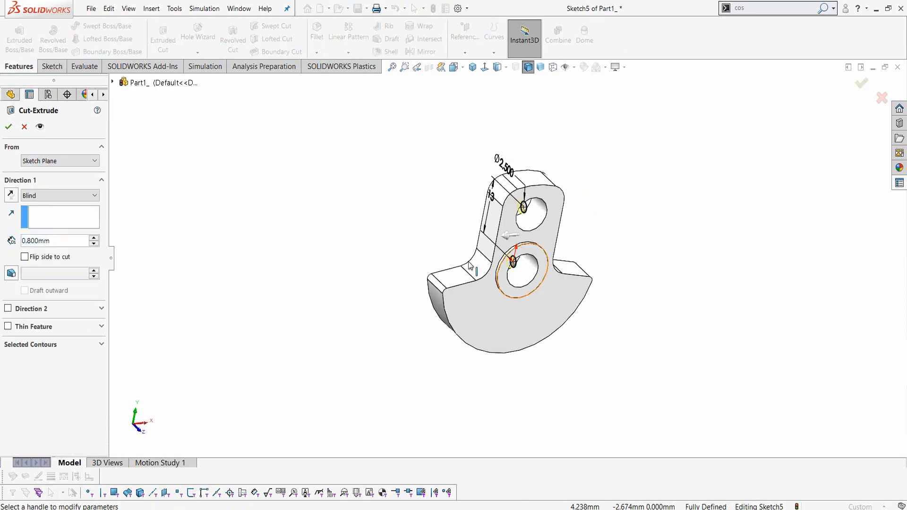
{"action": "left_click", "coordinate": [57, 196]}
{"action": "scroll", "coordinate": [52, 264], "scroll_direction": "down", "scroll_amount": 1}
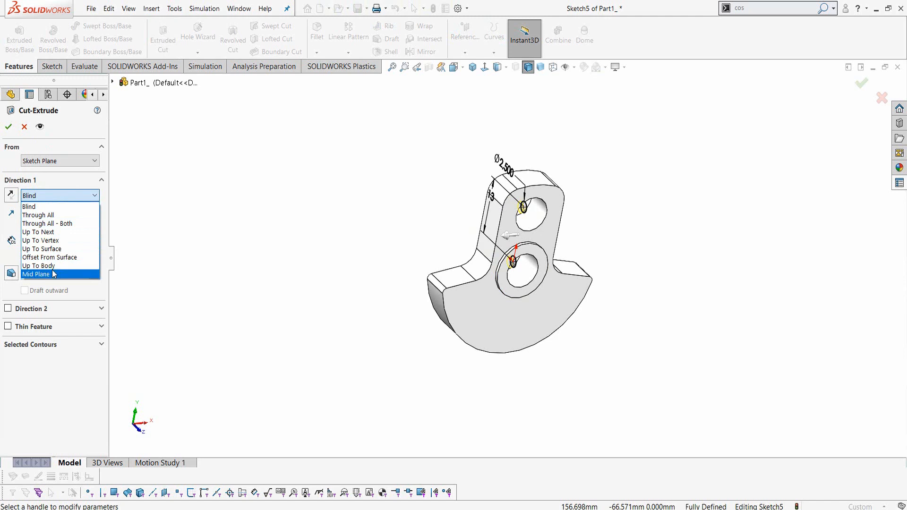
{"action": "left_click", "coordinate": [38, 272]}
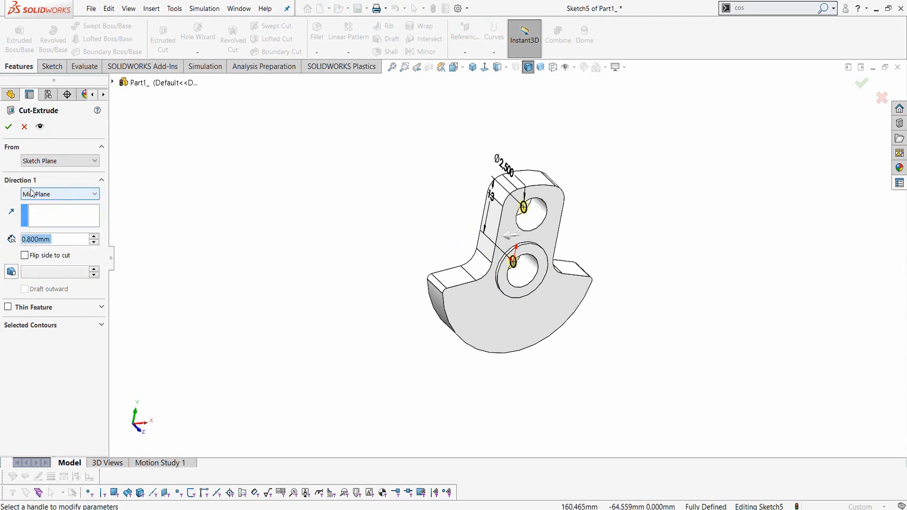
{"action": "left_click", "coordinate": [94, 237]}
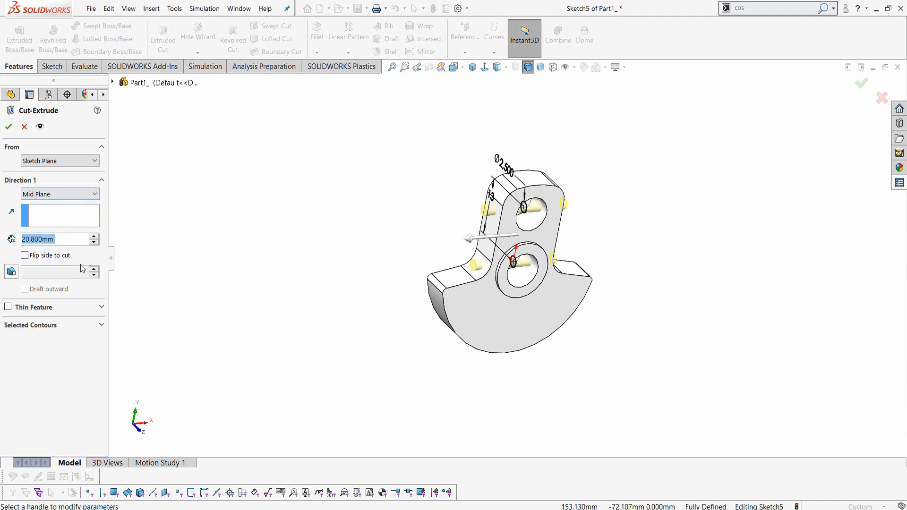
{"action": "type", "text": "20"}
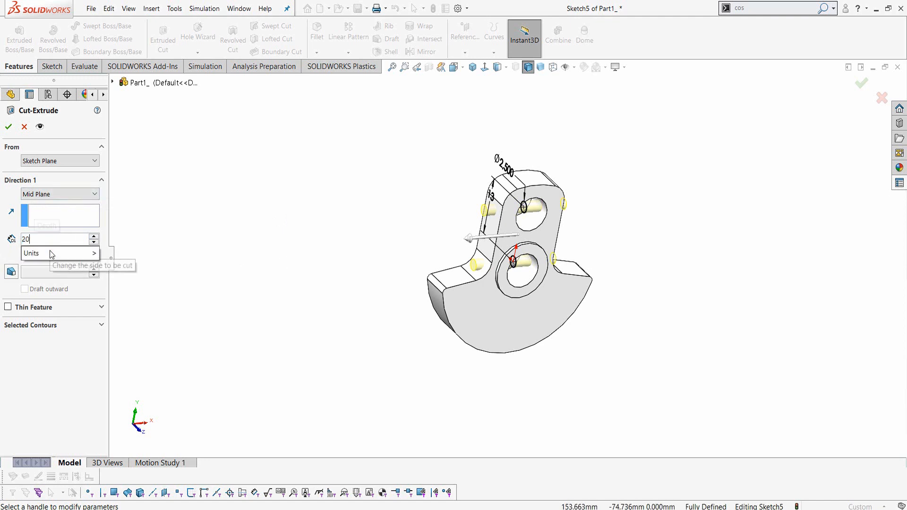
{"action": "key", "text": "Return"}
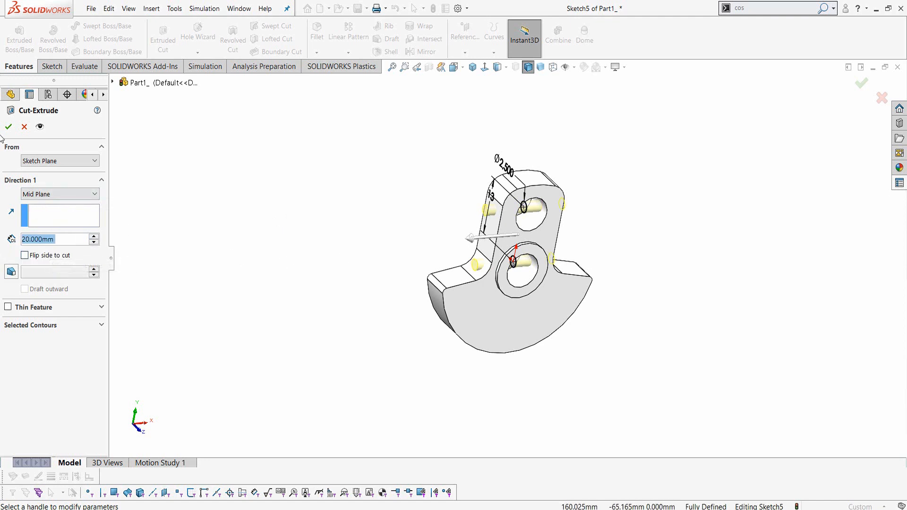
Step: Set the cut depth to 25 mm and create the two cross holes
{"action": "scroll", "coordinate": [481, 266], "scroll_direction": "down", "scroll_amount": 6}
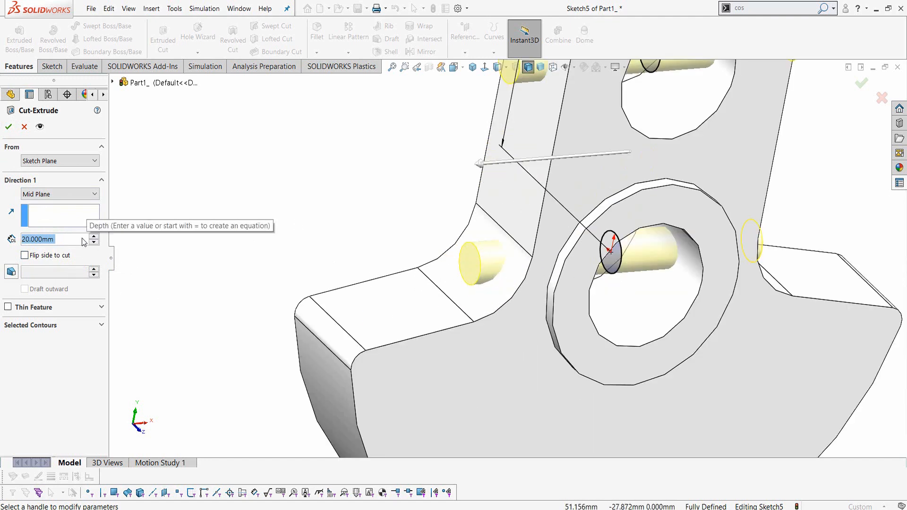
{"action": "type", "text": "25"}
{"action": "key", "text": "Return"}
{"action": "middle_click_drag", "start_coordinate": [525, 247], "coordinate": [527, 231]}
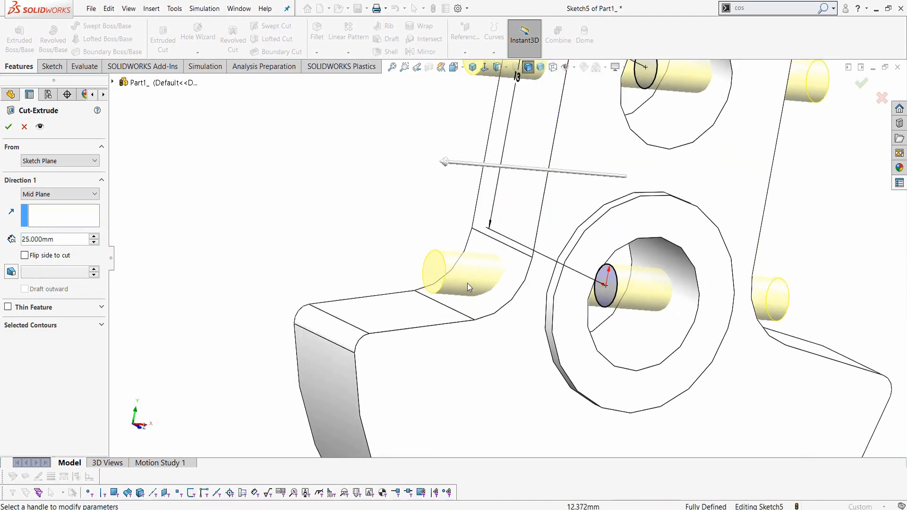
{"action": "left_click", "coordinate": [5, 130]}
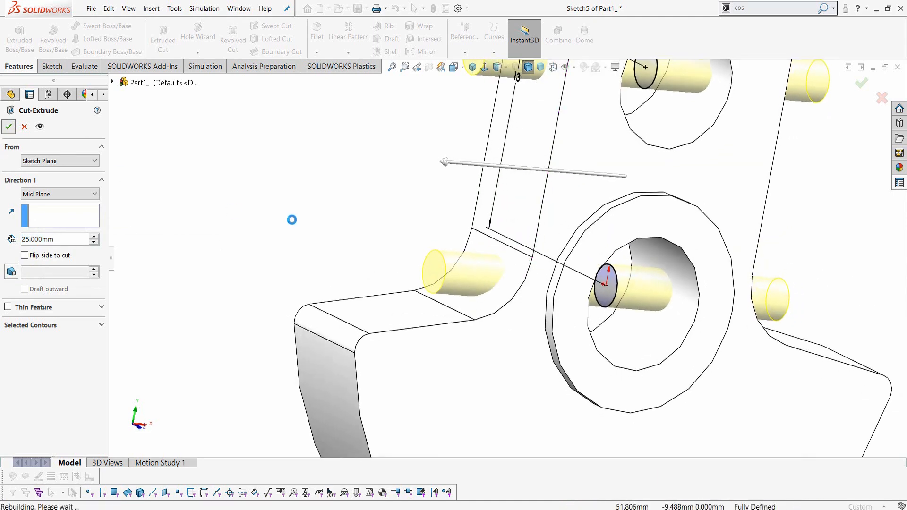
{"action": "left_click", "coordinate": [373, 195]}
Step: Check the counterweight's PDF drawing and assign 1023 Carbon Steel Sheet (SS) as the part's material
{"action": "scroll", "coordinate": [376, 196], "scroll_direction": "up", "scroll_amount": 3}
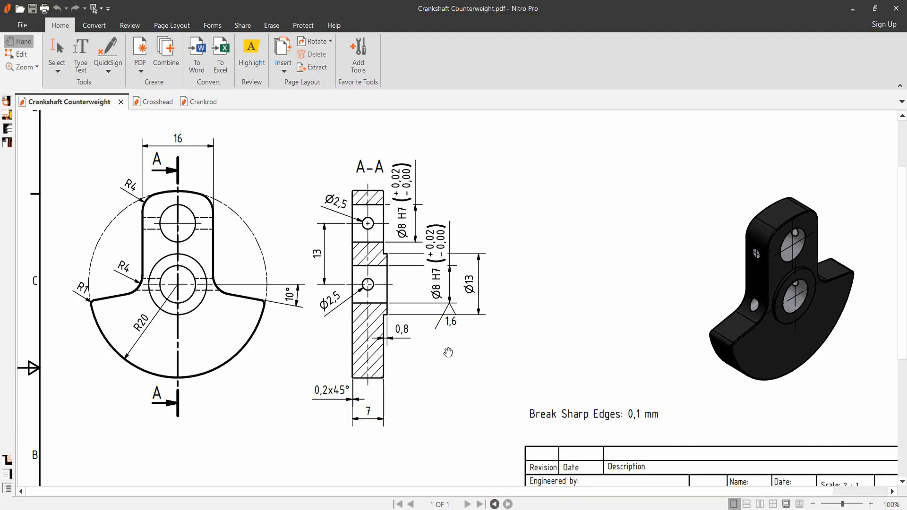
{"action": "scroll", "coordinate": [567, 307], "scroll_direction": "down", "scroll_amount": 3}
{"action": "left_click_drag", "start_coordinate": [565, 304], "coordinate": [533, 338]}
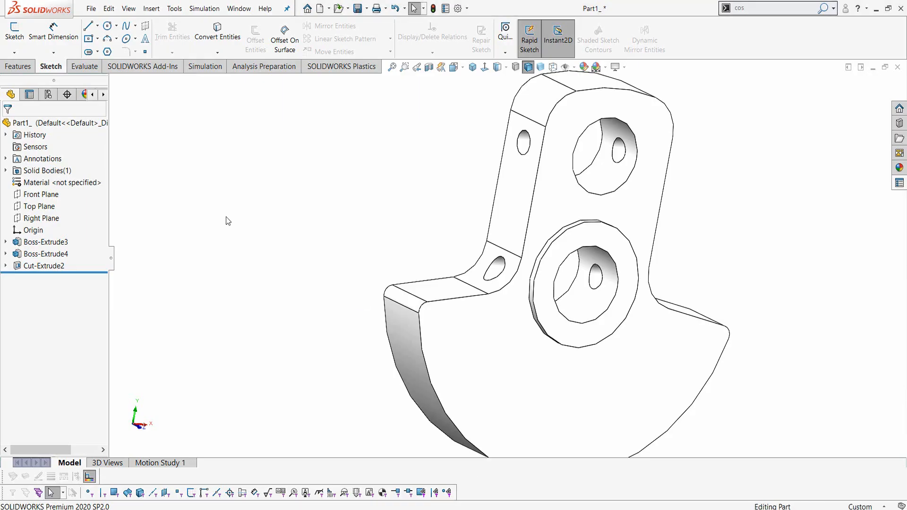
{"action": "right_click", "coordinate": [63, 182]}
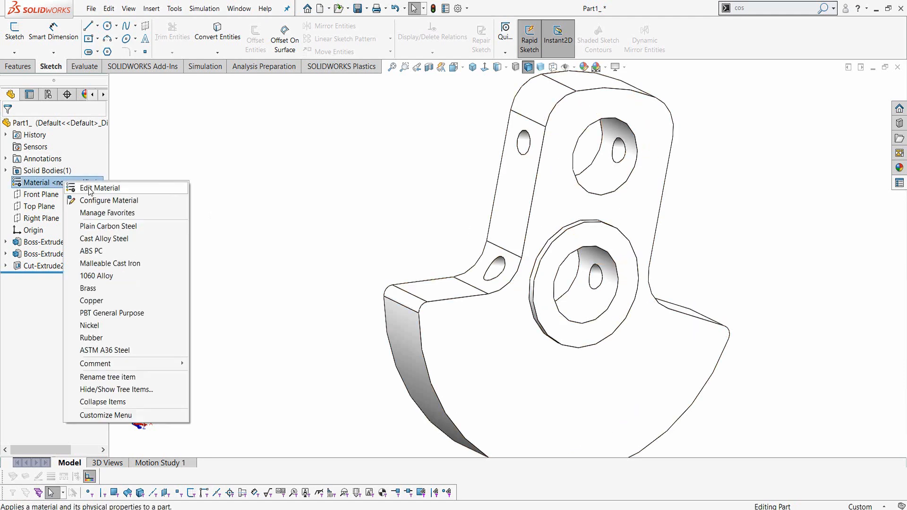
{"action": "left_click", "coordinate": [87, 188]}
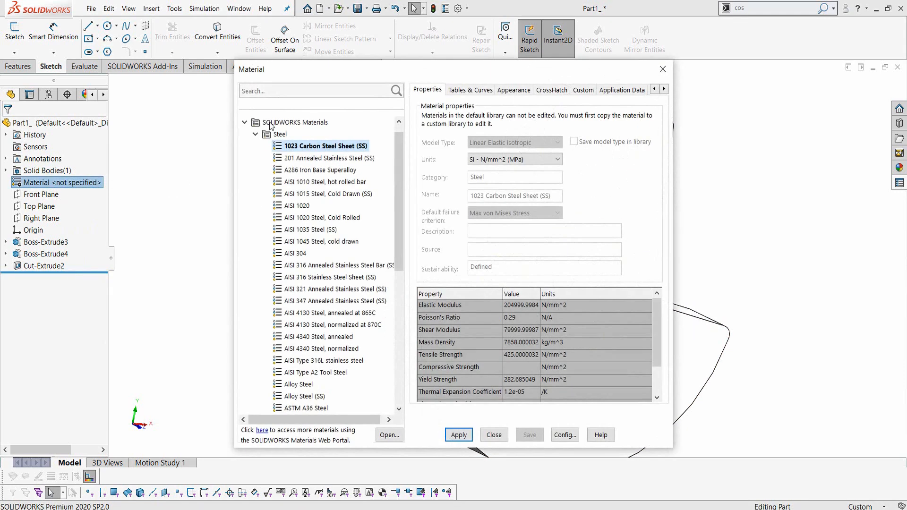
{"action": "left_click", "coordinate": [265, 93]}
{"action": "type", "text": "steel"}
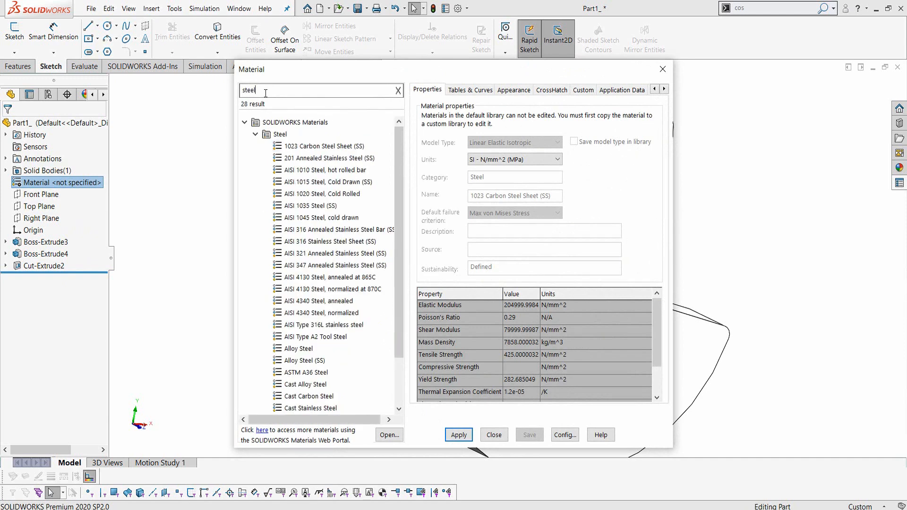
{"action": "left_click", "coordinate": [324, 147]}
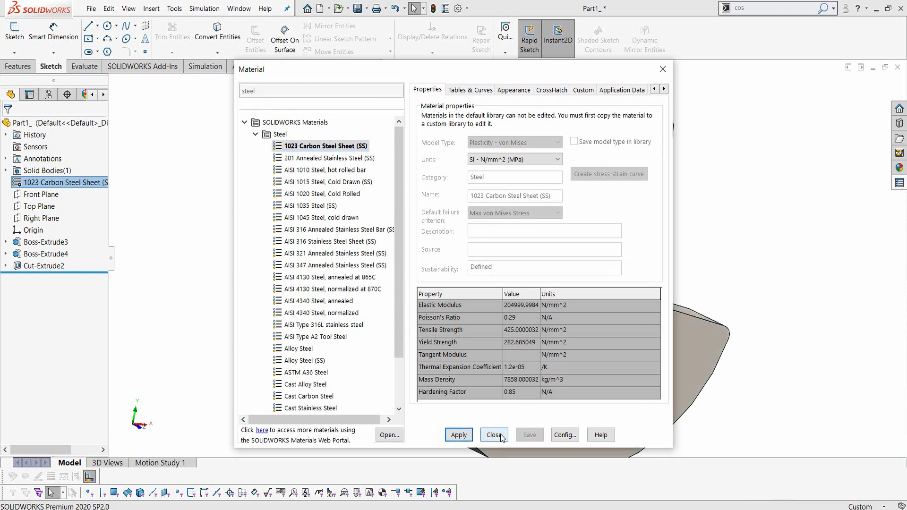
{"action": "left_click", "coordinate": [494, 435]}
Step: Switch to the Crosshead drawing in Nitro Pro and examine its views, dimensions and title block
{"action": "middle_click_drag", "start_coordinate": [697, 194], "coordinate": [696, 234]}
{"action": "scroll", "coordinate": [679, 195], "scroll_direction": "up", "scroll_amount": 2}
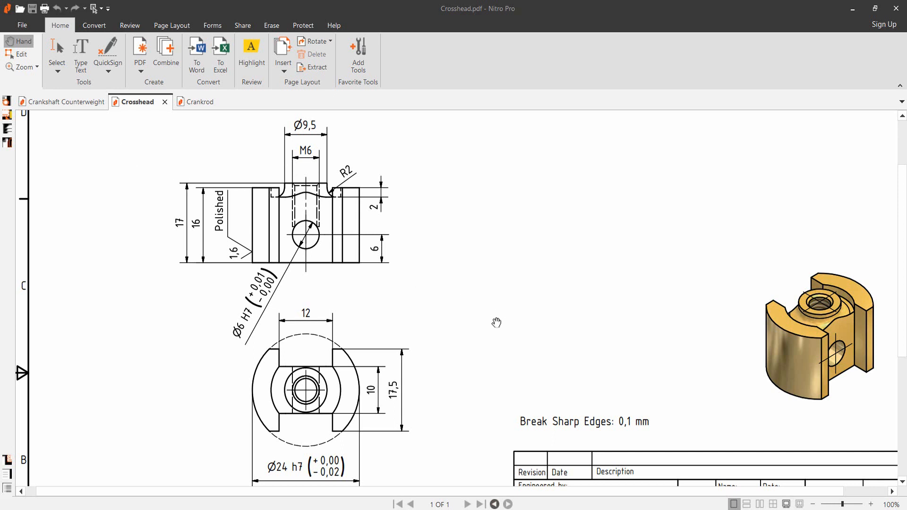
{"action": "mouse_move", "coordinate": [496, 323]}
{"action": "left_mouse_down"}
{"action": "mouse_move", "coordinate": [480, 248]}
{"action": "mouse_move", "coordinate": [414, 268]}
{"action": "left_mouse_up"}
{"action": "left_click_drag", "start_coordinate": [559, 291], "coordinate": [561, 282]}
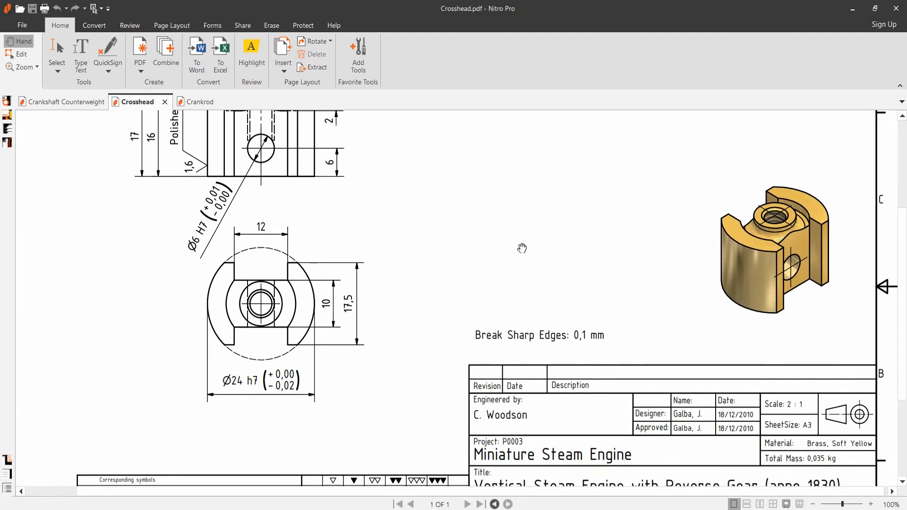
{"action": "left_click_drag", "start_coordinate": [517, 269], "coordinate": [510, 367]}
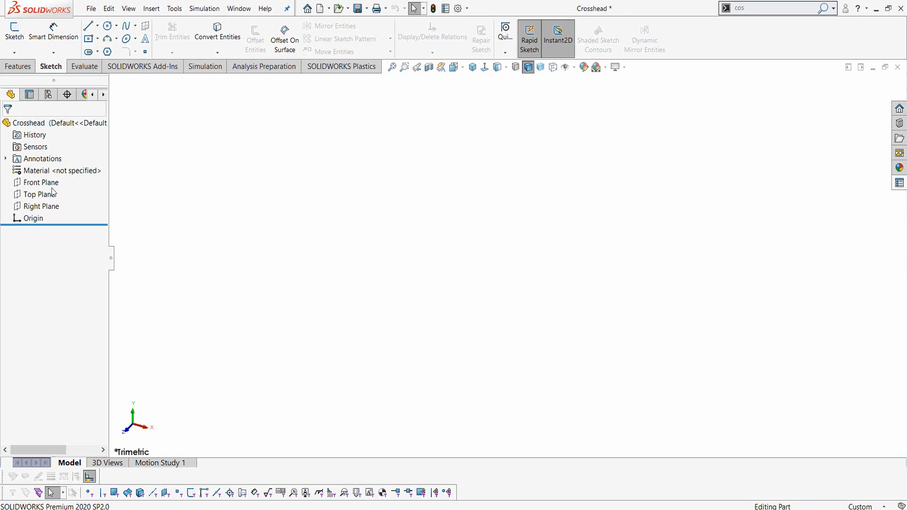
Step: Sketch a circle about 111 mm in diameter on the Crosshead part's Top Plane, centred on the origin
{"action": "left_click", "coordinate": [50, 190]}
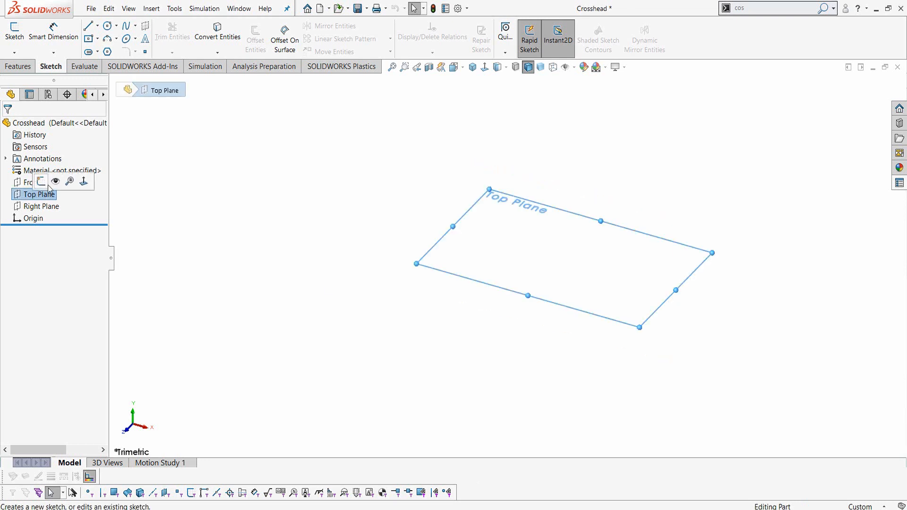
{"action": "left_click", "coordinate": [42, 183]}
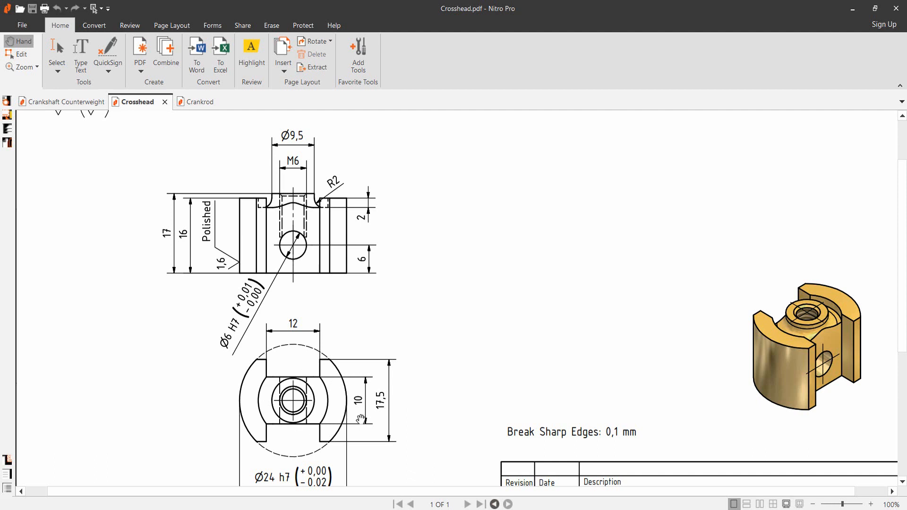
{"action": "scroll", "coordinate": [328, 412], "scroll_direction": "down", "scroll_amount": 3}
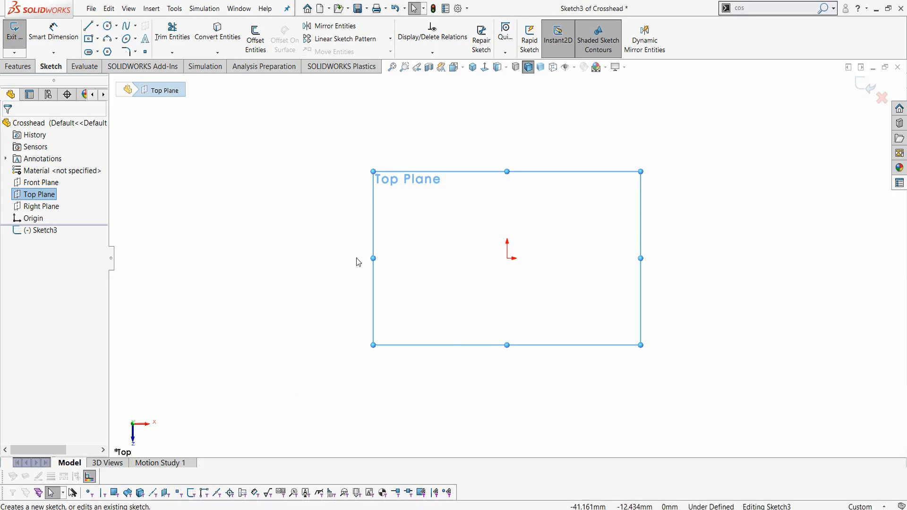
{"action": "key", "text": "c"}
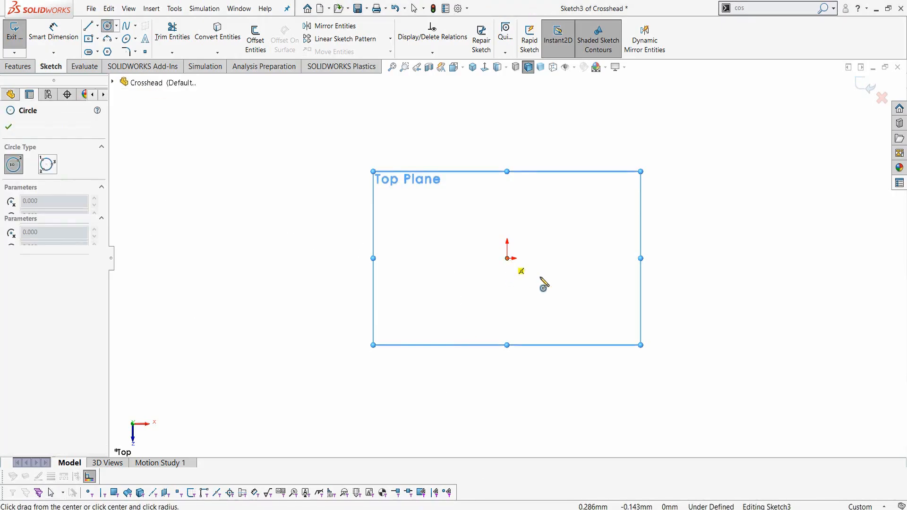
{"action": "left_click", "coordinate": [506, 258]}
{"action": "left_click", "coordinate": [584, 307]}
{"action": "key", "text": "Escape"}
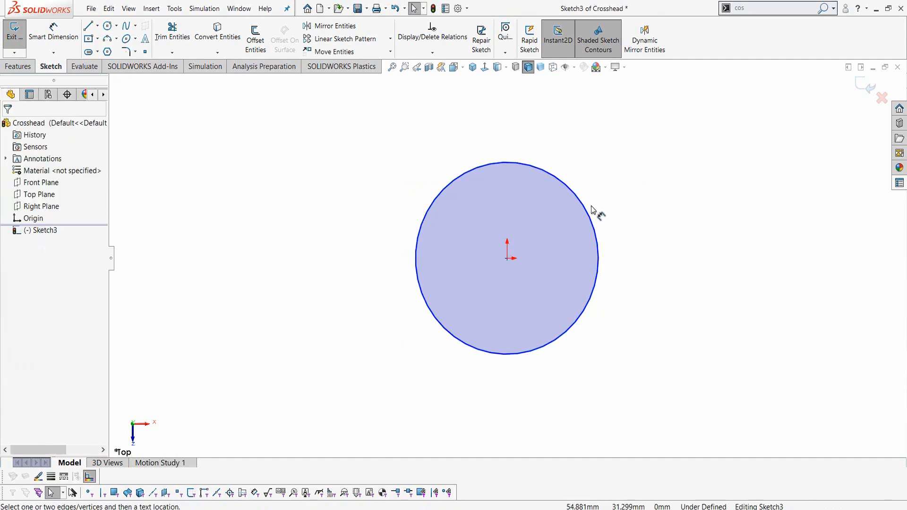
Step: Dimension the circle's diameter as 24 mm
{"action": "key", "text": "d"}
{"action": "left_click", "coordinate": [607, 220]}
{"action": "left_click", "coordinate": [704, 252]}
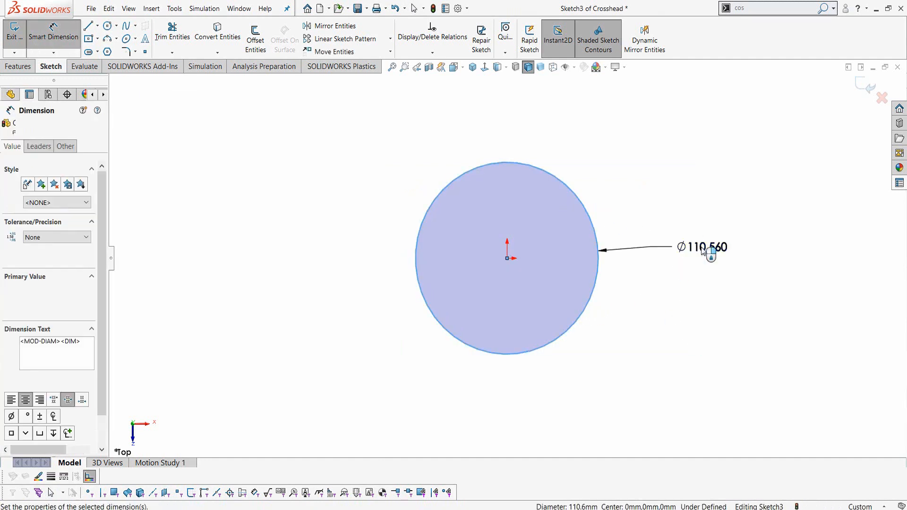
{"action": "type", "text": "24"}
{"action": "key", "text": "Return"}
Step: Extrude the 24 mm circle 17 mm with a Mid Plane end condition
{"action": "left_click", "coordinate": [11, 37]}
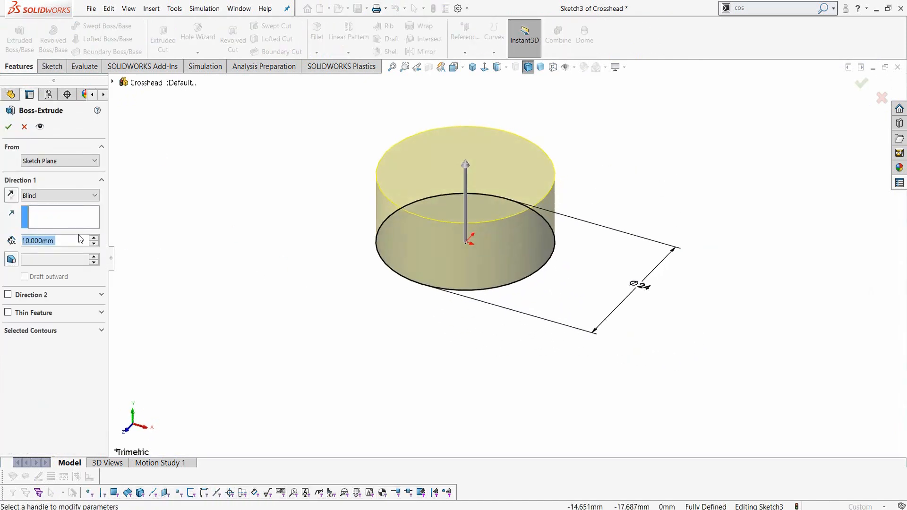
{"action": "type", "text": "17"}
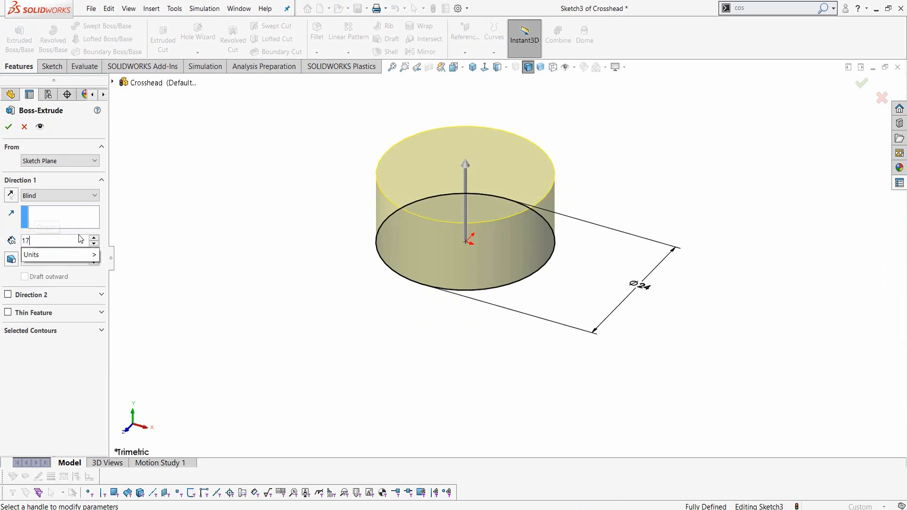
{"action": "key", "text": "Return"}
{"action": "left_click", "coordinate": [55, 196]}
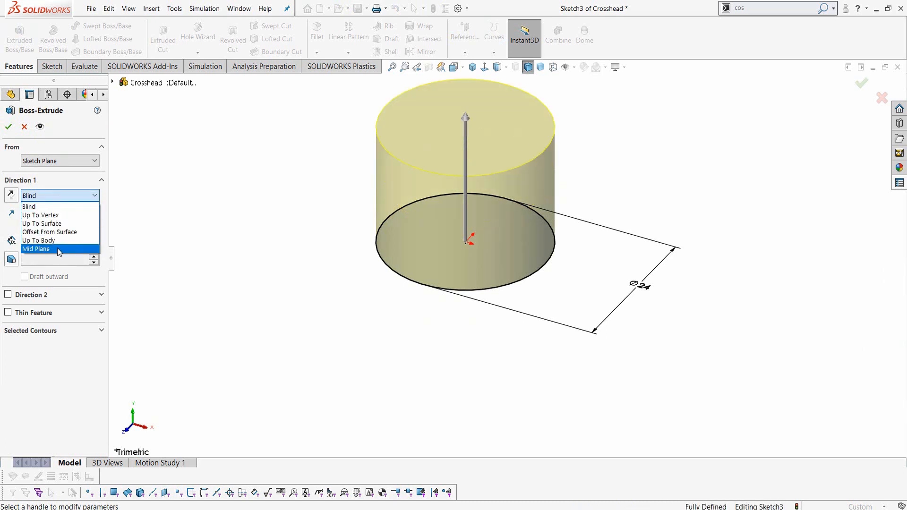
{"action": "left_click", "coordinate": [38, 249]}
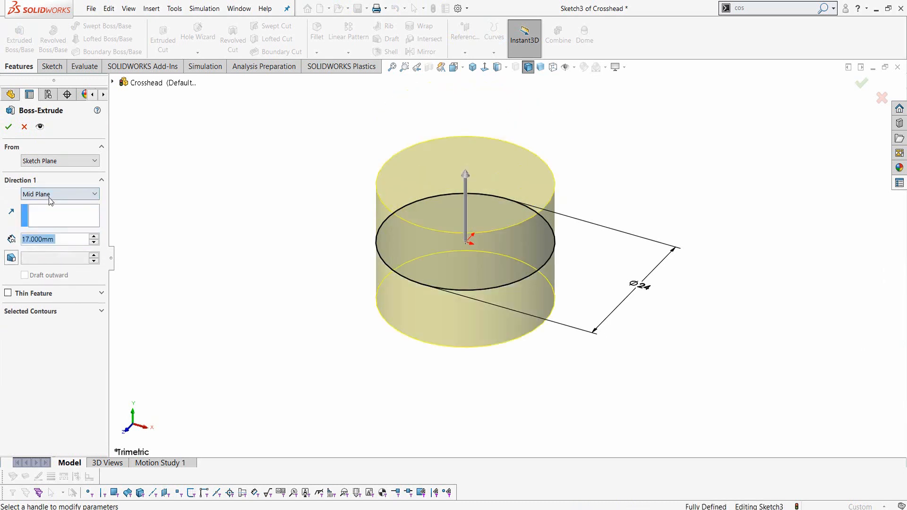
{"action": "left_click", "coordinate": [9, 127]}
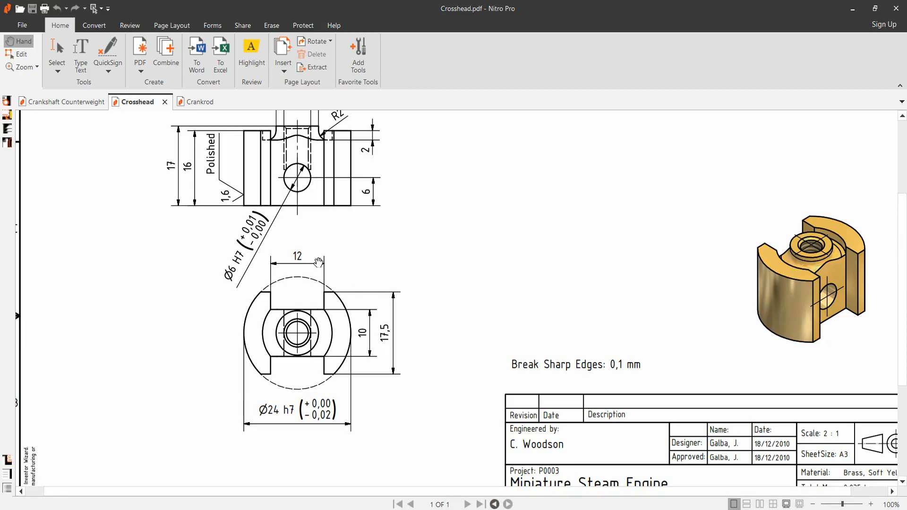
Step: Check the slot dimensions in the Crosshead drawing and sketch a vertical construction line across the cylinder's upper face through the origin
{"action": "left_click_drag", "start_coordinate": [318, 263], "coordinate": [322, 285]}
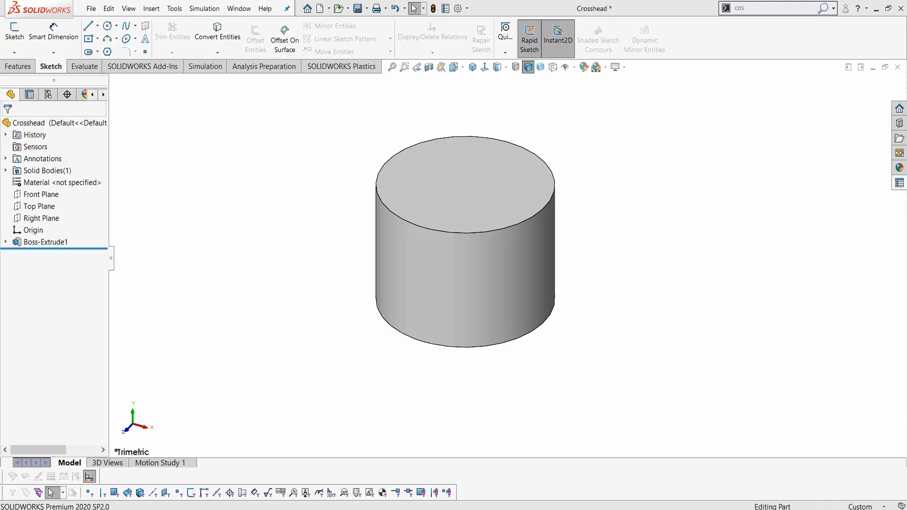
{"action": "left_click", "coordinate": [486, 184]}
{"action": "left_click", "coordinate": [515, 157]}
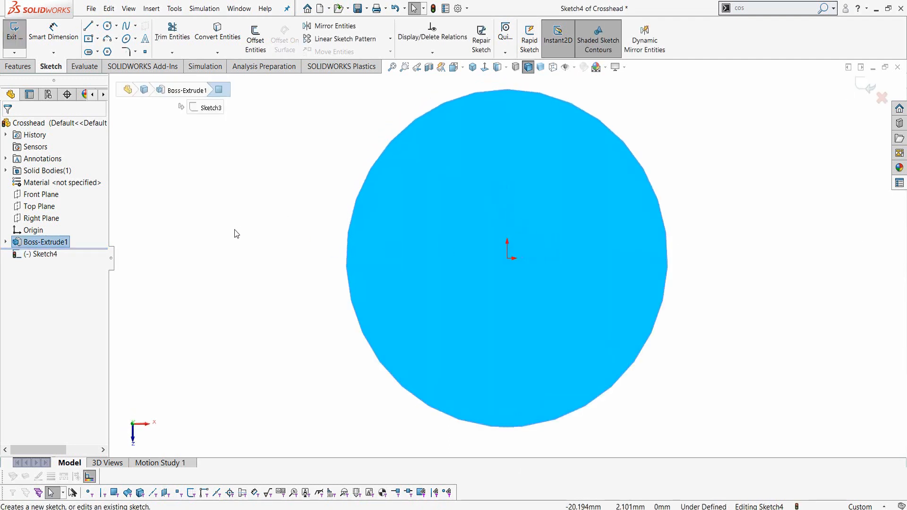
{"action": "right_click_drag", "start_coordinate": [235, 234], "coordinate": [281, 200]}
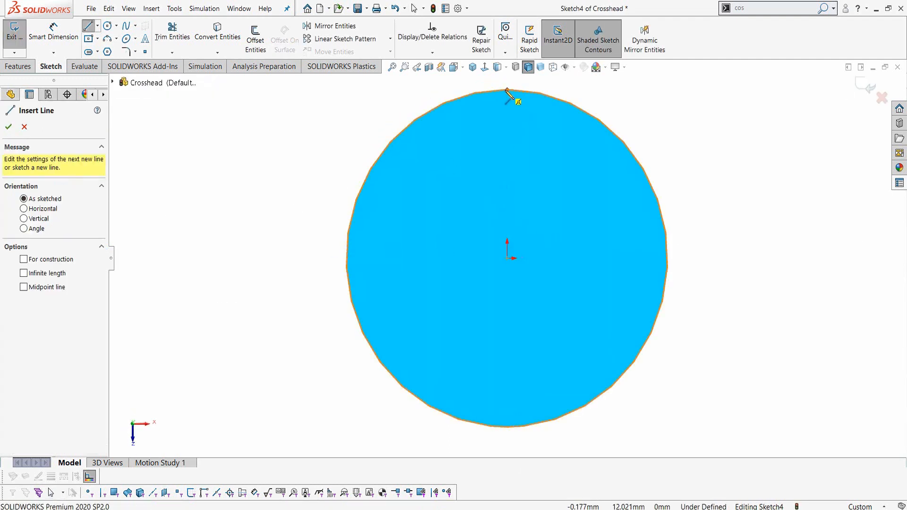
{"action": "left_click", "coordinate": [507, 89]}
{"action": "left_click", "coordinate": [510, 426]}
{"action": "right_click", "coordinate": [513, 426]}
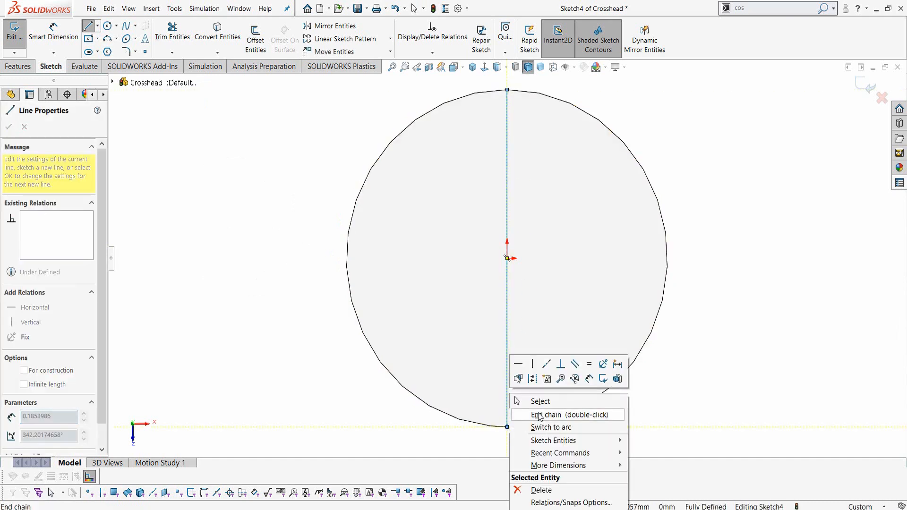
{"action": "left_click", "coordinate": [533, 379]}
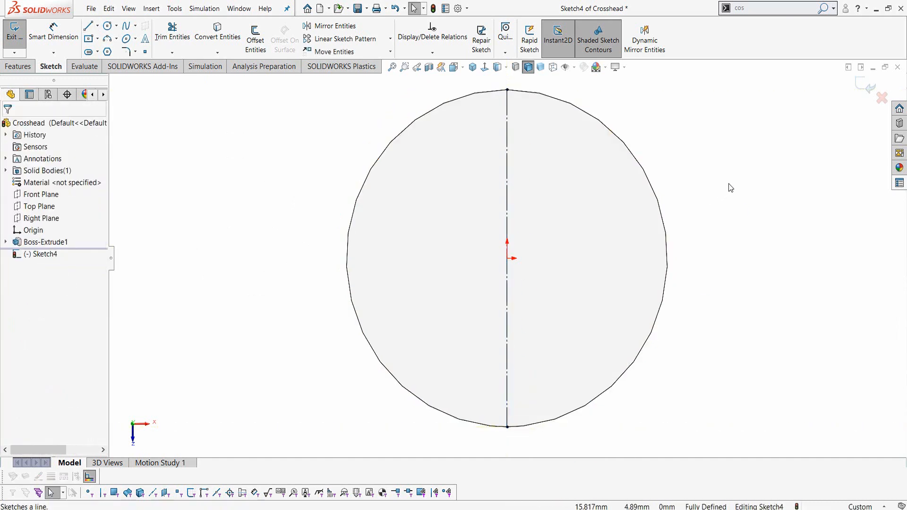
Step: Sketch a horizontal construction line across the cylinder's upper face through the origin, from edge to edge
{"action": "right_click_drag", "start_coordinate": [728, 183], "coordinate": [752, 165]}
{"action": "left_click", "coordinate": [347, 259]}
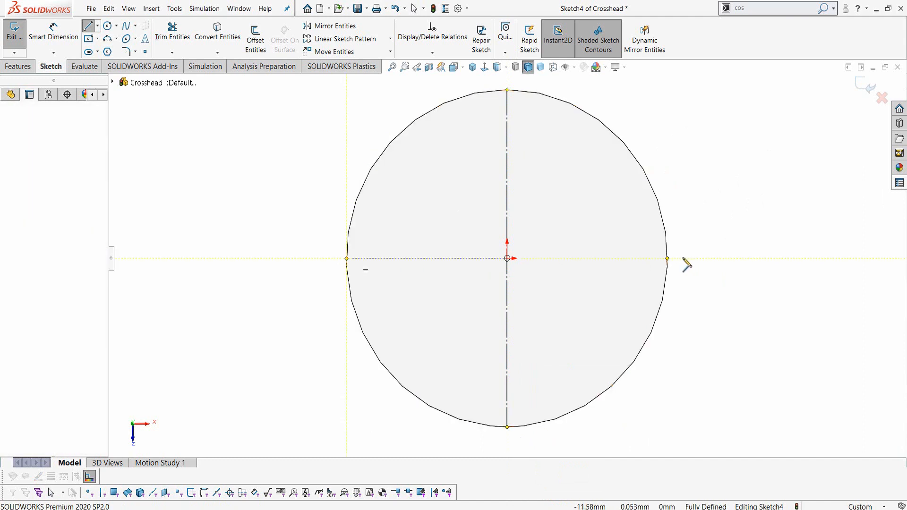
{"action": "left_click", "coordinate": [667, 258]}
{"action": "right_click", "coordinate": [667, 259]}
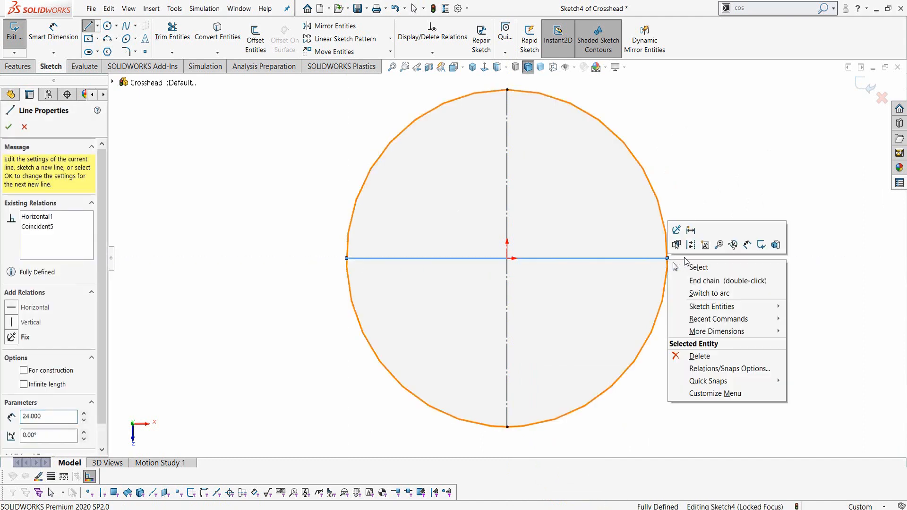
{"action": "left_click", "coordinate": [691, 267]}
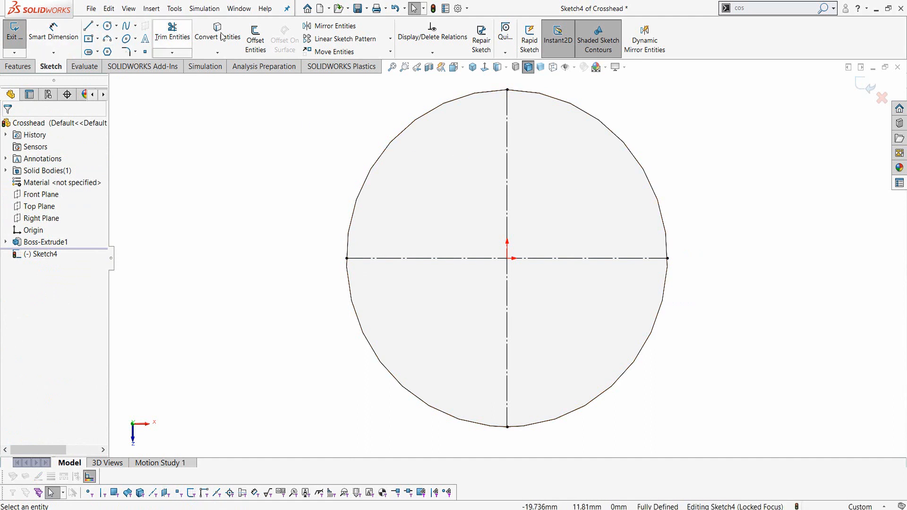
Step: Offset the horizontal construction line 5 mm bi-directionally with dimensions added, keeping Offset Entities open for further offsets
{"action": "left_click", "coordinate": [255, 40]}
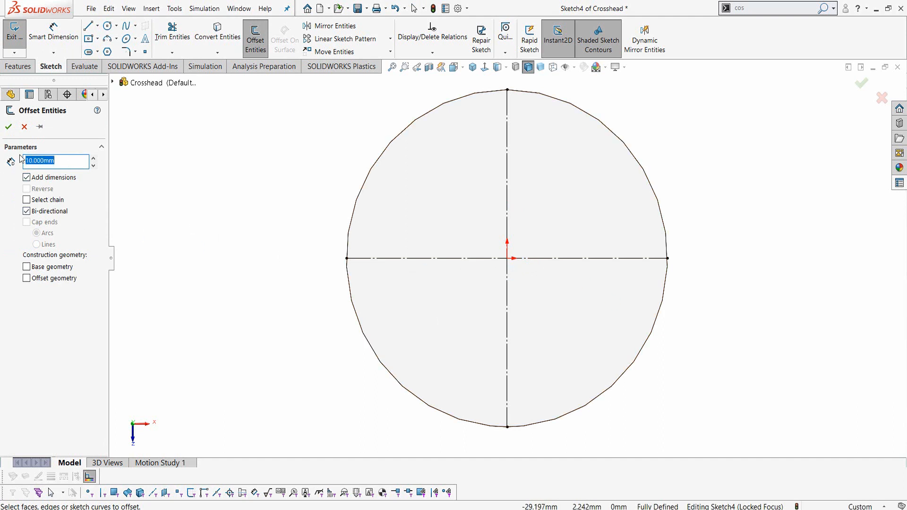
{"action": "type", "text": "5"}
{"action": "key", "text": "Return"}
{"action": "left_click", "coordinate": [572, 260]}
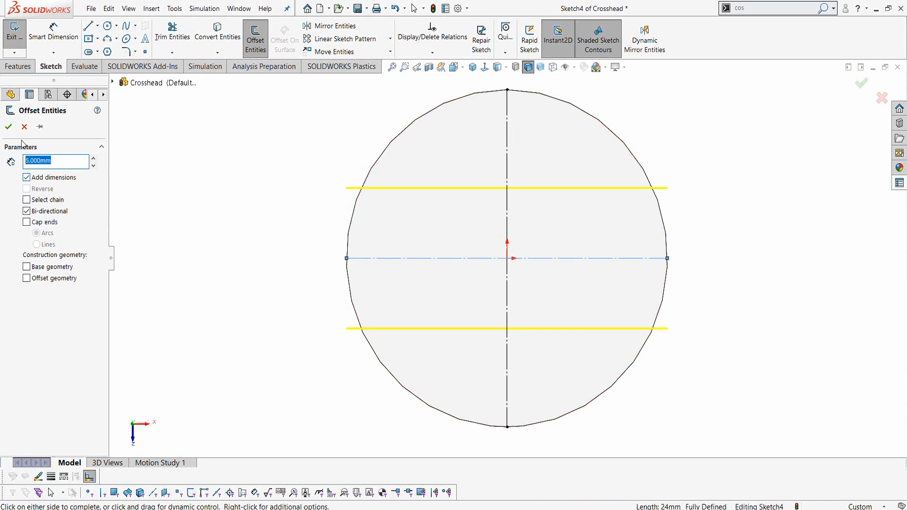
{"action": "left_click", "coordinate": [40, 126]}
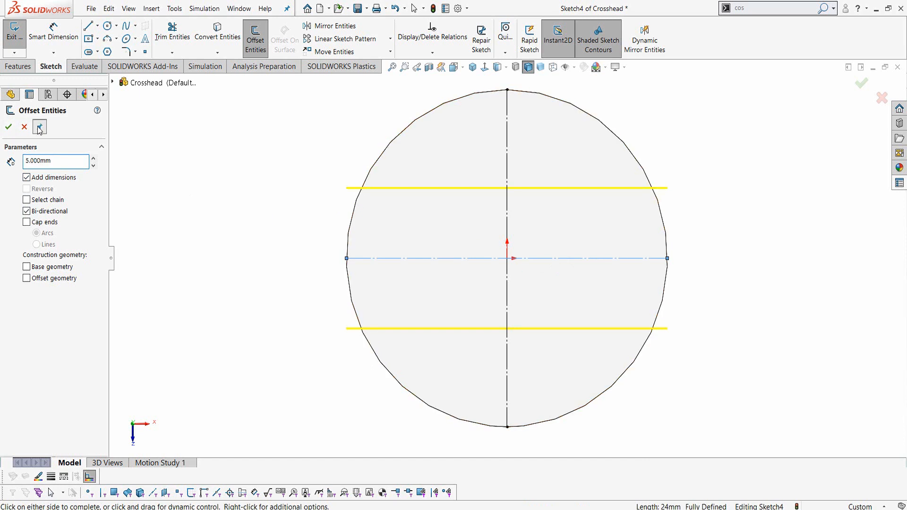
{"action": "left_click", "coordinate": [8, 127]}
Step: Offset the vertical construction line 6 mm to both sides
{"action": "left_click_drag", "start_coordinate": [60, 161], "coordinate": [20, 161]}
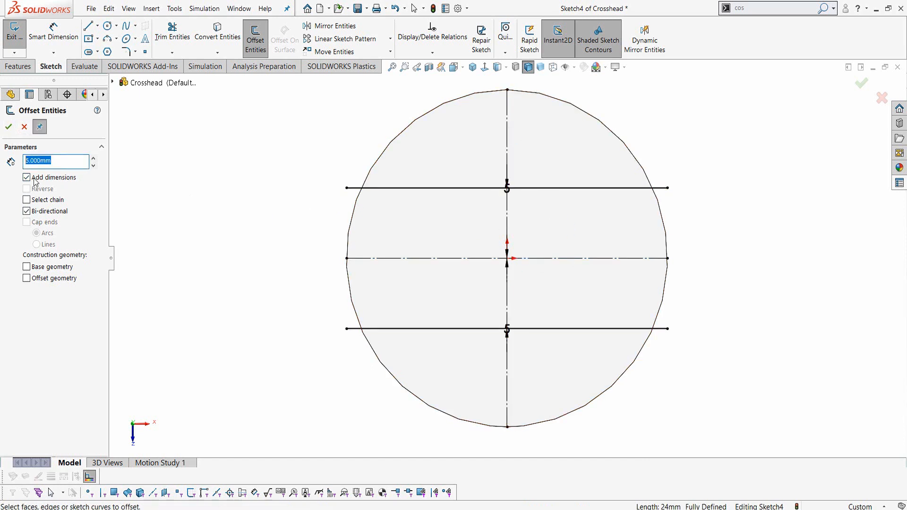
{"action": "key", "text": "Up"}
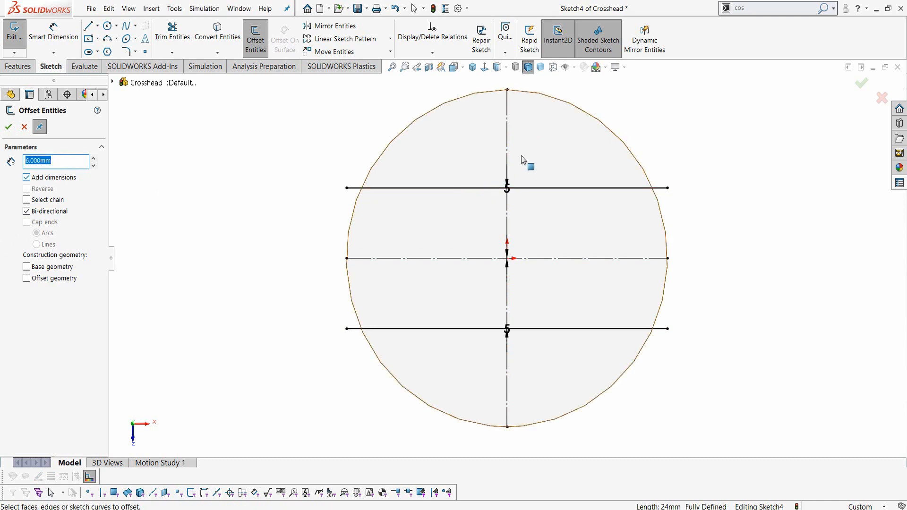
{"action": "left_click", "coordinate": [509, 144]}
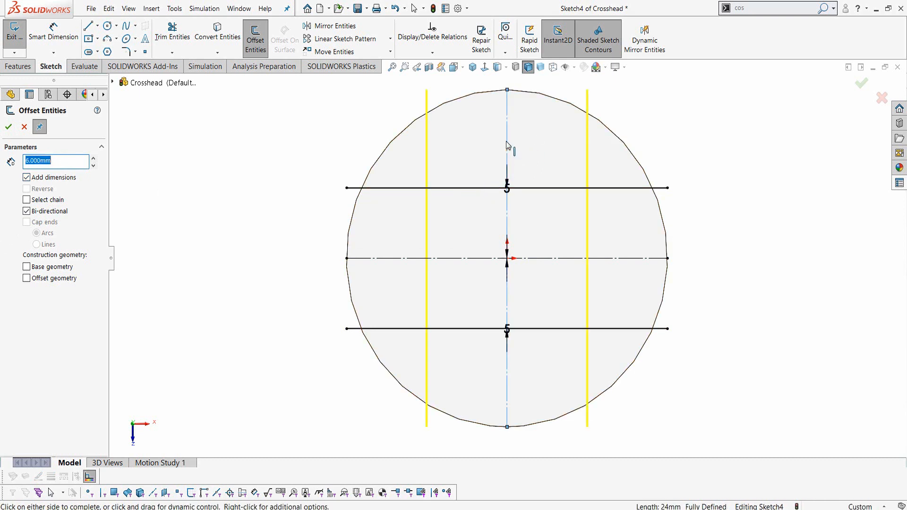
{"action": "left_click", "coordinate": [514, 146]}
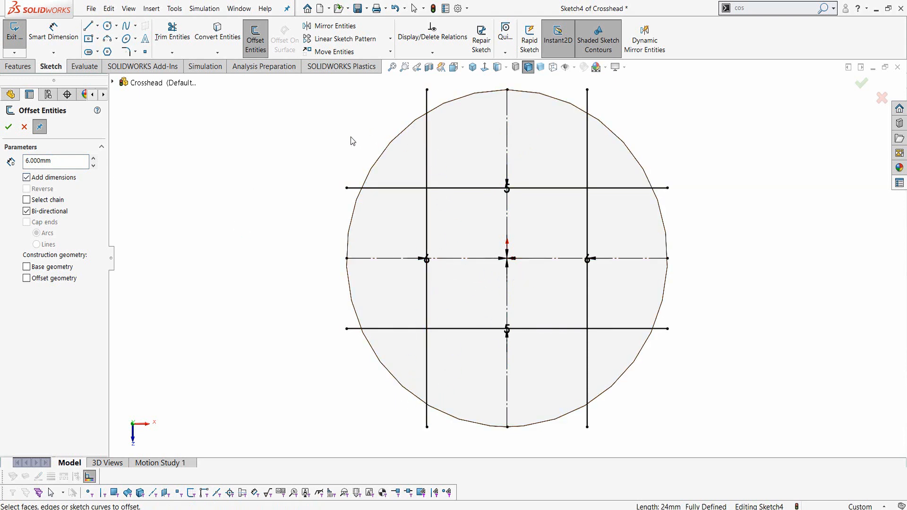
Step: Check the 17,5 width in the Crosshead drawing and offset the horizontal construction line 8.75 mm to both sides
{"action": "key", "text": "alt+Tab"}
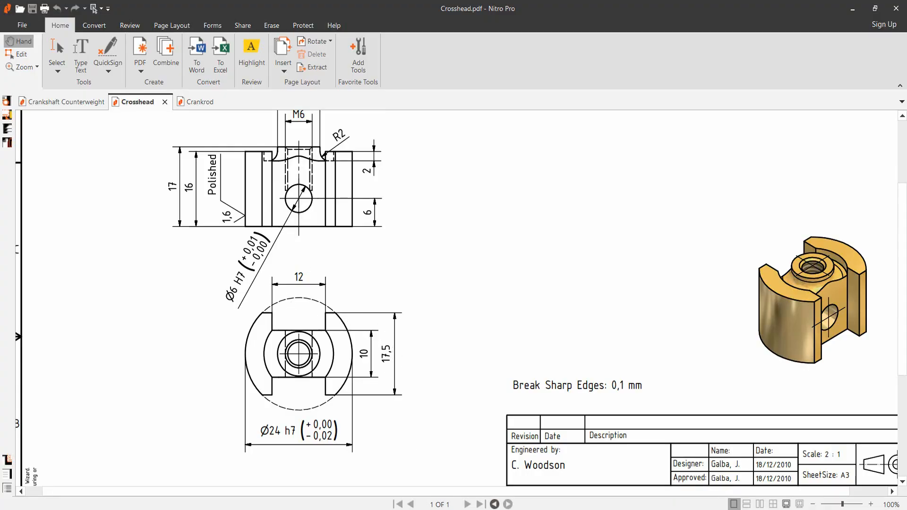
{"action": "key", "text": "alt+Tab"}
{"action": "left_click_drag", "start_coordinate": [78, 161], "coordinate": [18, 158]}
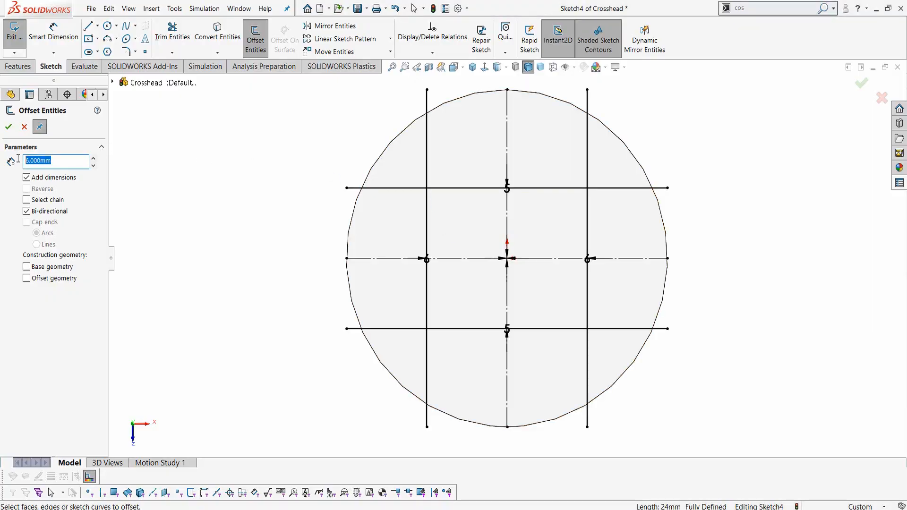
{"action": "key", "text": "BackSpace"}
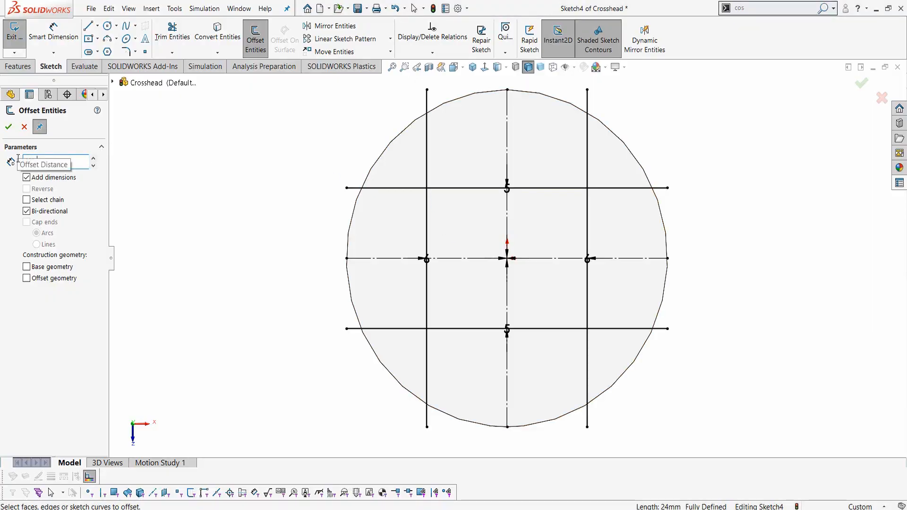
{"action": "type", "text": "8.750mm"}
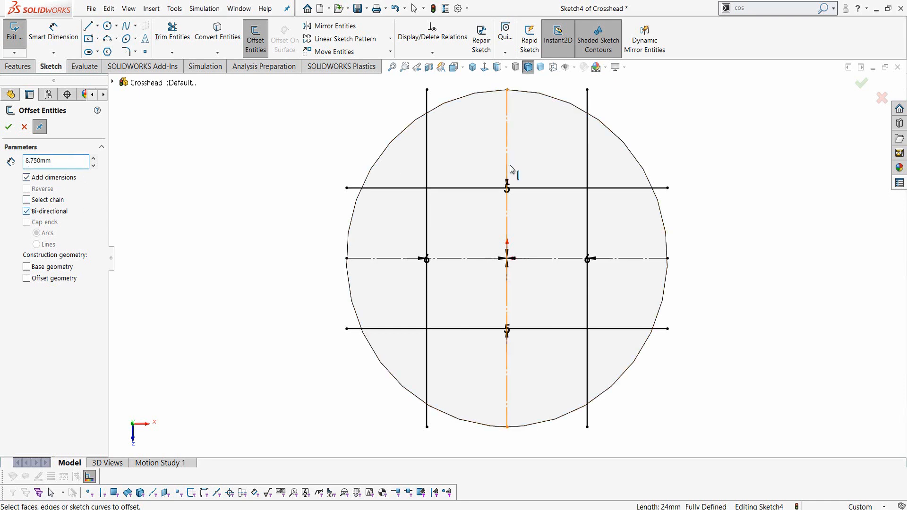
{"action": "left_click", "coordinate": [475, 259]}
{"action": "left_click", "coordinate": [478, 260]}
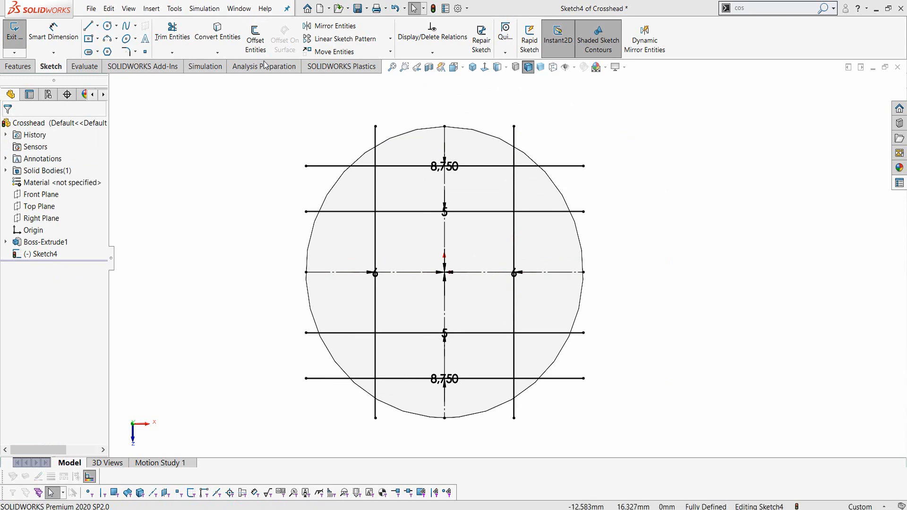
Step: Convert the cylinder's circular edge into the sketch and trim the upper offset lines outside the circle and around the upper slot
{"action": "left_click", "coordinate": [404, 138]}
{"action": "left_click", "coordinate": [224, 35]}
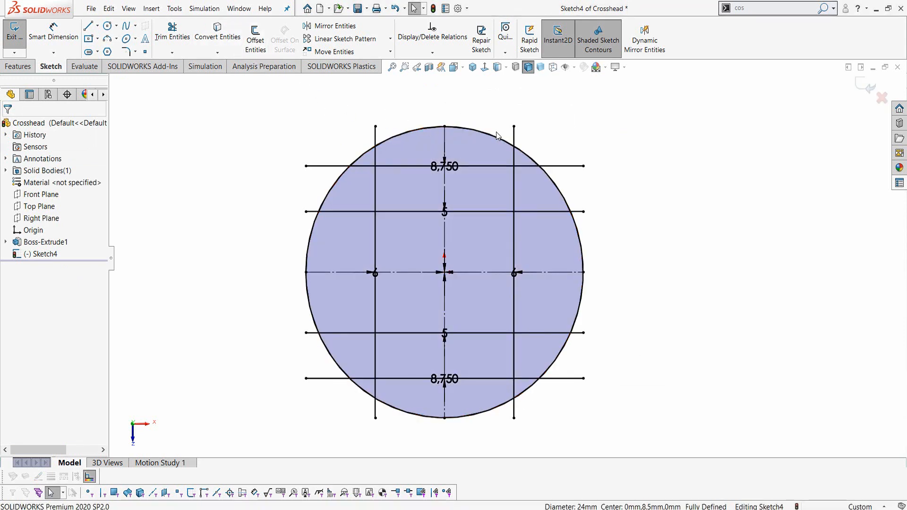
{"action": "left_click", "coordinate": [173, 32]}
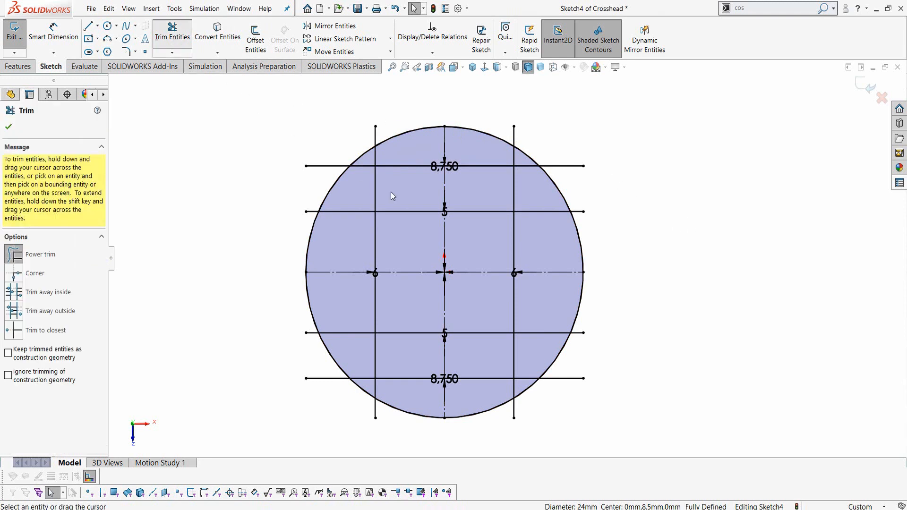
{"action": "scroll", "coordinate": [390, 191], "scroll_direction": "down", "scroll_amount": 3}
{"action": "mouse_move", "coordinate": [390, 114]}
{"action": "left_mouse_down"}
{"action": "mouse_move", "coordinate": [300, 148]}
{"action": "mouse_move", "coordinate": [281, 186]}
{"action": "left_mouse_up"}
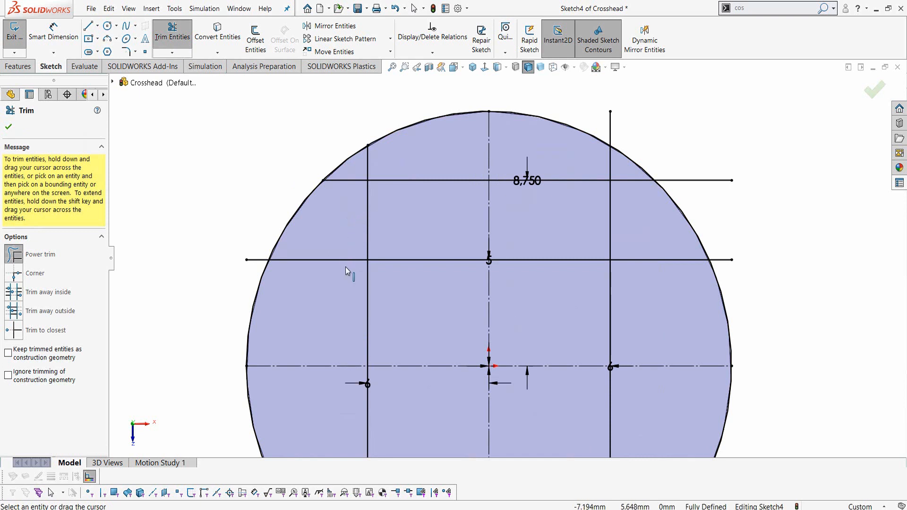
{"action": "mouse_move", "coordinate": [332, 244]}
{"action": "left_mouse_down"}
{"action": "mouse_move", "coordinate": [344, 278]}
{"action": "mouse_move", "coordinate": [392, 297]}
{"action": "left_mouse_up"}
{"action": "mouse_move", "coordinate": [614, 301]}
{"action": "left_mouse_down"}
{"action": "mouse_move", "coordinate": [690, 279]}
{"action": "mouse_move", "coordinate": [650, 277]}
{"action": "mouse_move", "coordinate": [660, 204]}
{"action": "left_mouse_up"}
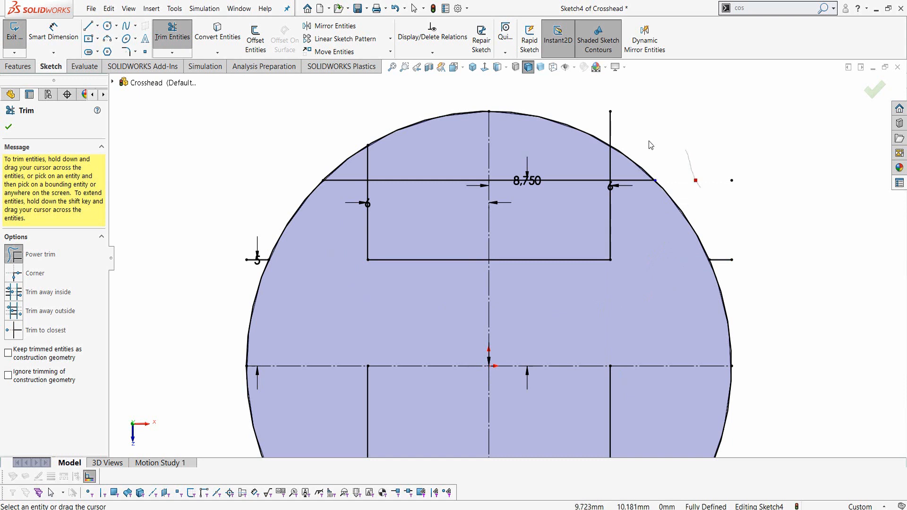
{"action": "left_click_drag", "start_coordinate": [649, 141], "coordinate": [600, 116]}
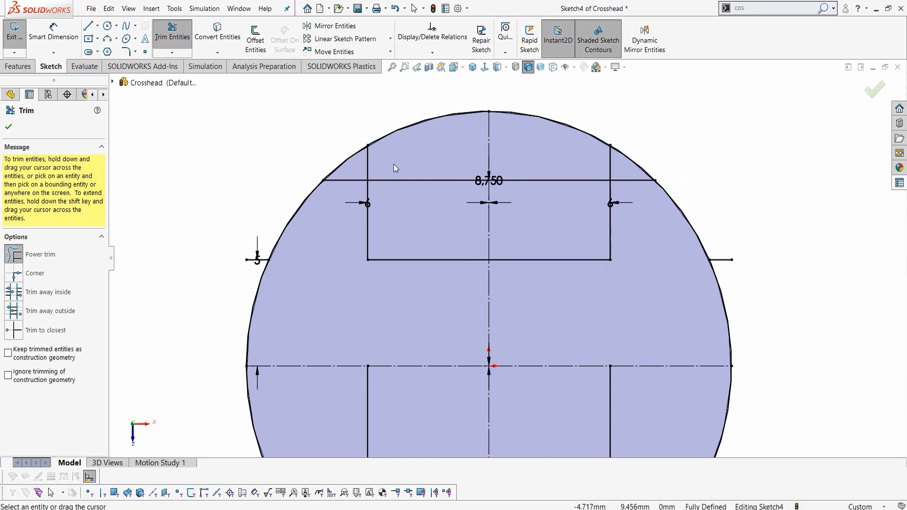
Step: Trim the upper slot's side lines beyond the 8.75 mm offset line and remove that line's portion between them
{"action": "left_click_drag", "start_coordinate": [393, 164], "coordinate": [361, 166]}
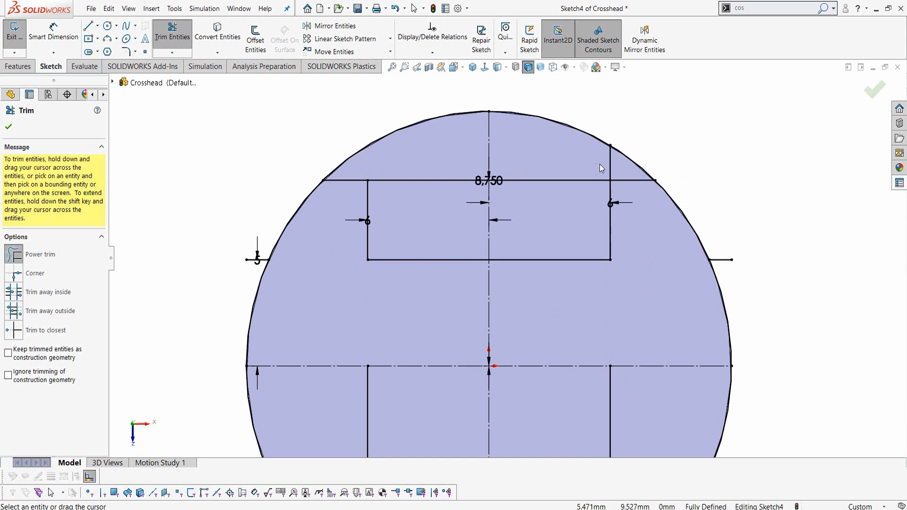
{"action": "key", "text": "ctrl+z"}
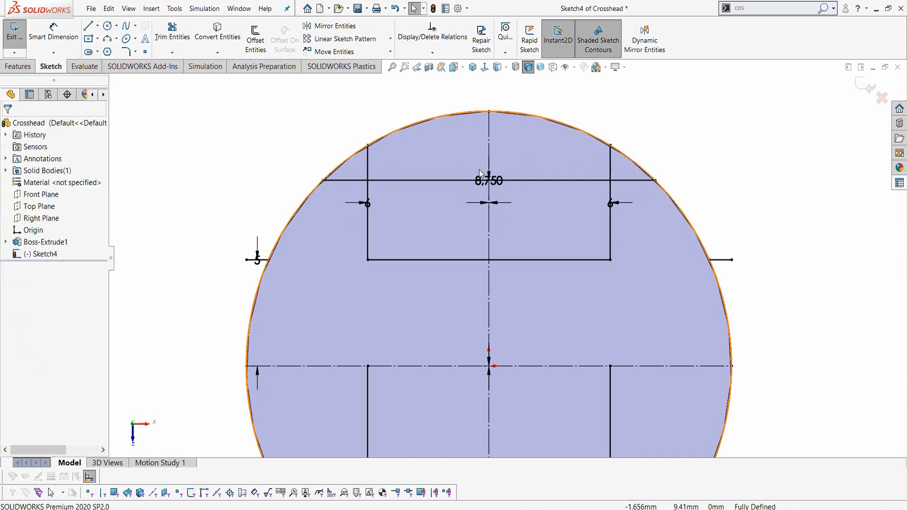
{"action": "left_click", "coordinate": [178, 38]}
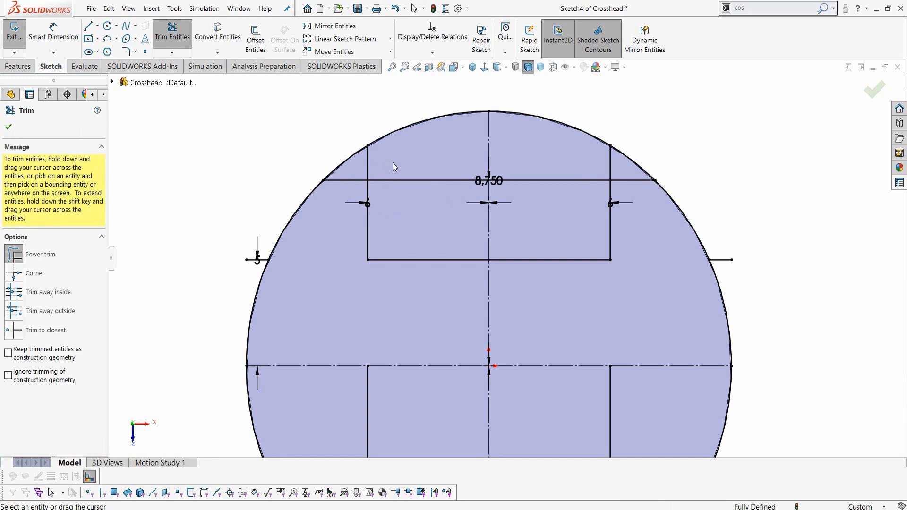
{"action": "left_click_drag", "start_coordinate": [392, 162], "coordinate": [361, 170]}
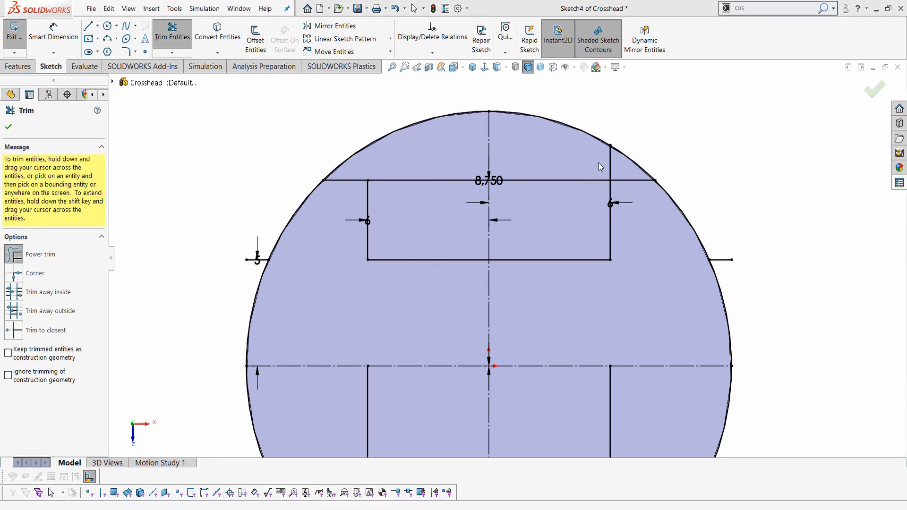
{"action": "left_click_drag", "start_coordinate": [616, 166], "coordinate": [441, 171]}
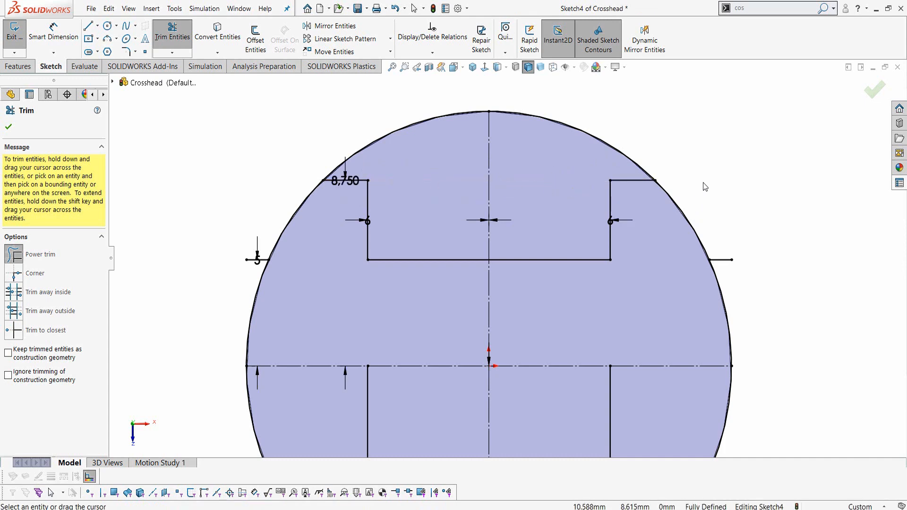
Step: Trim the 6 mm offset lines between the horizontal centreline and the lower 5 mm line, plus that line's left portion
{"action": "scroll", "coordinate": [460, 347], "scroll_direction": "up", "scroll_amount": 3}
{"action": "scroll", "coordinate": [447, 349], "scroll_direction": "down", "scroll_amount": 3}
{"action": "scroll", "coordinate": [446, 350], "scroll_direction": "up", "scroll_amount": 5}
{"action": "scroll", "coordinate": [452, 327], "scroll_direction": "down", "scroll_amount": 4}
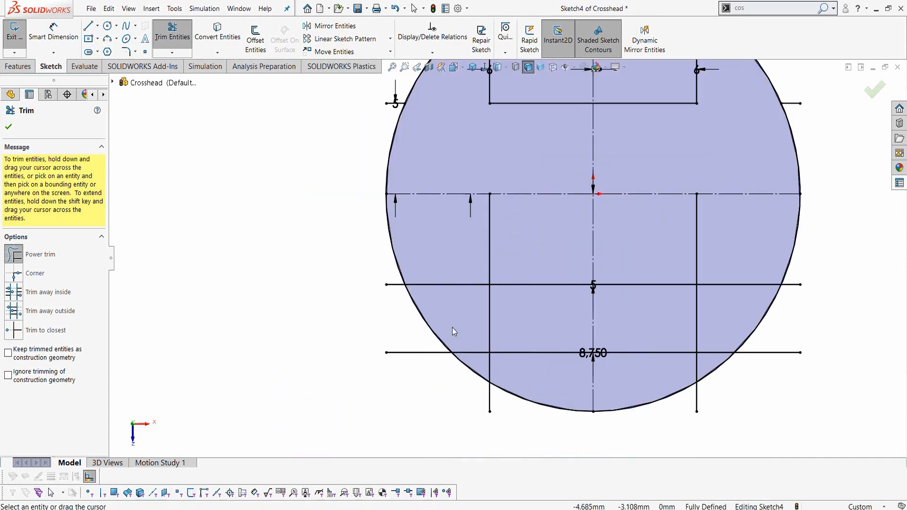
{"action": "mouse_move", "coordinate": [452, 305]}
{"action": "left_mouse_down"}
{"action": "mouse_move", "coordinate": [449, 269]}
{"action": "mouse_move", "coordinate": [466, 270]}
{"action": "mouse_move", "coordinate": [505, 248]}
{"action": "left_mouse_up"}
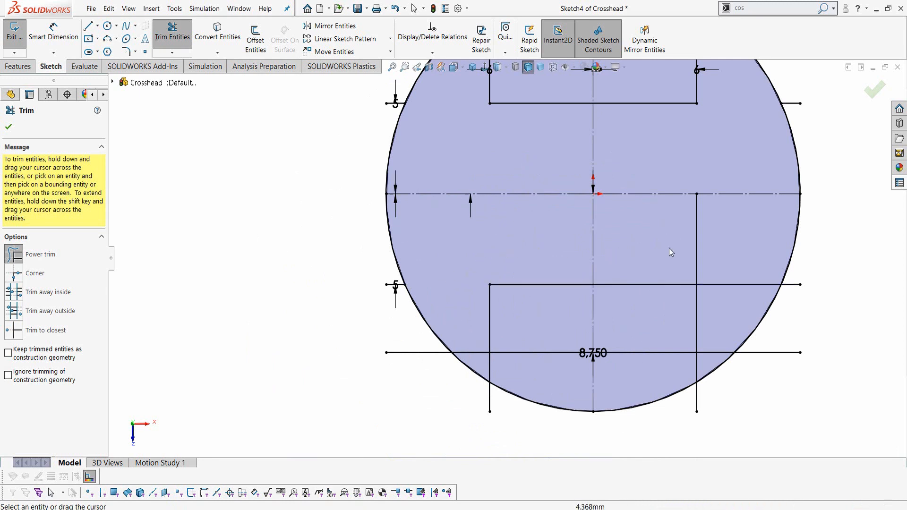
{"action": "left_click_drag", "start_coordinate": [668, 248], "coordinate": [719, 248]}
Step: Trim the lower 8.75 mm line between the slot sides and the left side line beyond it
{"action": "scroll", "coordinate": [709, 267], "scroll_direction": "up", "scroll_amount": 1}
{"action": "scroll", "coordinate": [602, 308], "scroll_direction": "up", "scroll_amount": 2}
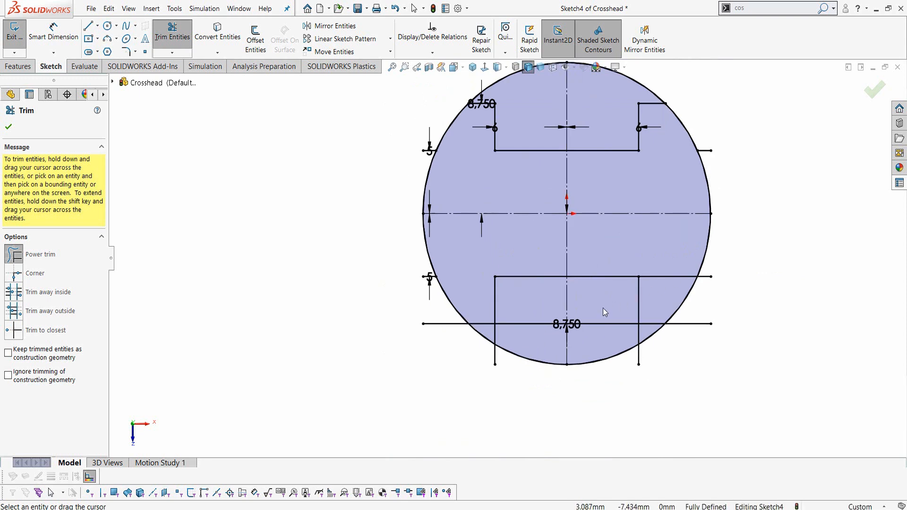
{"action": "scroll", "coordinate": [604, 307], "scroll_direction": "down", "scroll_amount": 4}
{"action": "mouse_move", "coordinate": [602, 325]}
{"action": "left_mouse_down"}
{"action": "mouse_move", "coordinate": [509, 333]}
{"action": "mouse_move", "coordinate": [480, 312]}
{"action": "mouse_move", "coordinate": [480, 338]}
{"action": "mouse_move", "coordinate": [450, 318]}
{"action": "mouse_move", "coordinate": [435, 341]}
{"action": "mouse_move", "coordinate": [461, 356]}
{"action": "mouse_move", "coordinate": [443, 385]}
{"action": "left_mouse_up"}
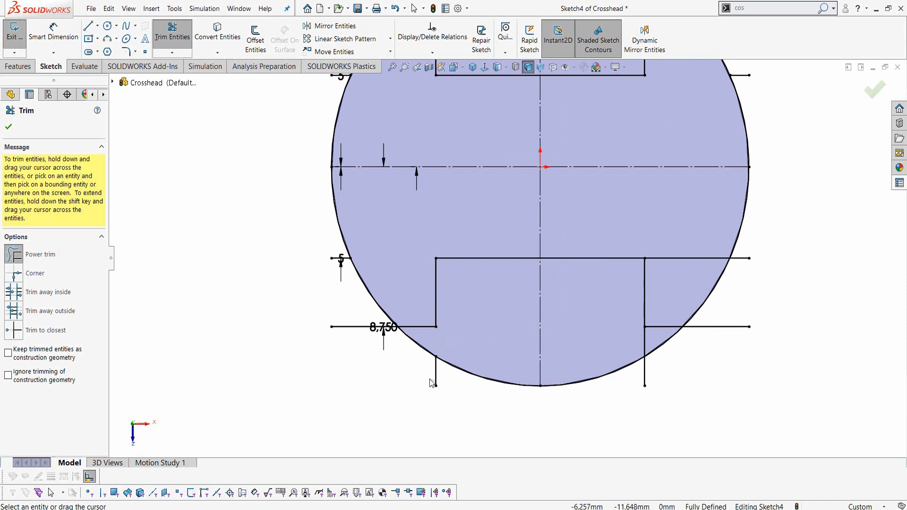
Step: Trim the lower offset lines' remaining overhangs outside the circle and the 5 mm line's portion beside the slot's right side
{"action": "left_click", "coordinate": [644, 384]}
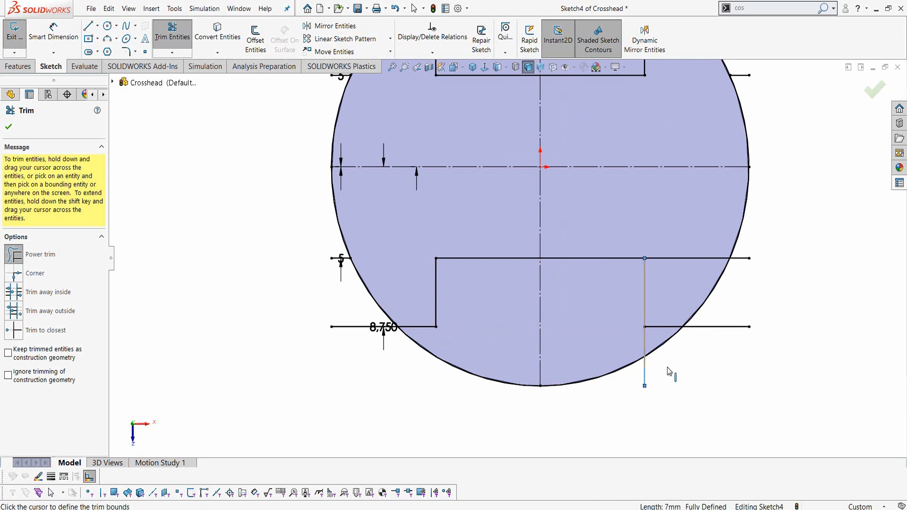
{"action": "left_click", "coordinate": [670, 370]}
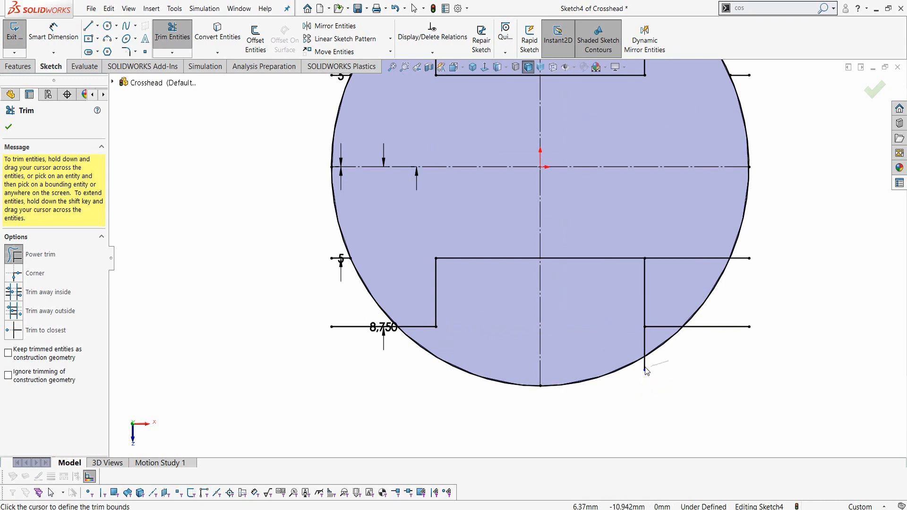
{"action": "left_click_drag", "start_coordinate": [679, 372], "coordinate": [720, 314]}
{"action": "left_click_drag", "start_coordinate": [743, 256], "coordinate": [744, 253]}
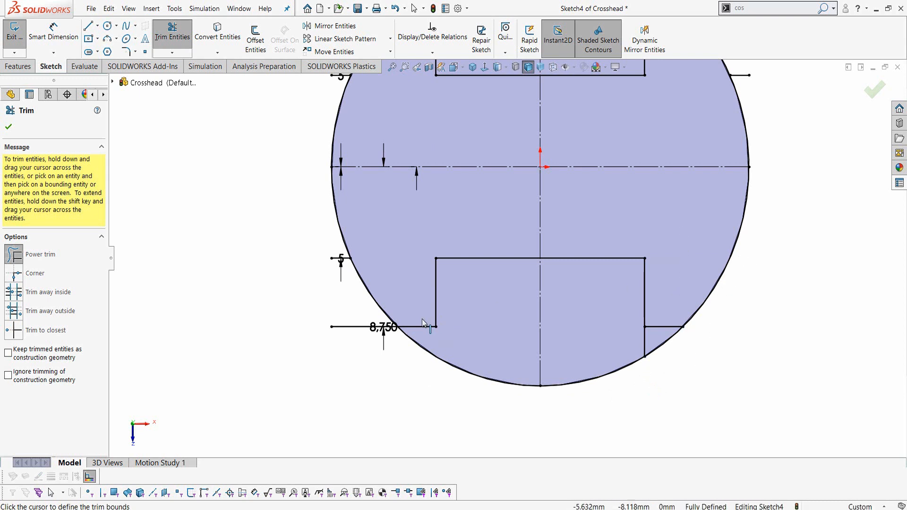
{"action": "left_click_drag", "start_coordinate": [367, 341], "coordinate": [336, 254]}
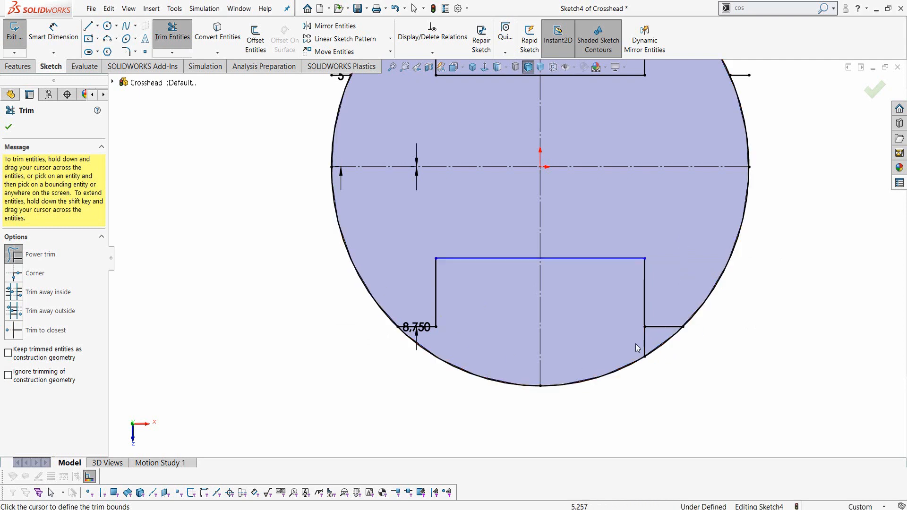
Step: Trim the upper 5 mm line's remaining ends that overhang the circle on both sides
{"action": "scroll", "coordinate": [586, 300], "scroll_direction": "up", "scroll_amount": 3}
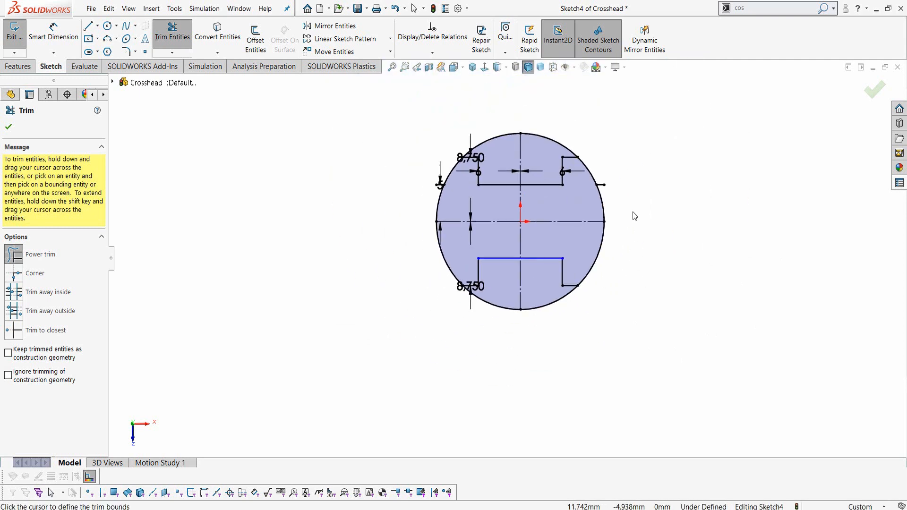
{"action": "scroll", "coordinate": [633, 215], "scroll_direction": "down", "scroll_amount": 2}
{"action": "left_click_drag", "start_coordinate": [583, 185], "coordinate": [589, 209]}
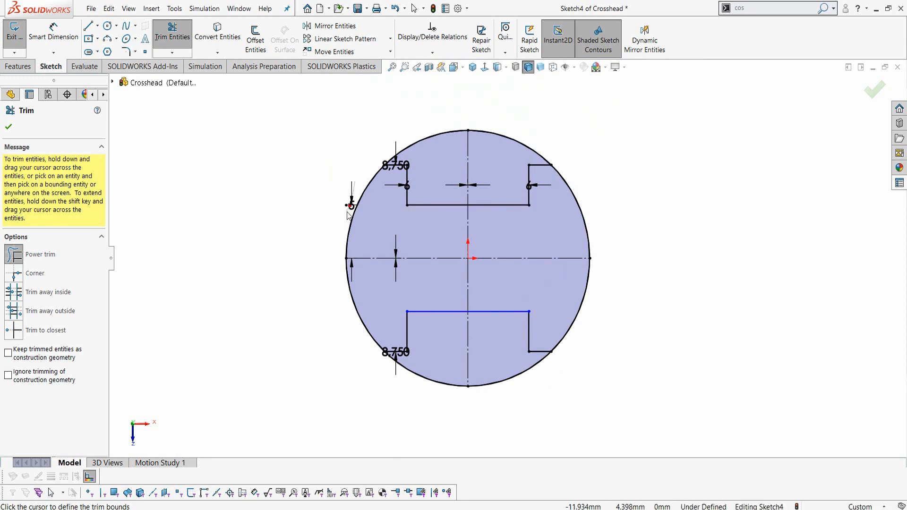
{"action": "left_click_drag", "start_coordinate": [348, 215], "coordinate": [329, 206]}
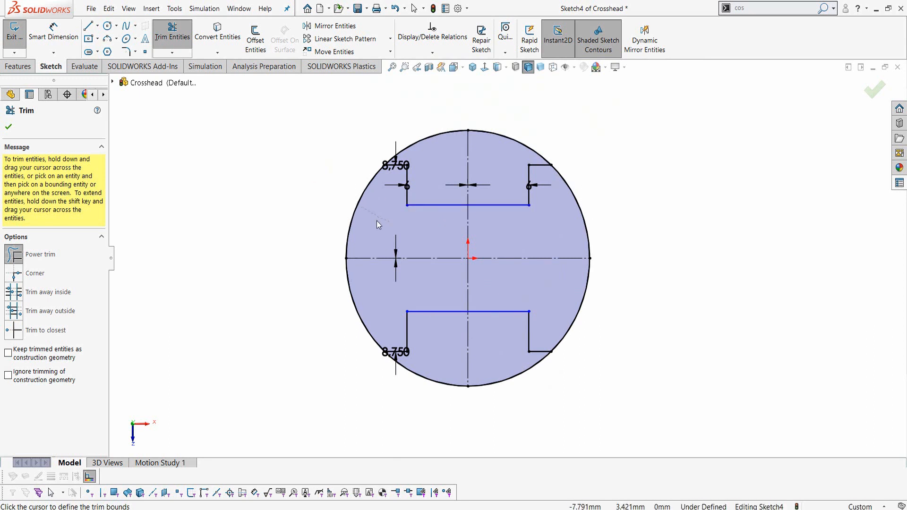
Step: Trim away the circle's left and right arcs, leaving only the arcs that close the upper and lower slot profiles
{"action": "left_click_drag", "start_coordinate": [377, 221], "coordinate": [344, 213]}
{"action": "left_click_drag", "start_coordinate": [609, 214], "coordinate": [570, 225]}
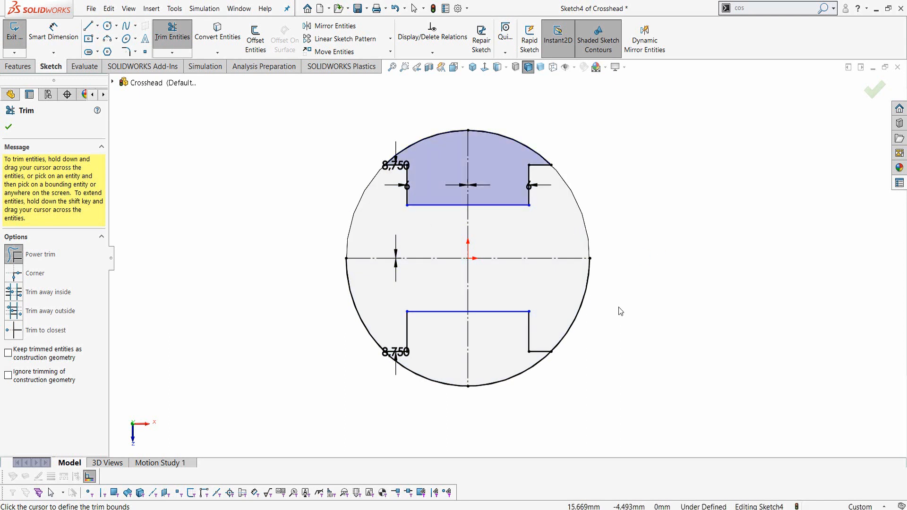
{"action": "left_click_drag", "start_coordinate": [392, 291], "coordinate": [344, 331]}
{"action": "key", "text": "Escape"}
Step: Dimension the distance between the upper and lower slots' base lines as 10 mm
{"action": "scroll", "coordinate": [687, 340], "scroll_direction": "up", "scroll_amount": 2}
{"action": "scroll", "coordinate": [538, 326], "scroll_direction": "down", "scroll_amount": 1}
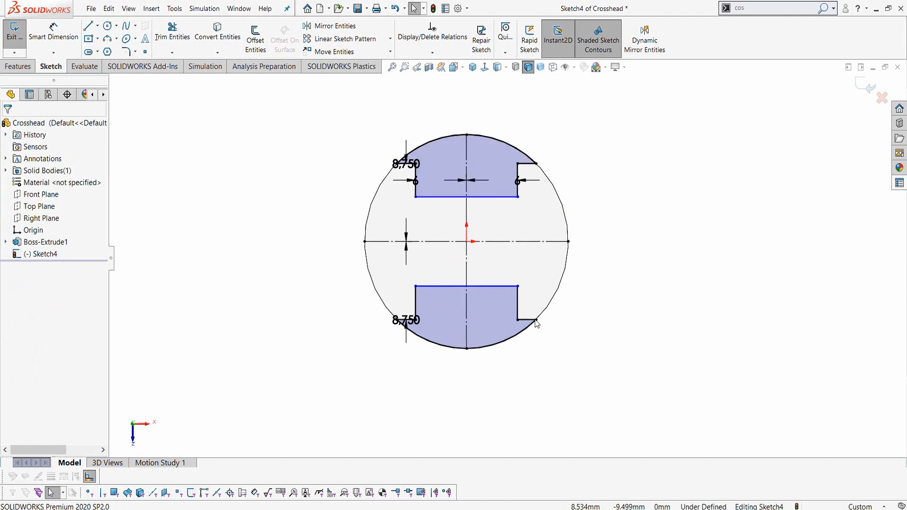
{"action": "scroll", "coordinate": [536, 323], "scroll_direction": "down", "scroll_amount": 3}
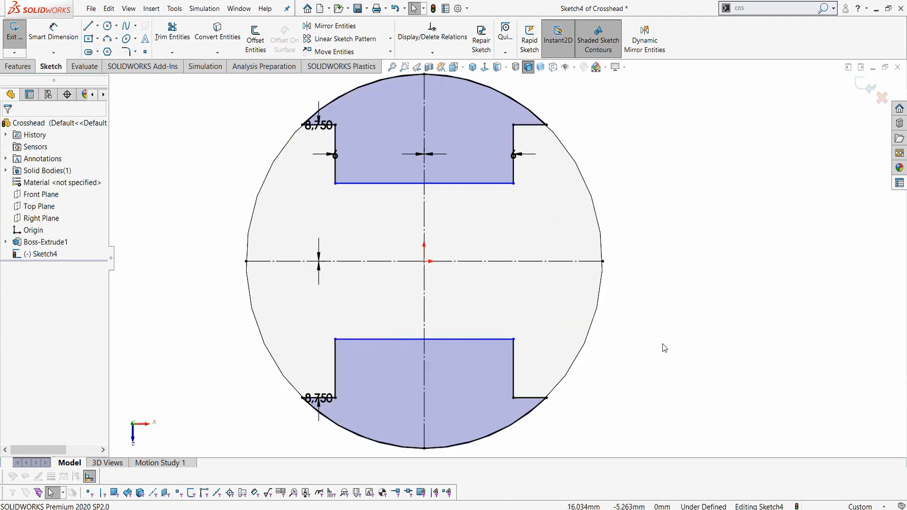
{"action": "right_click_drag", "start_coordinate": [662, 344], "coordinate": [673, 278]}
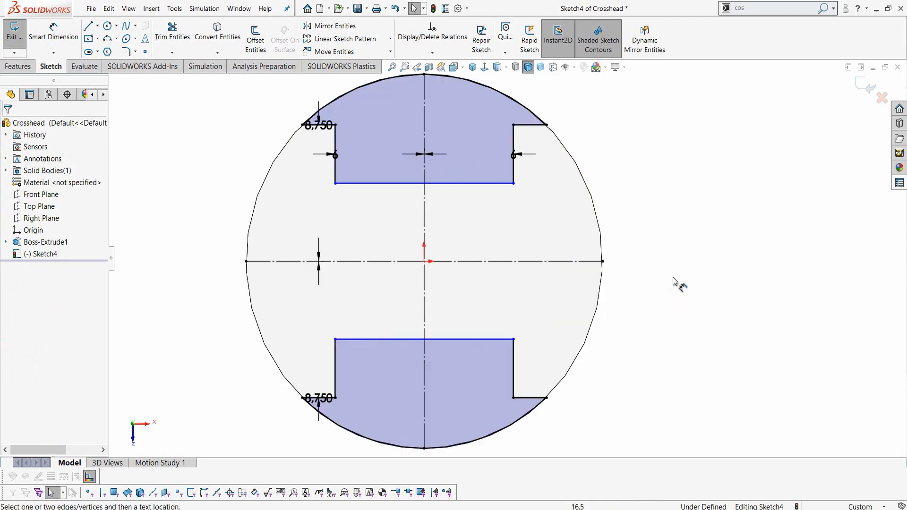
{"action": "left_click", "coordinate": [489, 188]}
{"action": "left_click", "coordinate": [480, 339]}
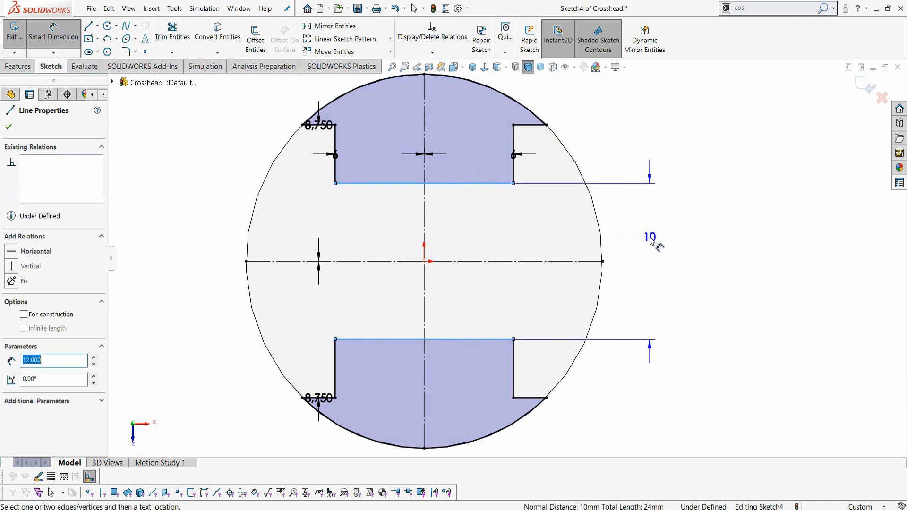
{"action": "left_click", "coordinate": [650, 241]}
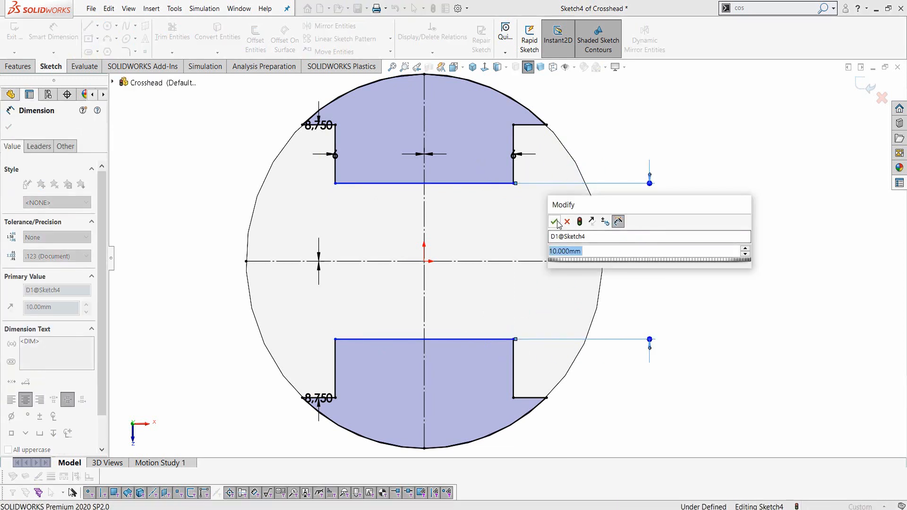
{"action": "left_click", "coordinate": [555, 222]}
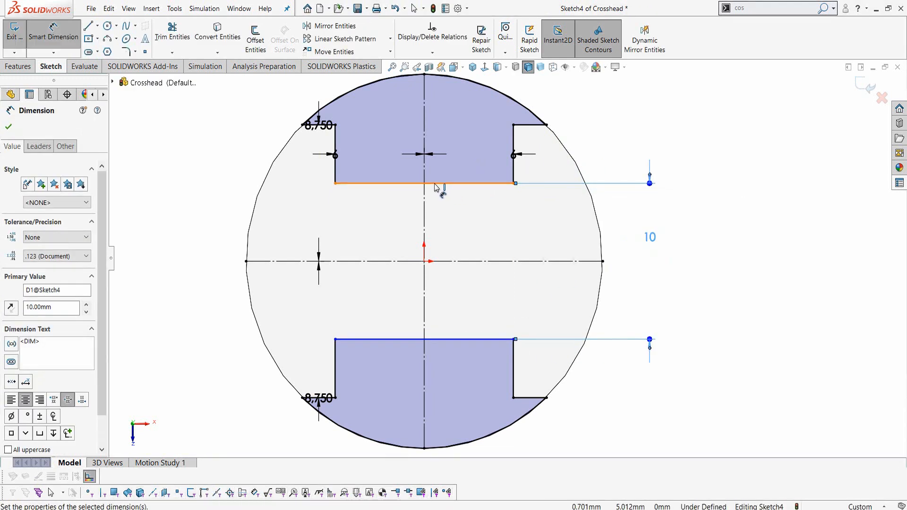
{"action": "key", "text": "Escape"}
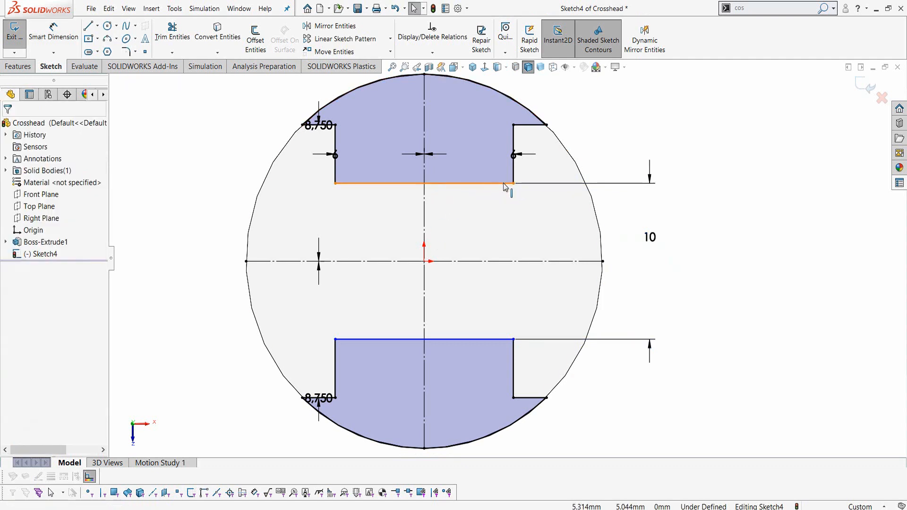
Step: Make the upper and lower slots' base lines symmetric about the horizontal centreline
{"action": "mouse_move", "coordinate": [504, 184]}
{"action": "left_mouse_down"}
{"action": "mouse_move", "coordinate": [504, 225]}
{"action": "mouse_move", "coordinate": [503, 189]}
{"action": "left_mouse_up"}
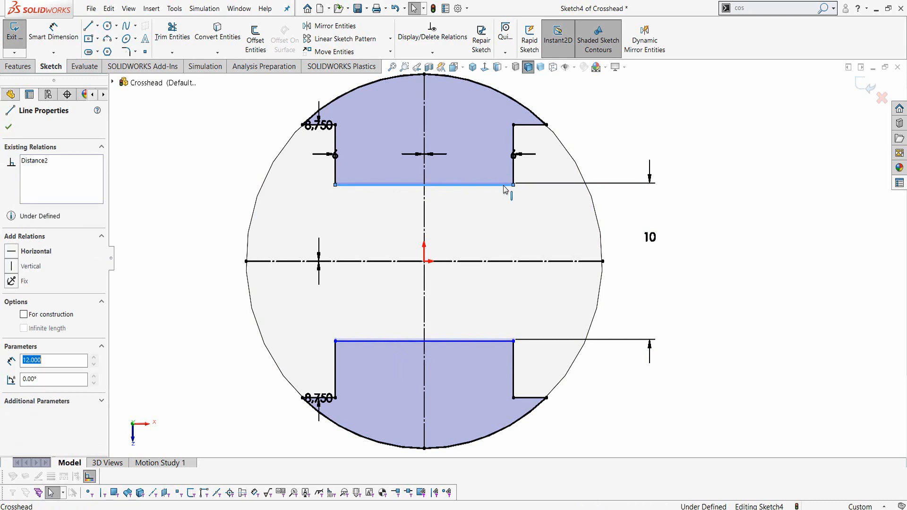
{"action": "key", "text": "Escape"}
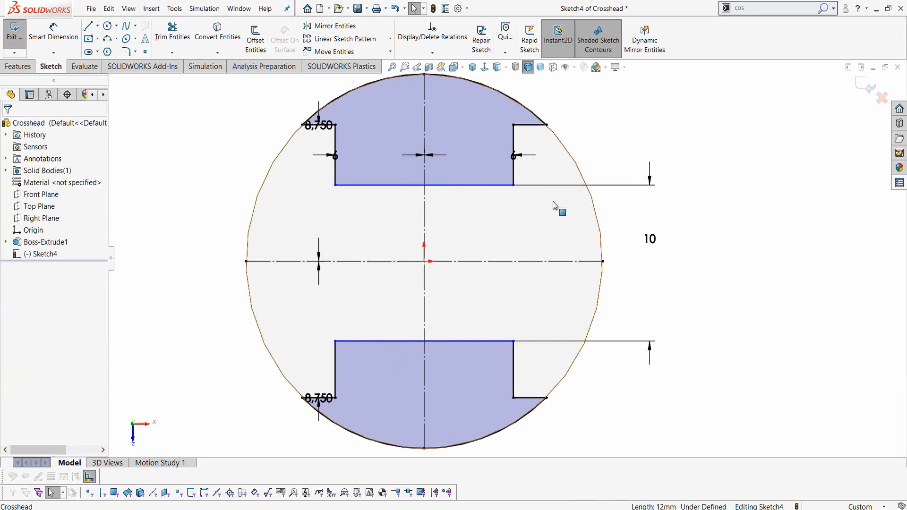
{"action": "left_click", "coordinate": [484, 261]}
{"action": "left_click", "coordinate": [485, 341], "text": "ctrl"}
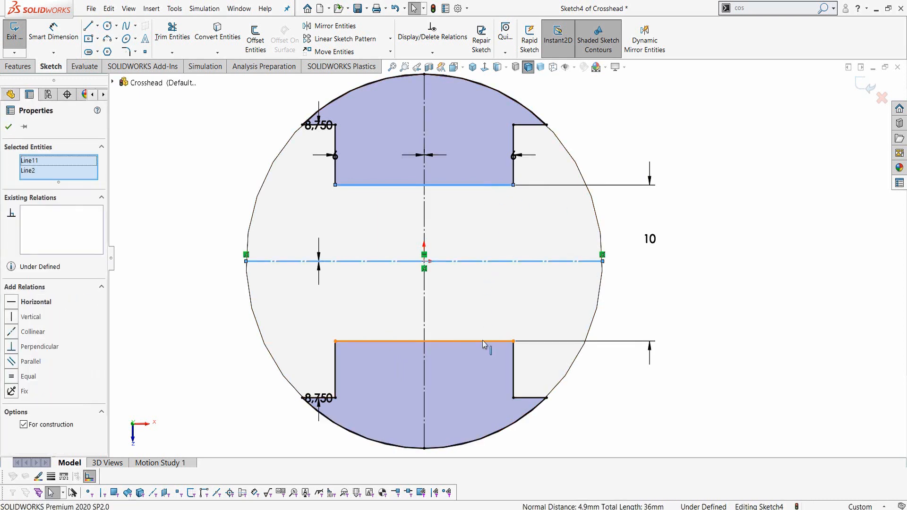
{"action": "left_click", "coordinate": [484, 341], "text": "ctrl"}
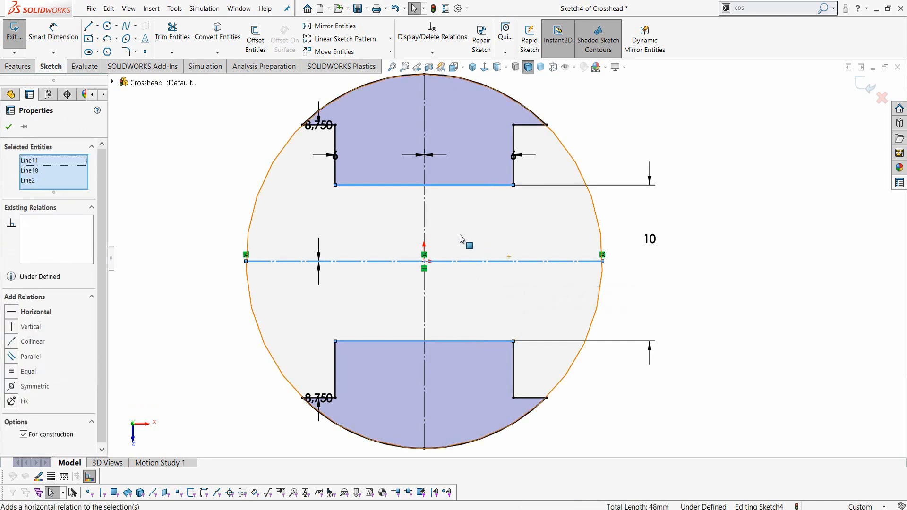
{"action": "left_click", "coordinate": [11, 386]}
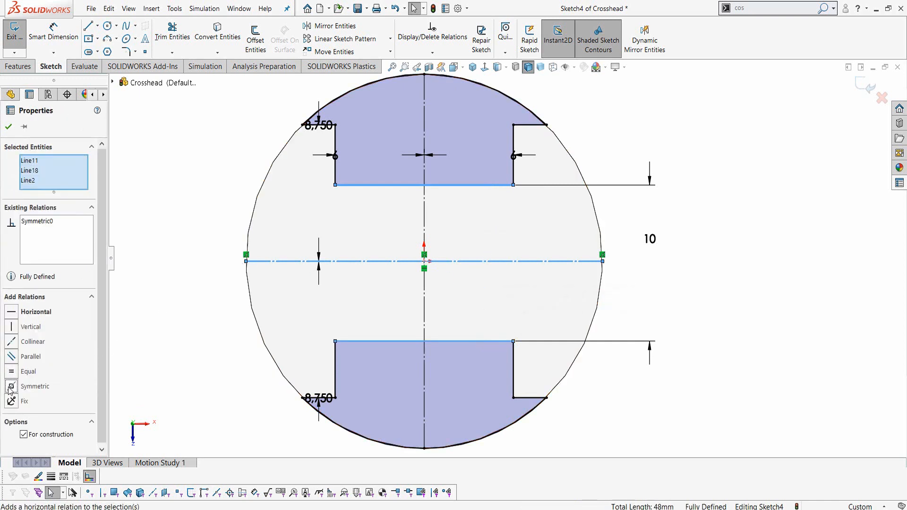
{"action": "left_click", "coordinate": [9, 127]}
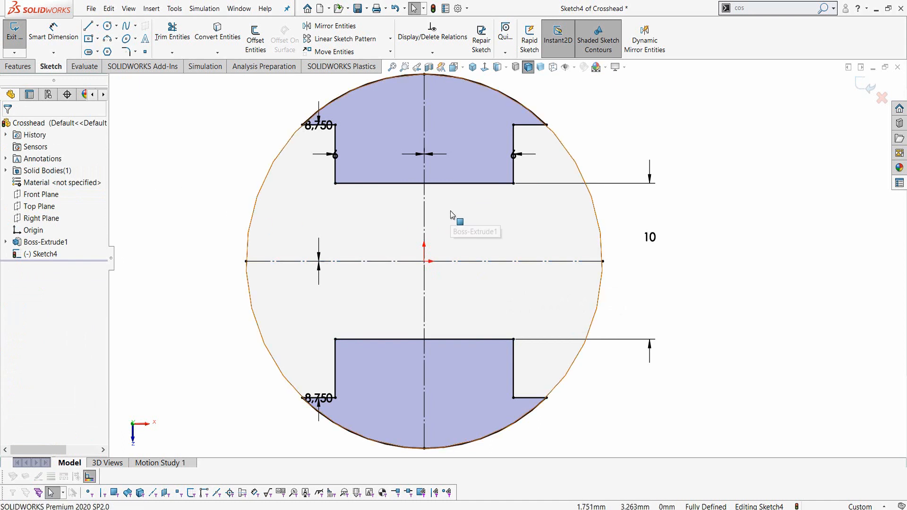
Step: Cut both slot profiles through the entire cylinder with an Extruded Cut set to Through All
{"action": "left_click", "coordinate": [24, 68]}
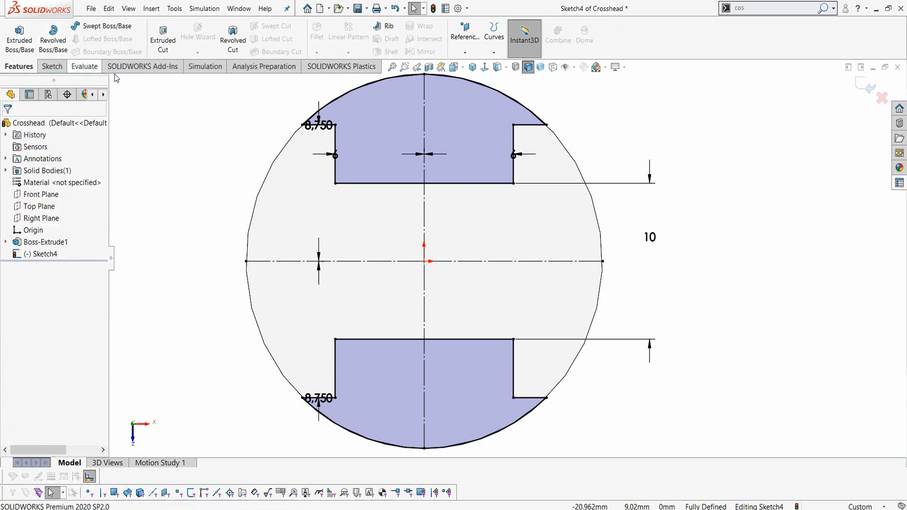
{"action": "left_click", "coordinate": [163, 44]}
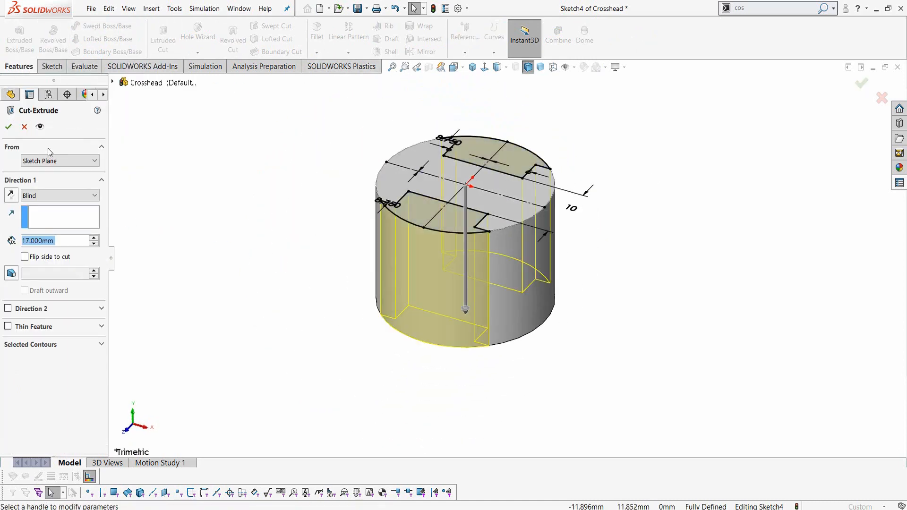
{"action": "left_click", "coordinate": [56, 196]}
{"action": "left_click", "coordinate": [49, 216]}
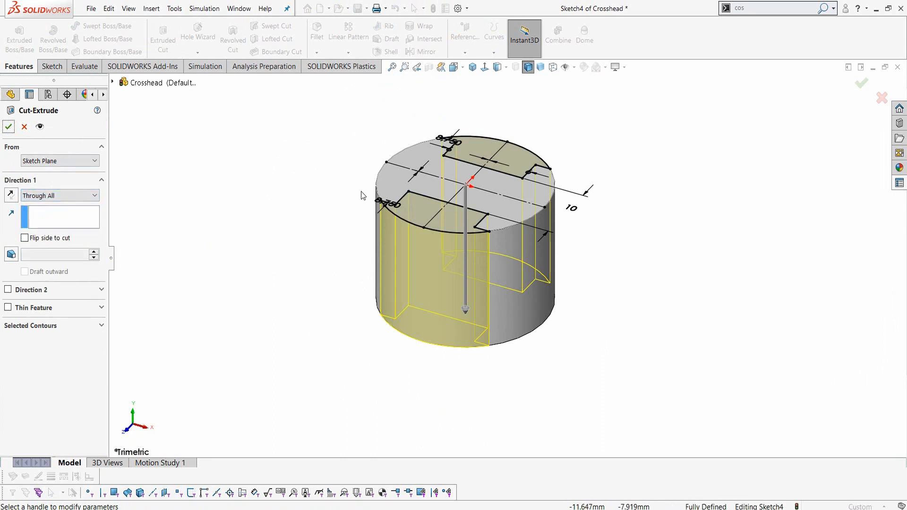
{"action": "key", "text": "Return"}
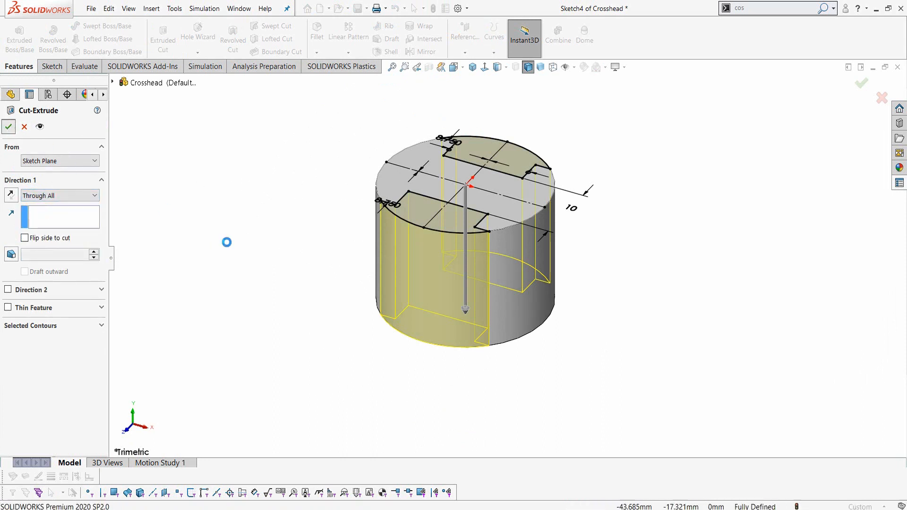
Step: Start a sketch on the Crosshead's top face and draw a centre rectangle about 12 by 7 mm at the origin
{"action": "left_click", "coordinate": [434, 509]}
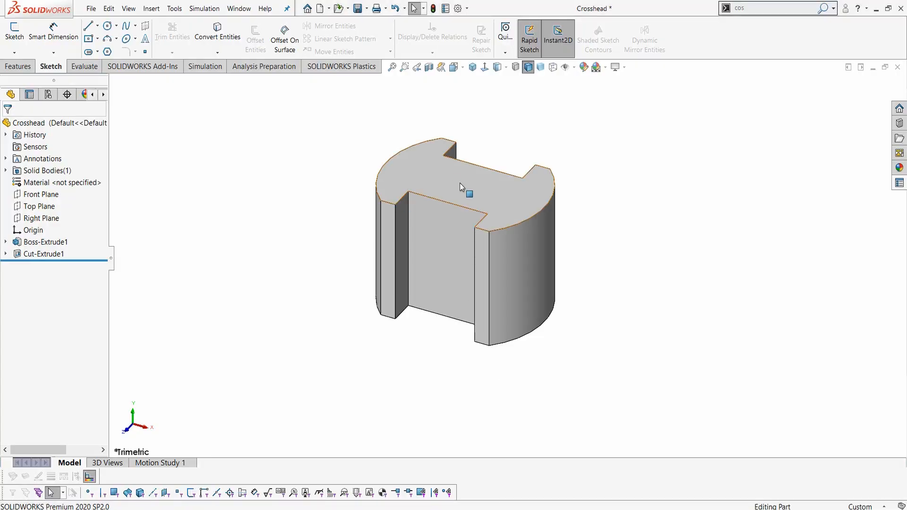
{"action": "left_click", "coordinate": [460, 182]}
{"action": "left_click", "coordinate": [491, 152]}
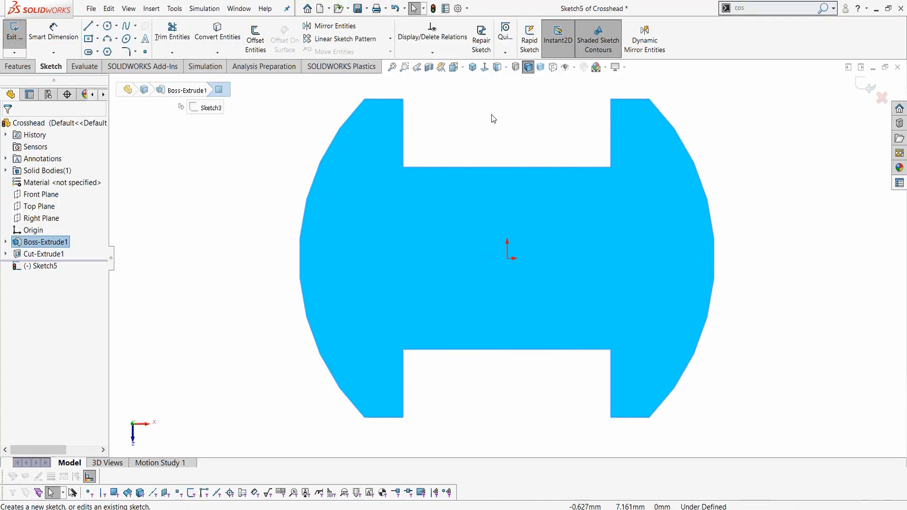
{"action": "left_click", "coordinate": [491, 115]}
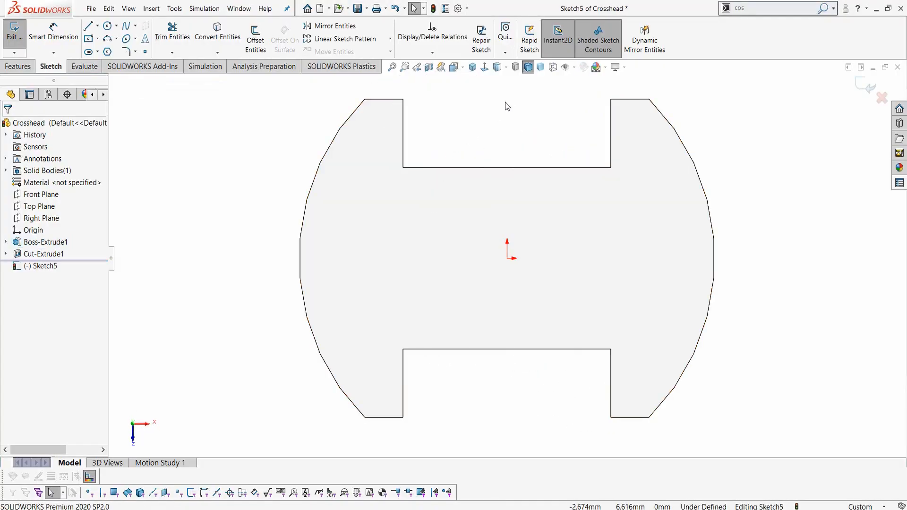
{"action": "key", "text": "l"}
{"action": "key", "text": "Escape"}
{"action": "right_click_drag", "start_coordinate": [472, 142], "coordinate": [502, 145]}
{"action": "key", "text": "s"}
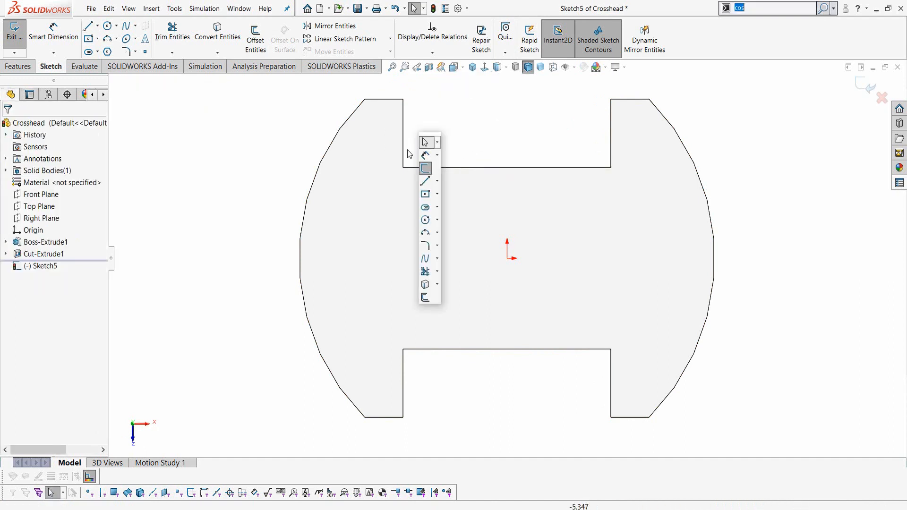
{"action": "left_click", "coordinate": [425, 194]}
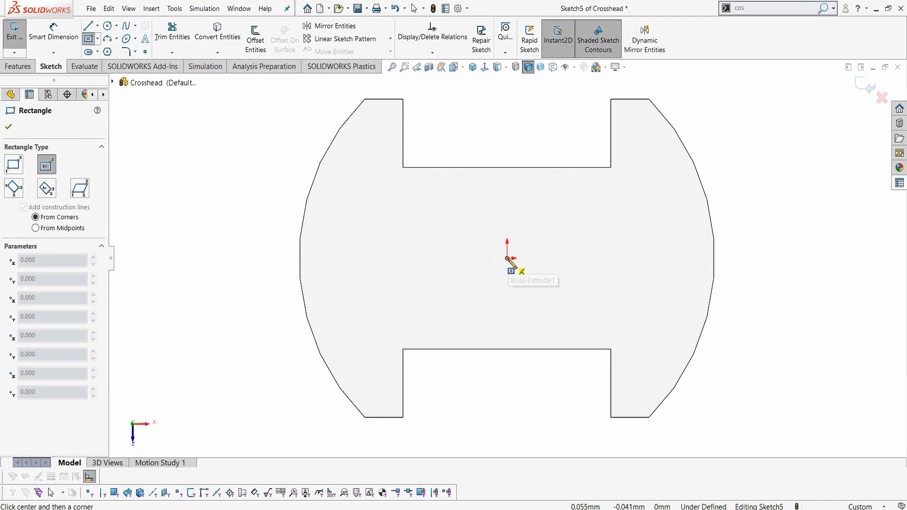
{"action": "left_click", "coordinate": [506, 258]}
{"action": "left_click", "coordinate": [612, 305]}
{"action": "key", "text": "Escape"}
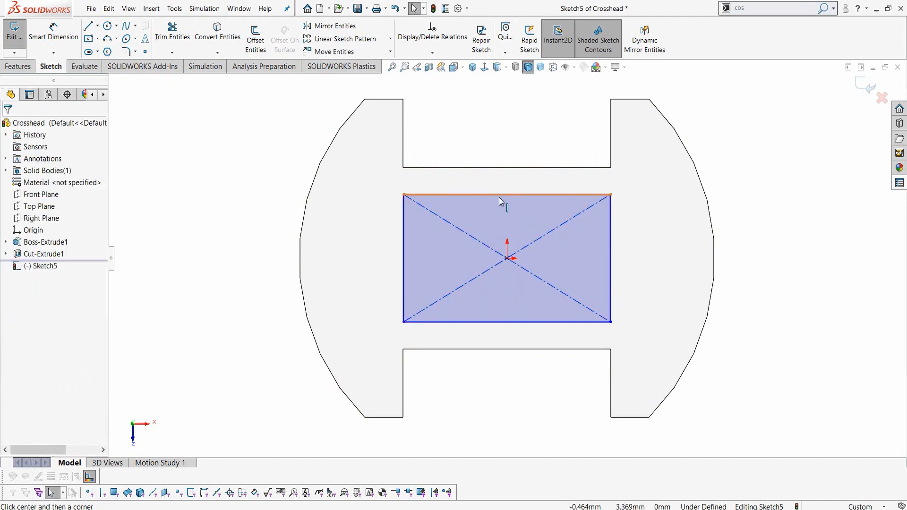
Step: Make the rectangle's upper side collinear with the upper slot's base edge and its left side collinear with the slot's left wall edge
{"action": "left_click", "coordinate": [498, 195]}
{"action": "left_click", "coordinate": [505, 168], "text": "ctrl"}
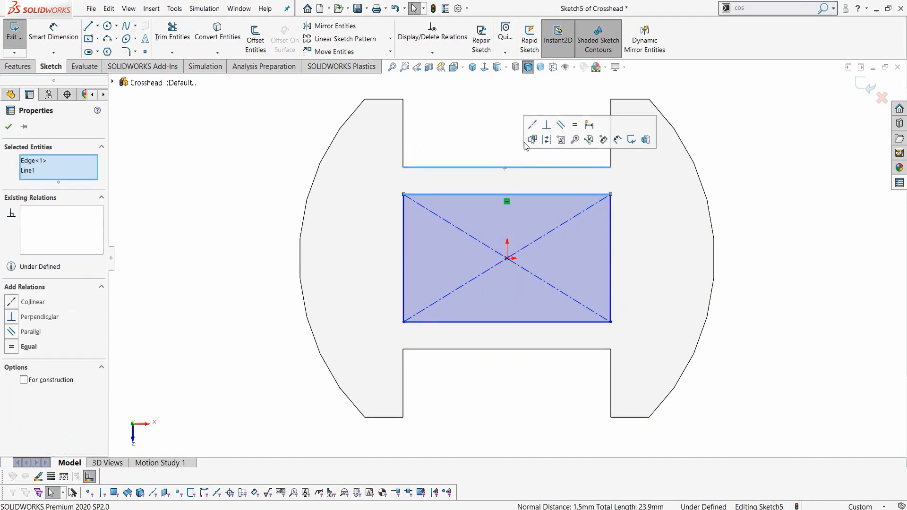
{"action": "left_click", "coordinate": [530, 128]}
{"action": "key", "text": "Escape"}
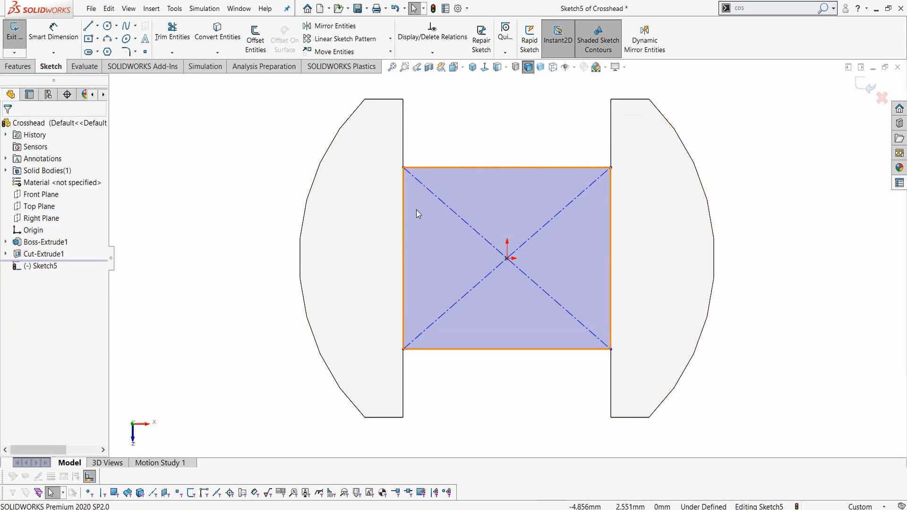
{"action": "left_click", "coordinate": [403, 165]}
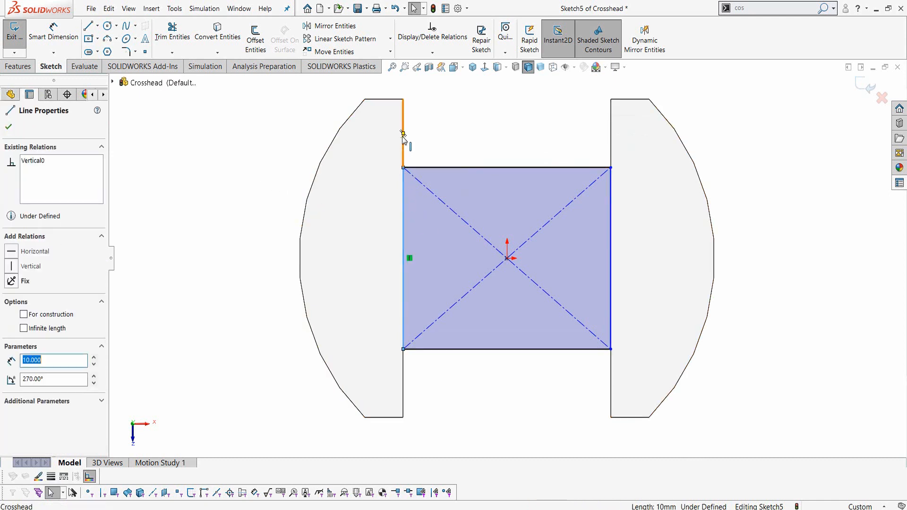
{"action": "left_click", "coordinate": [402, 137], "text": "ctrl"}
{"action": "left_click", "coordinate": [429, 93]}
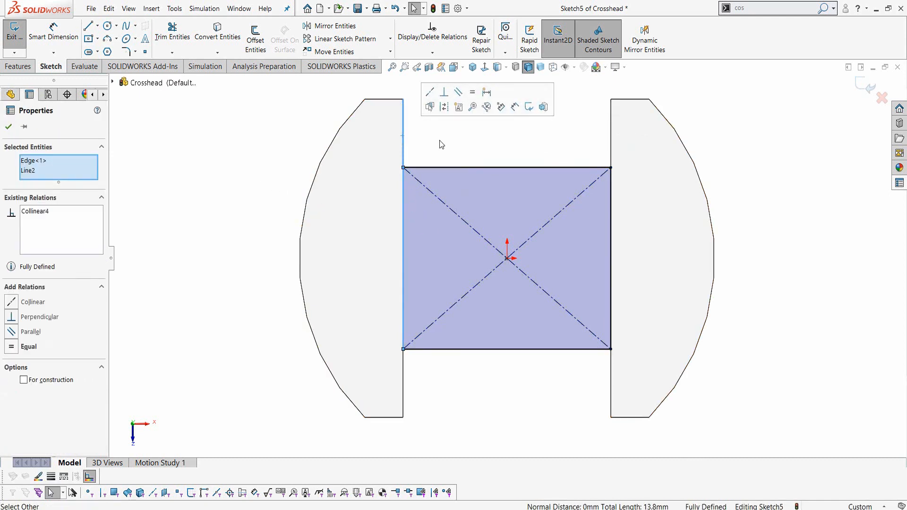
{"action": "left_click", "coordinate": [436, 144]}
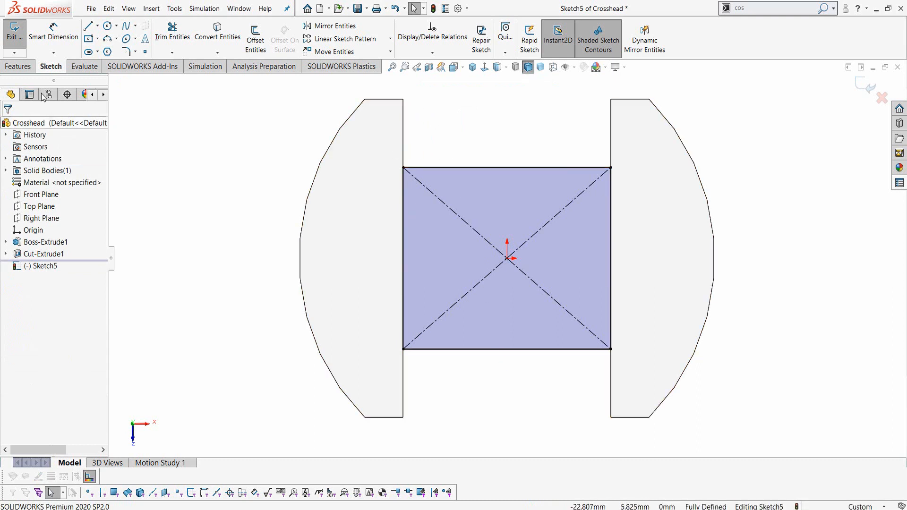
Step: Cut the centre rectangle 2 mm deep into the Crosshead's top with a blind Extruded Cut
{"action": "left_click", "coordinate": [18, 66]}
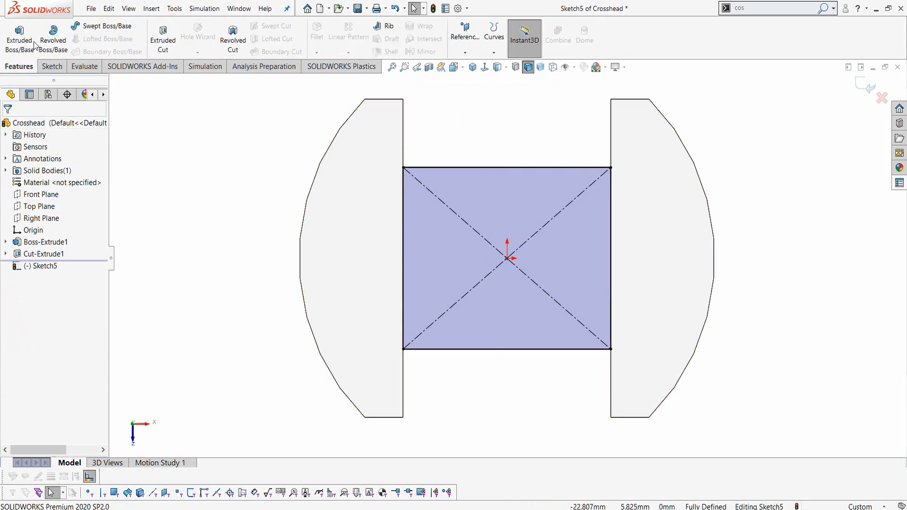
{"action": "left_click", "coordinate": [163, 40]}
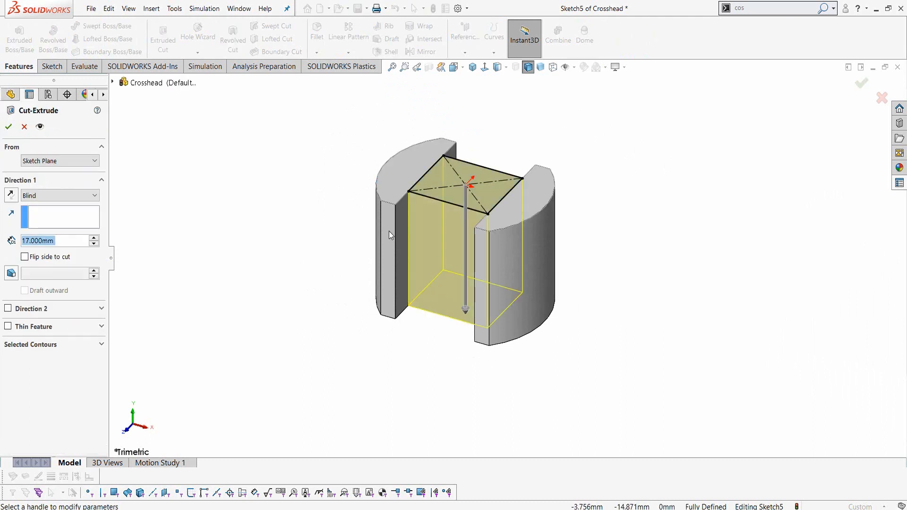
{"action": "type", "text": "2"}
{"action": "key", "text": "Return"}
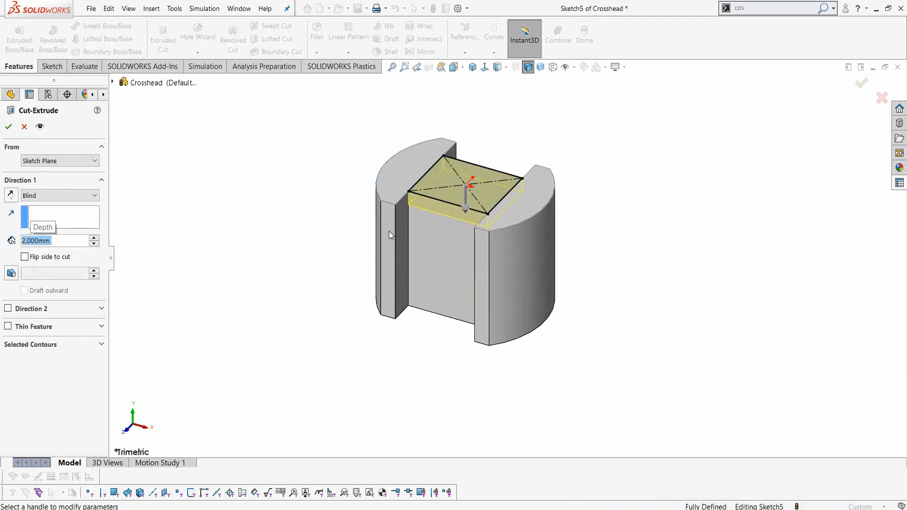
{"action": "left_click", "coordinate": [8, 127]}
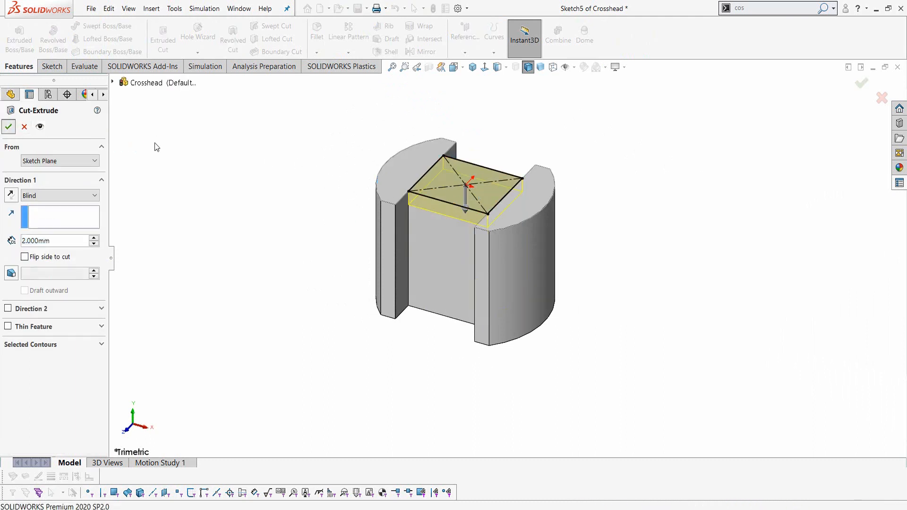
Step: Start a sketch on the recess floor and draw a circle about 6.8 mm in diameter centred on the origin
{"action": "left_click", "coordinate": [460, 194]}
{"action": "left_click", "coordinate": [490, 166]}
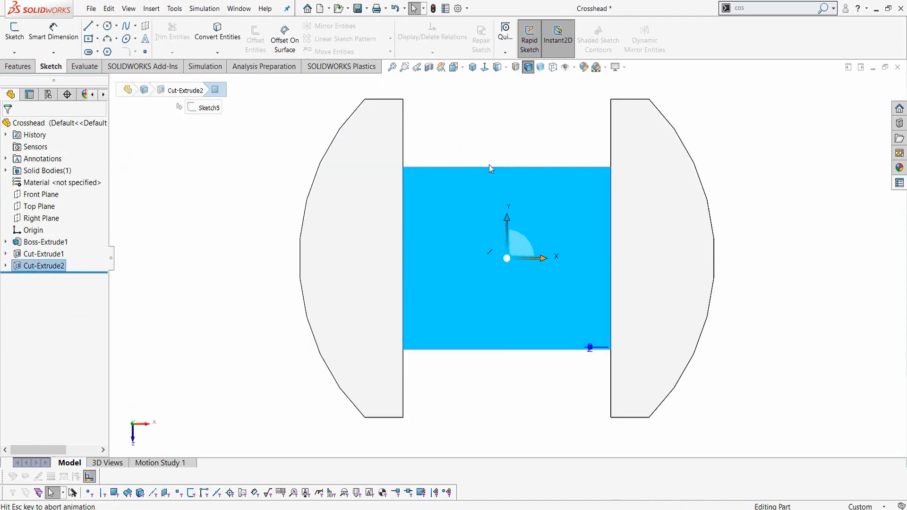
{"action": "right_click_drag", "start_coordinate": [158, 201], "coordinate": [187, 204]}
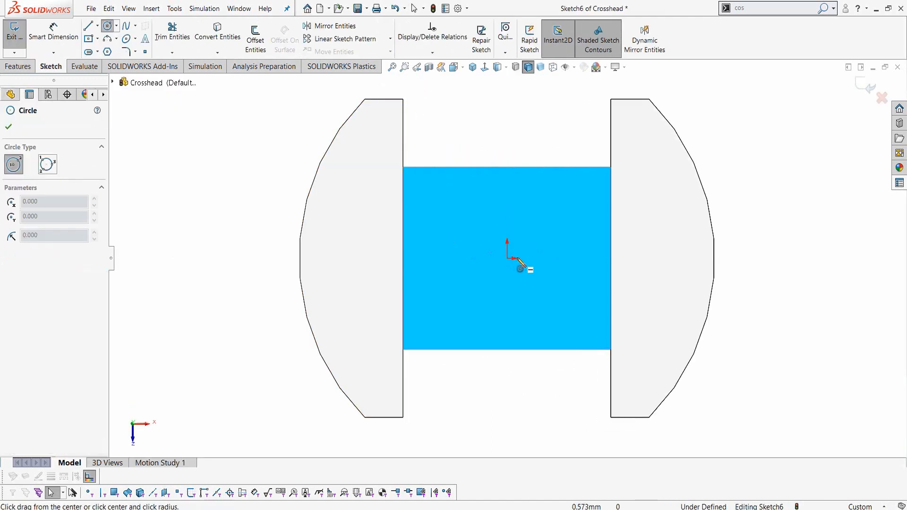
{"action": "left_click_drag", "start_coordinate": [508, 260], "coordinate": [561, 306]}
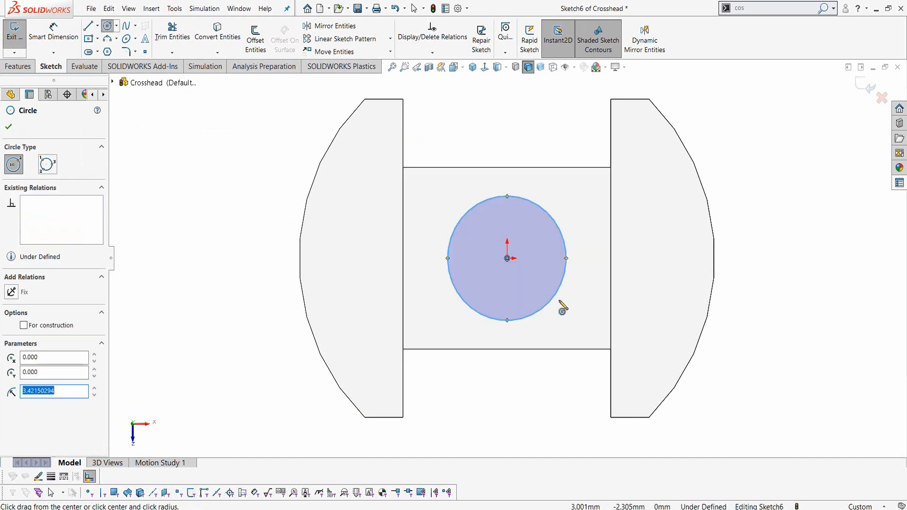
{"action": "key", "text": "Escape"}
Step: Check the top boss diameter in the Crosshead PDF drawing and dimension the circle to 9.5 mm
{"action": "key", "text": "alt+Tab"}
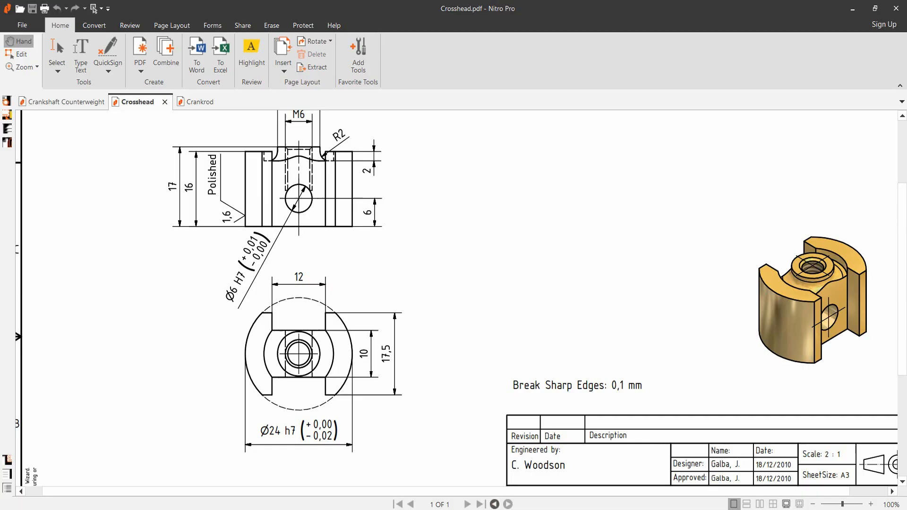
{"action": "left_click_drag", "start_coordinate": [353, 217], "coordinate": [365, 253]}
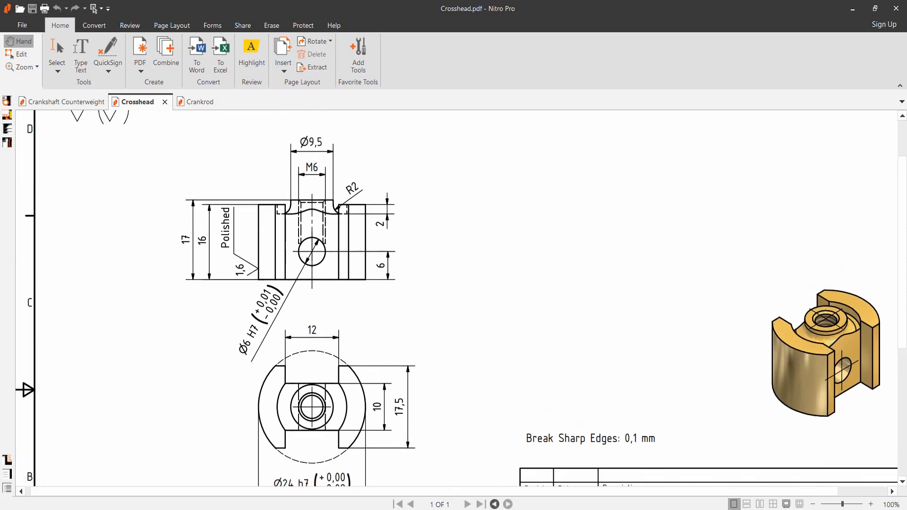
{"action": "key", "text": "alt+Tab"}
{"action": "key", "text": "d"}
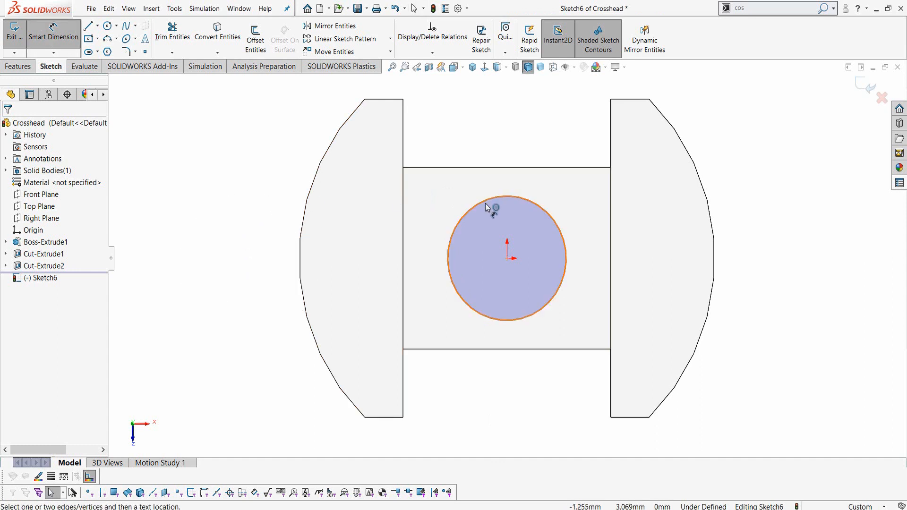
{"action": "left_click", "coordinate": [486, 204]}
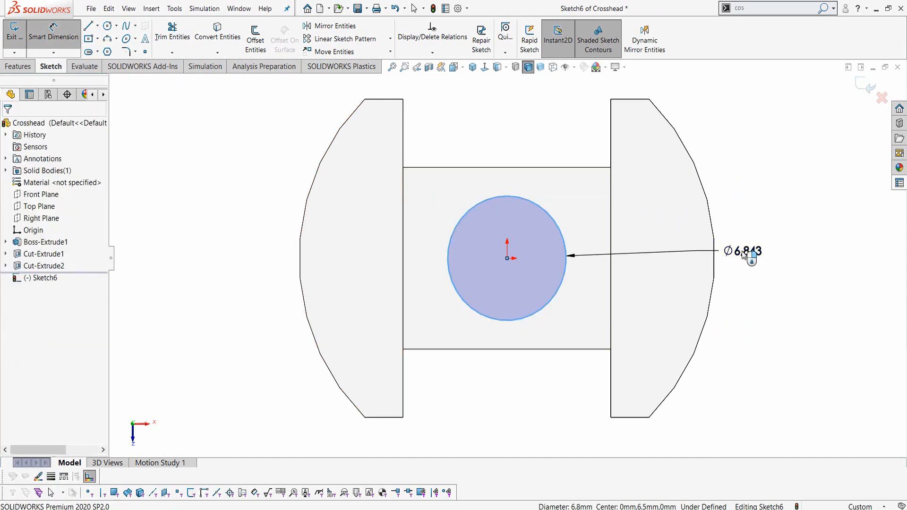
{"action": "left_click", "coordinate": [742, 254]}
{"action": "key", "text": "Return"}
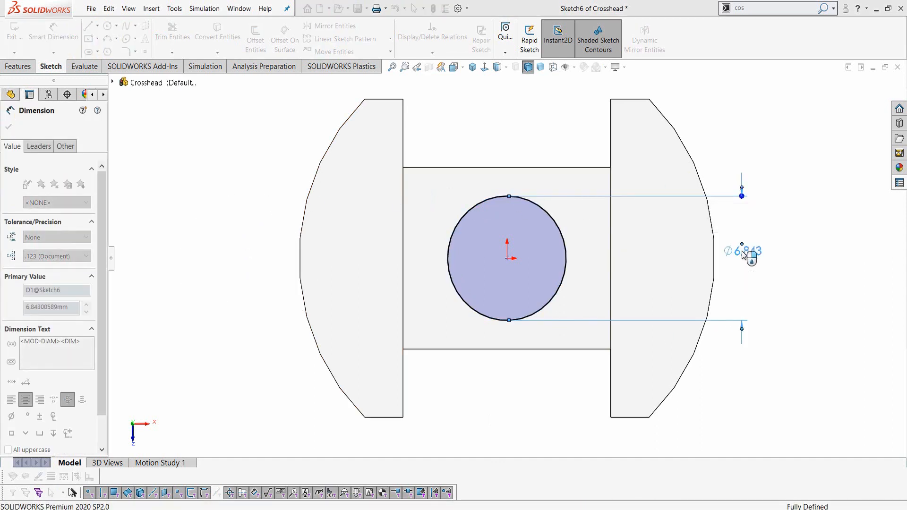
{"action": "key", "text": "Escape"}
Step: Extrude the circle 3 mm upward as a blind boss merged with the body
{"action": "left_click", "coordinate": [33, 64]}
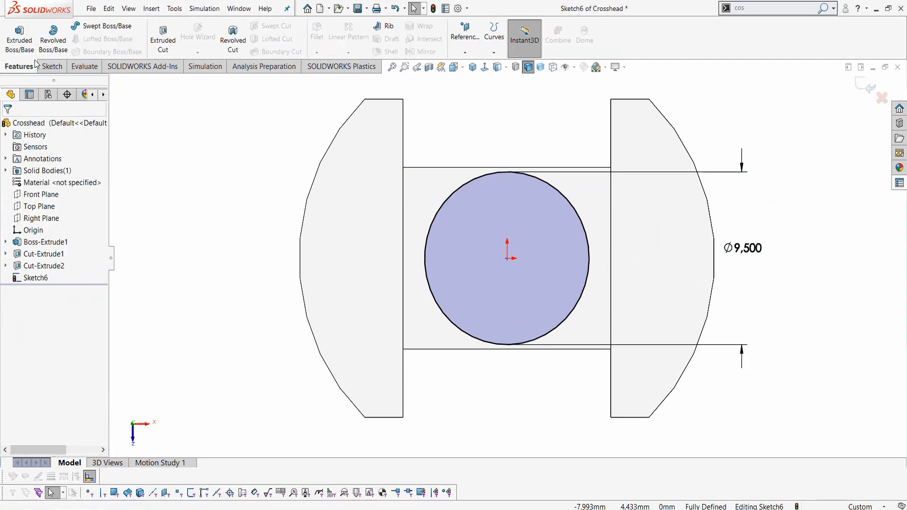
{"action": "left_click", "coordinate": [19, 40]}
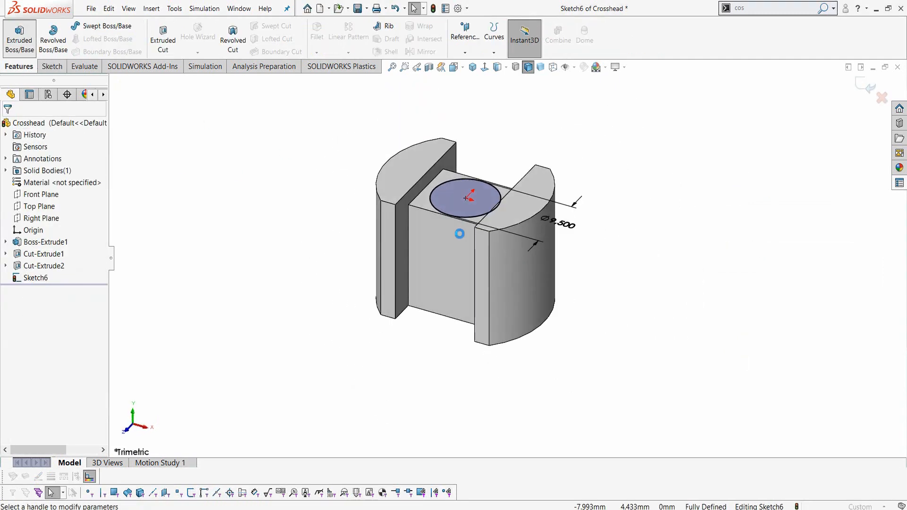
{"action": "type", "text": "3"}
{"action": "key", "text": "Return"}
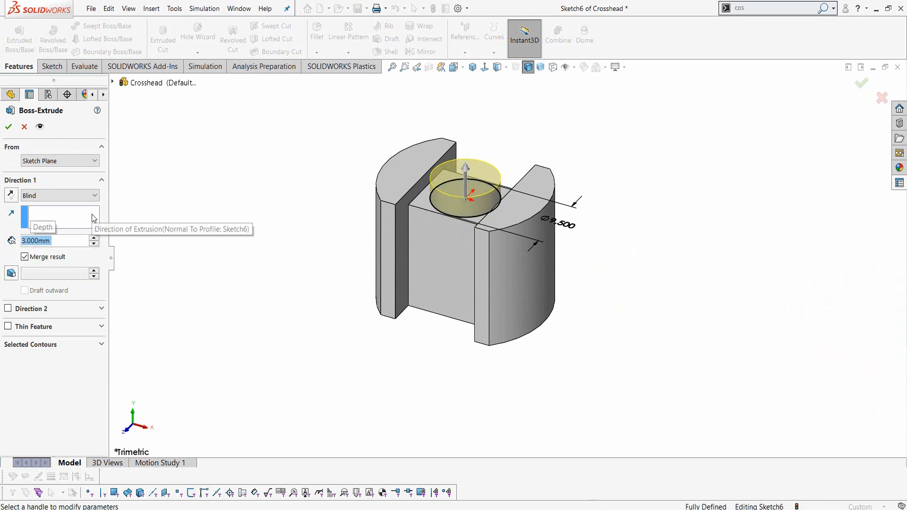
{"action": "left_click", "coordinate": [8, 127]}
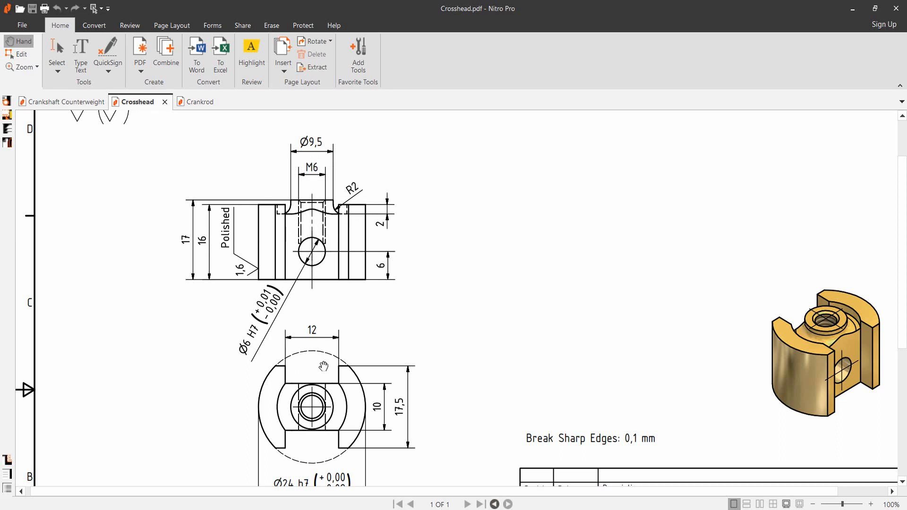
Step: Consult the PDF drawing, start a sketch on the front slot's flat face and place a point about 6 mm directly below the origin
{"action": "mouse_move", "coordinate": [341, 422]}
{"action": "left_mouse_down"}
{"action": "mouse_move", "coordinate": [338, 374]}
{"action": "mouse_move", "coordinate": [338, 389]}
{"action": "left_mouse_up"}
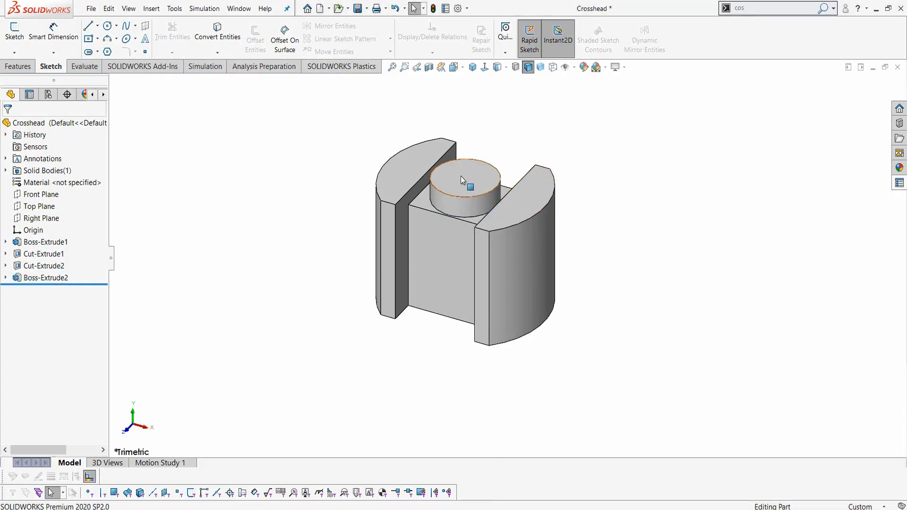
{"action": "left_click", "coordinate": [444, 257]}
{"action": "left_click", "coordinate": [489, 226]}
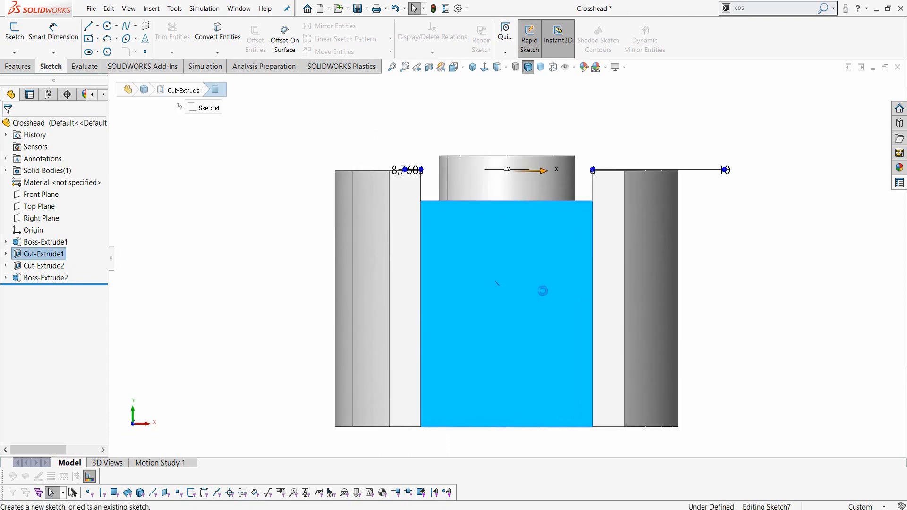
{"action": "right_click_drag", "start_coordinate": [677, 335], "coordinate": [699, 325]}
{"action": "left_click", "coordinate": [145, 51]}
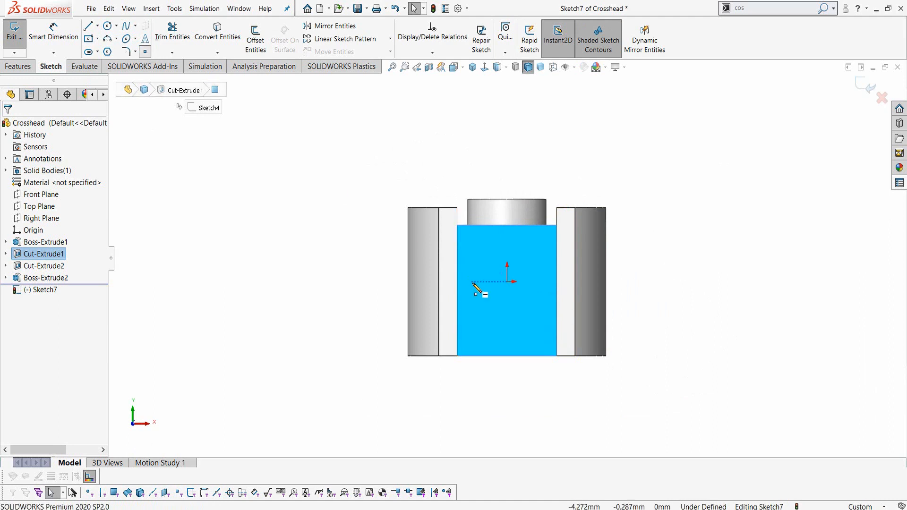
{"action": "left_click", "coordinate": [507, 333]}
{"action": "key", "text": "Escape"}
Step: Check the cross hole's height in the PDF drawing and dimension the point 6 mm above the face's lower edge
{"action": "left_click", "coordinate": [427, 508]}
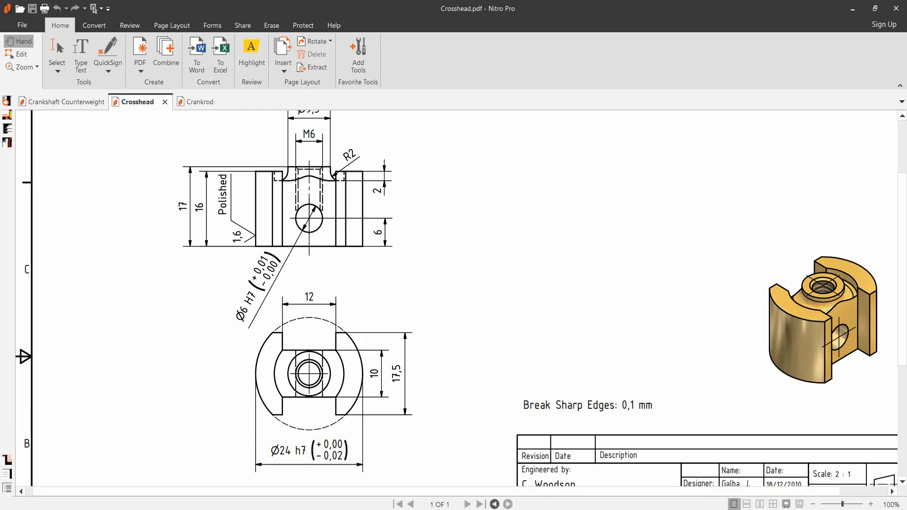
{"action": "key", "text": "alt+Tab"}
{"action": "right_click_drag", "start_coordinate": [313, 305], "coordinate": [316, 226]}
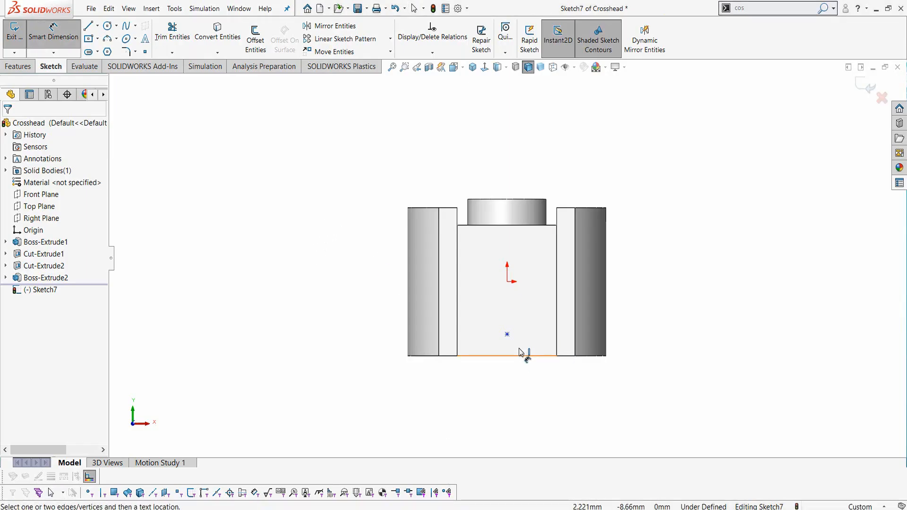
{"action": "left_click", "coordinate": [507, 335]}
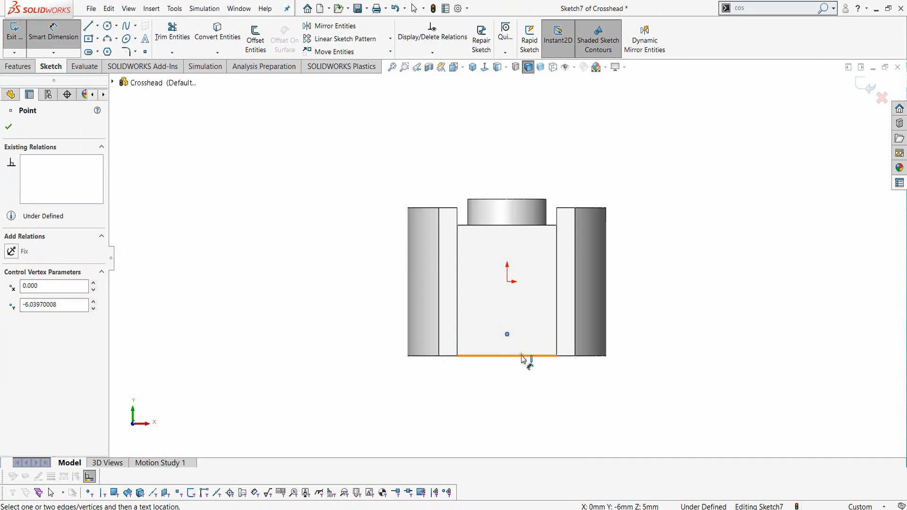
{"action": "left_click", "coordinate": [521, 356]}
{"action": "left_click", "coordinate": [679, 346]}
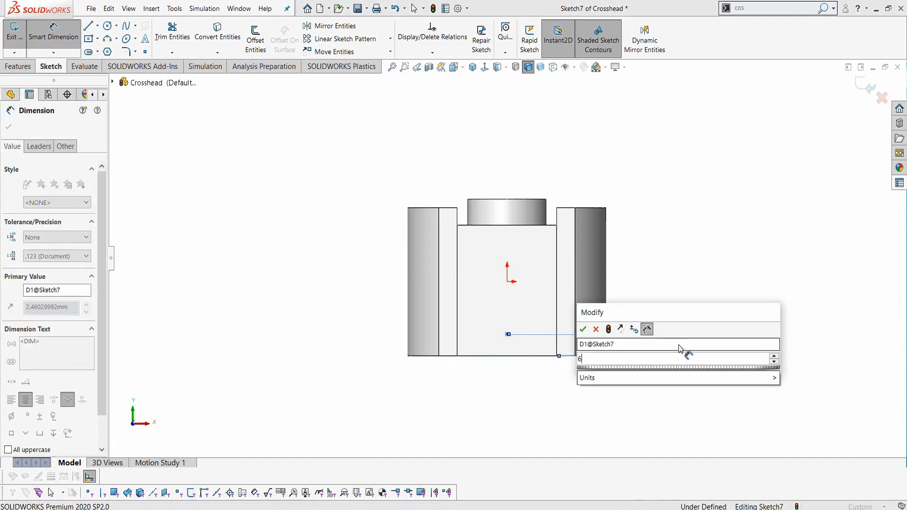
{"action": "type", "text": "6"}
{"action": "key", "text": "Return"}
{"action": "key", "text": "Escape"}
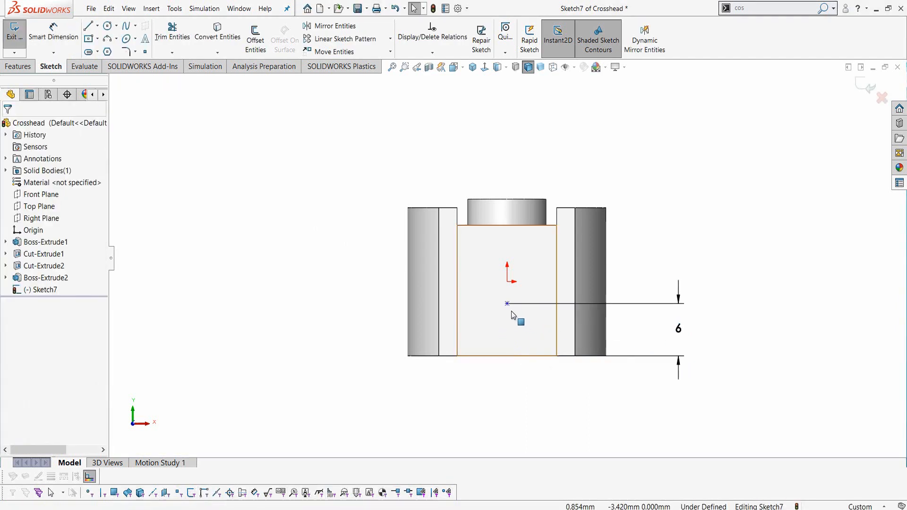
Step: Add a vertical relation between the sketch point and the origin, and finish the sketch
{"action": "left_click", "coordinate": [507, 304]}
{"action": "left_click", "coordinate": [507, 282], "text": "ctrl"}
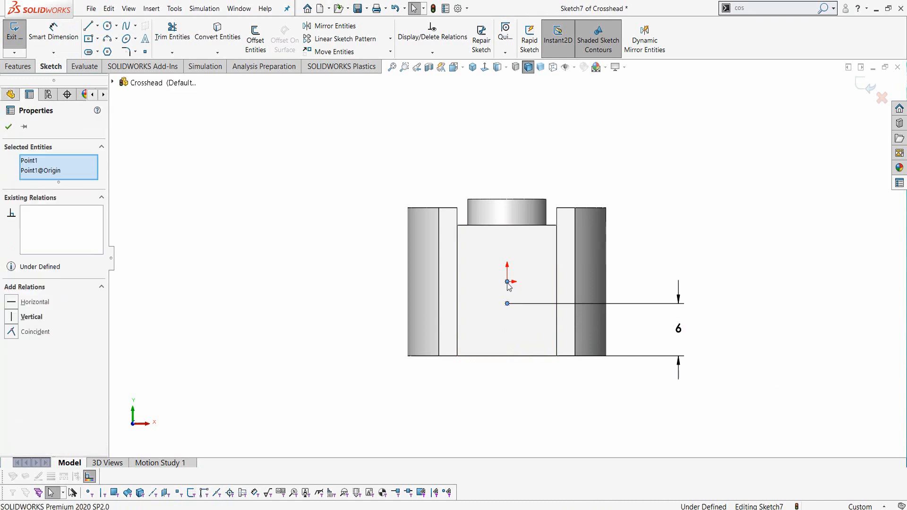
{"action": "left_click", "coordinate": [550, 239]}
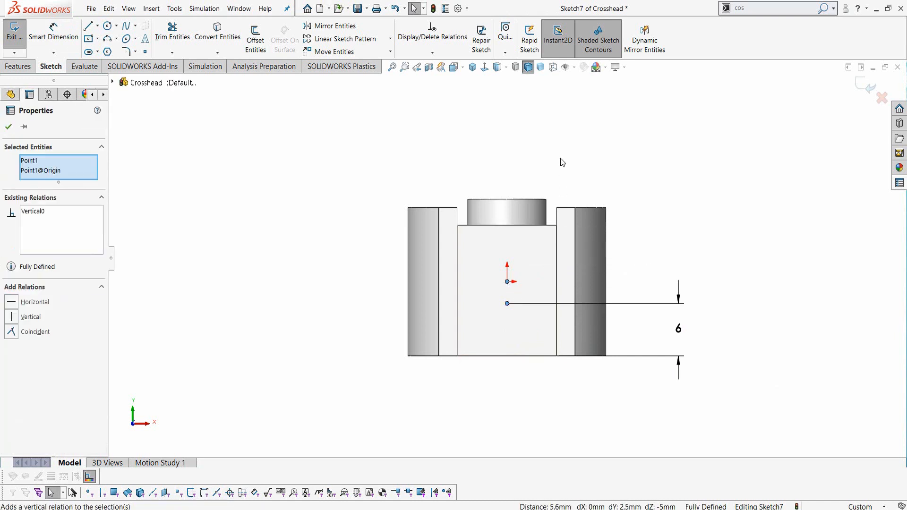
{"action": "scroll", "coordinate": [531, 289], "scroll_direction": "down", "scroll_amount": 4}
{"action": "scroll", "coordinate": [534, 302], "scroll_direction": "up", "scroll_amount": 3}
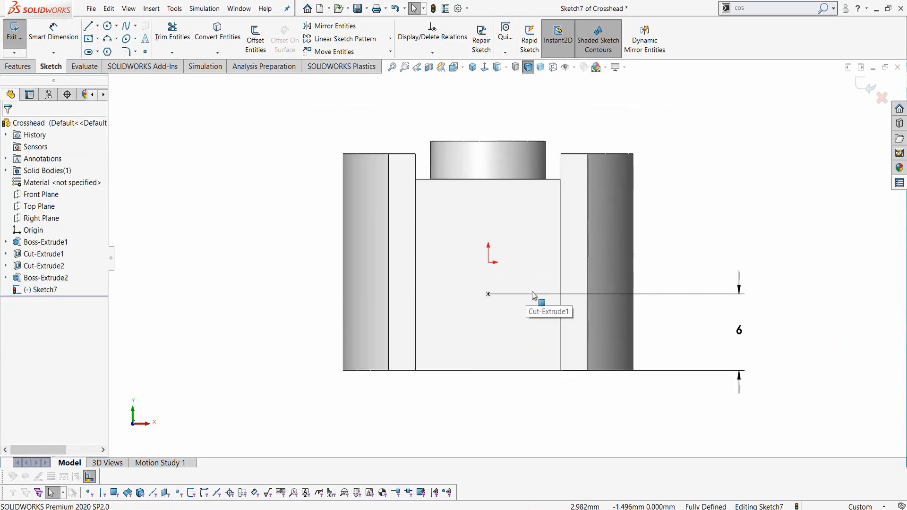
{"action": "double_click", "coordinate": [193, 86]}
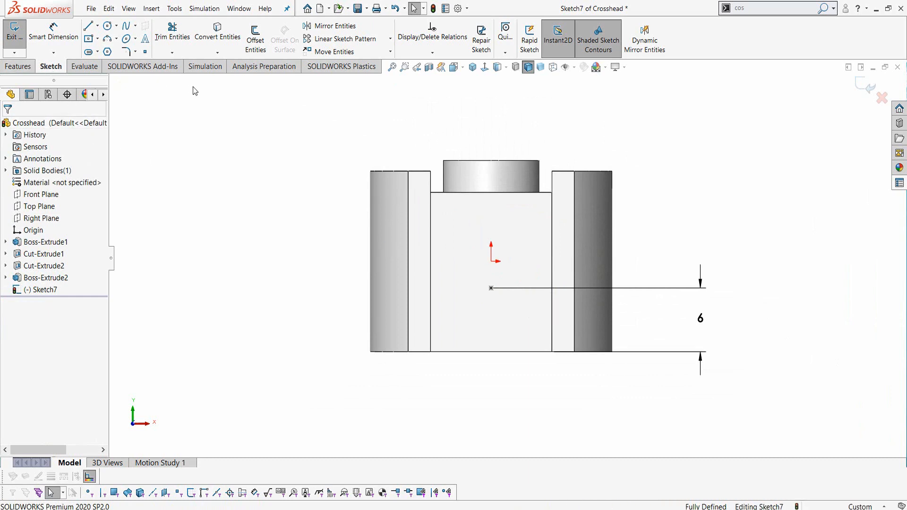
Step: Start a Hole Wizard bottoming tapped hole and set its size to M6x1.0
{"action": "left_click", "coordinate": [21, 66]}
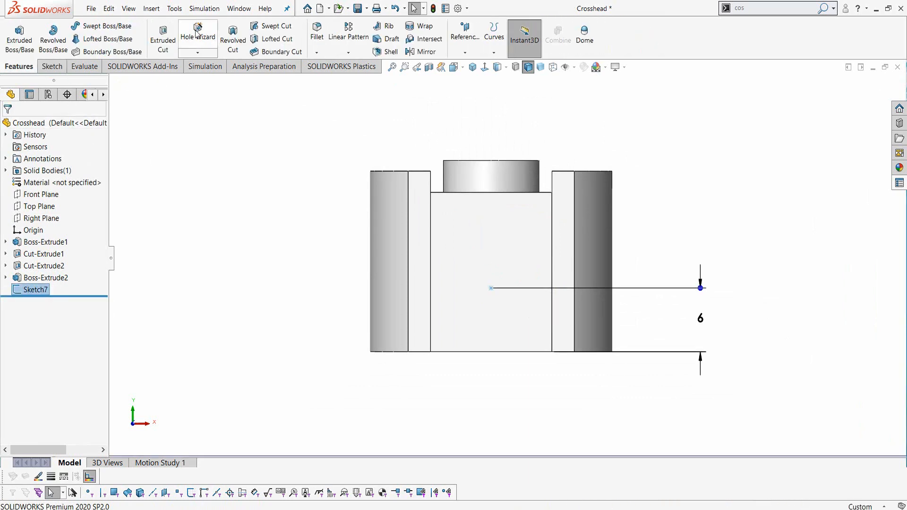
{"action": "left_click", "coordinate": [197, 33]}
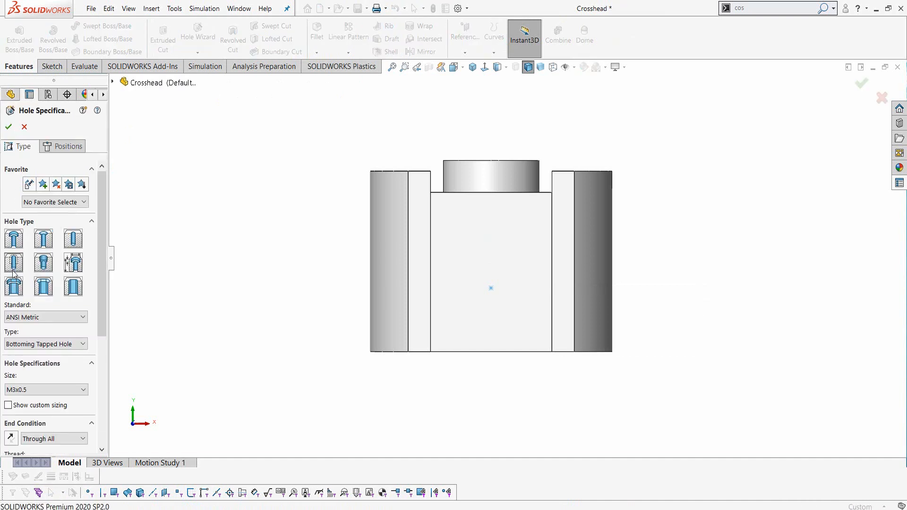
{"action": "scroll", "coordinate": [69, 347], "scroll_direction": "down", "scroll_amount": 2}
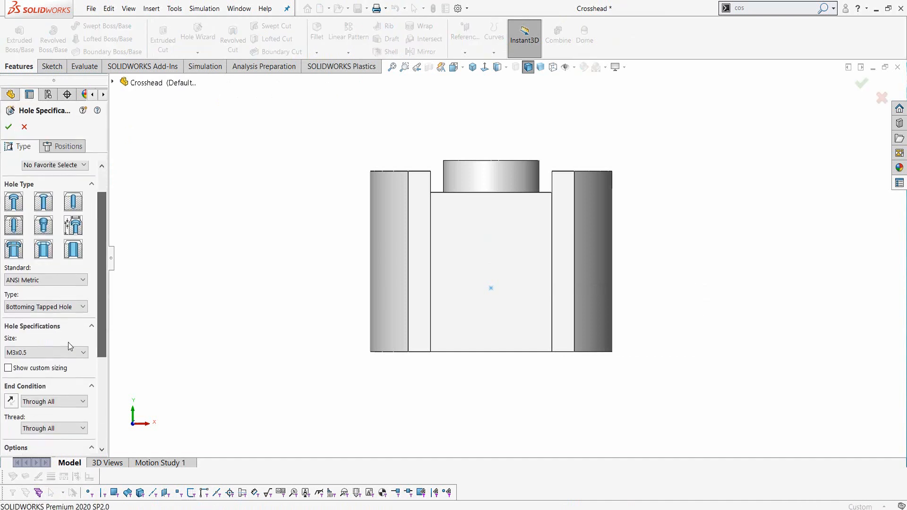
{"action": "left_click", "coordinate": [46, 353]}
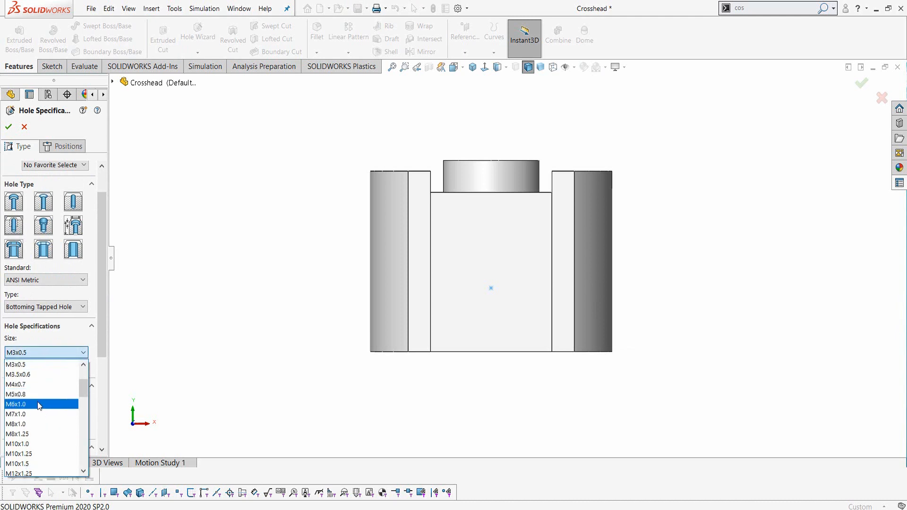
{"action": "left_click", "coordinate": [39, 404]}
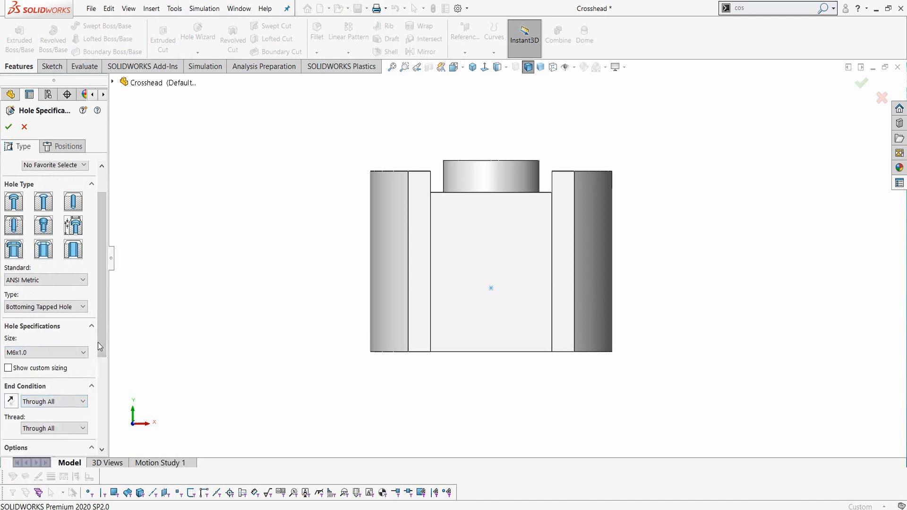
{"action": "left_click_drag", "start_coordinate": [101, 347], "coordinate": [101, 369]}
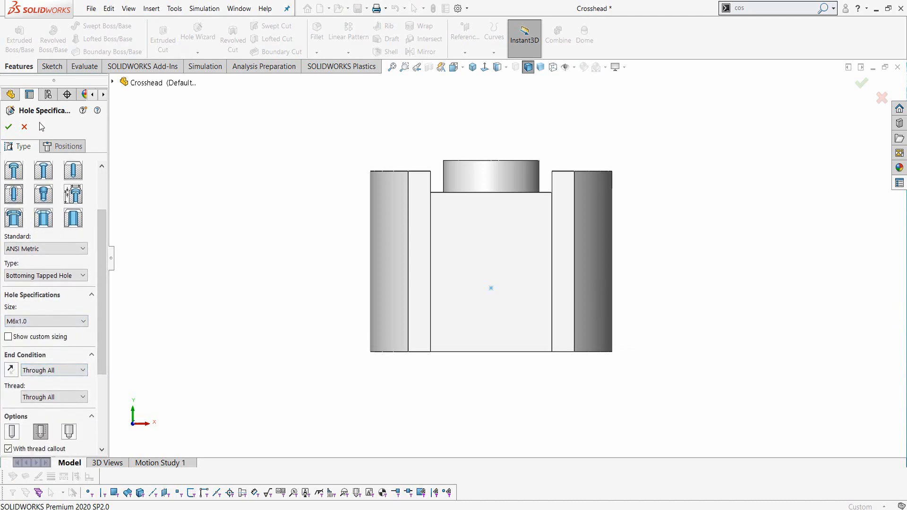
Step: Place the tapped hole on the sketch point on the block's front face and create it
{"action": "left_click", "coordinate": [58, 147]}
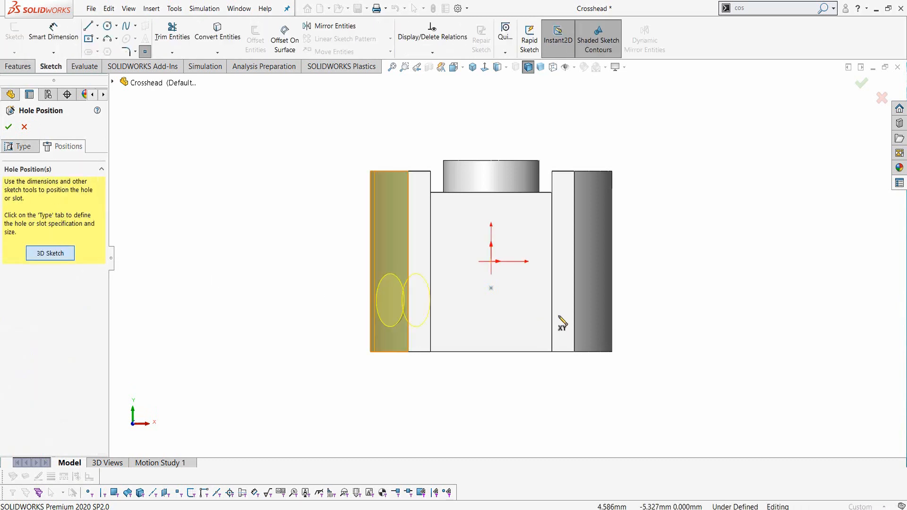
{"action": "left_click", "coordinate": [492, 288]}
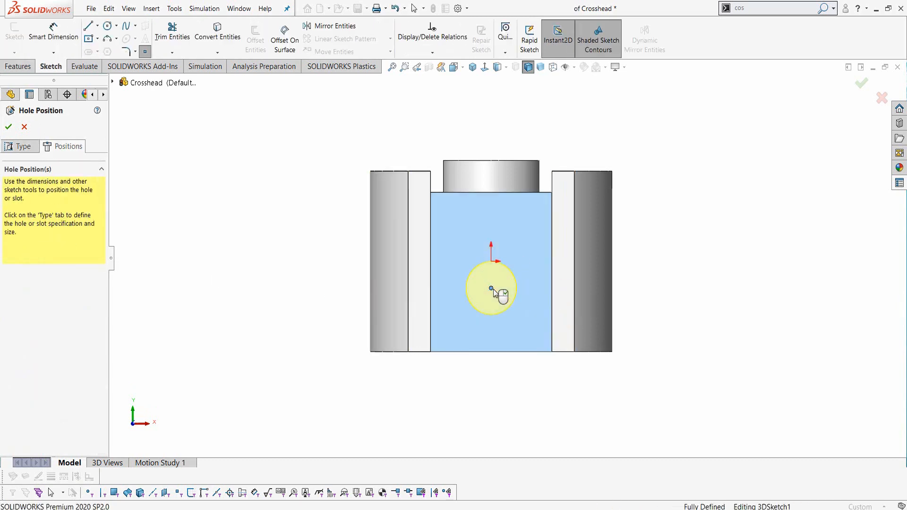
{"action": "right_click", "coordinate": [493, 289]}
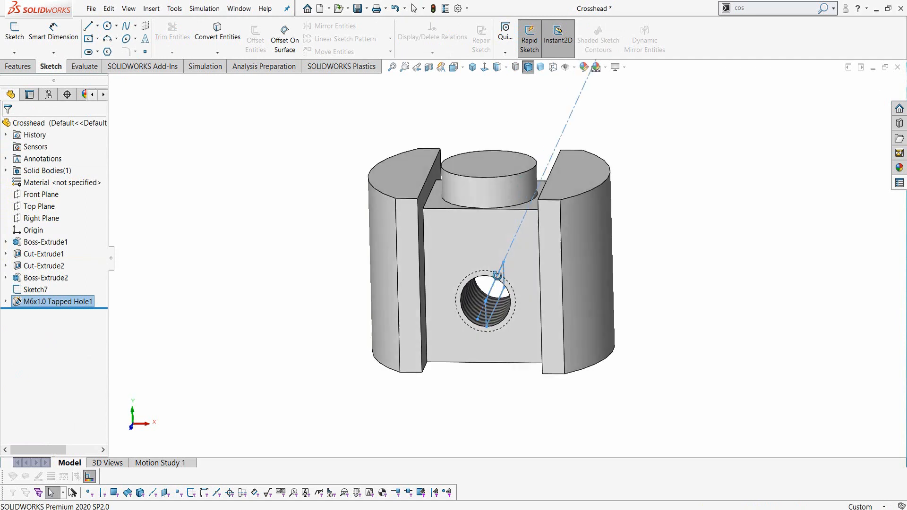
Step: Start a second M6x1.0 tapped hole and position it at the centre of the round boss's top face
{"action": "left_click", "coordinate": [11, 66]}
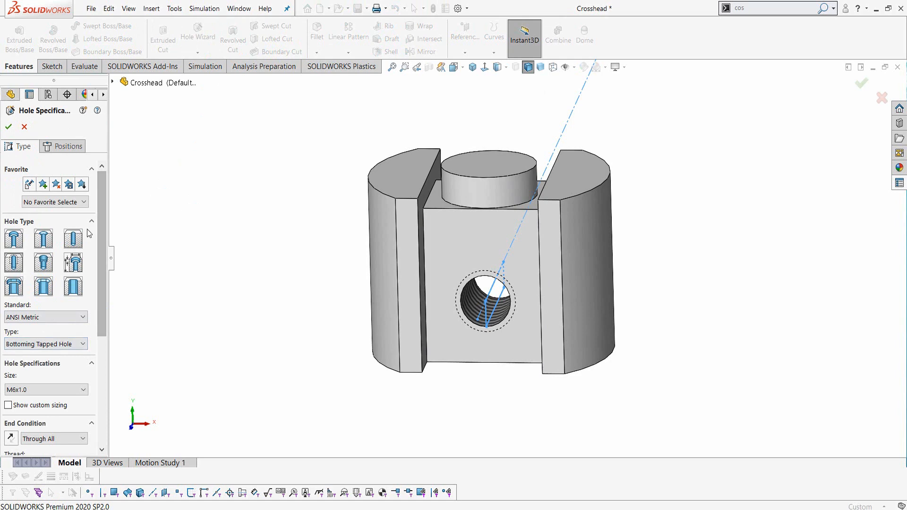
{"action": "left_click", "coordinate": [65, 147]}
{"action": "left_click", "coordinate": [50, 254]}
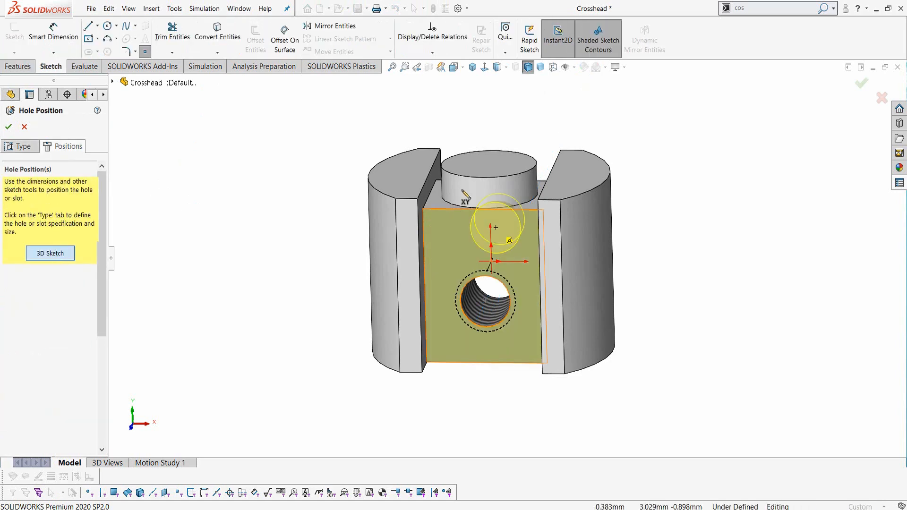
{"action": "middle_click_drag", "start_coordinate": [481, 212], "coordinate": [482, 247]}
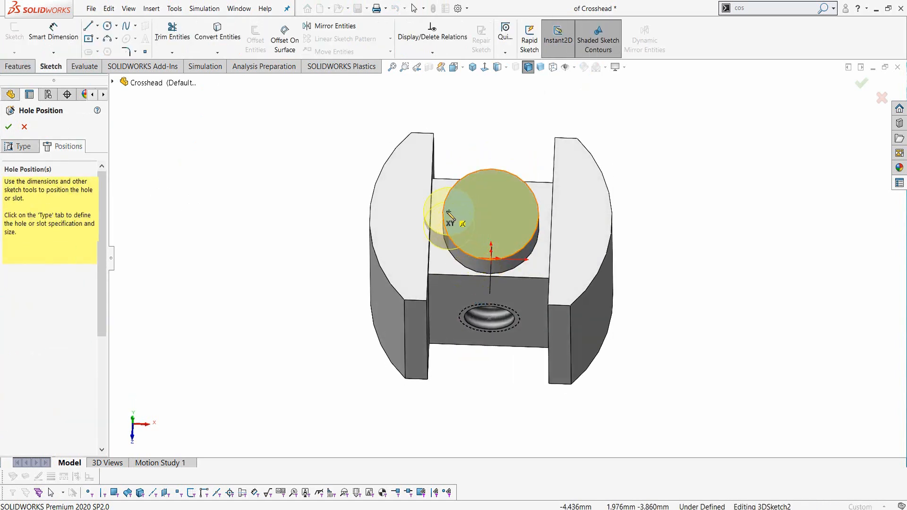
{"action": "left_click", "coordinate": [490, 215]}
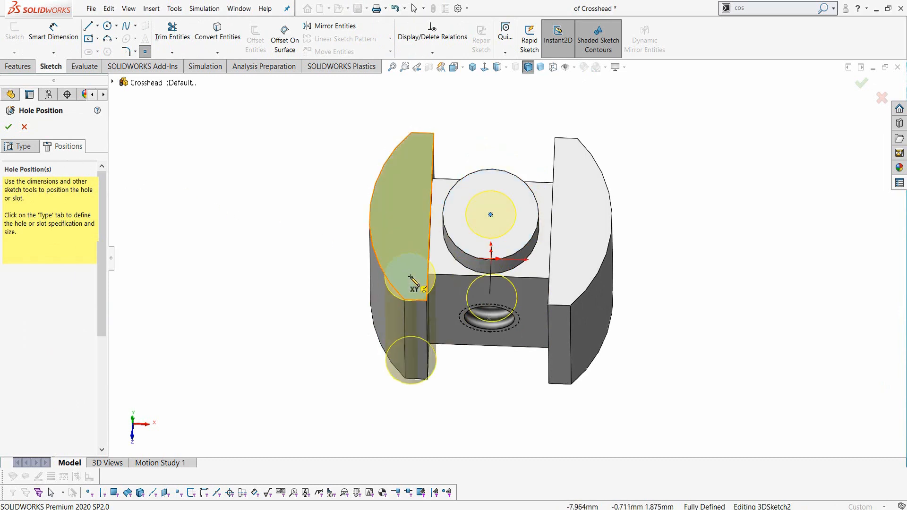
{"action": "middle_click_drag", "start_coordinate": [413, 282], "coordinate": [414, 126]}
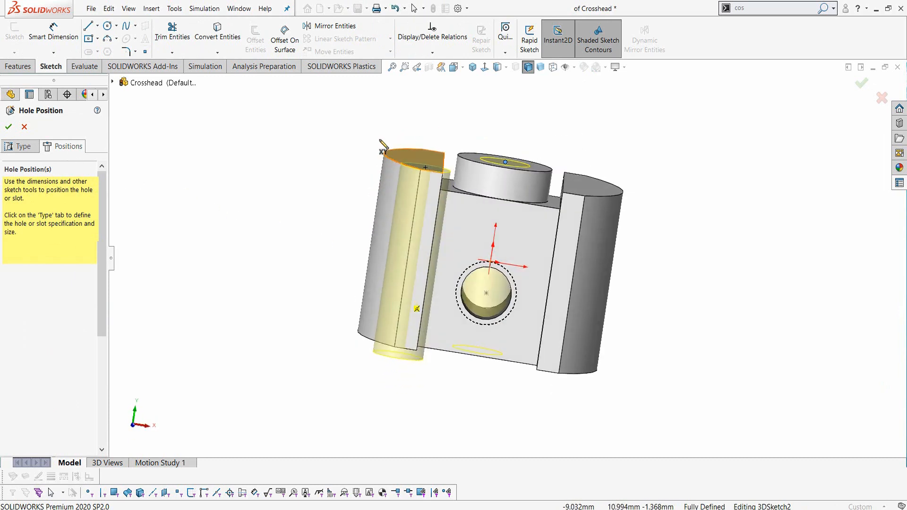
Step: Set the second hole's end condition to Up To Next and create the hole
{"action": "left_click", "coordinate": [7, 144]}
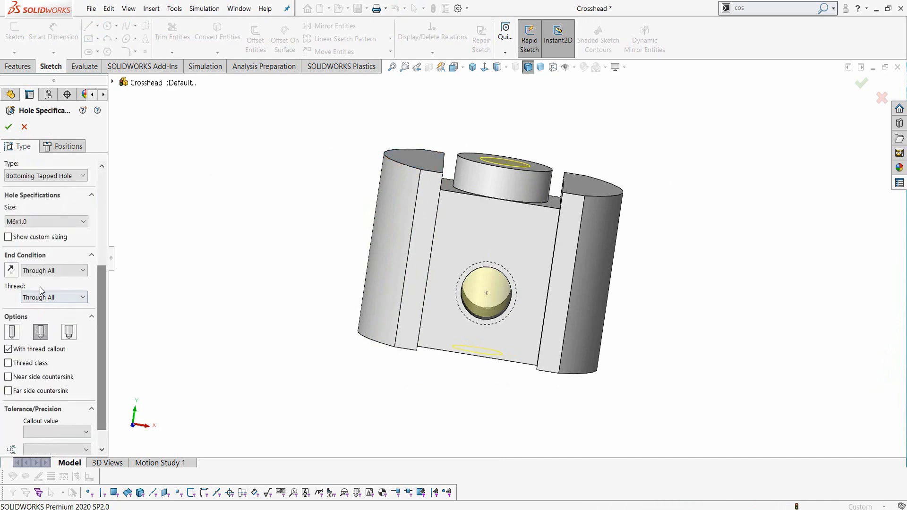
{"action": "left_click", "coordinate": [48, 271]}
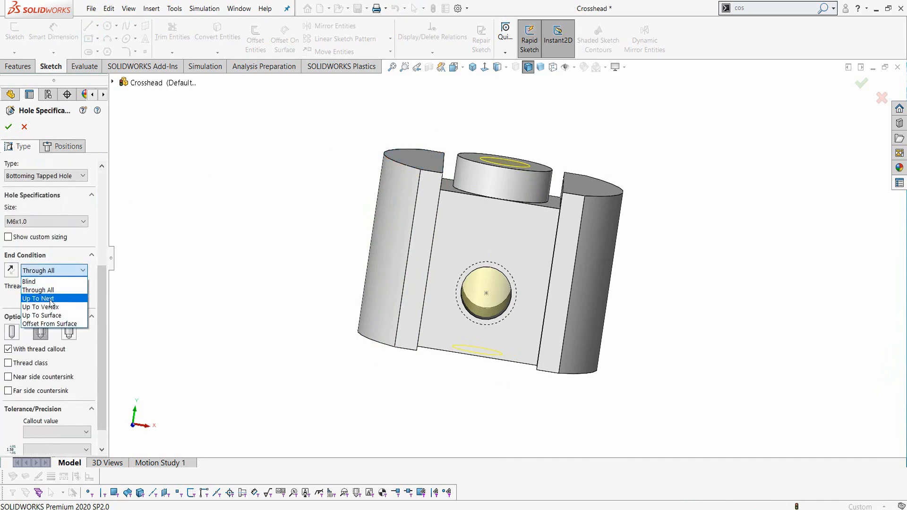
{"action": "left_click", "coordinate": [40, 298]}
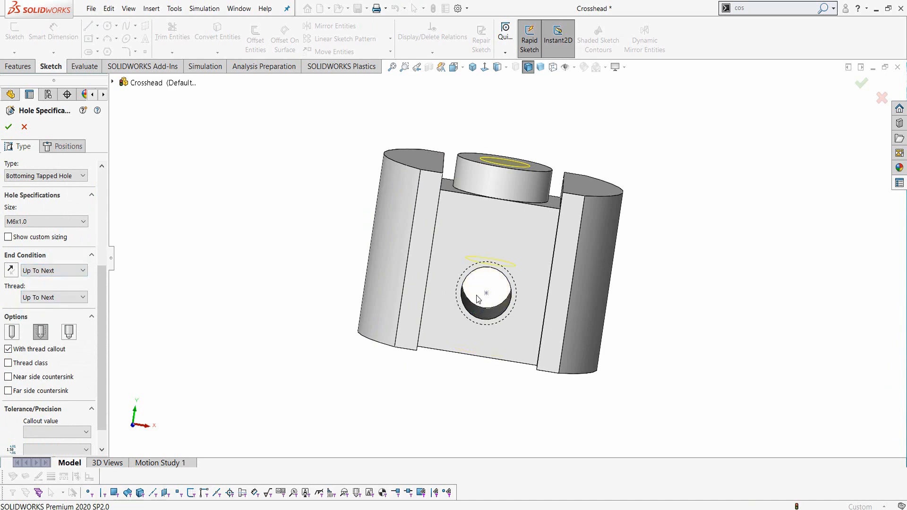
{"action": "middle_click_drag", "start_coordinate": [477, 296], "coordinate": [479, 242]}
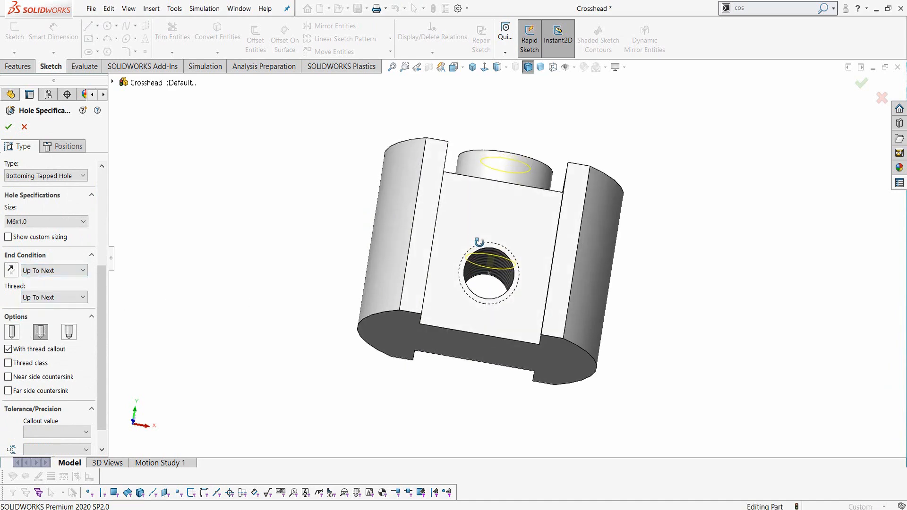
{"action": "left_click", "coordinate": [8, 130]}
{"action": "middle_click_drag", "start_coordinate": [521, 263], "coordinate": [523, 416]}
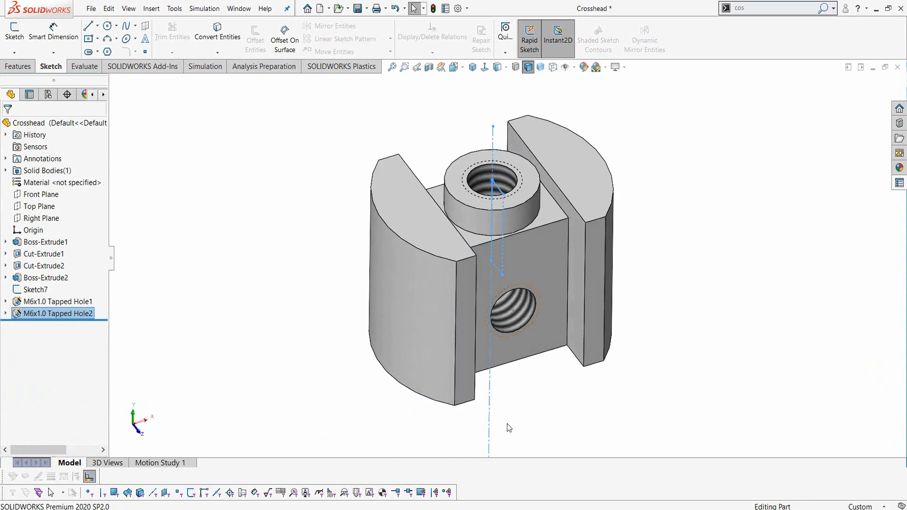
{"action": "left_click", "coordinate": [310, 360]}
Step: Consult the Crosshead PDF drawing and fillet the base edge of the round boss with a 2 mm radius
{"action": "key", "text": "alt+Tab"}
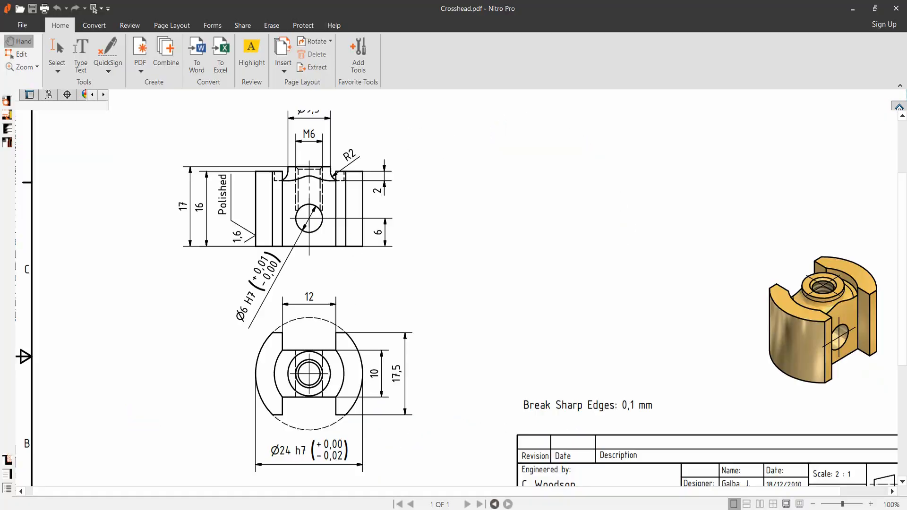
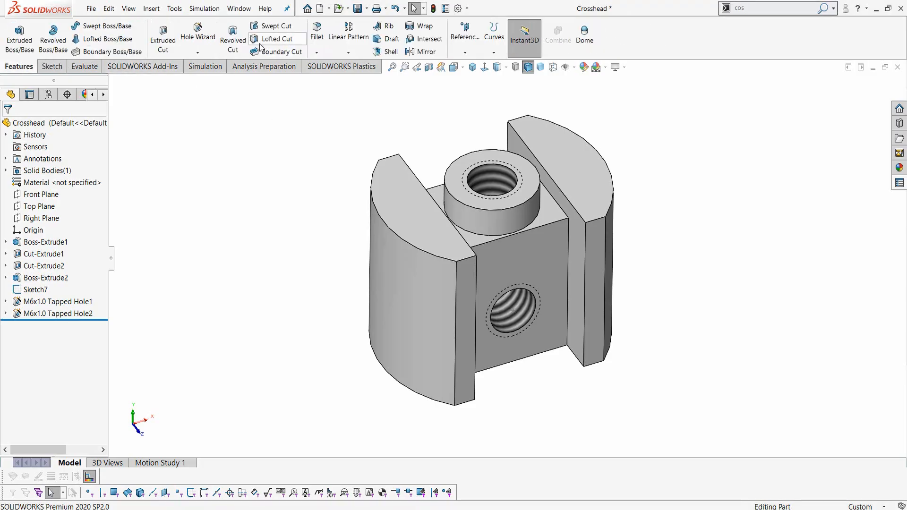
{"action": "left_click", "coordinate": [317, 33]}
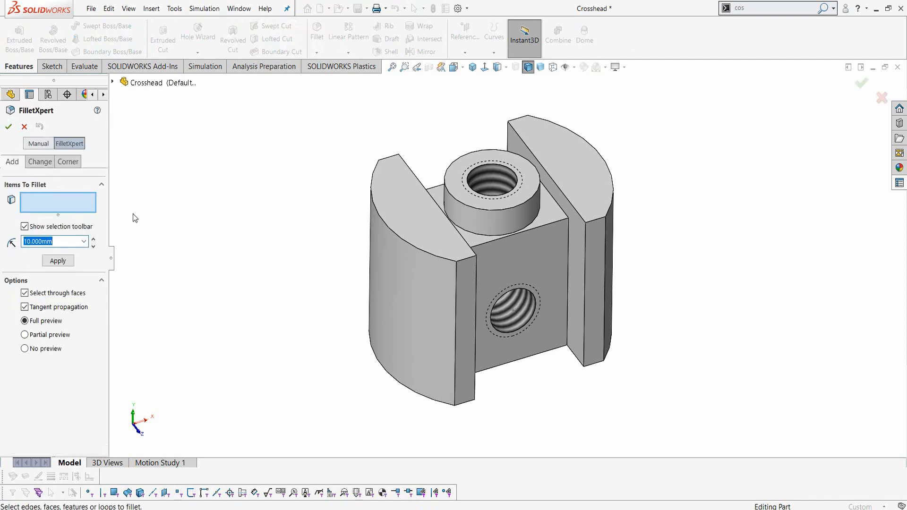
{"action": "type", "text": "2"}
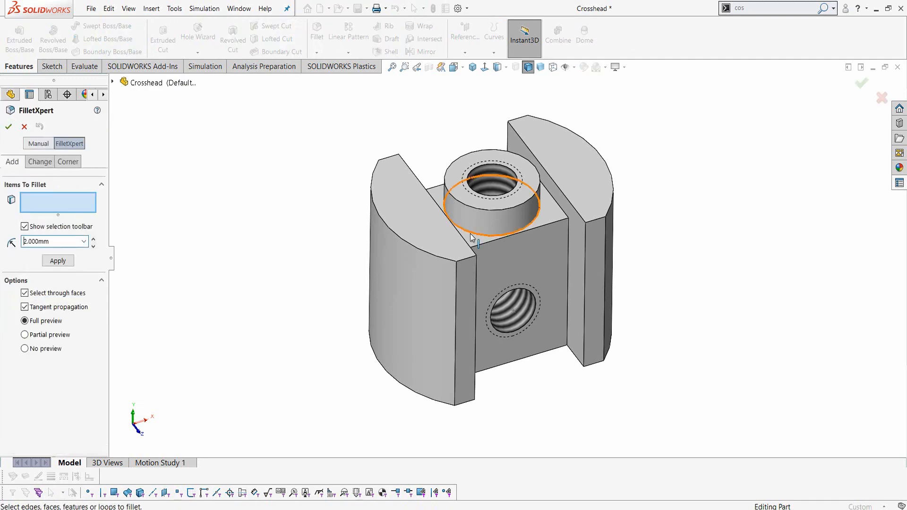
{"action": "left_click", "coordinate": [471, 238]}
{"action": "key", "text": "Return"}
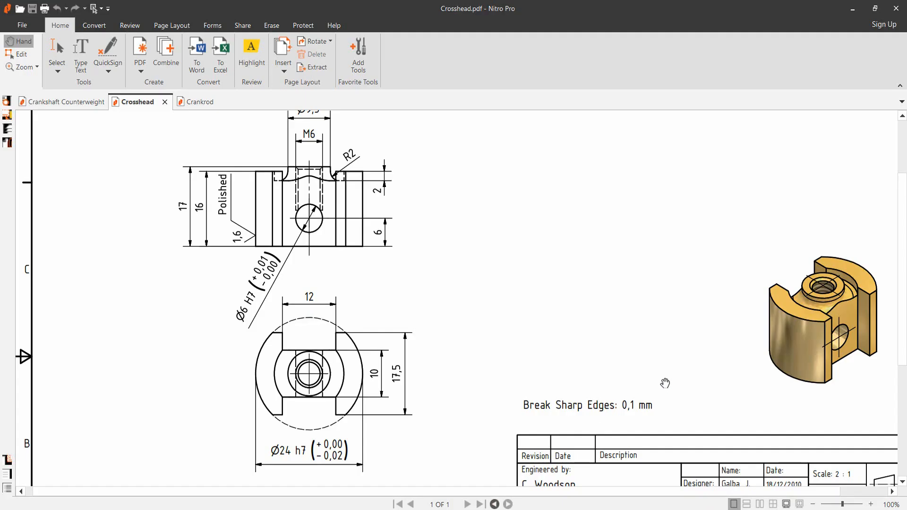
Step: Check the Crosshead drawing's title block and assign the Brass material from Copper Alloys to the part
{"action": "mouse_move", "coordinate": [667, 383]}
{"action": "left_mouse_down"}
{"action": "mouse_move", "coordinate": [617, 274]}
{"action": "mouse_move", "coordinate": [619, 297]}
{"action": "left_mouse_up"}
{"action": "left_click_drag", "start_coordinate": [504, 463], "coordinate": [510, 472]}
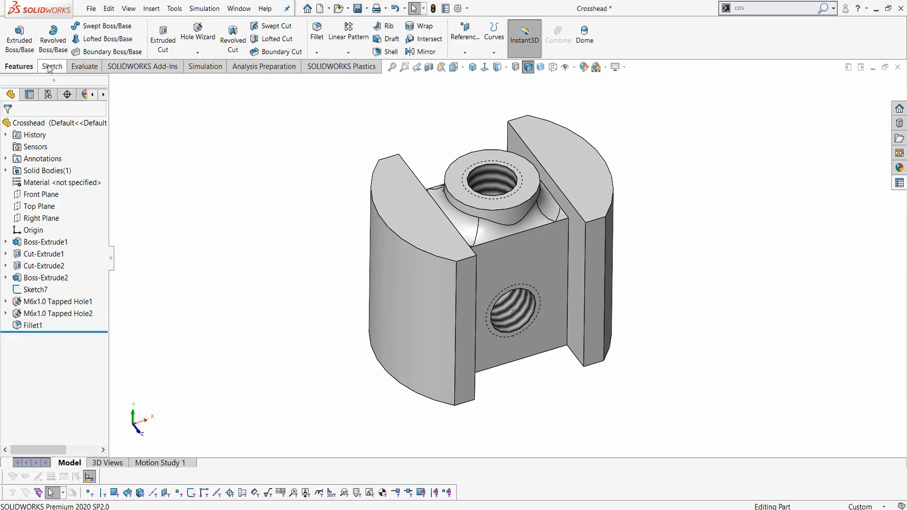
{"action": "right_click", "coordinate": [62, 183]}
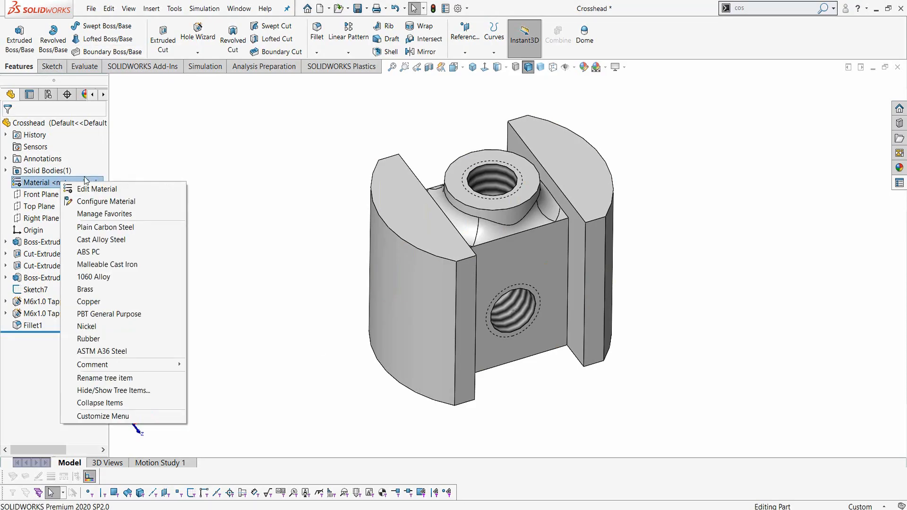
{"action": "left_click", "coordinate": [272, 189]}
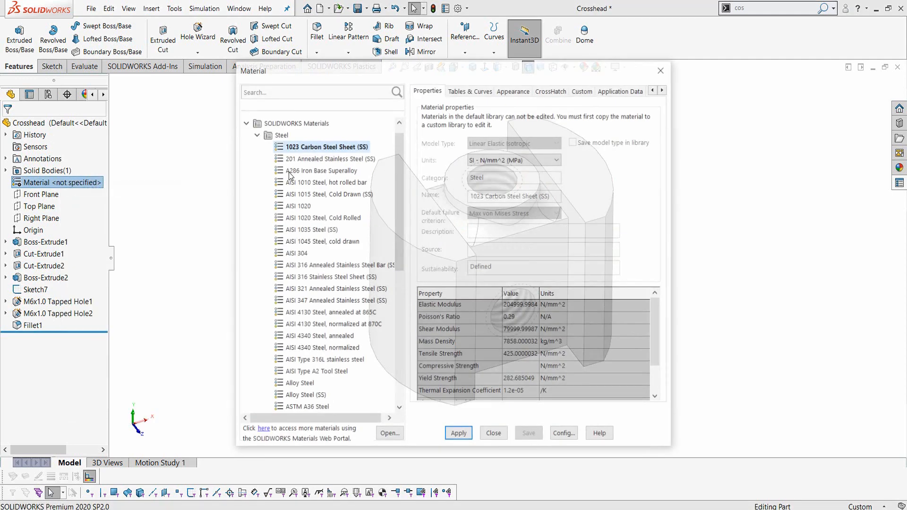
{"action": "left_click", "coordinate": [283, 91]}
{"action": "type", "text": "brass"}
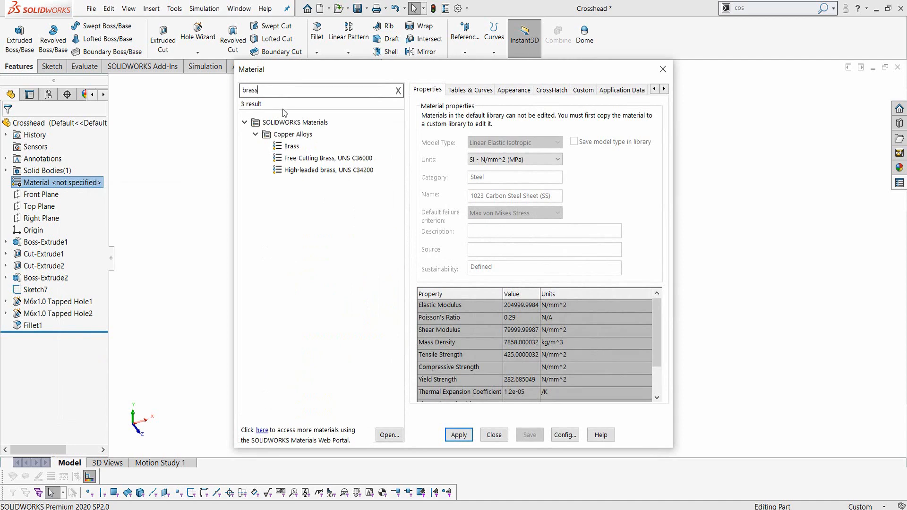
{"action": "left_click", "coordinate": [292, 146]}
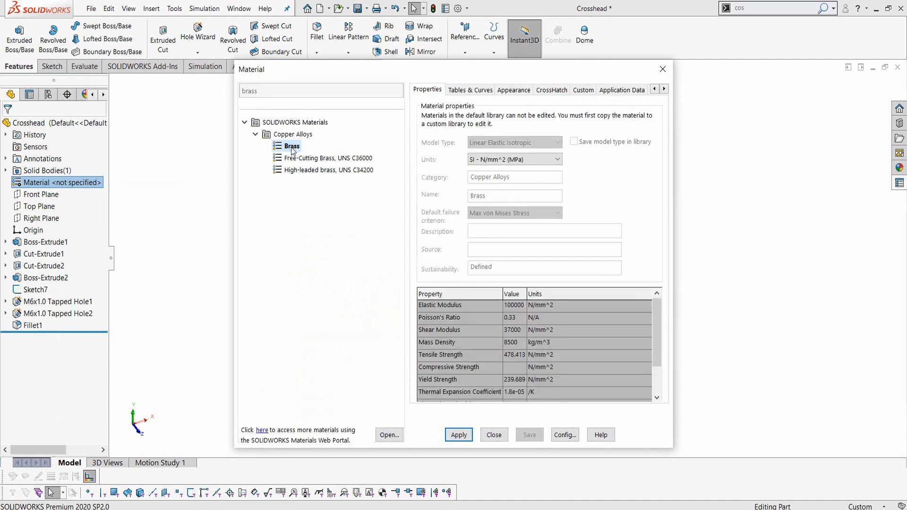
{"action": "left_click", "coordinate": [459, 434]}
{"action": "left_click", "coordinate": [494, 435]}
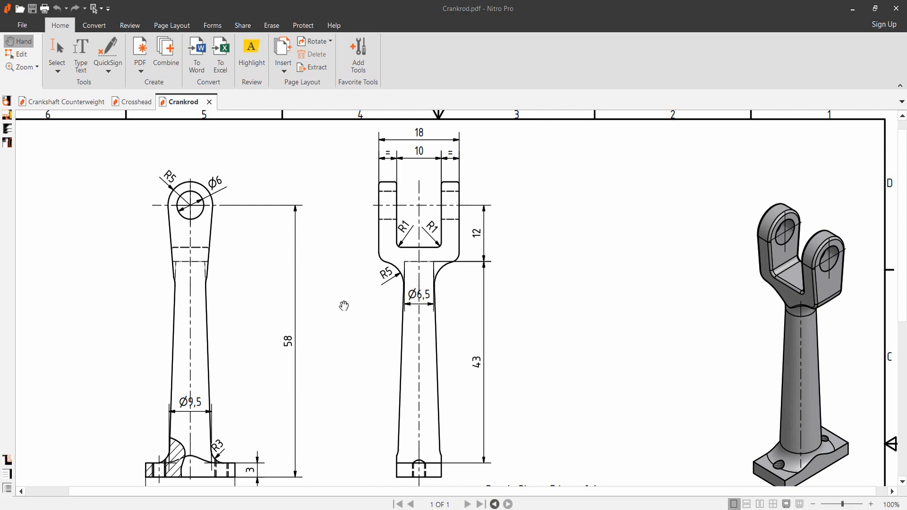
Step: Review the Crankrod drawing and sketch a centre rectangle about 191 mm wide at the origin on the Top Plane
{"action": "scroll", "coordinate": [350, 335], "scroll_direction": "down", "scroll_amount": 3}
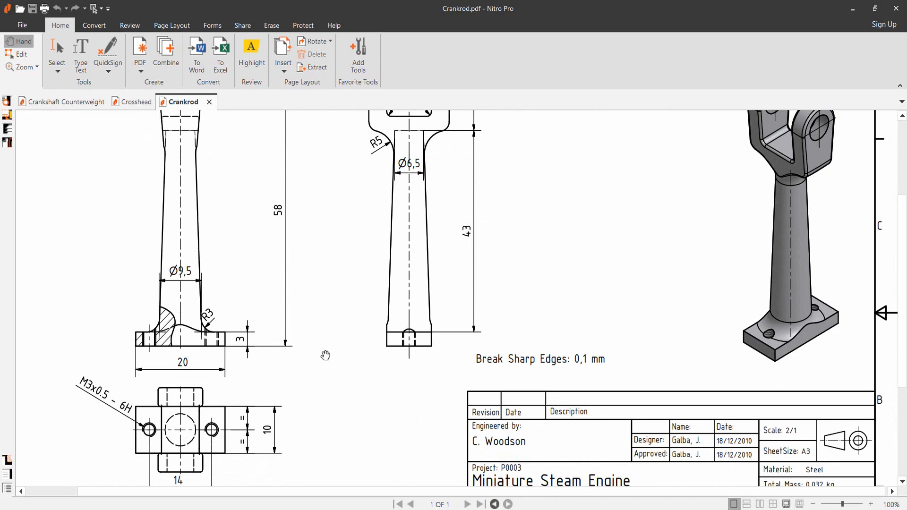
{"action": "left_click_drag", "start_coordinate": [294, 183], "coordinate": [339, 303]}
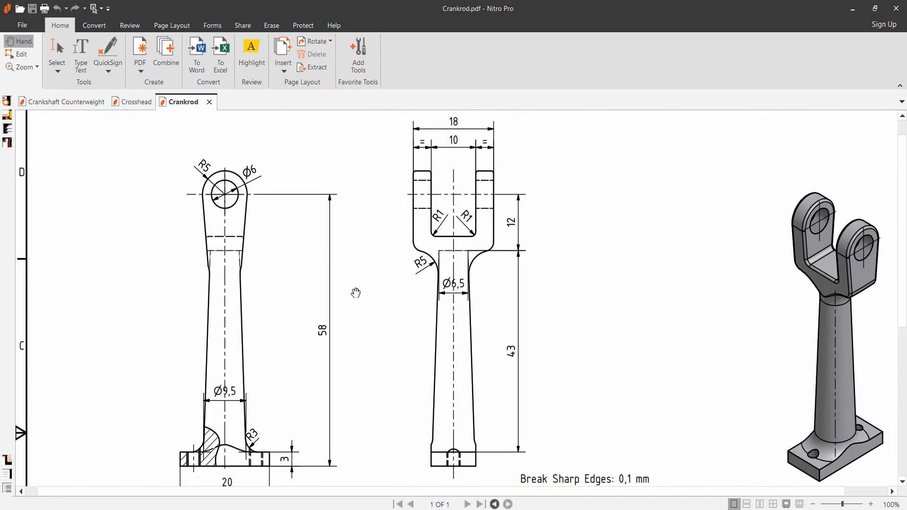
{"action": "scroll", "coordinate": [375, 320], "scroll_direction": "down", "scroll_amount": 5}
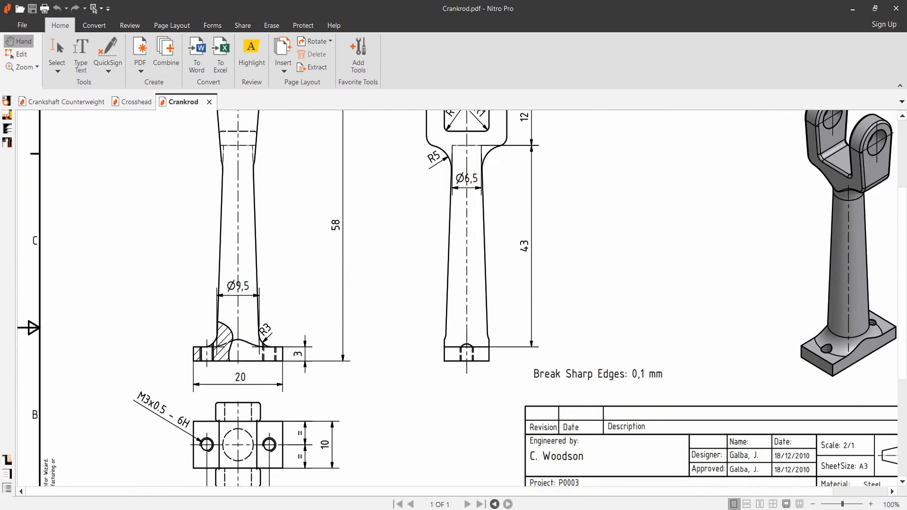
{"action": "scroll", "coordinate": [353, 437], "scroll_direction": "down", "scroll_amount": 2}
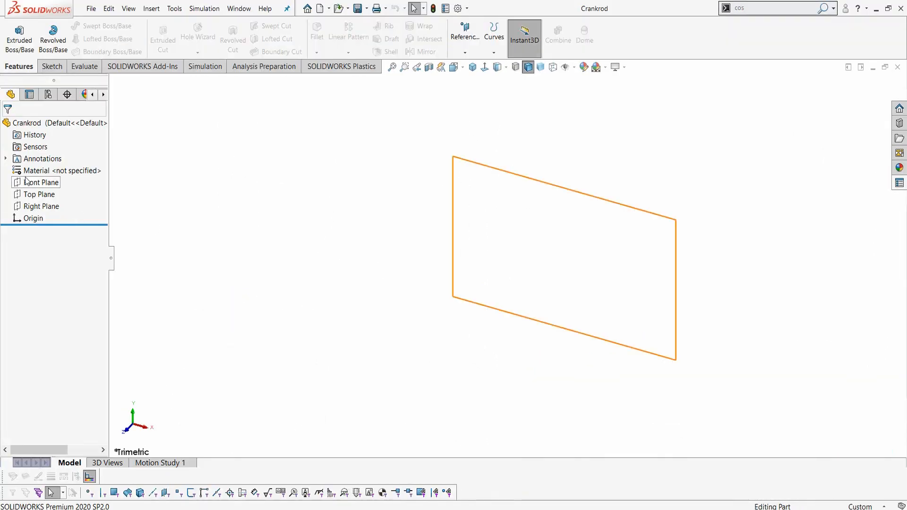
{"action": "left_click", "coordinate": [39, 194]}
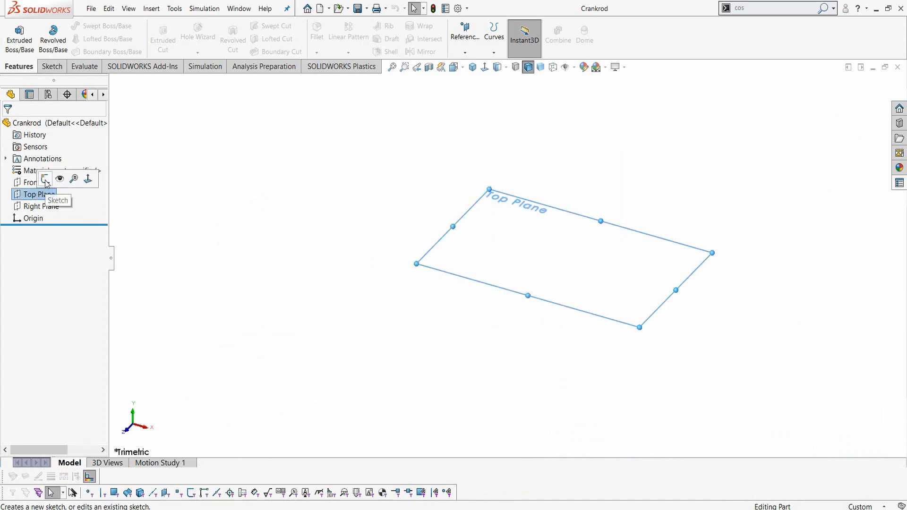
{"action": "left_click", "coordinate": [45, 178]}
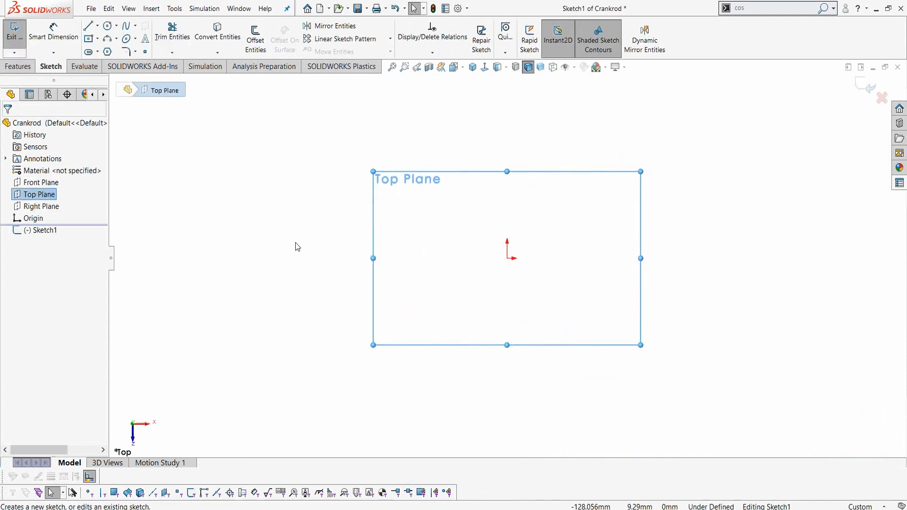
{"action": "key", "text": "s"}
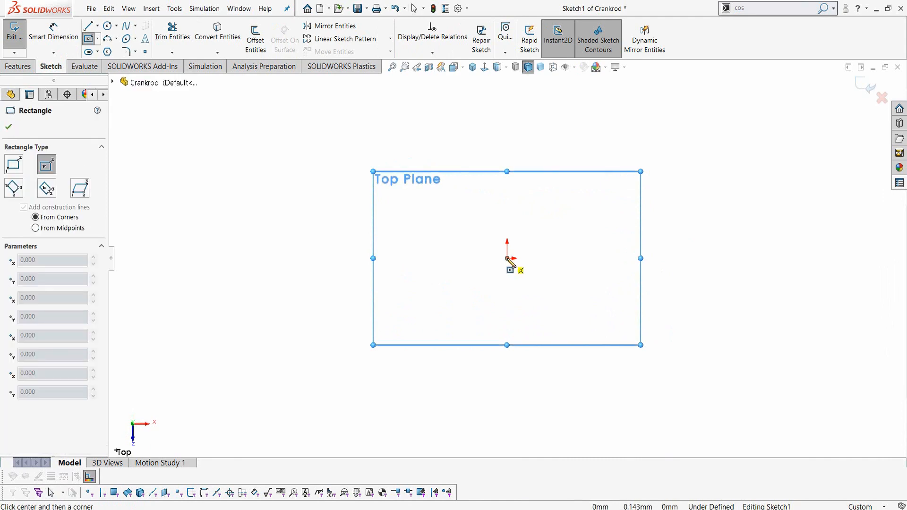
{"action": "left_click", "coordinate": [507, 258]}
{"action": "left_click", "coordinate": [665, 315]}
{"action": "key", "text": "Escape"}
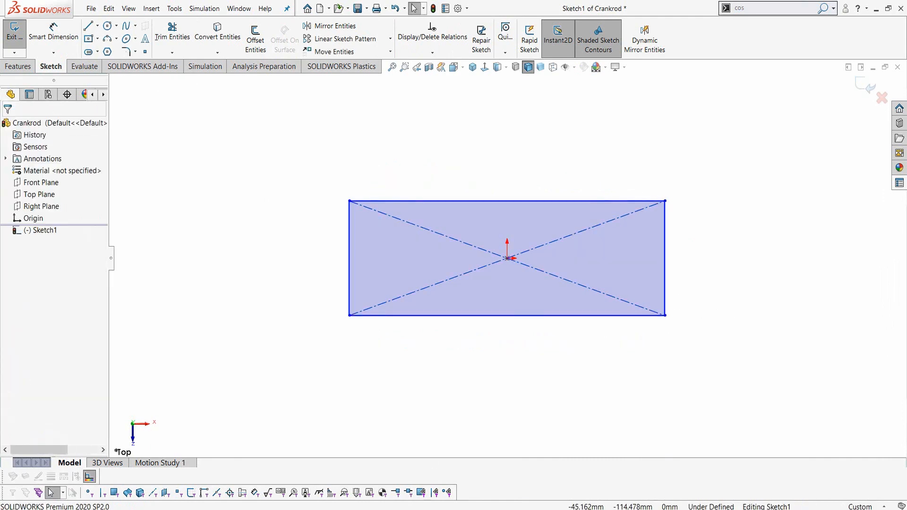
Step: Check the base size in the Crankrod drawing and dimension the rectangle 20 mm wide and 10 mm high
{"action": "left_click", "coordinate": [378, 509]}
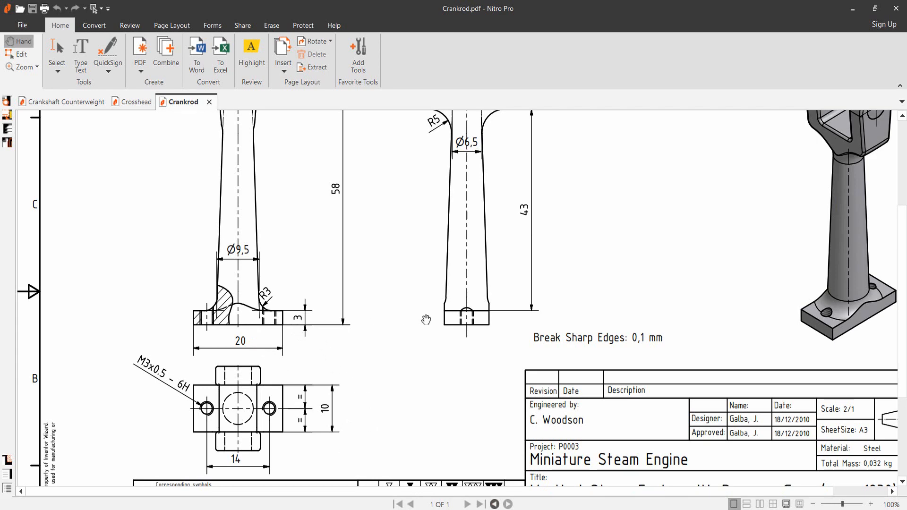
{"action": "key", "text": "alt+Tab"}
{"action": "right_click_drag", "start_coordinate": [682, 274], "coordinate": [700, 262]}
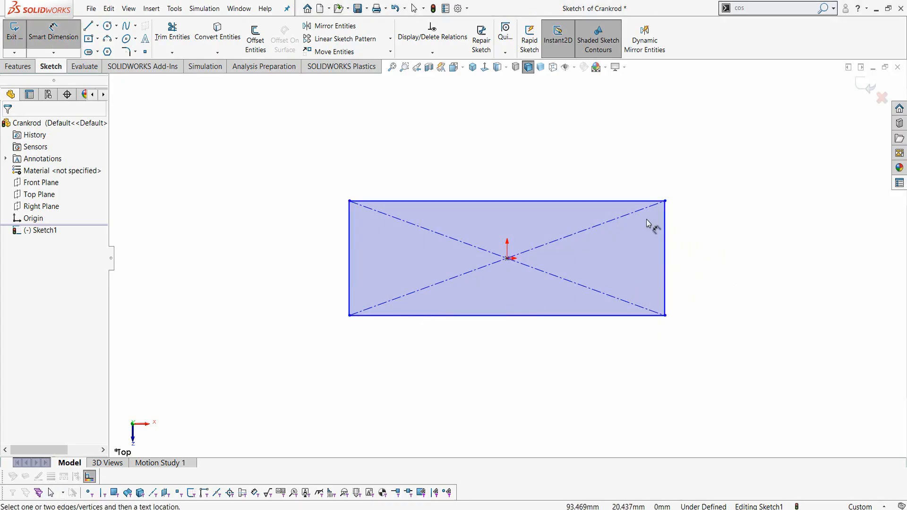
{"action": "left_click", "coordinate": [609, 202]}
{"action": "left_click", "coordinate": [503, 157]}
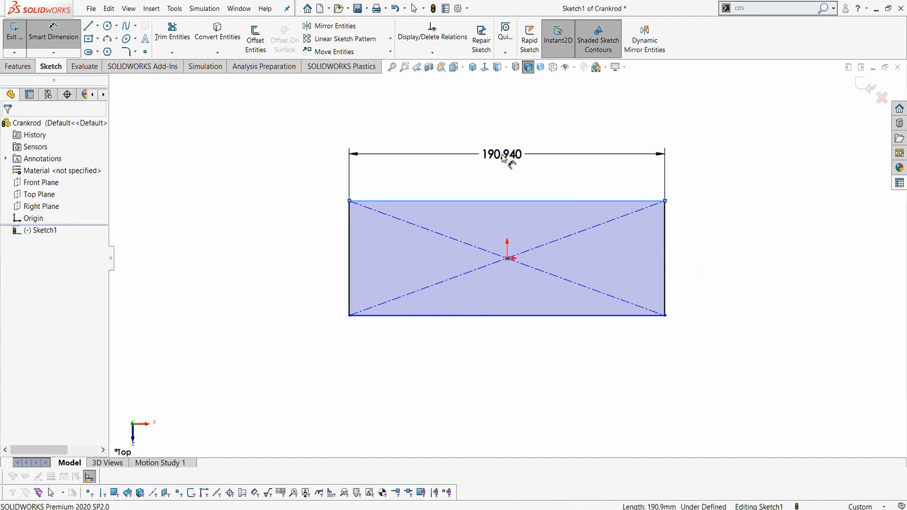
{"action": "type", "text": "20"}
{"action": "key", "text": "Return"}
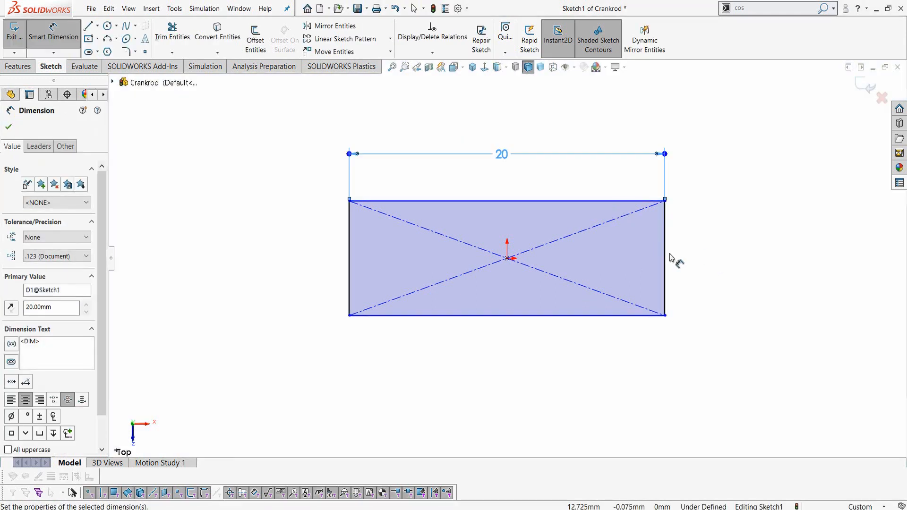
{"action": "left_click", "coordinate": [665, 255]}
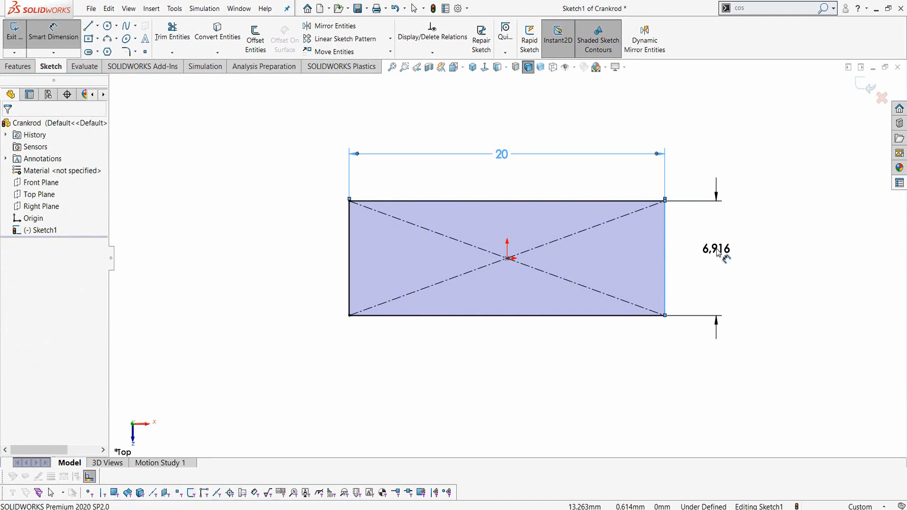
{"action": "left_click", "coordinate": [717, 252]}
{"action": "type", "text": "10"}
{"action": "key", "text": "Return"}
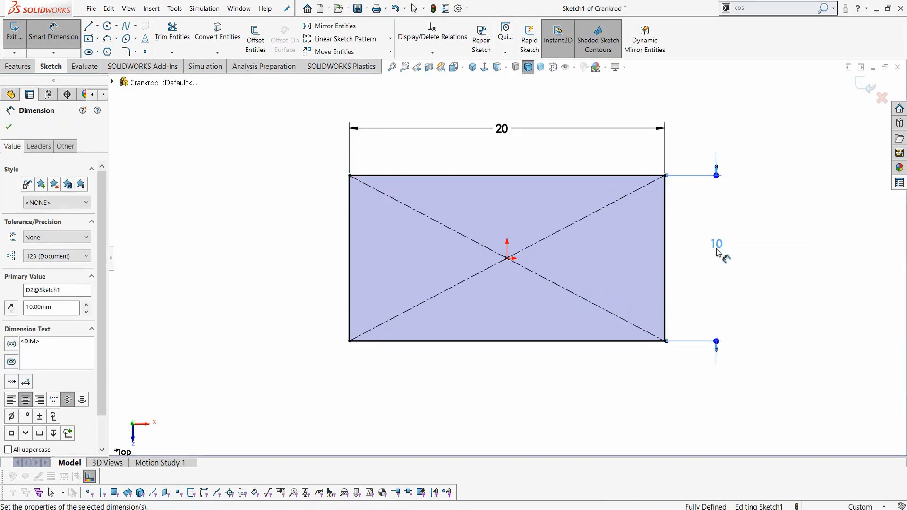
{"action": "left_click", "coordinate": [9, 126]}
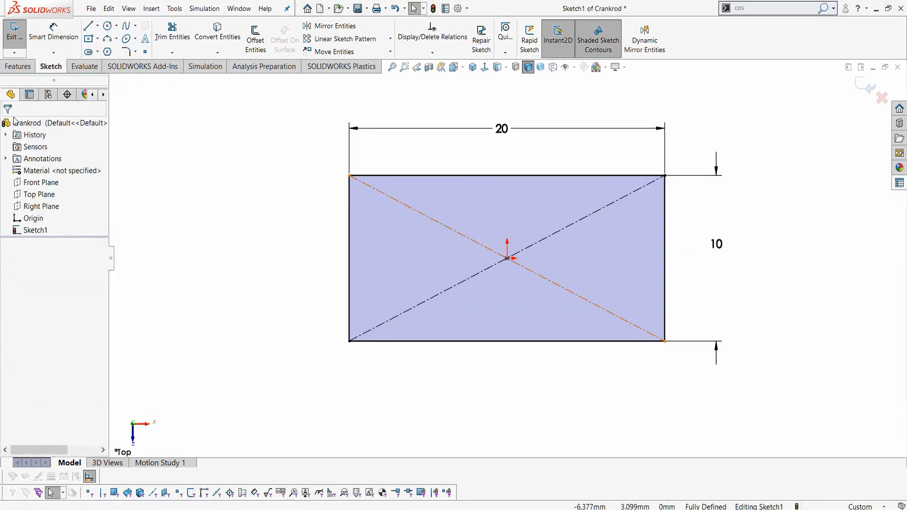
Step: Extrude the rectangle 3 mm with a Blind end condition to form the base plate
{"action": "left_click", "coordinate": [25, 71]}
{"action": "left_click", "coordinate": [19, 38]}
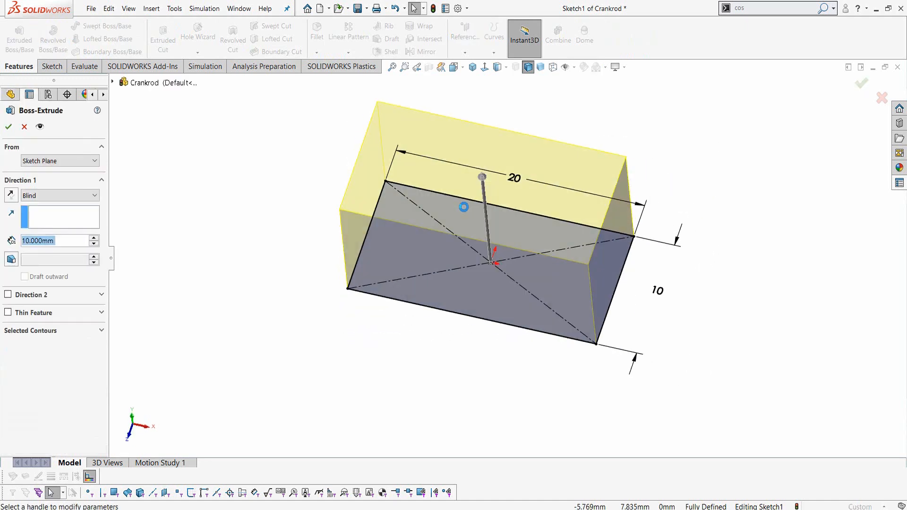
{"action": "type", "text": "2"}
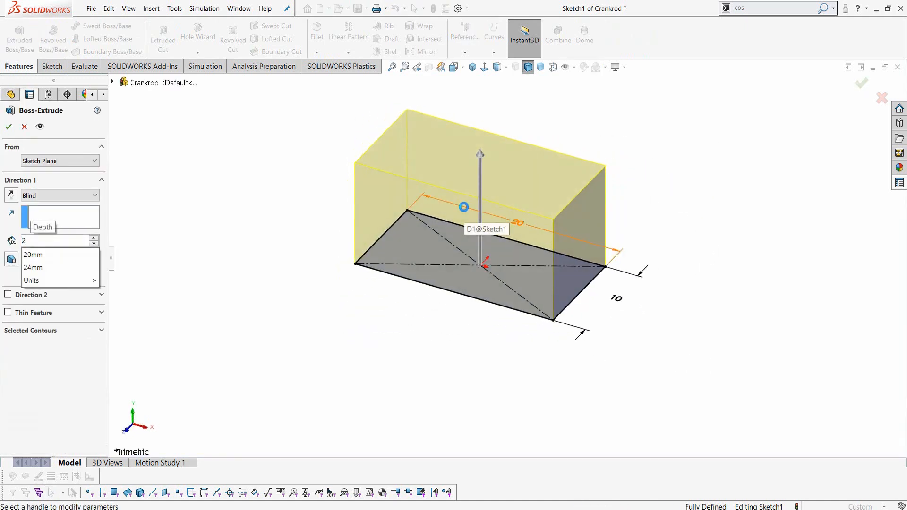
{"action": "key", "text": "BackSpace"}
{"action": "type", "text": "3"}
{"action": "key", "text": "Return"}
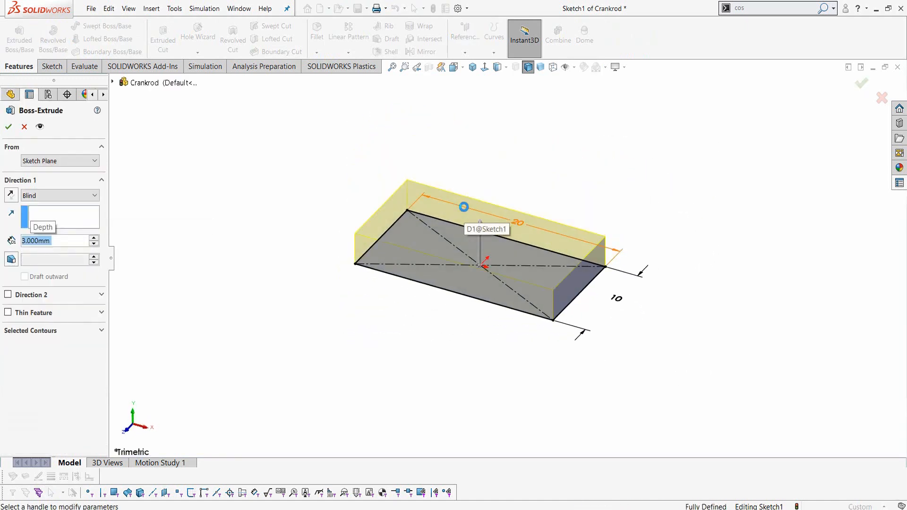
{"action": "left_click", "coordinate": [9, 128]}
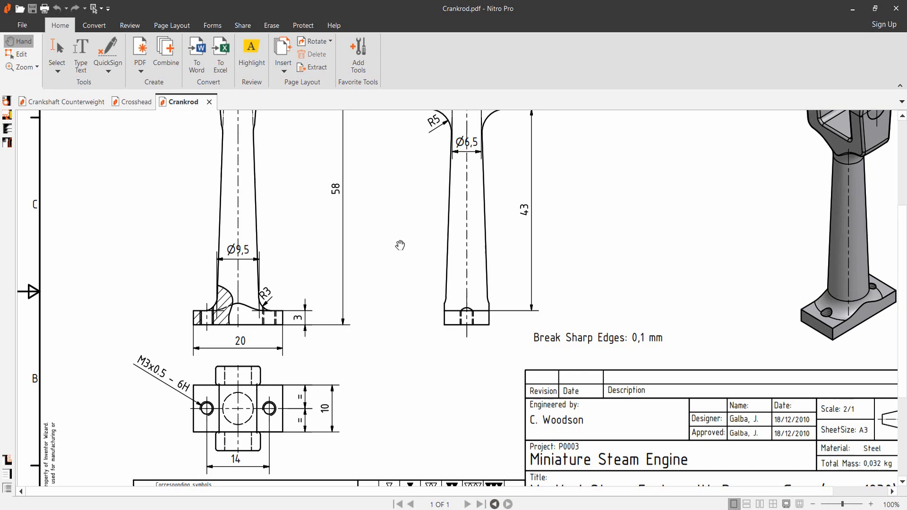
Step: Consult the rod views and sketch a vertical construction line about 22 mm long on the Right Plane, upward from the midpoint of the plate's top edge
{"action": "scroll", "coordinate": [396, 264], "scroll_direction": "up", "scroll_amount": 2}
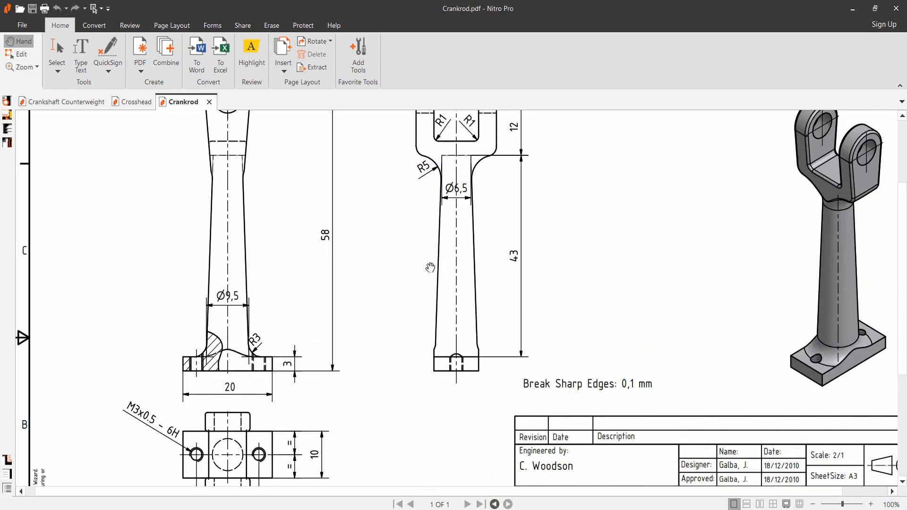
{"action": "scroll", "coordinate": [465, 171], "scroll_direction": "up", "scroll_amount": 1}
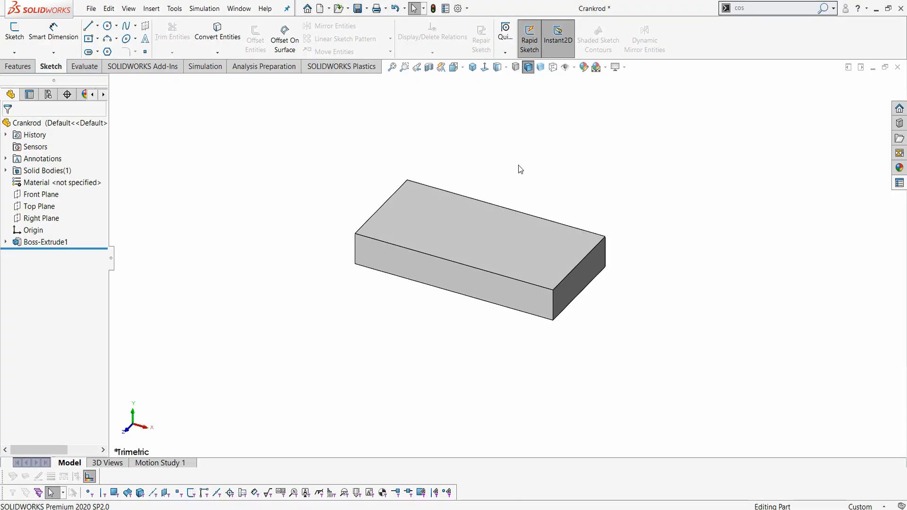
{"action": "left_click", "coordinate": [37, 218]}
{"action": "scroll", "coordinate": [221, 232], "scroll_direction": "up", "scroll_amount": 3}
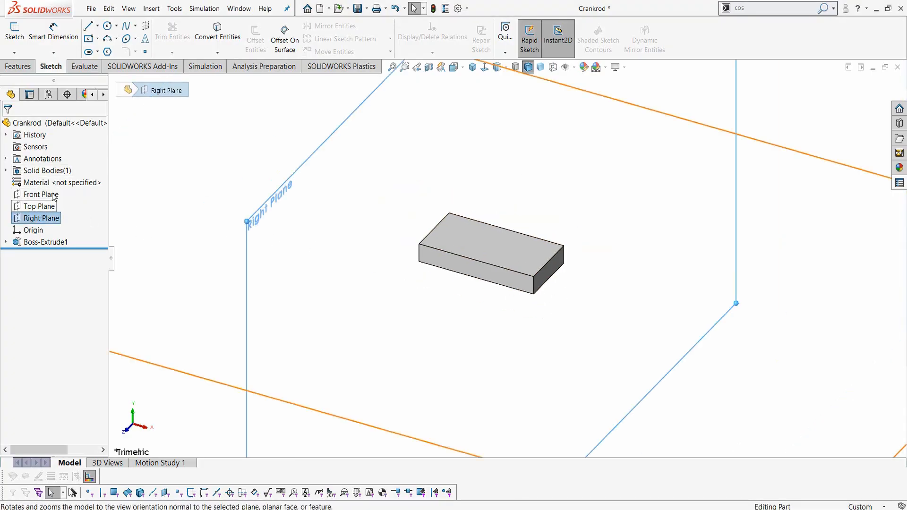
{"action": "left_click", "coordinate": [14, 31]}
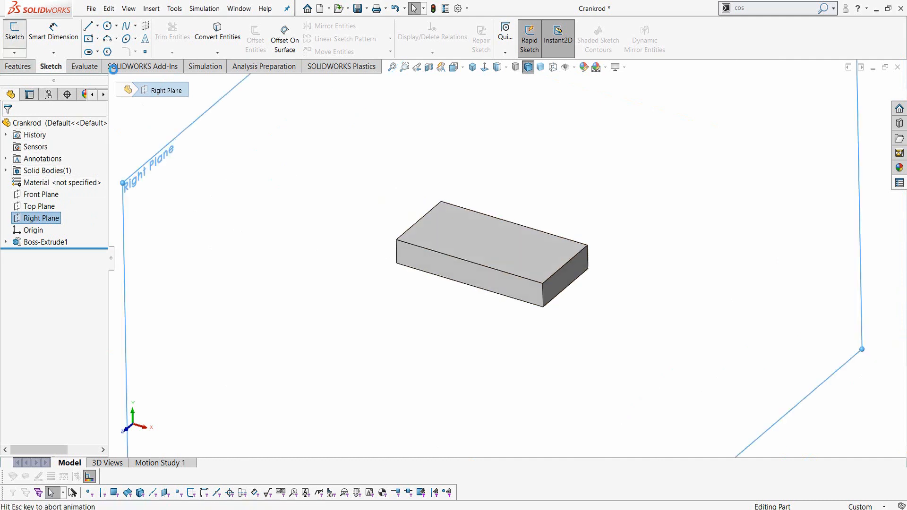
{"action": "scroll", "coordinate": [533, 232], "scroll_direction": "up", "scroll_amount": 6}
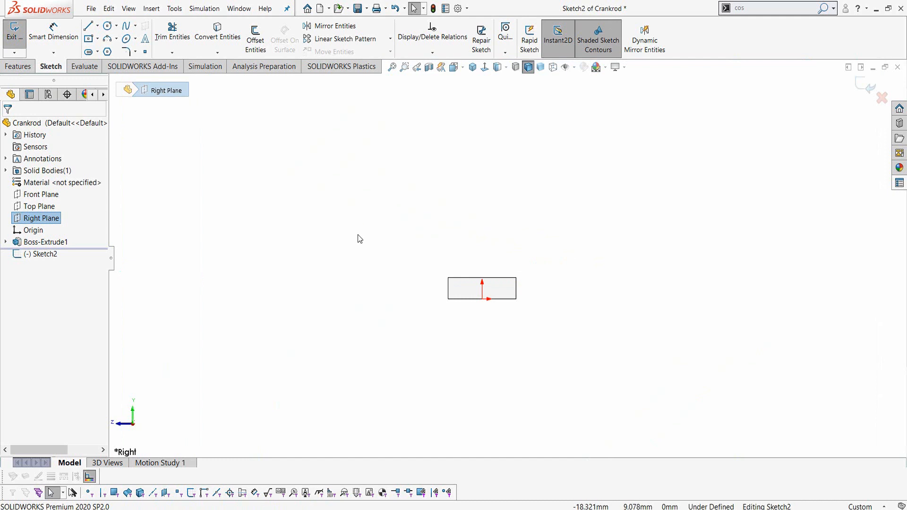
{"action": "right_click_drag", "start_coordinate": [358, 234], "coordinate": [385, 212]}
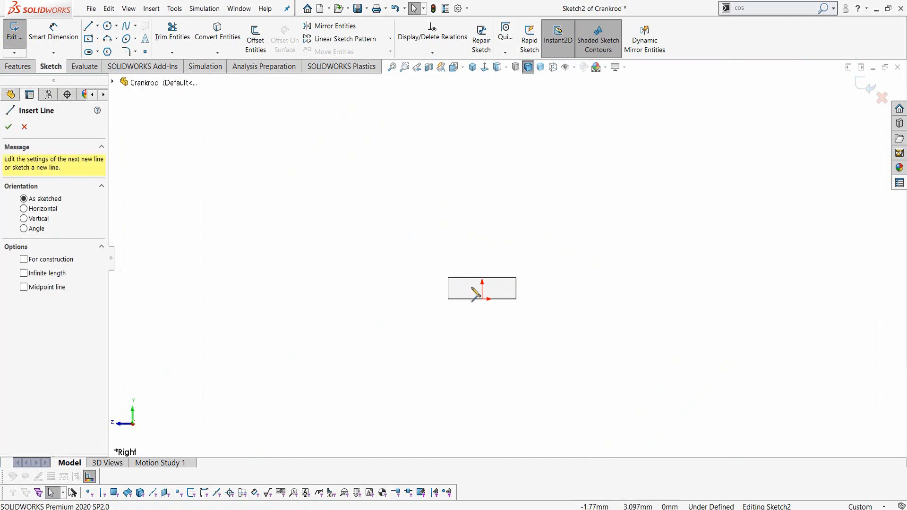
{"action": "left_click", "coordinate": [482, 277]}
{"action": "left_click", "coordinate": [482, 120]}
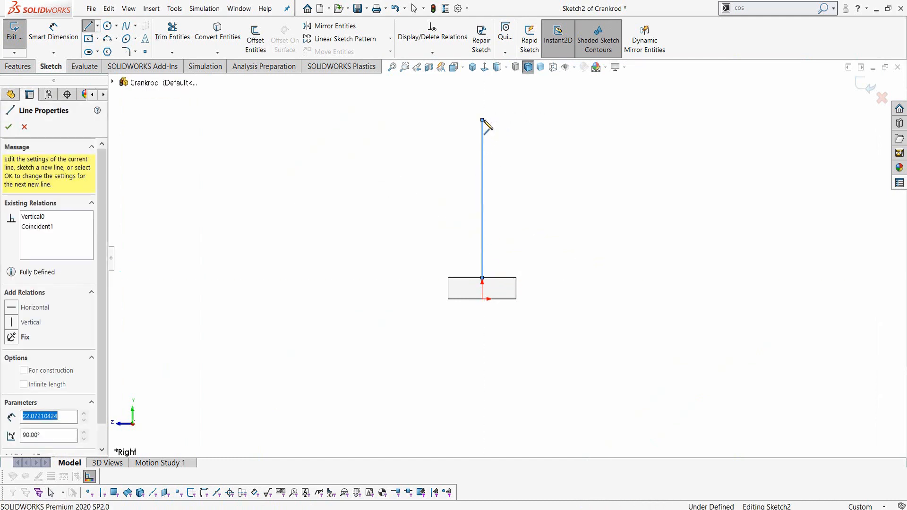
{"action": "right_click", "coordinate": [482, 119]}
{"action": "left_click", "coordinate": [508, 125]}
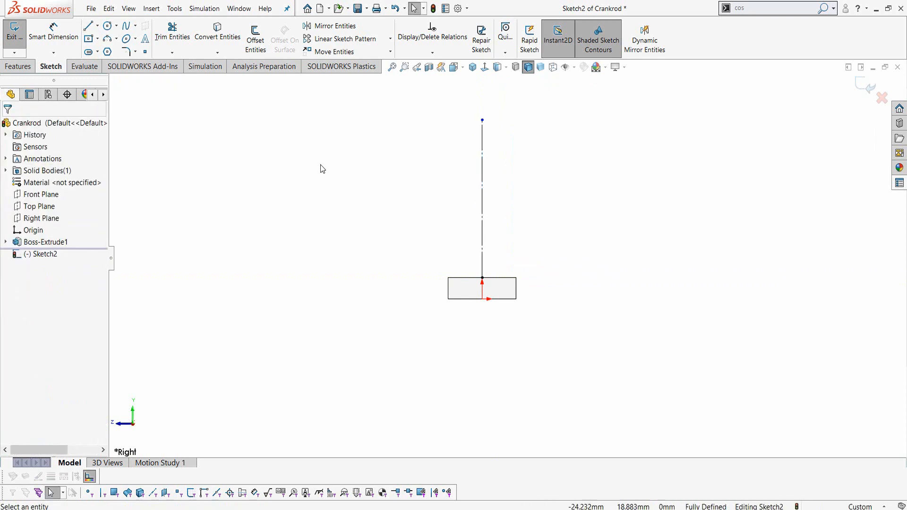
Step: Sketch the rod's tapered half-profile from the centreline's upper end to its foot, about 3.65 mm wide at the base
{"action": "right_click_drag", "start_coordinate": [320, 169], "coordinate": [360, 140]}
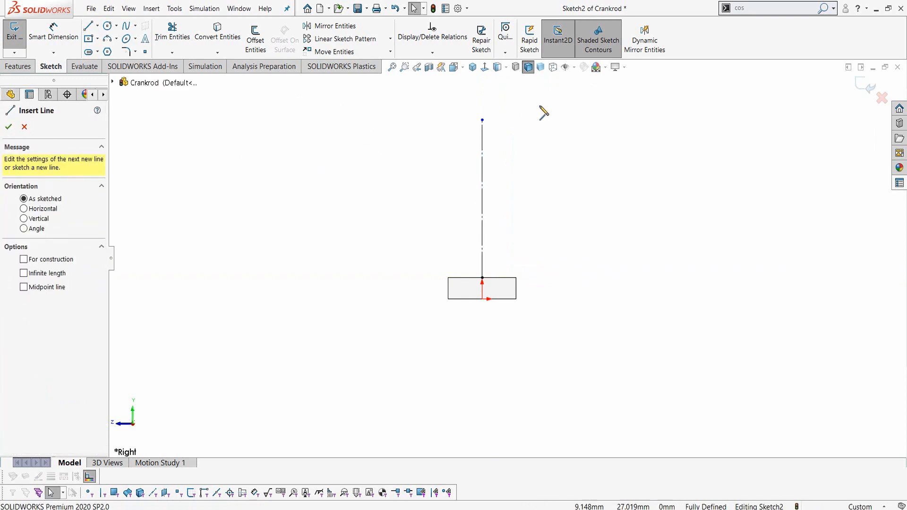
{"action": "left_click", "coordinate": [482, 119]}
{"action": "left_click", "coordinate": [502, 129]}
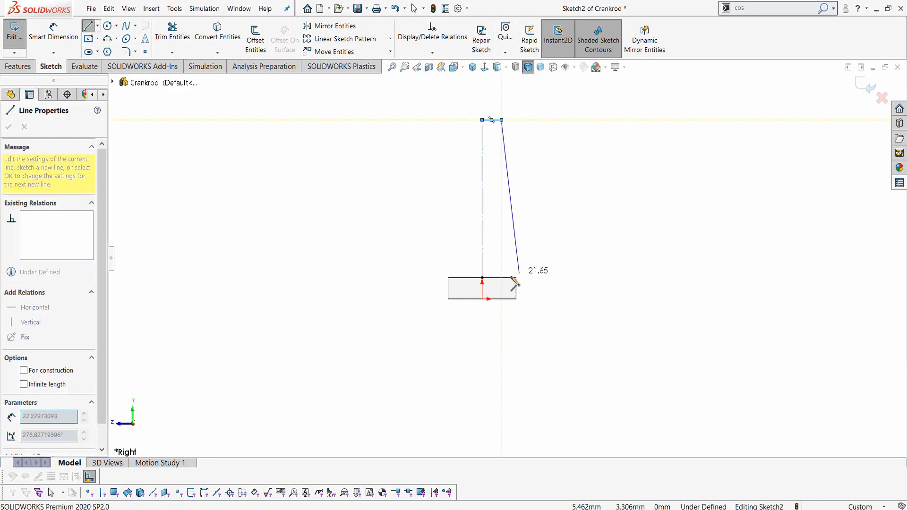
{"action": "left_click", "coordinate": [504, 279]}
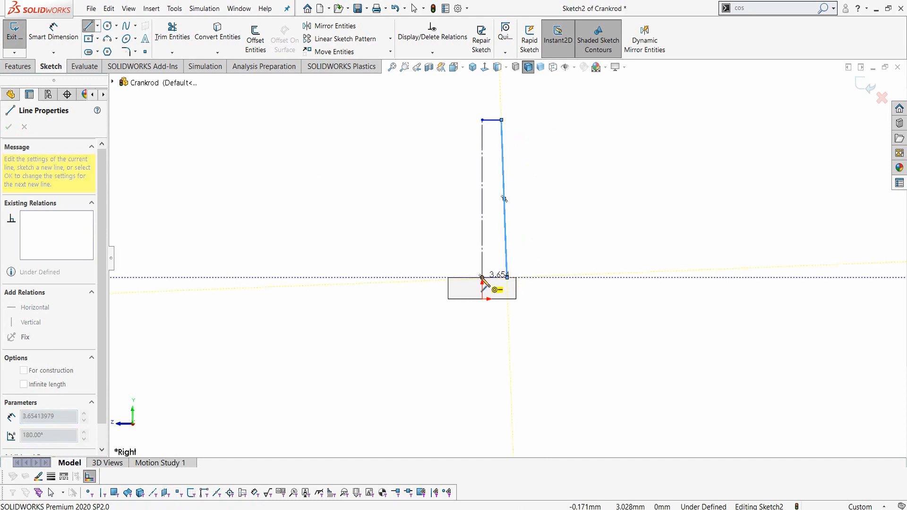
{"action": "left_click", "coordinate": [482, 278]}
{"action": "key", "text": "Escape"}
{"action": "scroll", "coordinate": [516, 213], "scroll_direction": "down", "scroll_amount": 1}
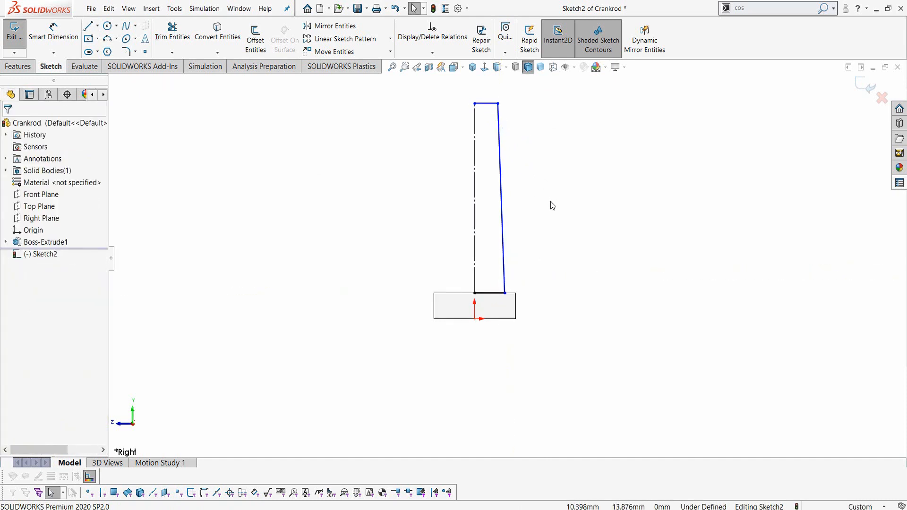
{"action": "right_click_drag", "start_coordinate": [582, 227], "coordinate": [577, 189]}
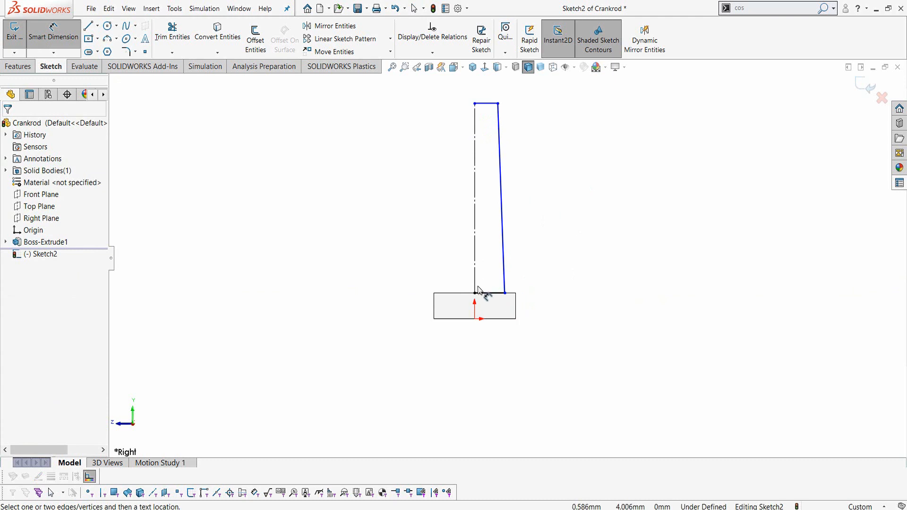
{"action": "scroll", "coordinate": [498, 285], "scroll_direction": "down", "scroll_amount": 1}
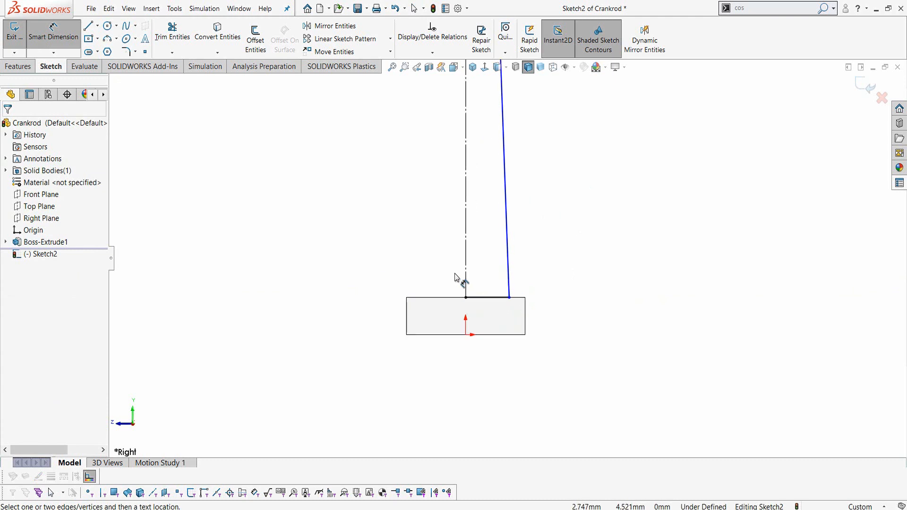
{"action": "left_click", "coordinate": [466, 297]}
{"action": "left_click", "coordinate": [509, 297]}
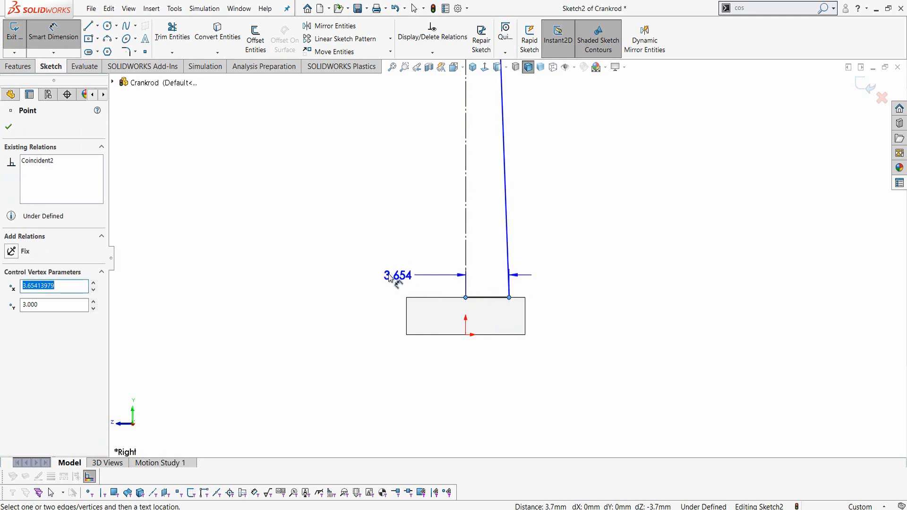
{"action": "left_click", "coordinate": [510, 297]}
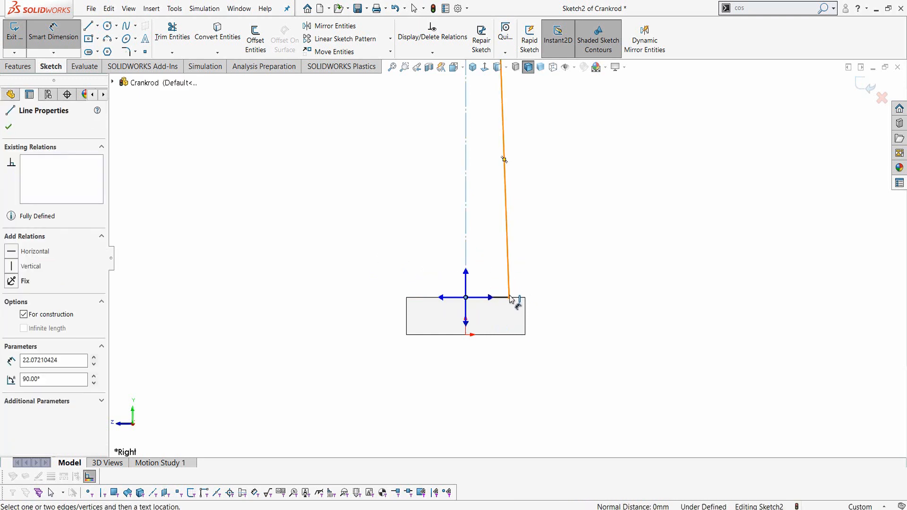
{"action": "key", "text": "Escape"}
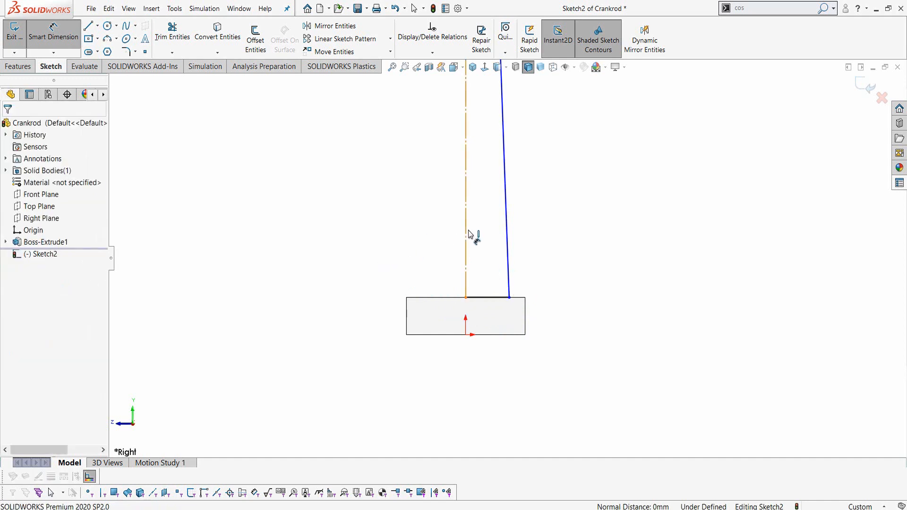
{"action": "left_click", "coordinate": [509, 286]}
{"action": "left_click", "coordinate": [465, 276]}
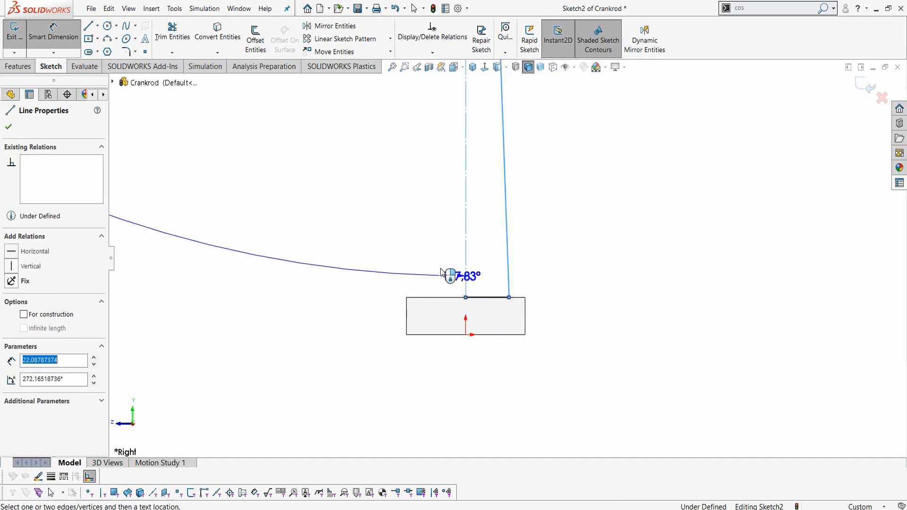
{"action": "key", "text": "Escape"}
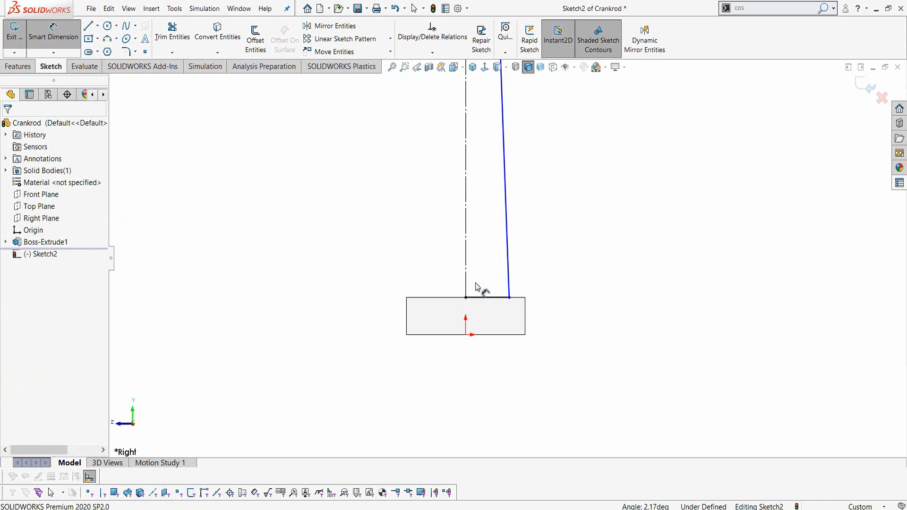
Step: Dimension the foot of the rod profile across the centreline as a 9.5 mm diameter
{"action": "left_click", "coordinate": [465, 278]}
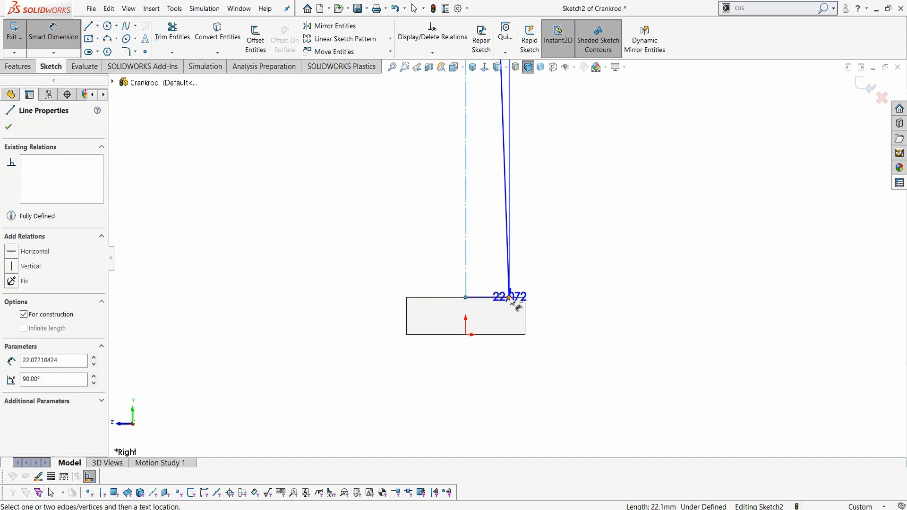
{"action": "left_click", "coordinate": [510, 297]}
{"action": "left_click", "coordinate": [449, 315]}
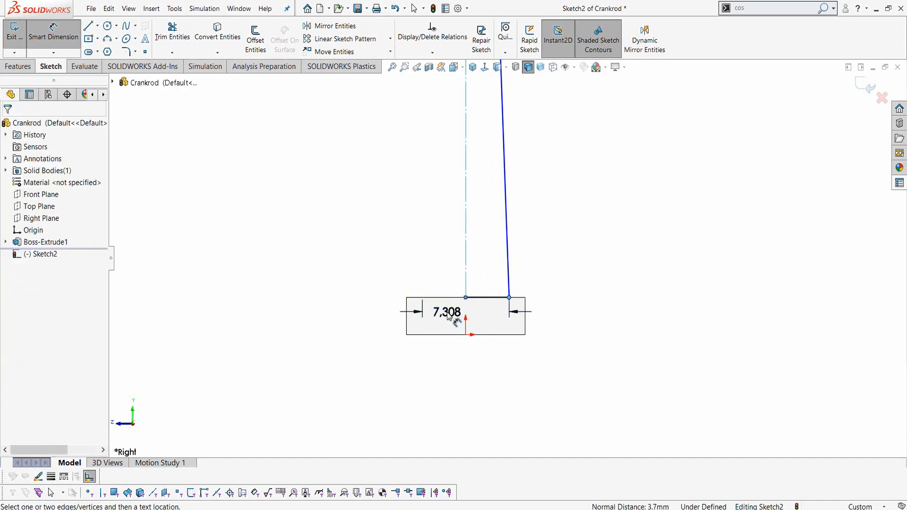
{"action": "type", "text": "9.5"}
{"action": "key", "text": "Return"}
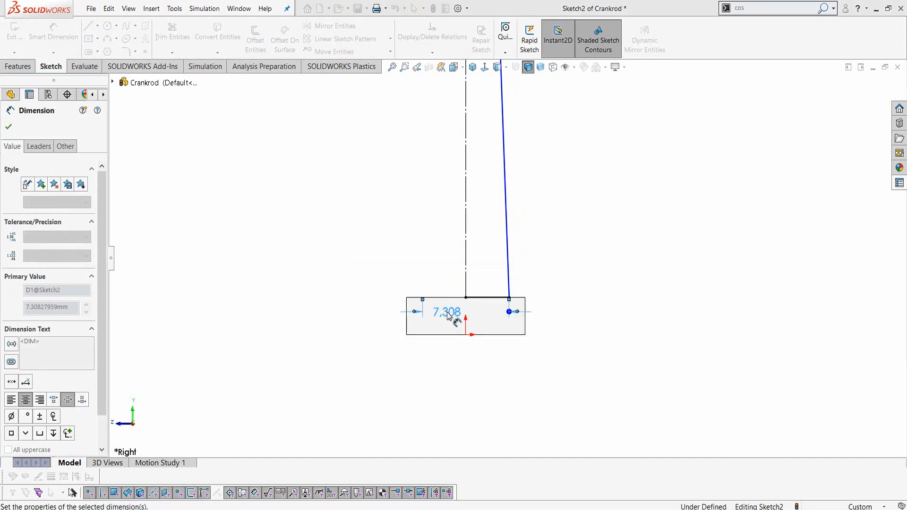
Step: Dimension the upper end of the rod profile across the centreline as a 6.5 mm diameter
{"action": "scroll", "coordinate": [500, 227], "scroll_direction": "up", "scroll_amount": 2}
{"action": "scroll", "coordinate": [514, 178], "scroll_direction": "down", "scroll_amount": 4}
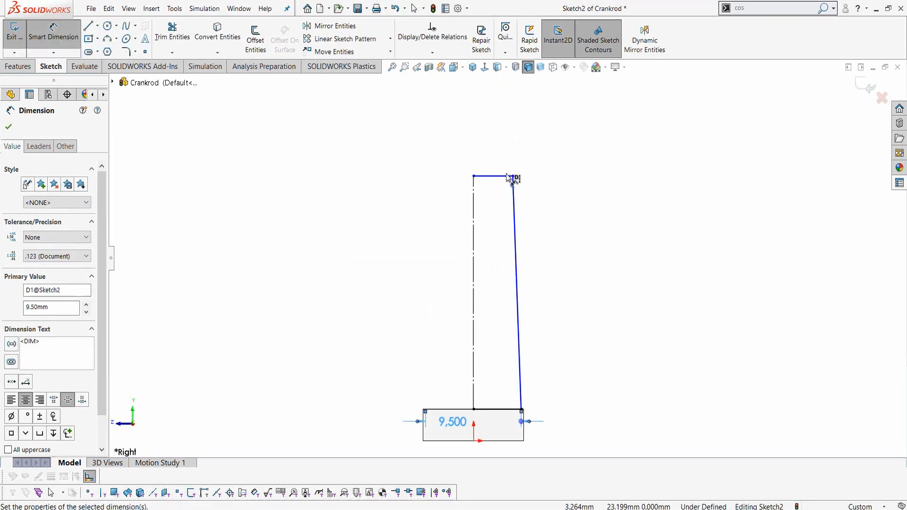
{"action": "left_click", "coordinate": [519, 198]}
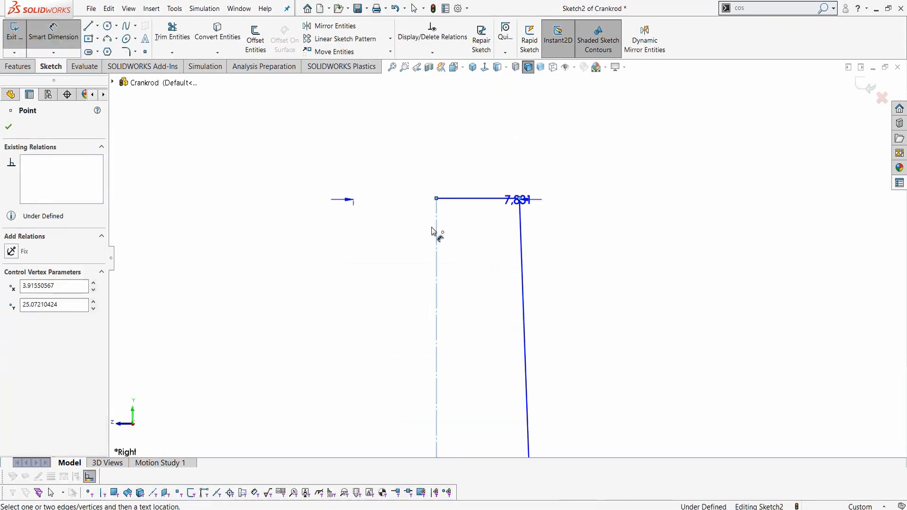
{"action": "left_click", "coordinate": [444, 152]}
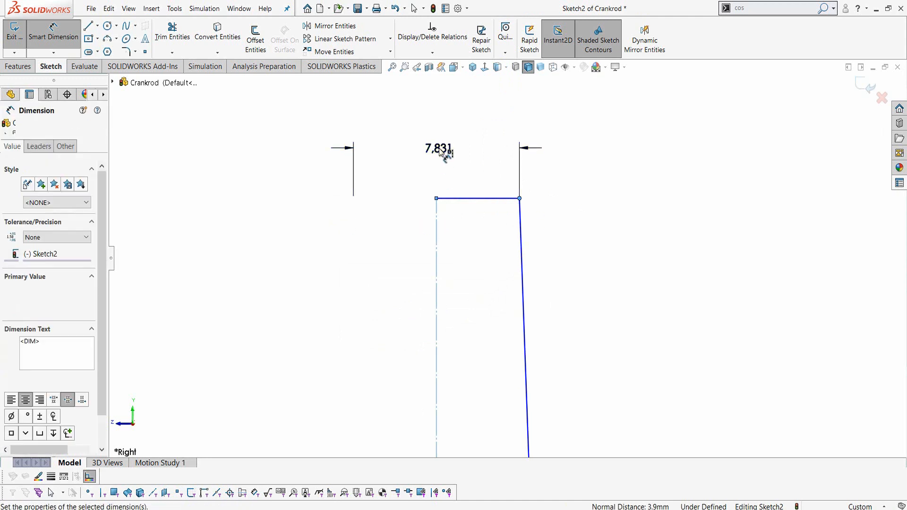
{"action": "key", "text": "Escape"}
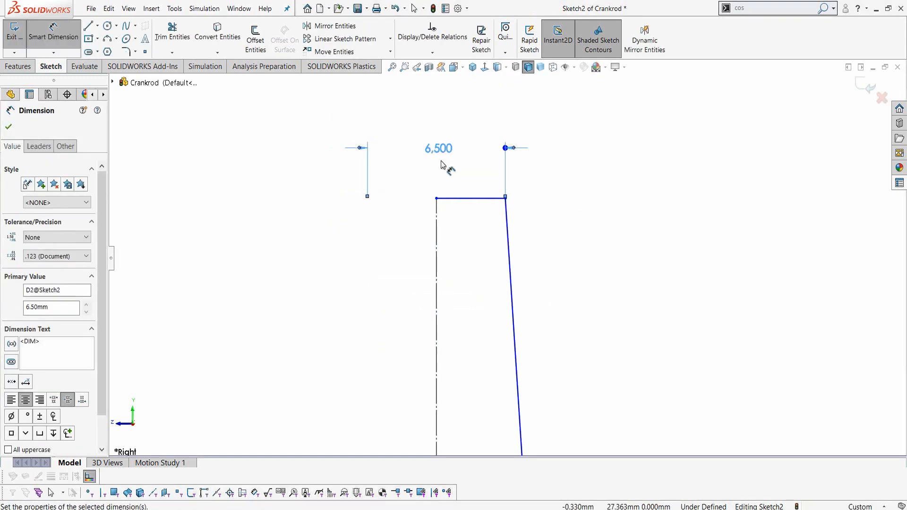
Step: Check the rod's height in the Crankrod drawing and dimension the profile 43 mm between its upper and lower horizontal lines
{"action": "scroll", "coordinate": [509, 257], "scroll_direction": "up", "scroll_amount": 6}
{"action": "key", "text": "alt+Tab"}
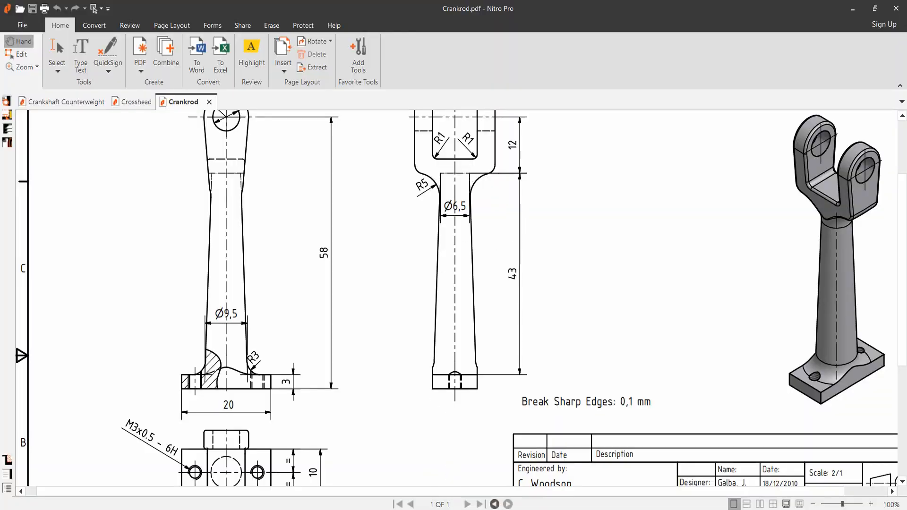
{"action": "key", "text": "alt+Tab"}
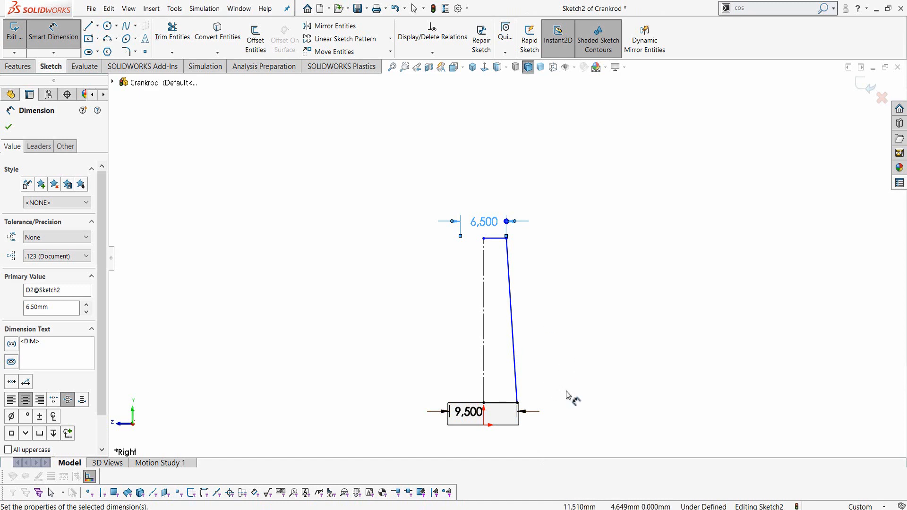
{"action": "key", "text": "Escape"}
{"action": "right_click_drag", "start_coordinate": [571, 320], "coordinate": [565, 279]}
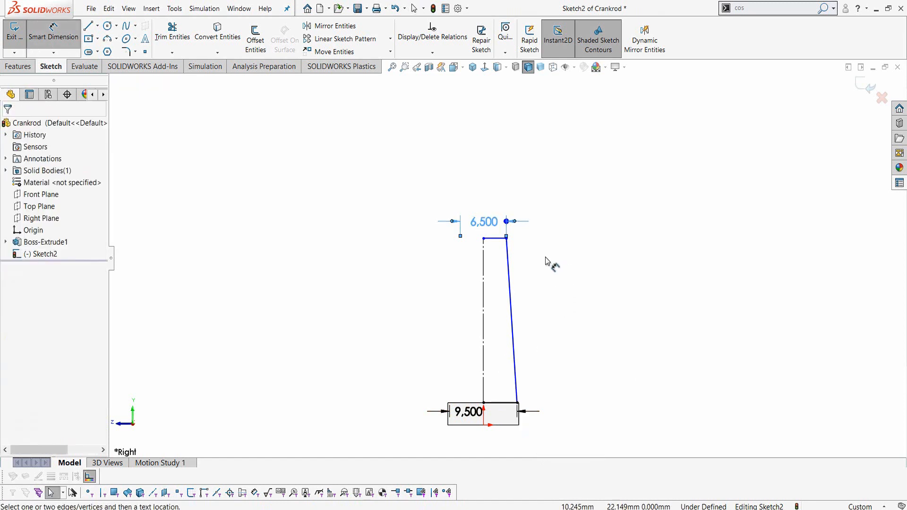
{"action": "left_click", "coordinate": [491, 243]}
{"action": "left_click", "coordinate": [507, 403]}
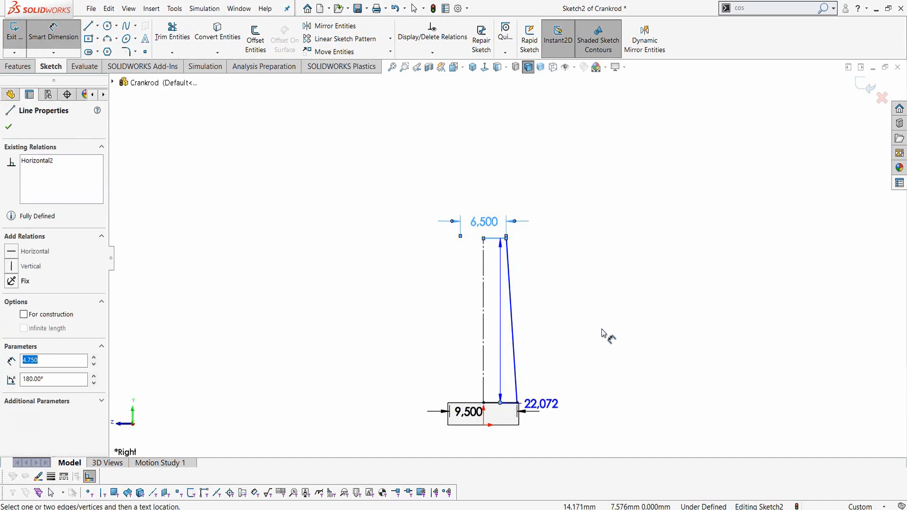
{"action": "left_click", "coordinate": [605, 328]}
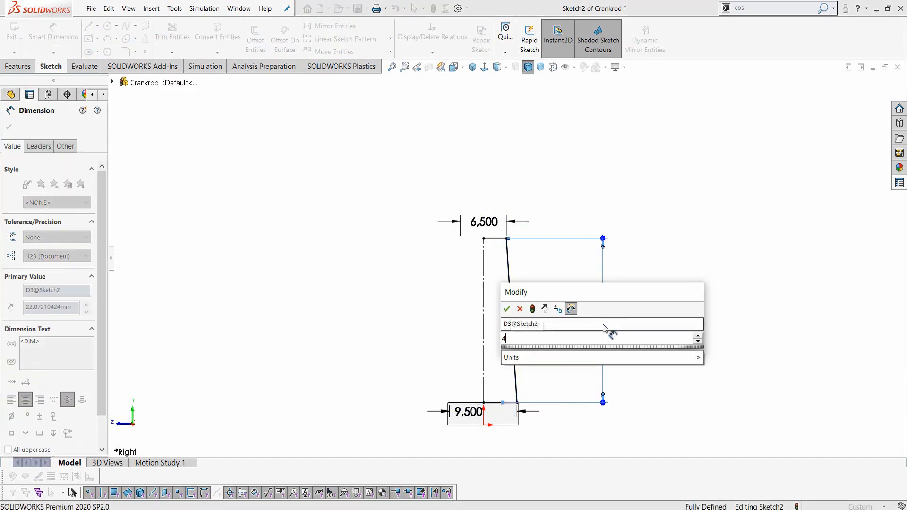
{"action": "type", "text": "43"}
{"action": "key", "text": "Return"}
{"action": "key", "text": "Escape"}
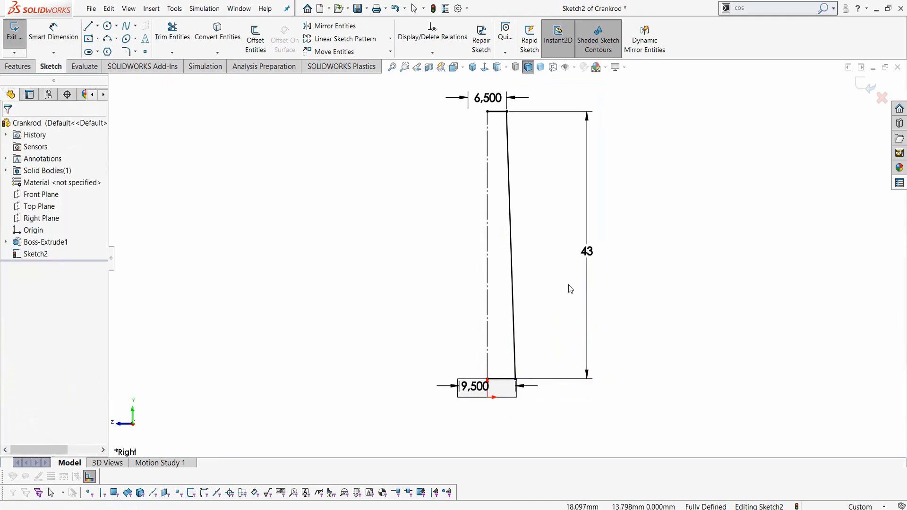
Step: Revolve the tapered profile 360 degrees about the vertical centreline, merged with the base plate
{"action": "left_click", "coordinate": [29, 69]}
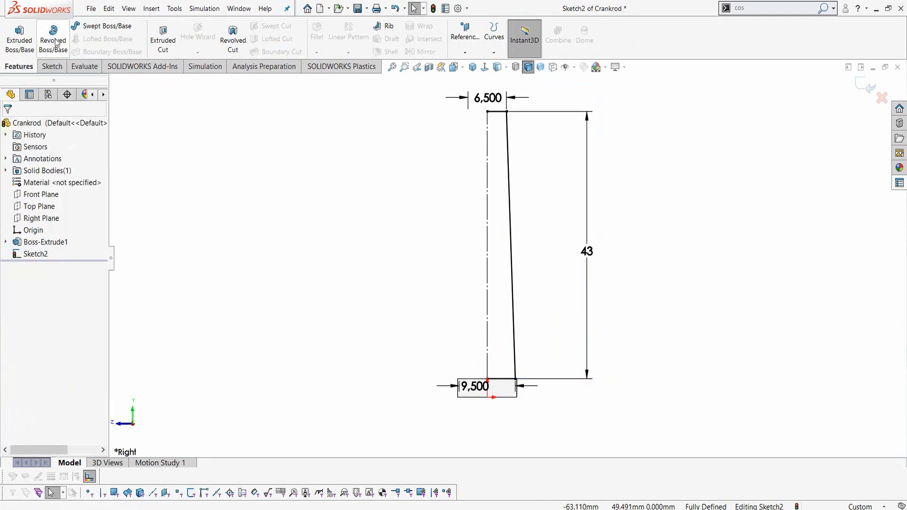
{"action": "left_click", "coordinate": [56, 42]}
{"action": "left_click", "coordinate": [479, 266]}
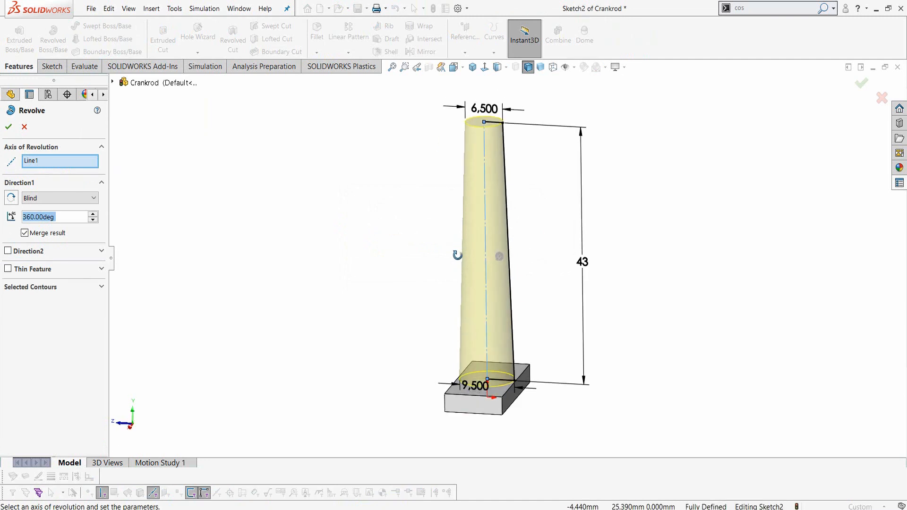
{"action": "middle_click_drag", "start_coordinate": [530, 328], "coordinate": [569, 318]}
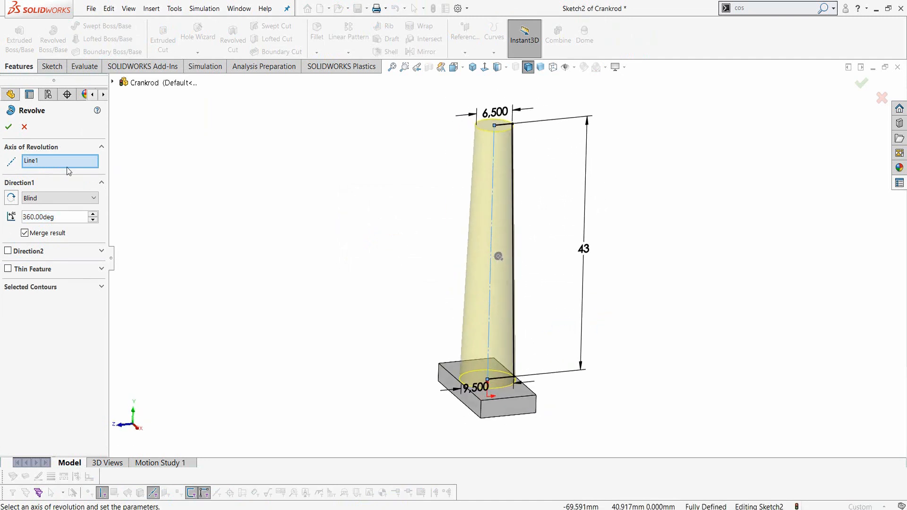
{"action": "left_click", "coordinate": [11, 127]}
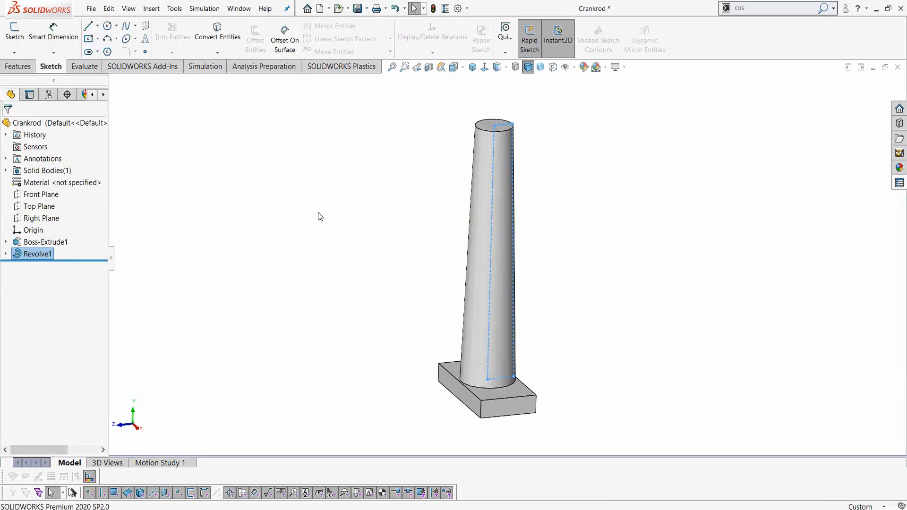
Step: Consult the fork views and sketch two concentric circles on the Right Plane, centred about 60 mm above the origin, the outer radius about 5 mm
{"action": "key", "text": "alt+Tab"}
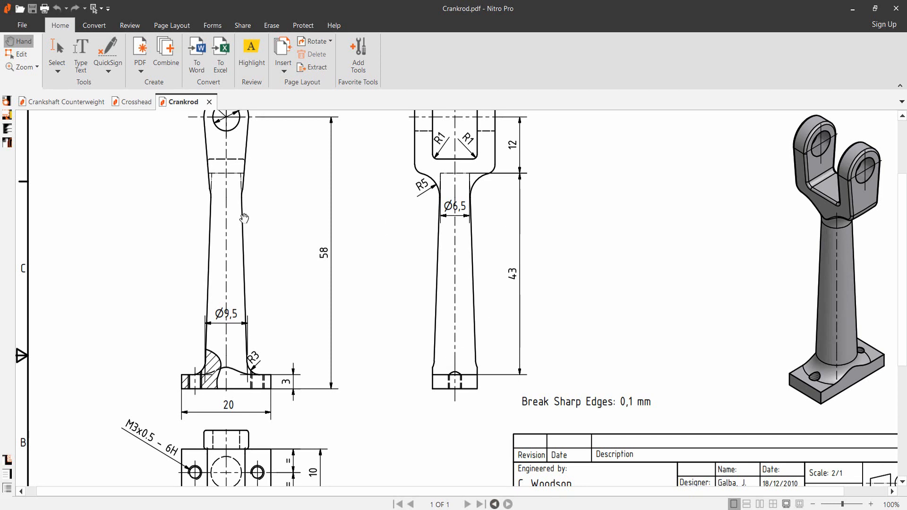
{"action": "scroll", "coordinate": [276, 199], "scroll_direction": "up", "scroll_amount": 3}
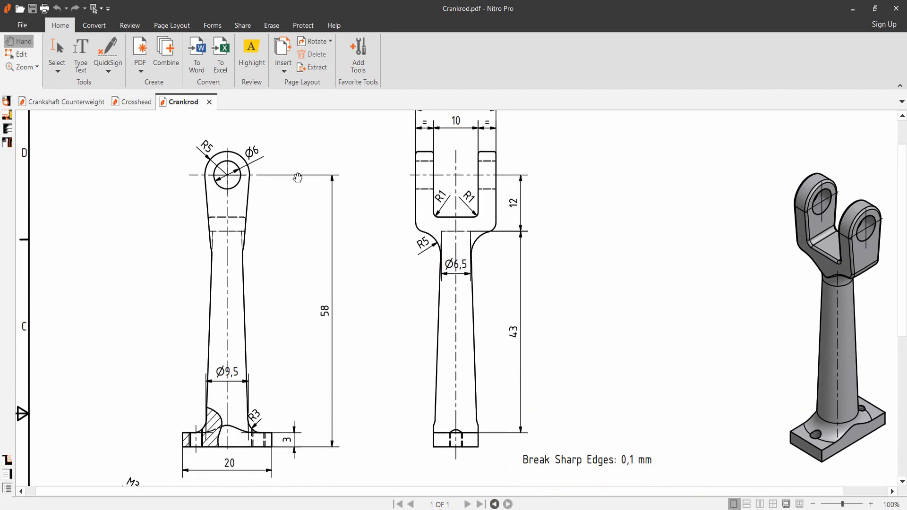
{"action": "key", "text": "alt+Tab"}
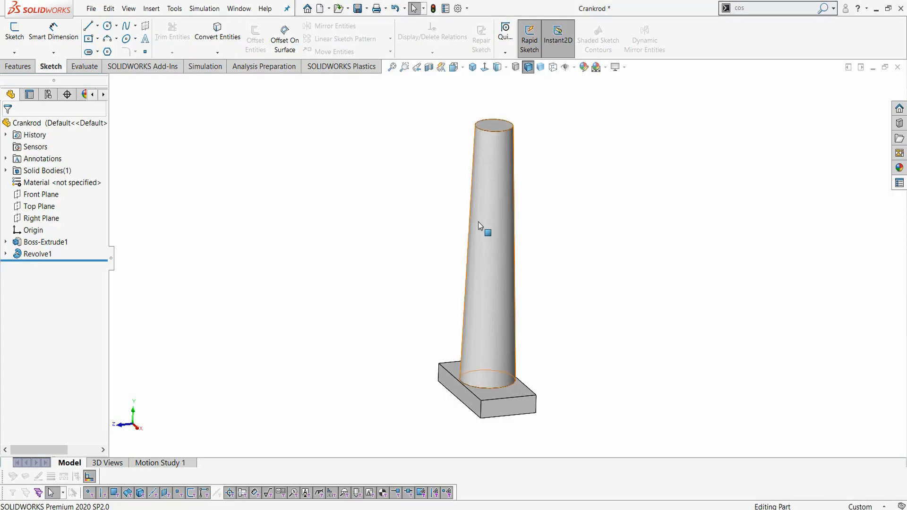
{"action": "left_click", "coordinate": [46, 219]}
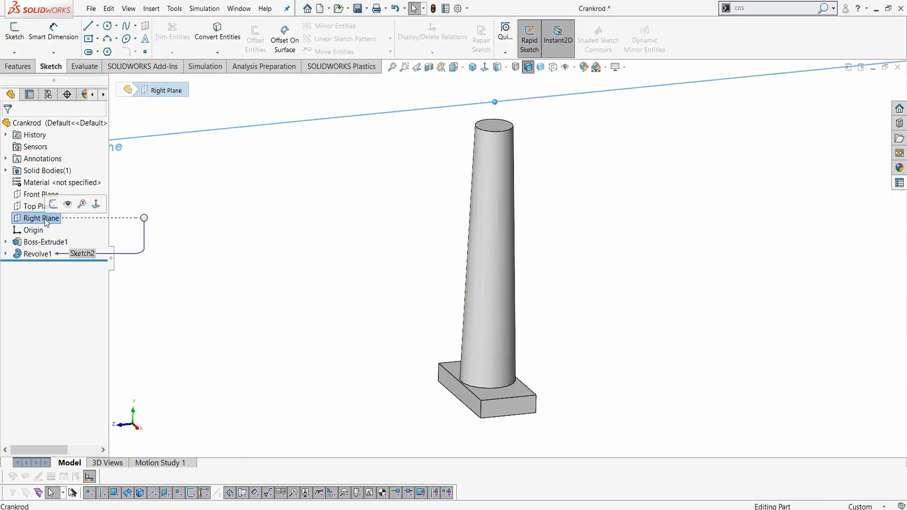
{"action": "left_click", "coordinate": [54, 204]}
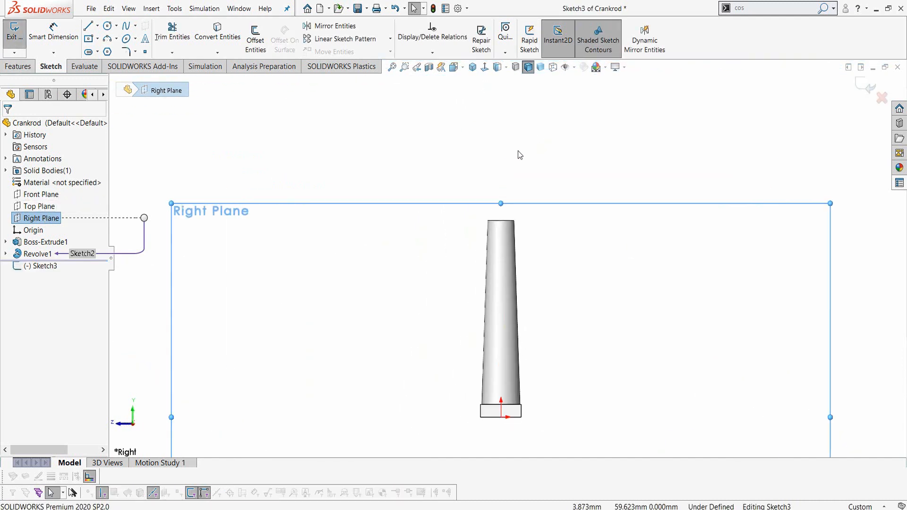
{"action": "left_click", "coordinate": [435, 136]}
{"action": "right_click_drag", "start_coordinate": [405, 131], "coordinate": [461, 129]}
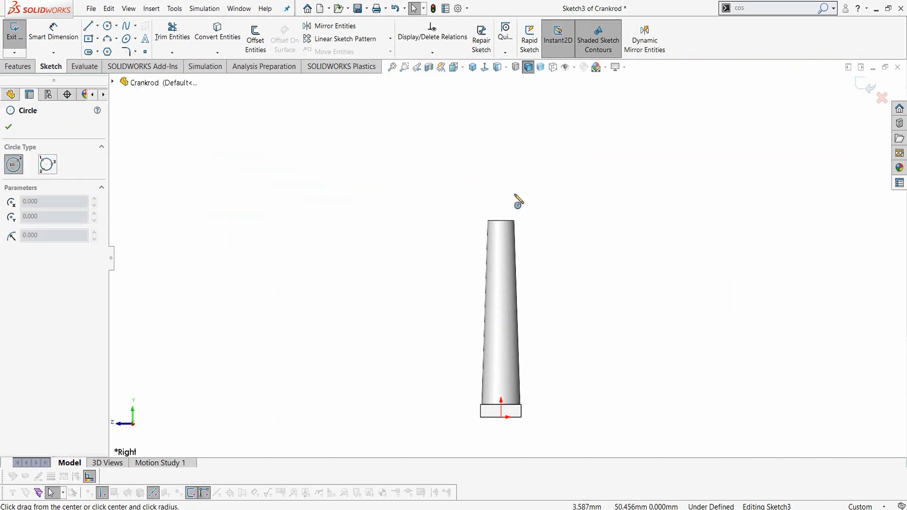
{"action": "left_click", "coordinate": [501, 160]}
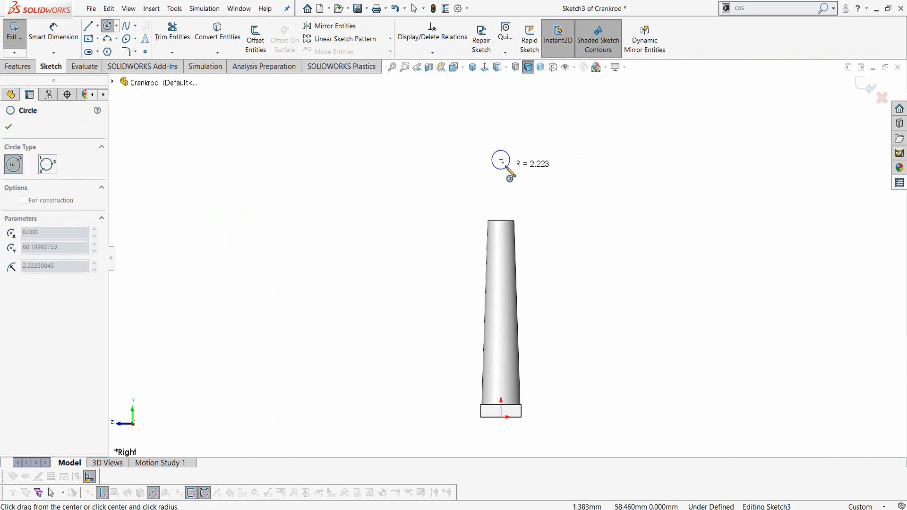
{"action": "left_click", "coordinate": [509, 169]}
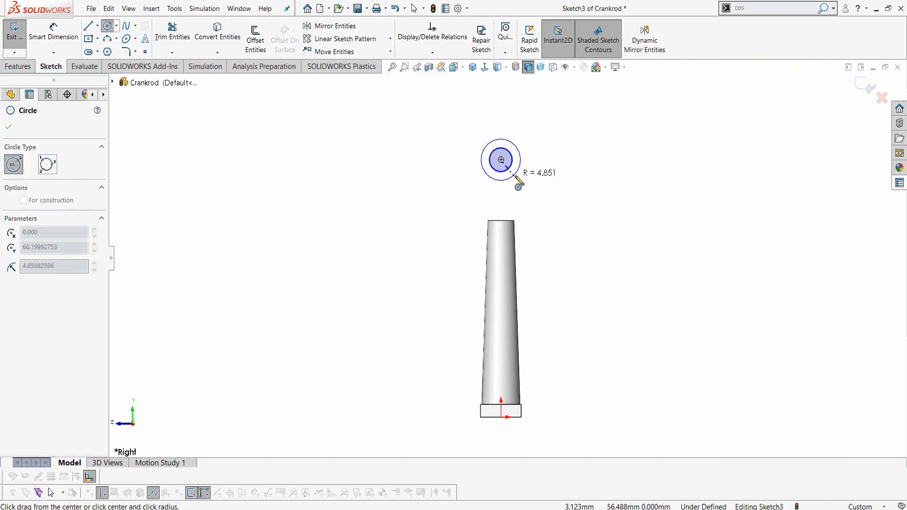
{"action": "left_click", "coordinate": [516, 179]}
{"action": "key", "text": "Escape"}
Step: Check the fork views in the Crankrod drawing and dimension the outer circle's diameter as 10 mm
{"action": "key", "text": "alt+Tab"}
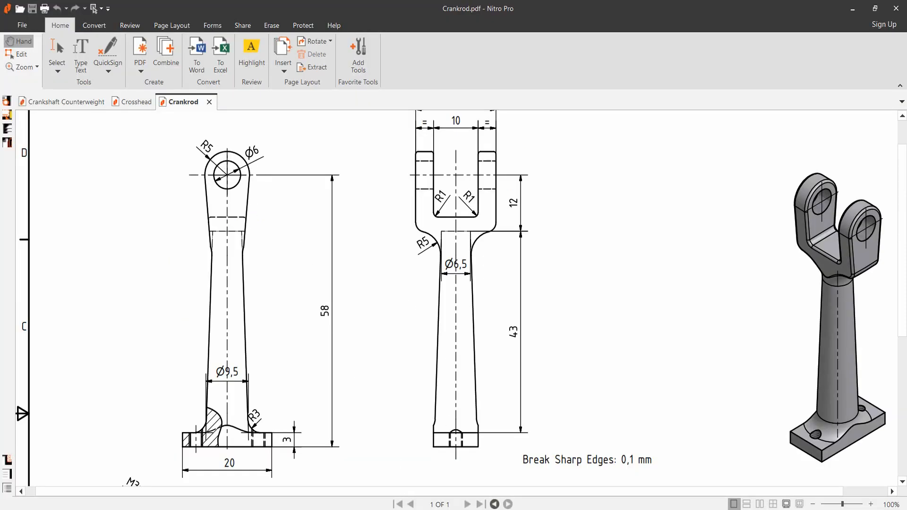
{"action": "key", "text": "alt+Tab"}
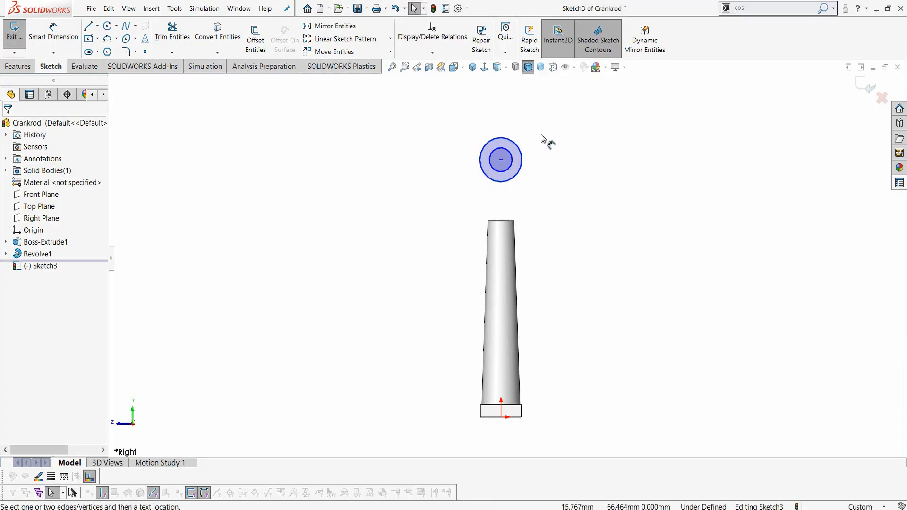
{"action": "key", "text": "d"}
{"action": "left_click", "coordinate": [517, 145]}
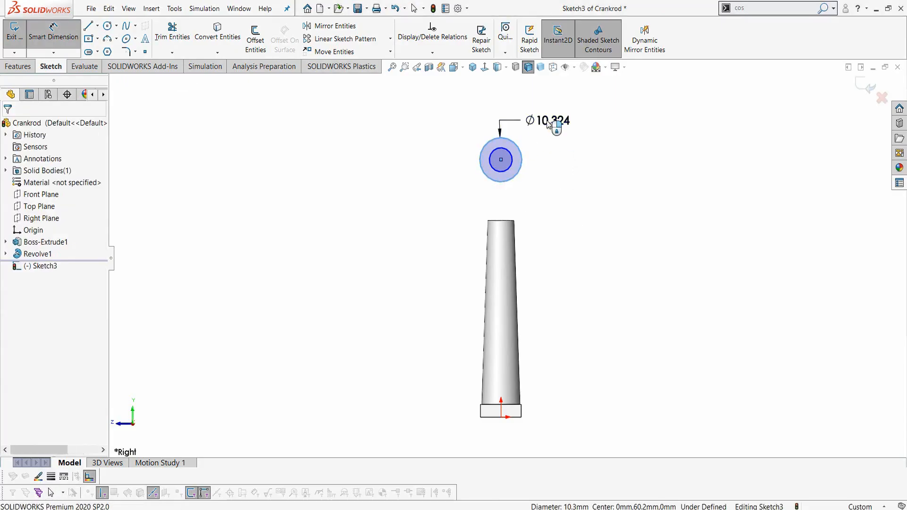
{"action": "left_click", "coordinate": [548, 124]}
{"action": "key", "text": "Return"}
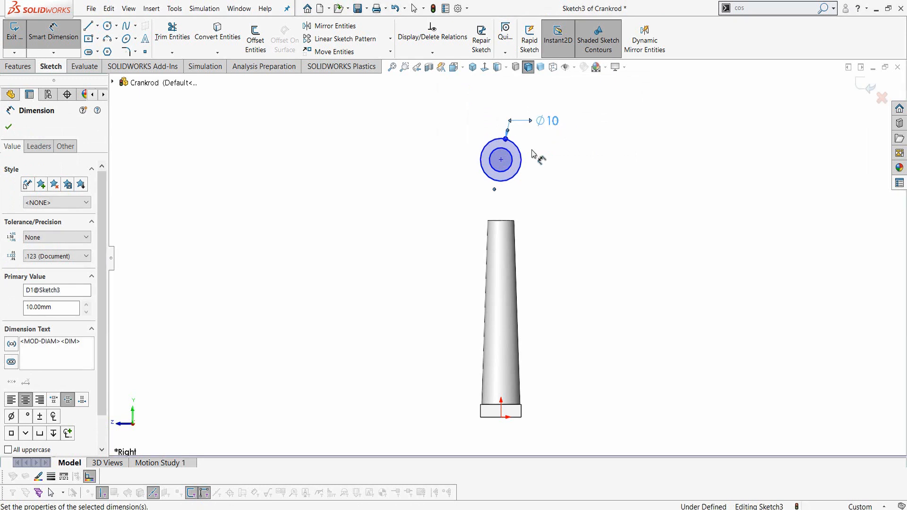
Step: Dimension the inner circle's diameter as 6 mm
{"action": "left_click", "coordinate": [537, 166]}
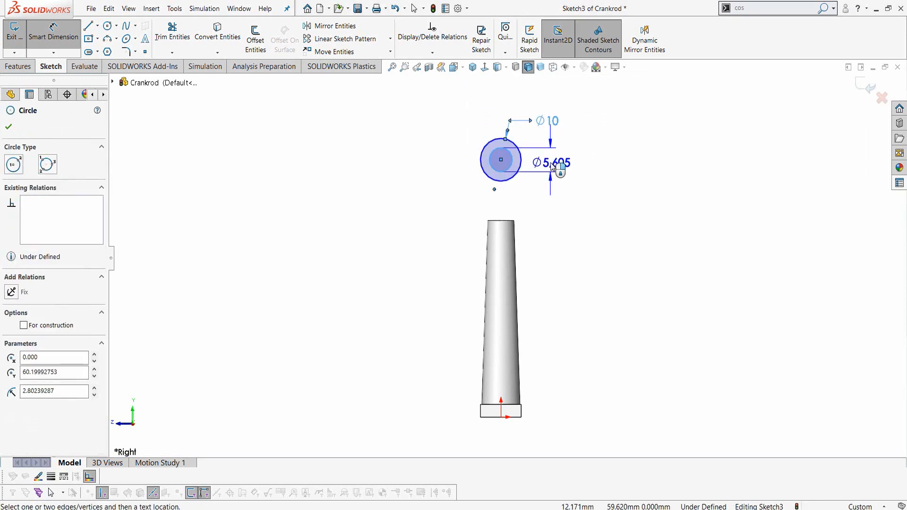
{"action": "left_click", "coordinate": [551, 166]}
{"action": "type", "text": "6"}
{"action": "key", "text": "Return"}
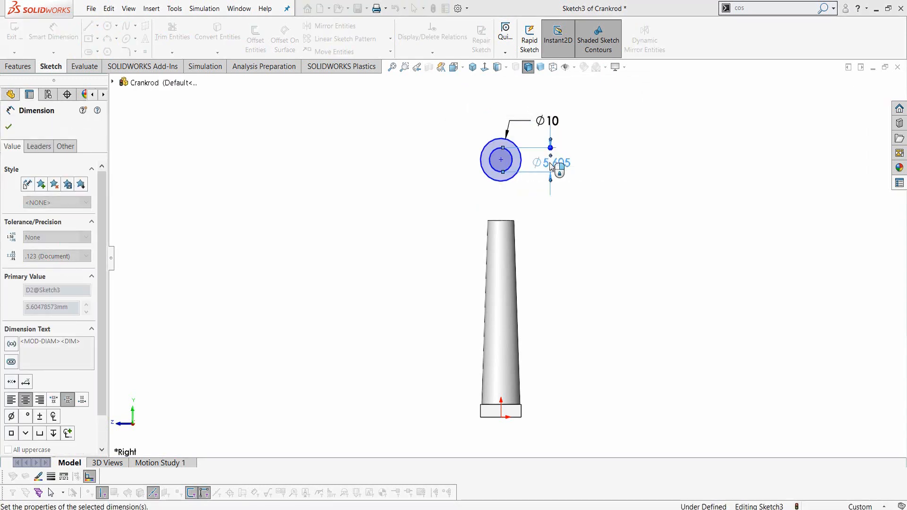
{"action": "key", "text": "Escape"}
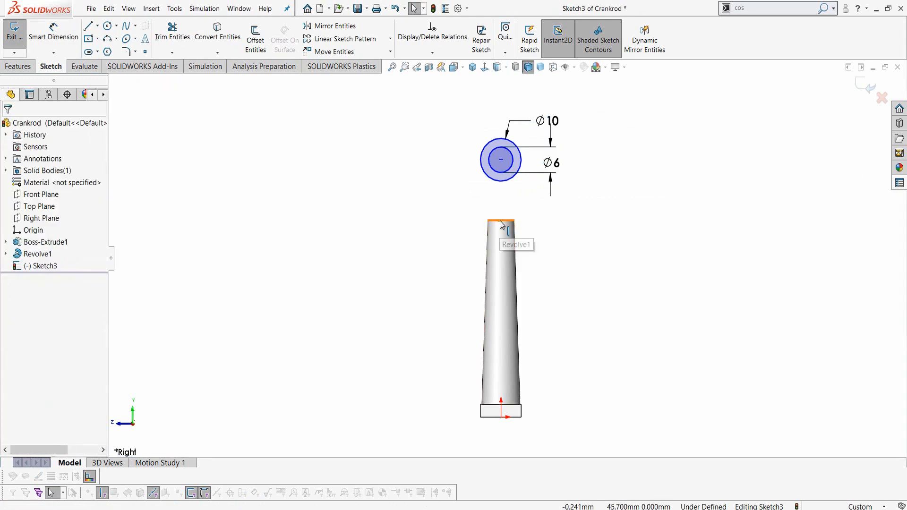
Step: Convert the tapered rod's upper circular edge into a line in the fork sketch
{"action": "left_click", "coordinate": [501, 221]}
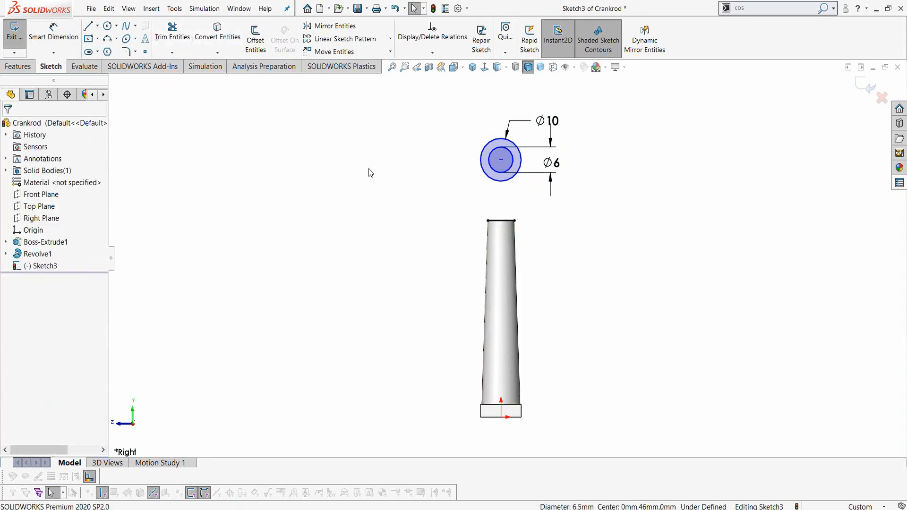
{"action": "right_click_drag", "start_coordinate": [369, 169], "coordinate": [338, 169]}
{"action": "key", "text": "Escape"}
Step: Dimension the circles' centre 12 mm above the converted line at the rod's upper end
{"action": "right_click_drag", "start_coordinate": [599, 273], "coordinate": [599, 201]}
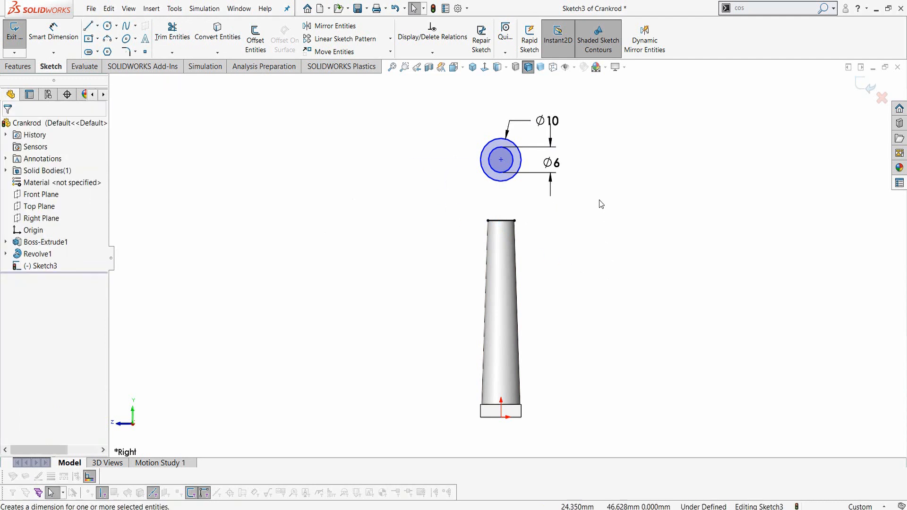
{"action": "left_click", "coordinate": [501, 160]}
{"action": "left_click", "coordinate": [503, 222]}
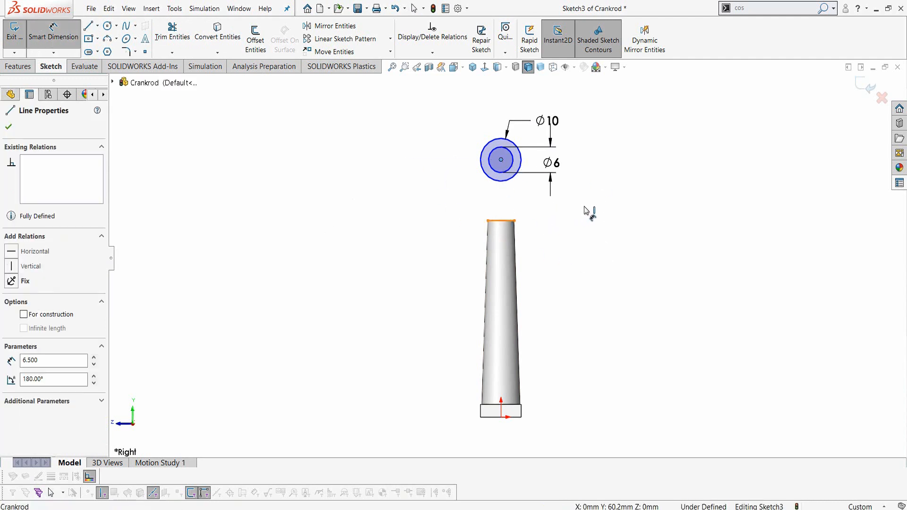
{"action": "left_click", "coordinate": [584, 207]}
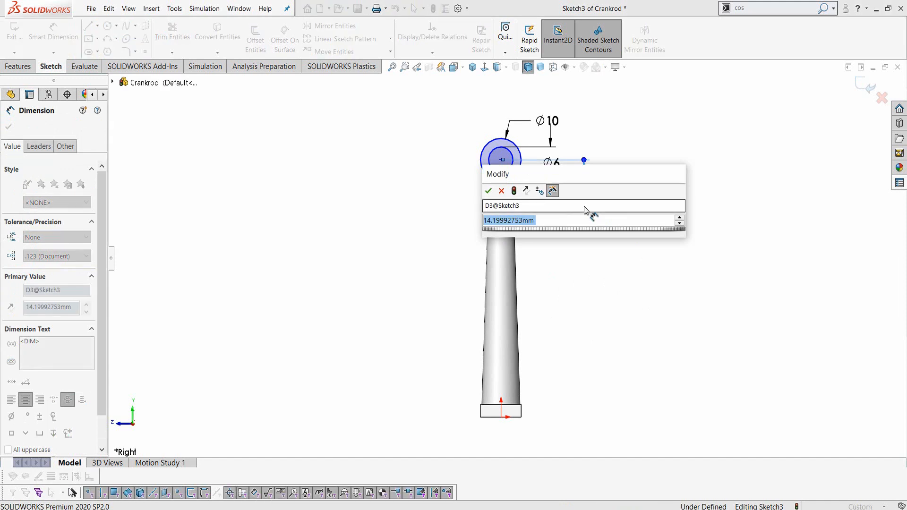
{"action": "type", "text": "12"}
{"action": "key", "text": "Return"}
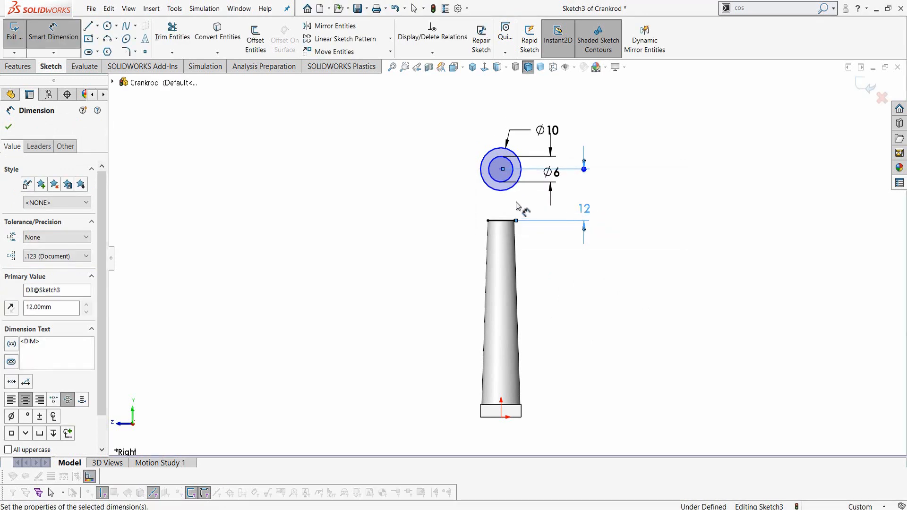
{"action": "key", "text": "Escape"}
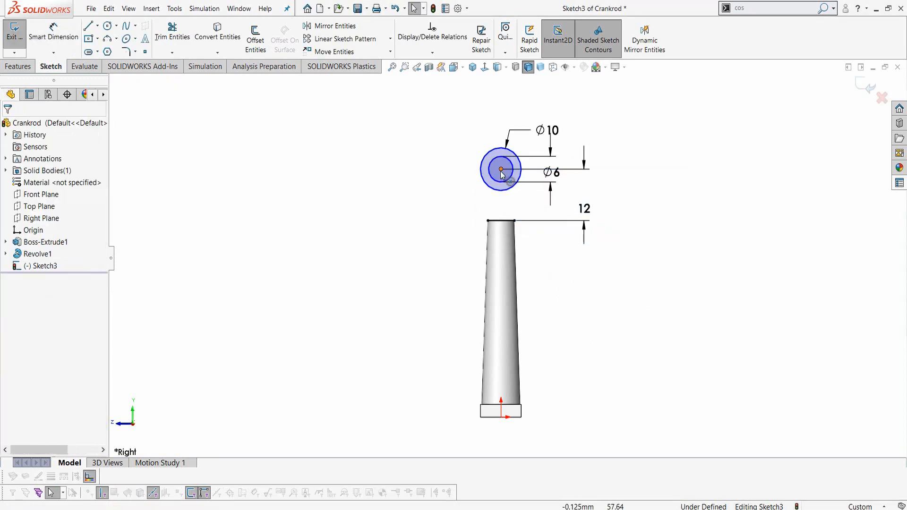
Step: Add a vertical relation between the circles' centre and the origin
{"action": "left_click", "coordinate": [500, 169]}
{"action": "left_click", "coordinate": [502, 418], "text": "ctrl"}
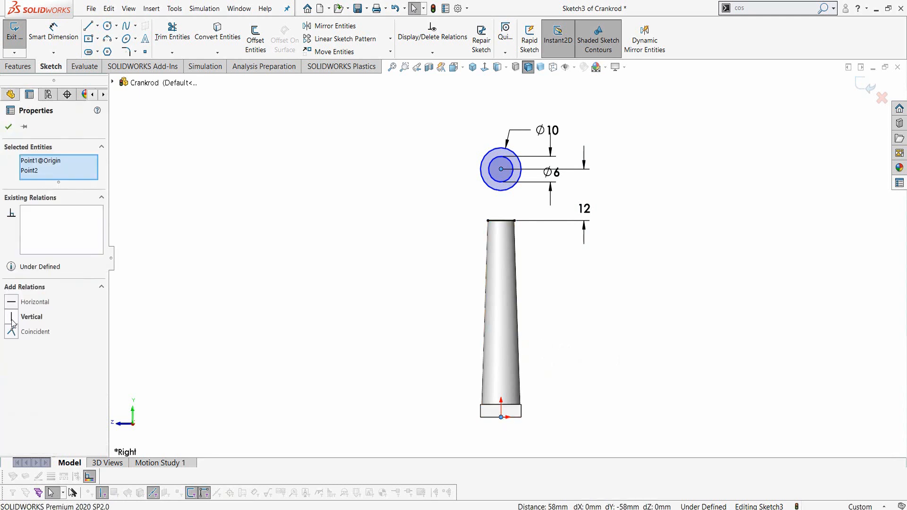
{"action": "left_click", "coordinate": [12, 318]}
{"action": "left_click", "coordinate": [9, 126]}
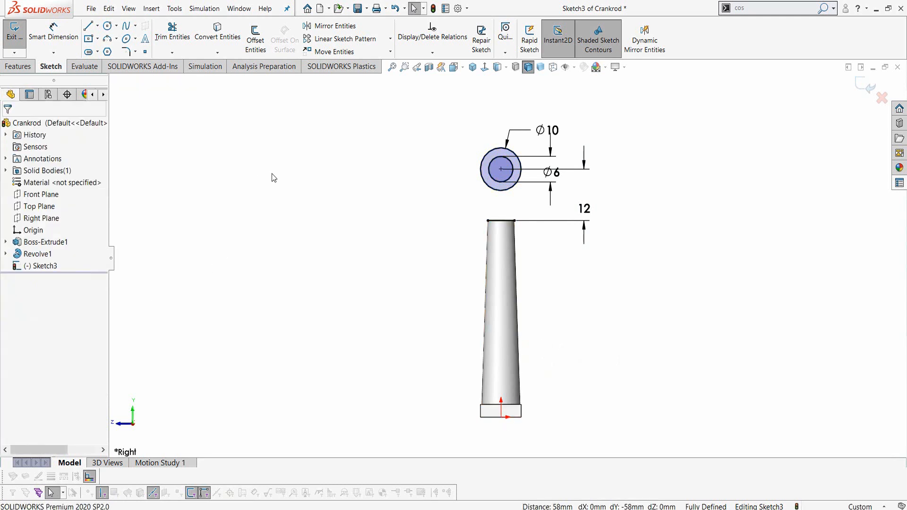
Step: Sketch a tangent line about 11.4 mm long from the outer circle's left side to the converted line's left end
{"action": "key", "text": "l"}
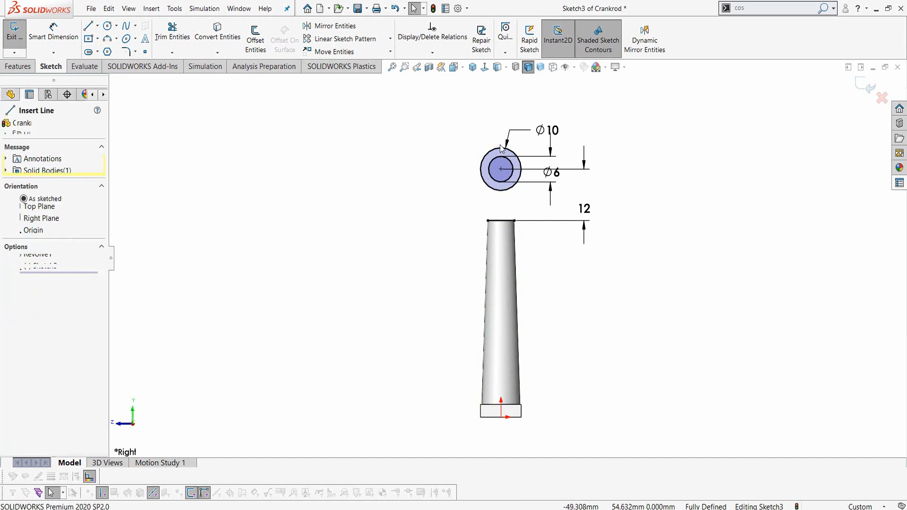
{"action": "scroll", "coordinate": [489, 150], "scroll_direction": "down", "scroll_amount": 3}
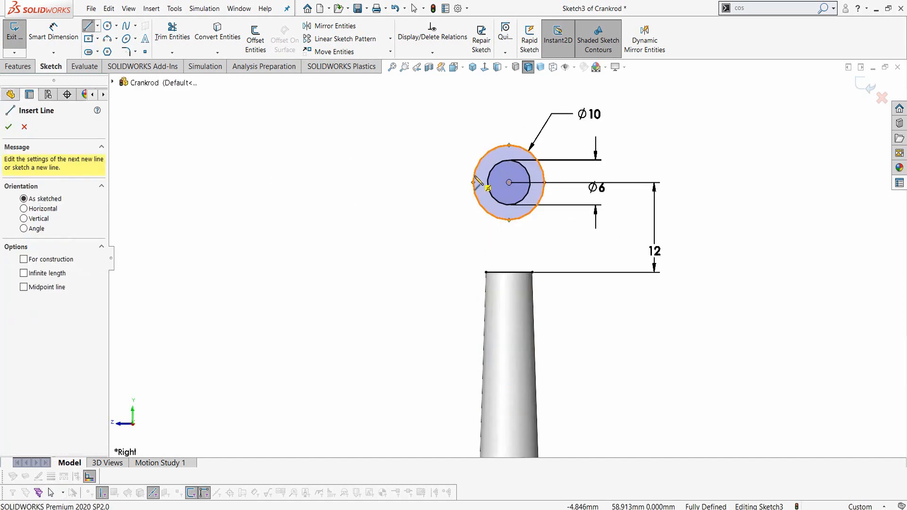
{"action": "left_click", "coordinate": [473, 182]}
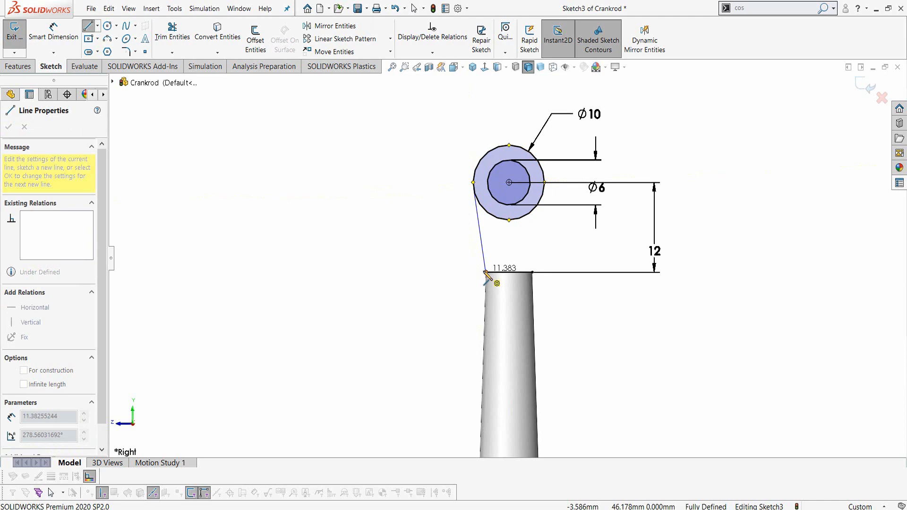
{"action": "double_click", "coordinate": [486, 273]}
{"action": "key", "text": "Escape"}
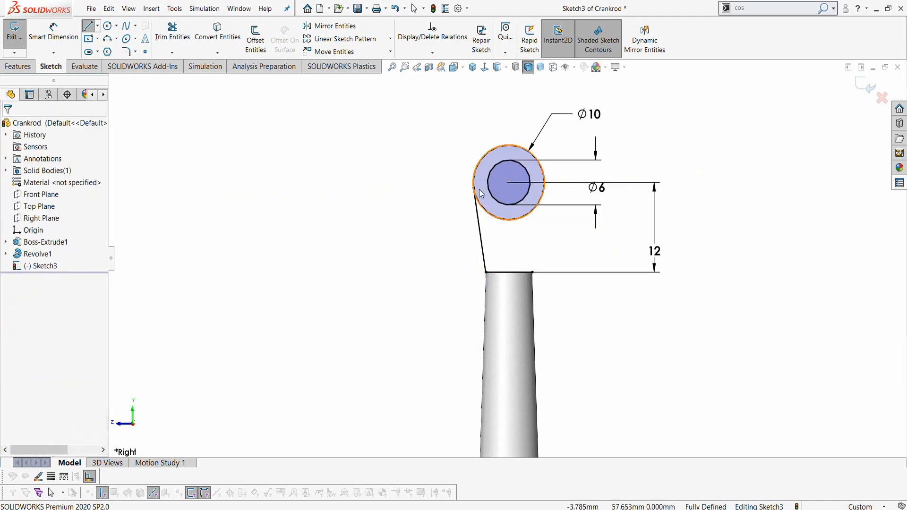
Step: Sketch the matching tangent line, about 11.4 mm long, from the outer circle's right side to the converted line's right end
{"action": "scroll", "coordinate": [477, 193], "scroll_direction": "down", "scroll_amount": 4}
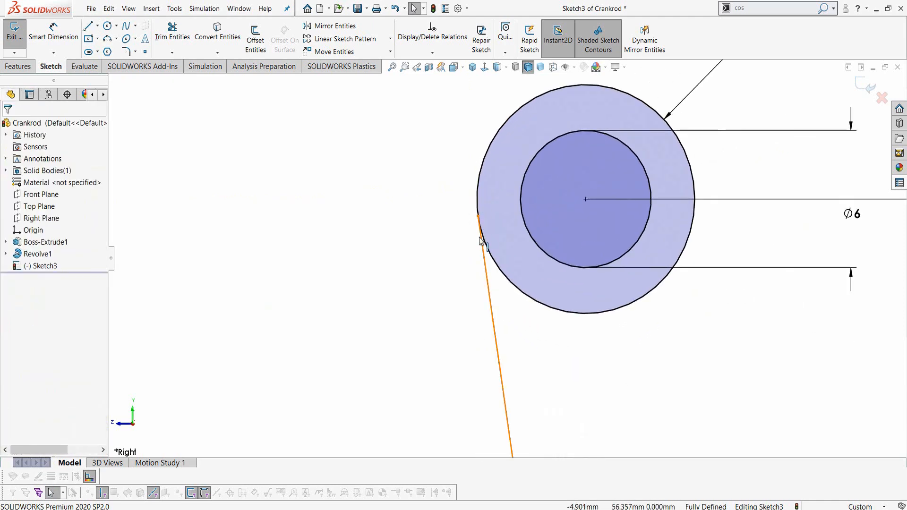
{"action": "key", "text": "l"}
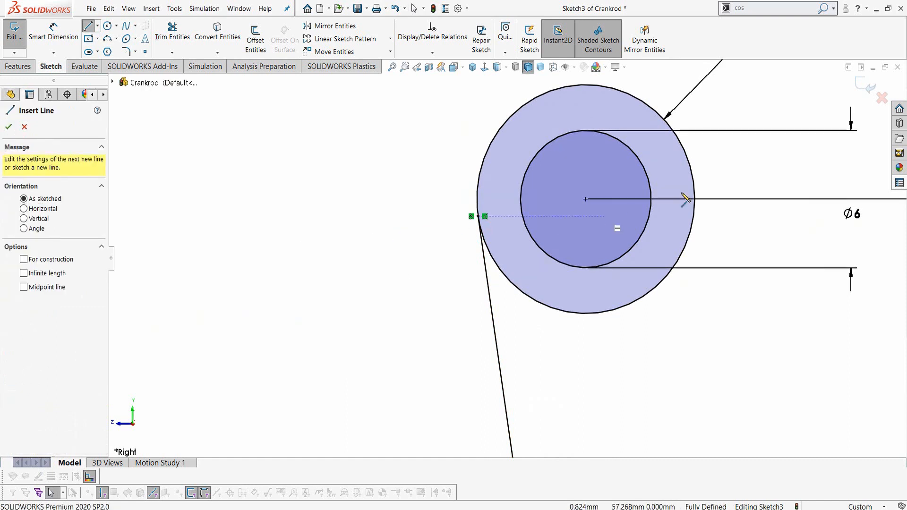
{"action": "left_click", "coordinate": [694, 198]}
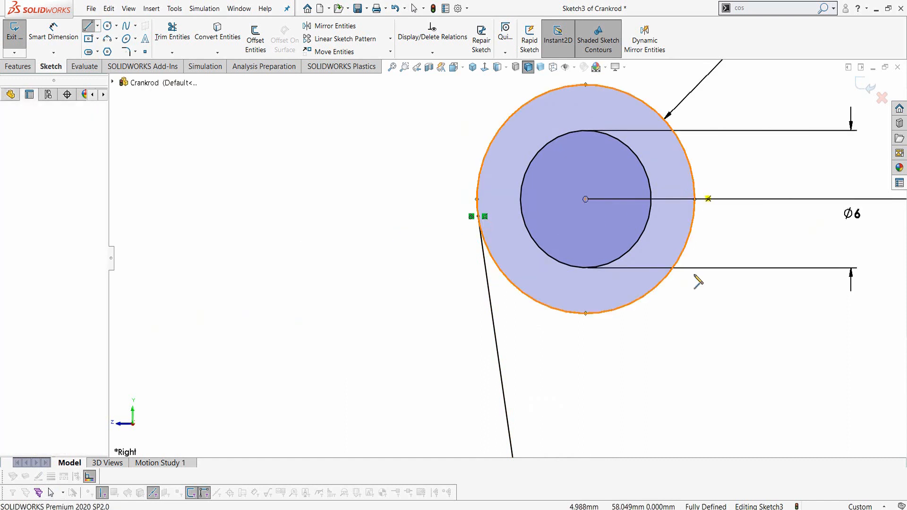
{"action": "scroll", "coordinate": [699, 280], "scroll_direction": "up", "scroll_amount": 1}
{"action": "left_click", "coordinate": [633, 438]}
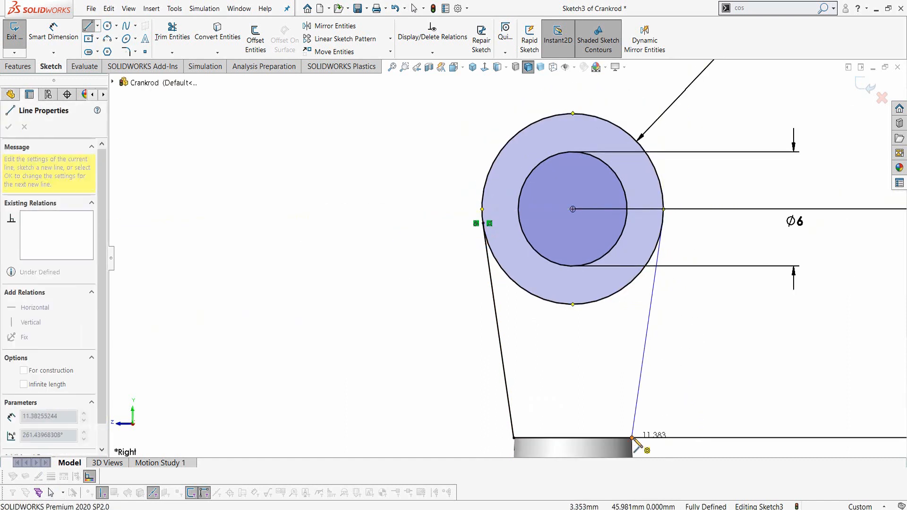
{"action": "key", "text": "Escape"}
{"action": "scroll", "coordinate": [505, 260], "scroll_direction": "up", "scroll_amount": 2}
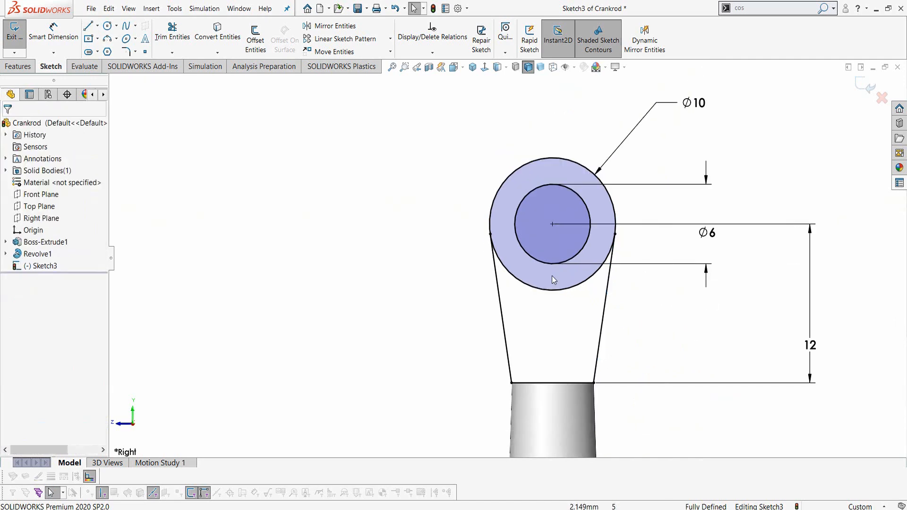
Step: Trim away the outer circle's lower arc between the two tangent lines
{"action": "left_click", "coordinate": [172, 33]}
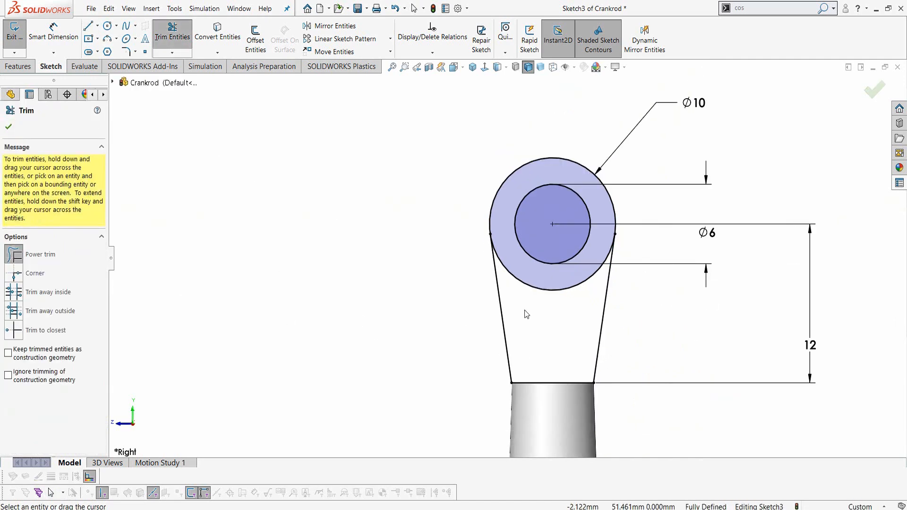
{"action": "left_click_drag", "start_coordinate": [524, 310], "coordinate": [527, 284]}
{"action": "scroll", "coordinate": [526, 279], "scroll_direction": "up", "scroll_amount": 3}
{"action": "key", "text": "Escape"}
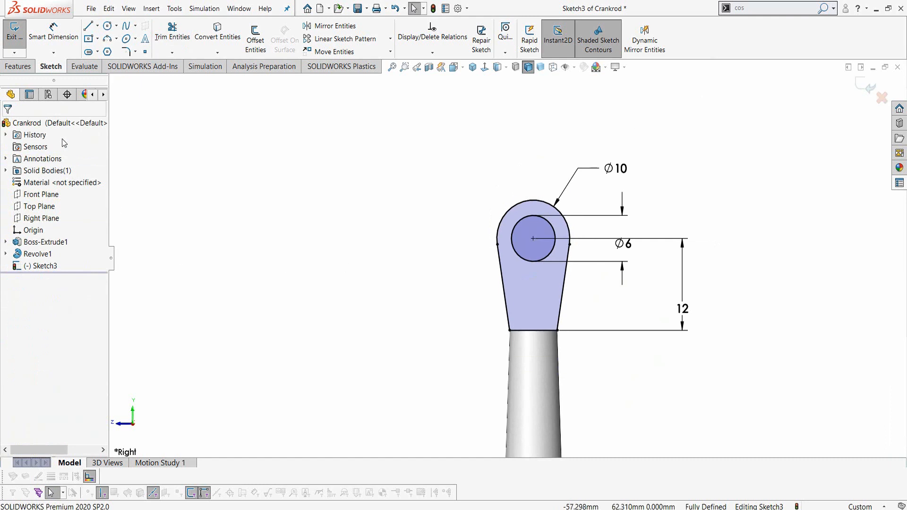
Step: Check the fork's overall width in the drawing and extrude the fork profile 18 mm with a Mid Plane end condition, merged with the rod
{"action": "left_click", "coordinate": [19, 67]}
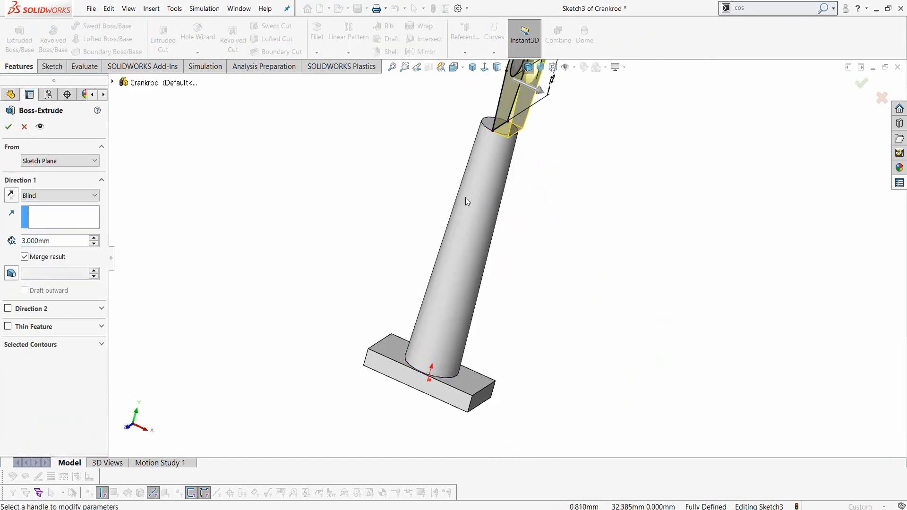
{"action": "left_click", "coordinate": [57, 198]}
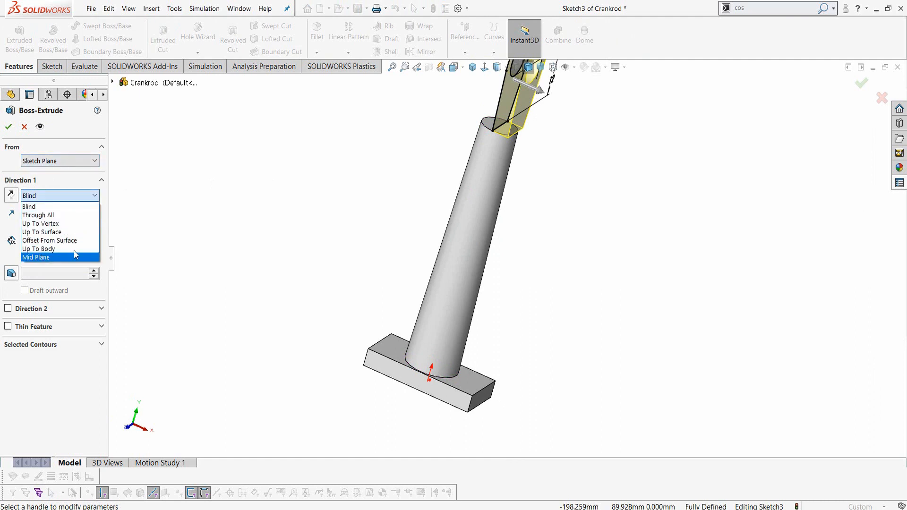
{"action": "left_click", "coordinate": [72, 255]}
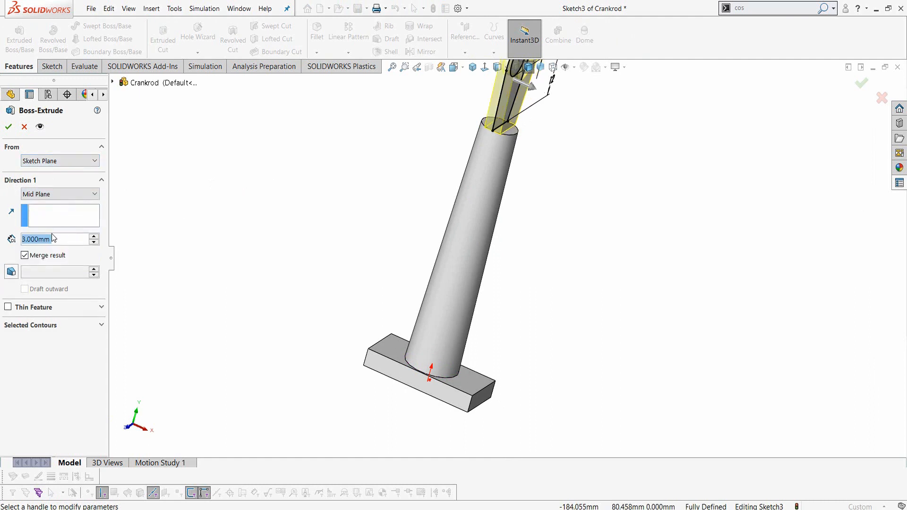
{"action": "key", "text": "alt+Tab"}
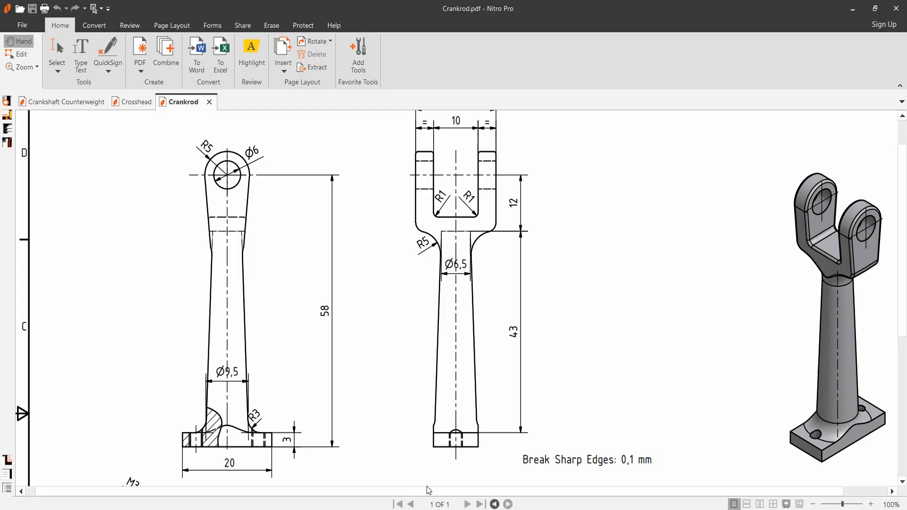
{"action": "left_click_drag", "start_coordinate": [283, 180], "coordinate": [272, 287]}
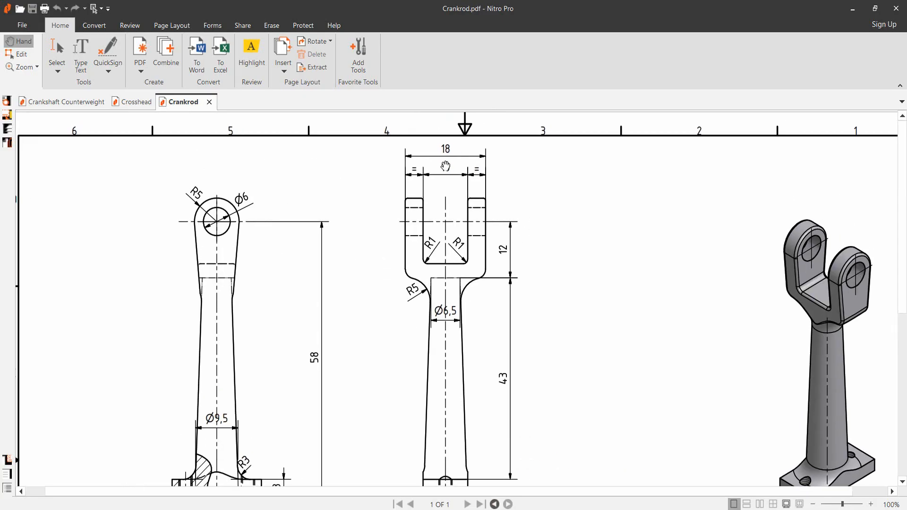
{"action": "key", "text": "alt+Tab"}
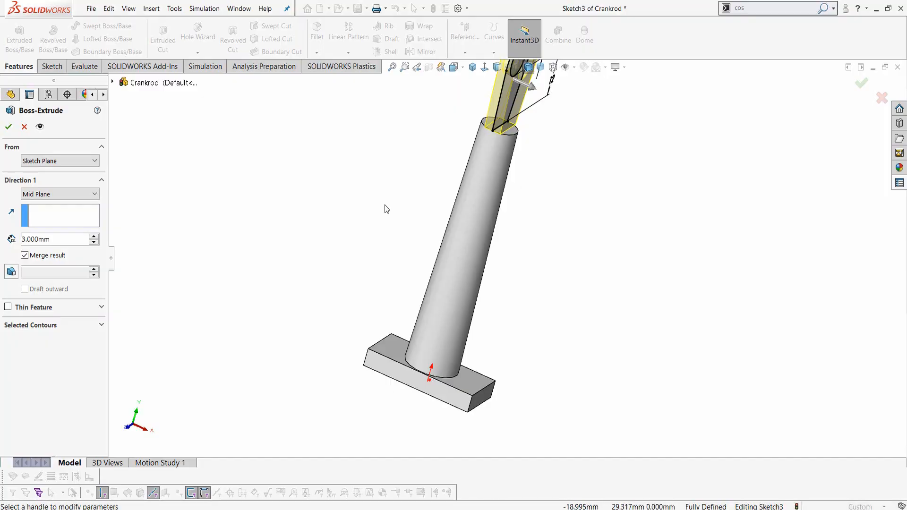
{"action": "left_click_drag", "start_coordinate": [67, 239], "coordinate": [20, 237]}
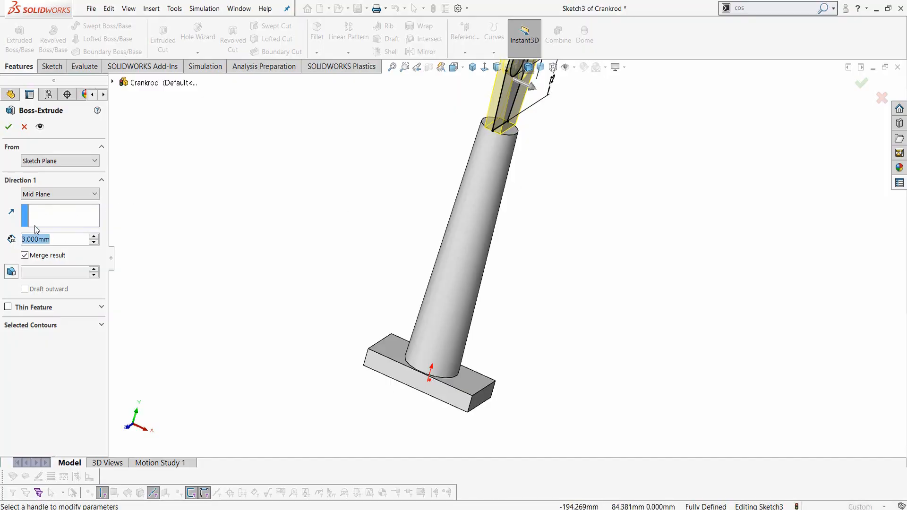
{"action": "type", "text": "18"}
{"action": "key", "text": "Return"}
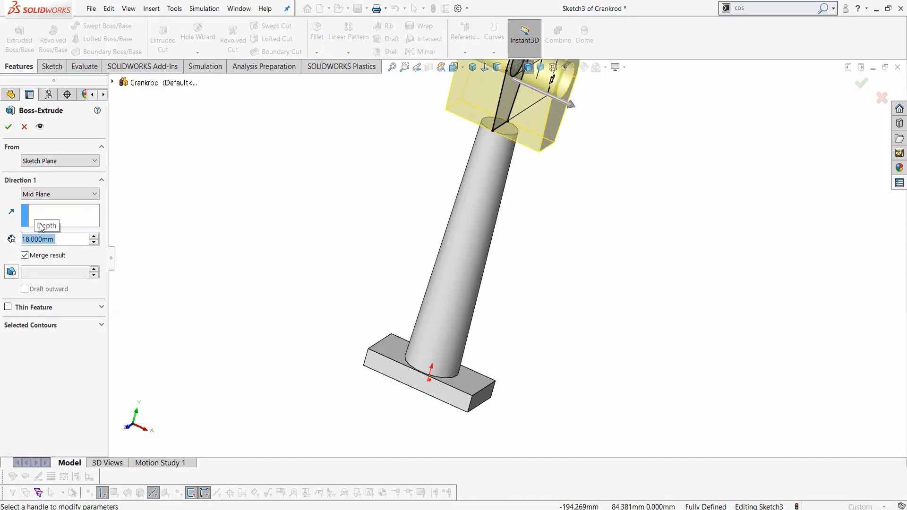
{"action": "left_click", "coordinate": [9, 126]}
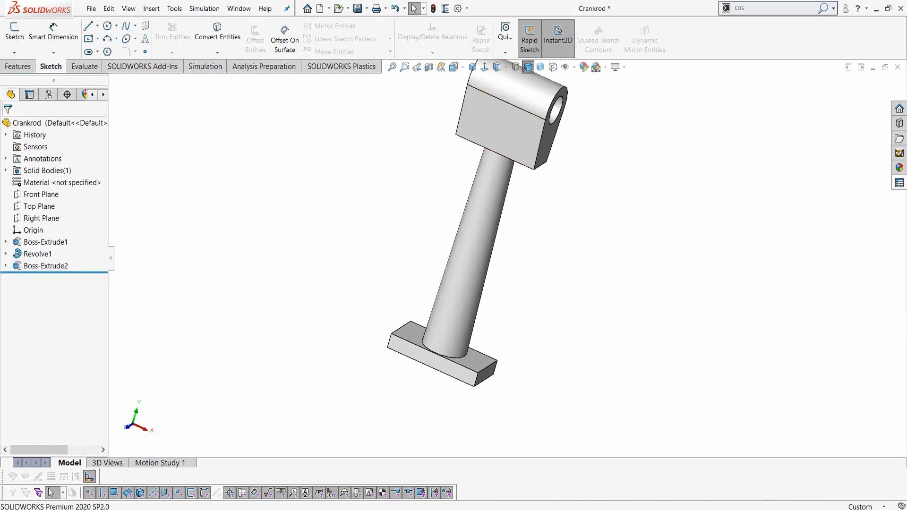
Step: Check the fork's slot in the Crankrod drawing and start a sketch on the Right Plane
{"action": "key", "text": "alt+Tab"}
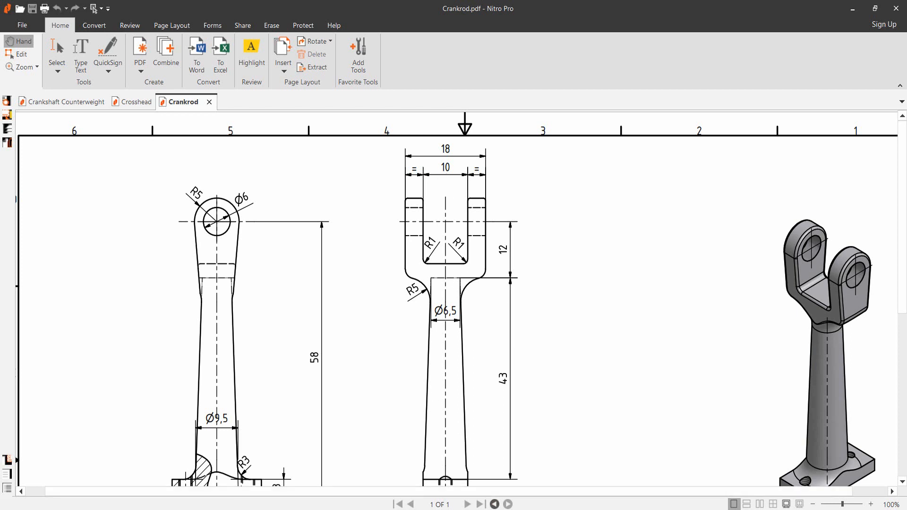
{"action": "key", "text": "alt+Tab"}
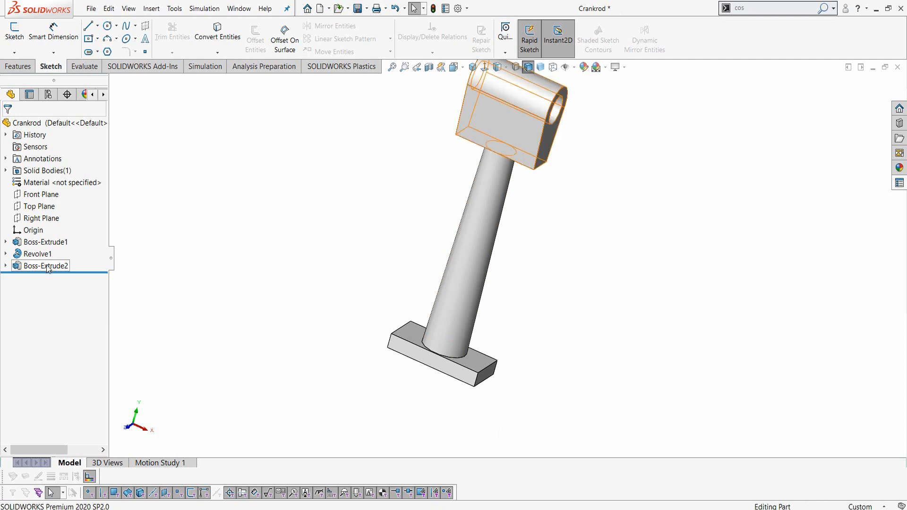
{"action": "left_click", "coordinate": [48, 218]}
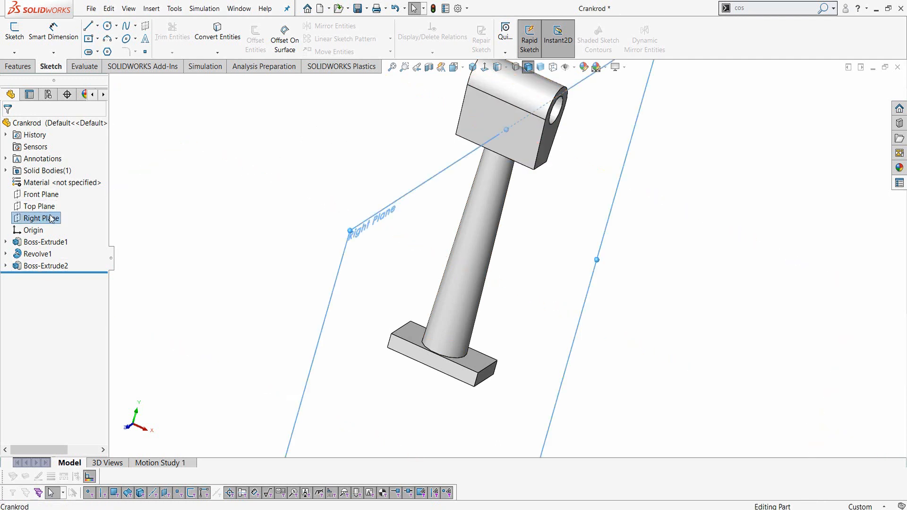
{"action": "left_click", "coordinate": [61, 199]}
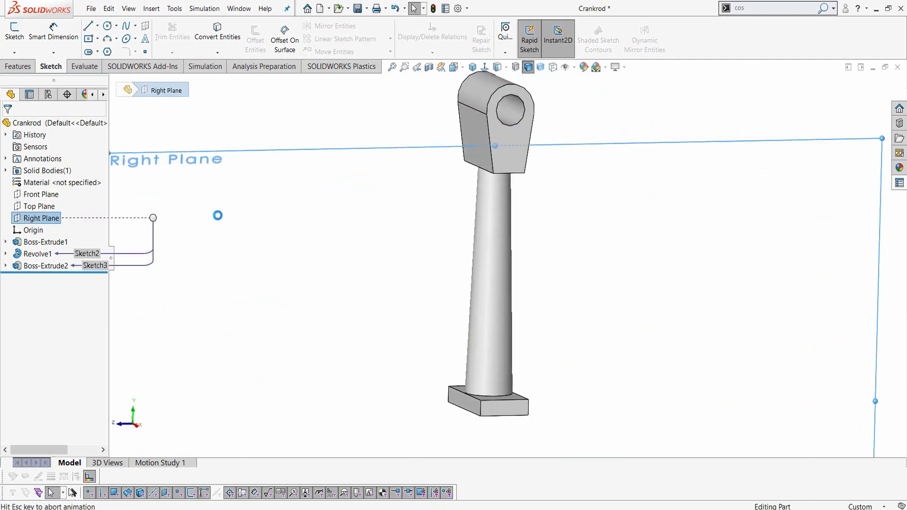
Step: Convert the existing fork profile sketch, with its rounded outline and hole circle, into entities of the new sketch
{"action": "left_click", "coordinate": [5, 266]}
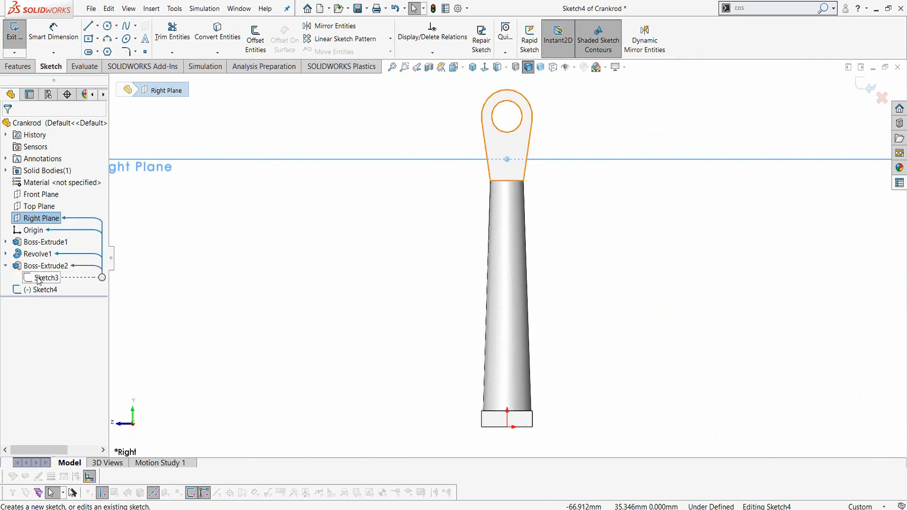
{"action": "left_click", "coordinate": [43, 278]}
{"action": "left_click", "coordinate": [47, 263]}
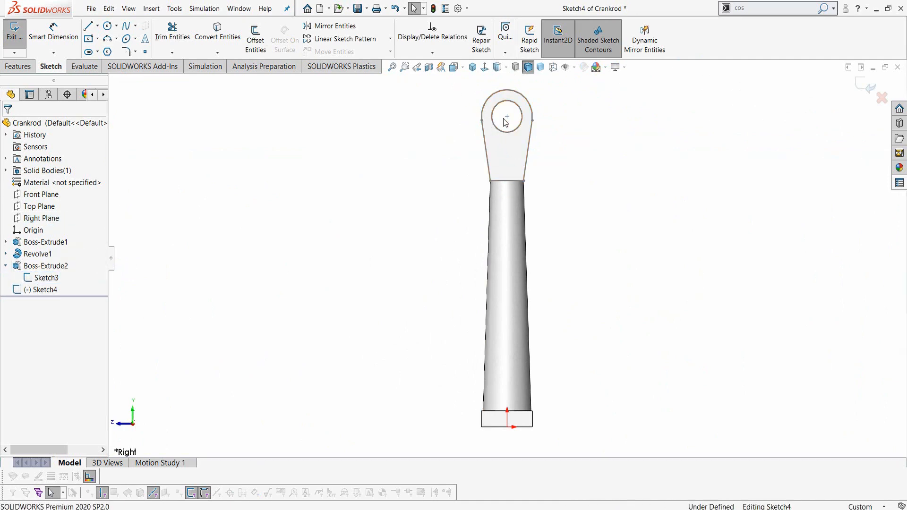
{"action": "left_click_drag", "start_coordinate": [453, 84], "coordinate": [568, 182]}
{"action": "left_click", "coordinate": [482, 137]}
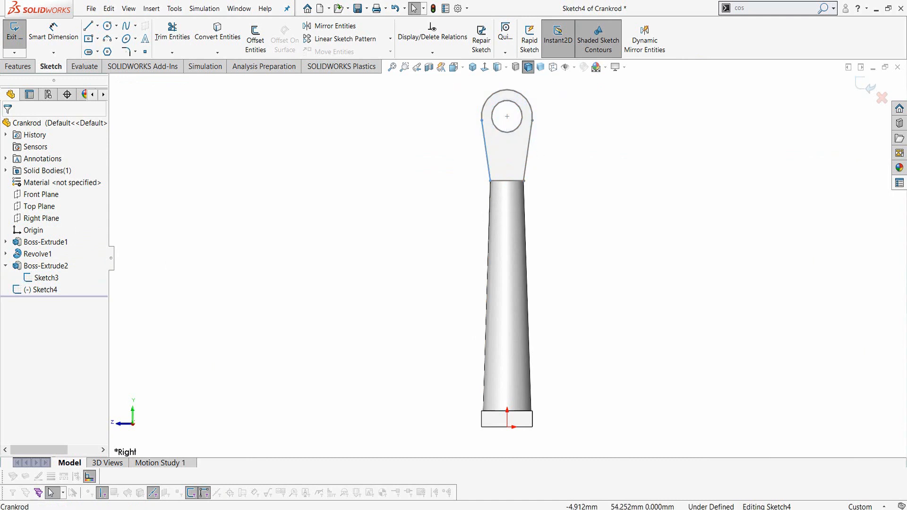
{"action": "left_click", "coordinate": [483, 104], "text": "ctrl"}
{"action": "left_click", "coordinate": [509, 104], "text": "ctrl"}
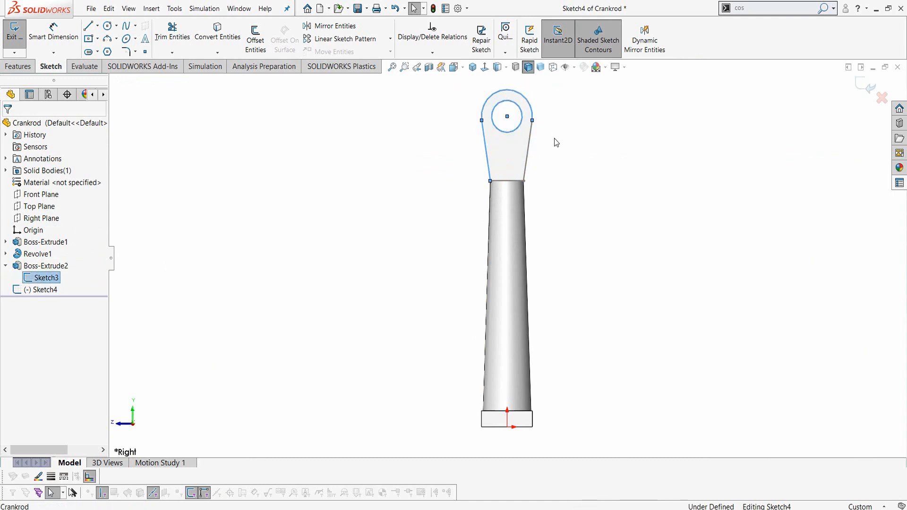
{"action": "left_click", "coordinate": [218, 33]}
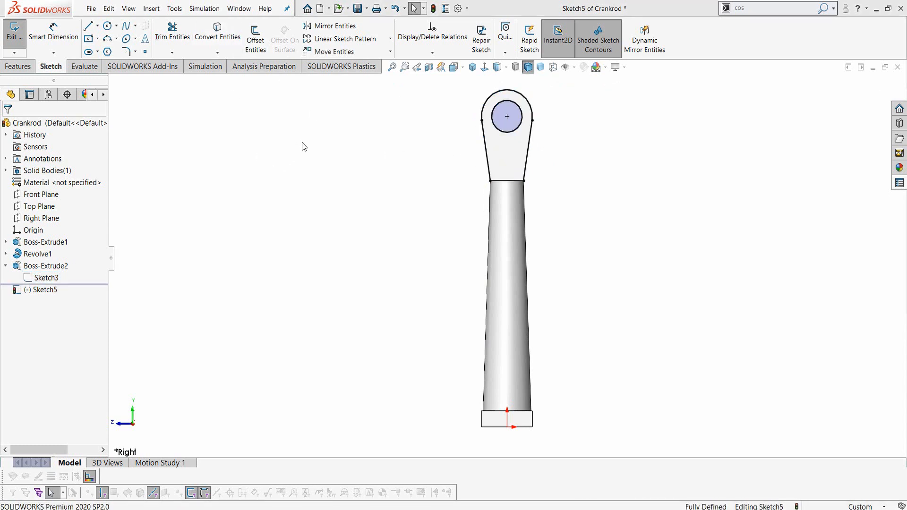
Step: Sketch a horizontal line between the fork's two slanted sides, about 0.9 mm above the profile's lower edge
{"action": "key", "text": "l"}
{"action": "left_click", "coordinate": [489, 180]}
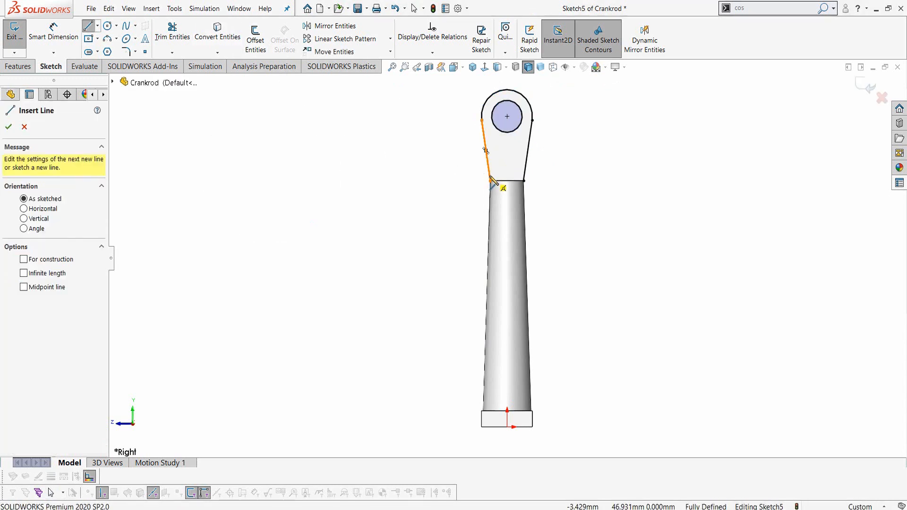
{"action": "double_click", "coordinate": [526, 176]}
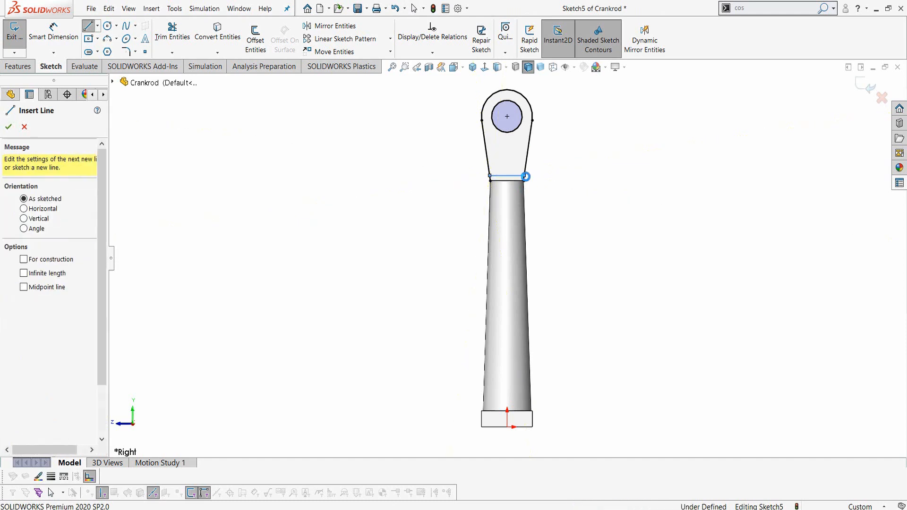
{"action": "key", "text": "Escape"}
Step: Consult the drawing and dimension the new line 2 mm above the fork profile's lower edge
{"action": "key", "text": "alt+Tab"}
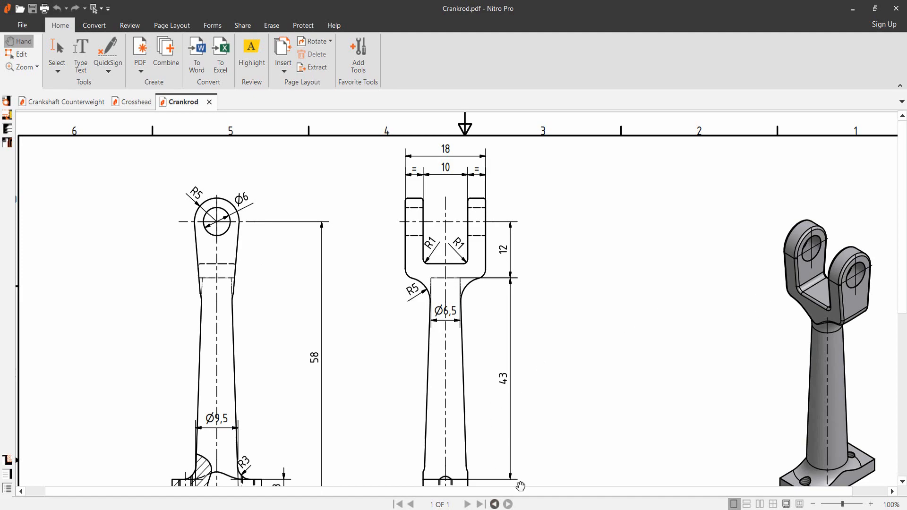
{"action": "key", "text": "alt+Tab"}
{"action": "right_click_drag", "start_coordinate": [591, 242], "coordinate": [585, 182]}
{"action": "scroll", "coordinate": [543, 191], "scroll_direction": "down", "scroll_amount": 5}
{"action": "left_click", "coordinate": [467, 193]}
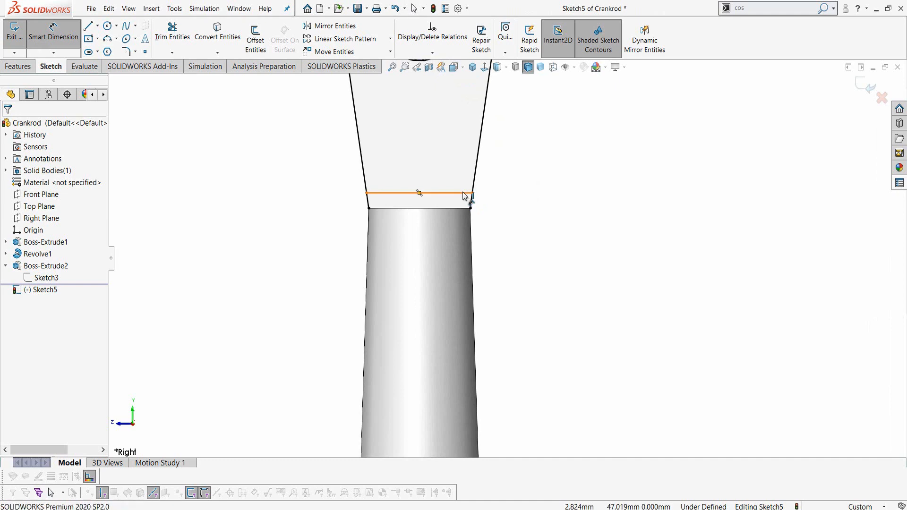
{"action": "left_click", "coordinate": [458, 207]}
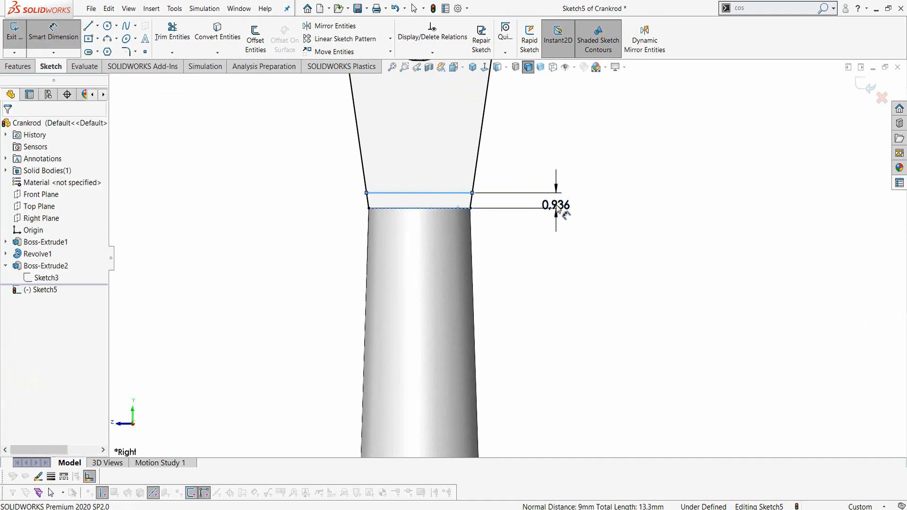
{"action": "left_click", "coordinate": [557, 208]}
{"action": "type", "text": "2"}
{"action": "key", "text": "Return"}
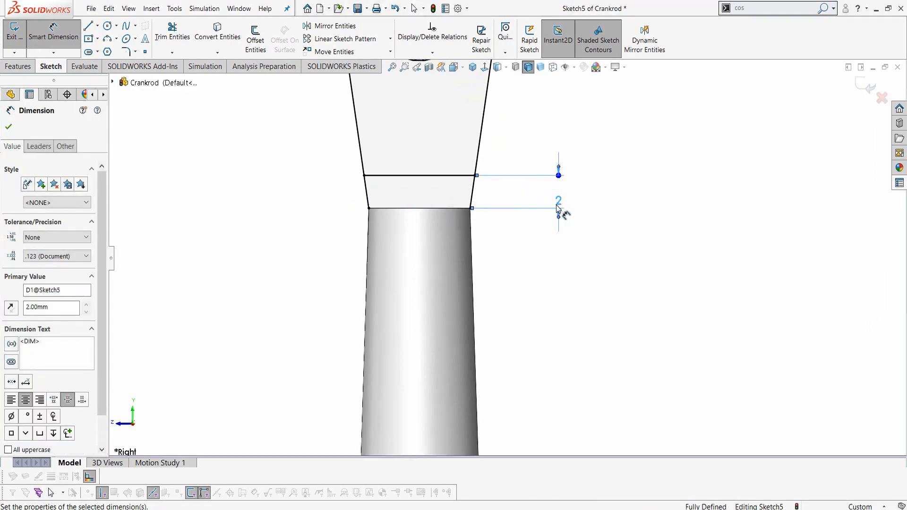
{"action": "key", "text": "Escape"}
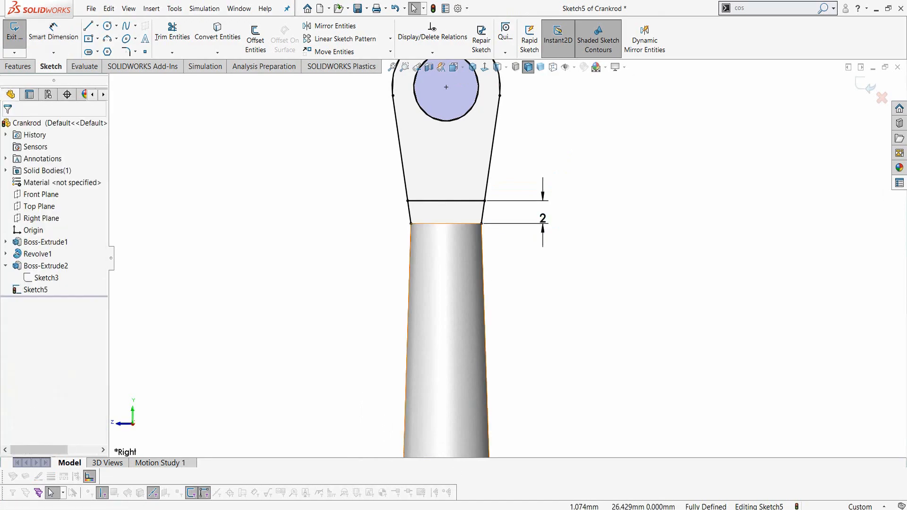
Step: Review the drawing's fork views and trim away both slanted side segments below the horizontal line
{"action": "key", "text": "alt+Tab"}
{"action": "scroll", "coordinate": [466, 274], "scroll_direction": "down", "scroll_amount": 3}
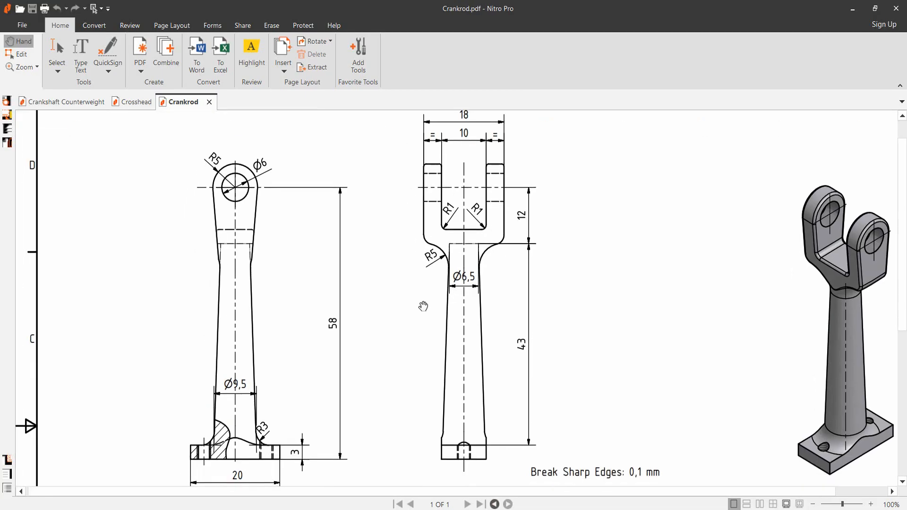
{"action": "left_click_drag", "start_coordinate": [442, 247], "coordinate": [434, 148]}
{"action": "left_click_drag", "start_coordinate": [409, 249], "coordinate": [400, 328]}
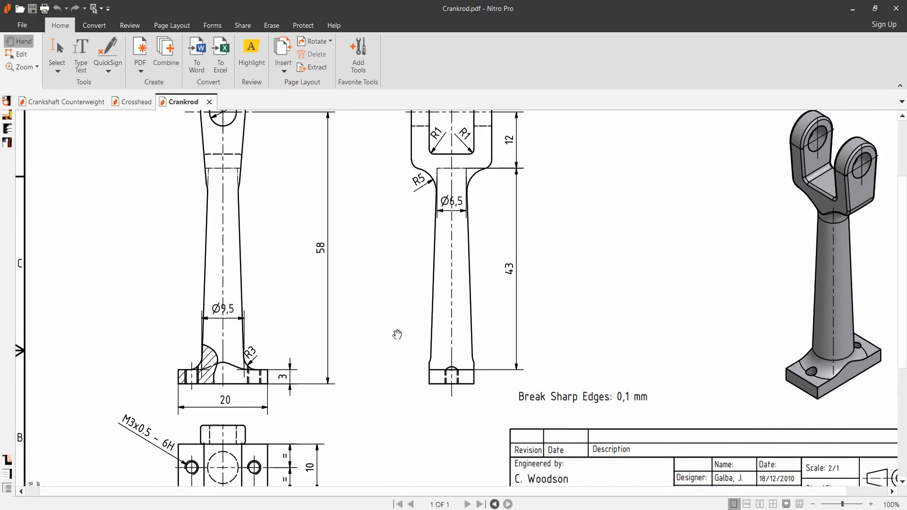
{"action": "key", "text": "alt+Tab"}
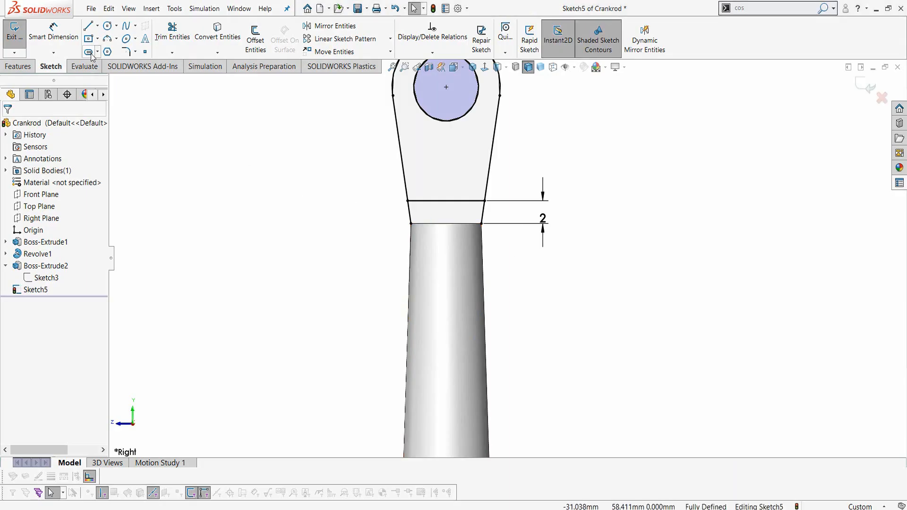
{"action": "left_click", "coordinate": [166, 40]}
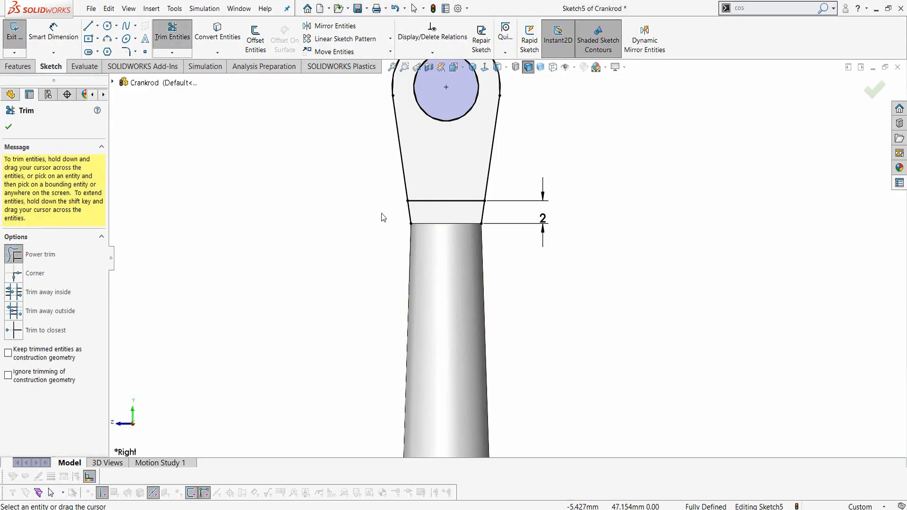
{"action": "left_click_drag", "start_coordinate": [378, 215], "coordinate": [496, 211]}
{"action": "key", "text": "Escape"}
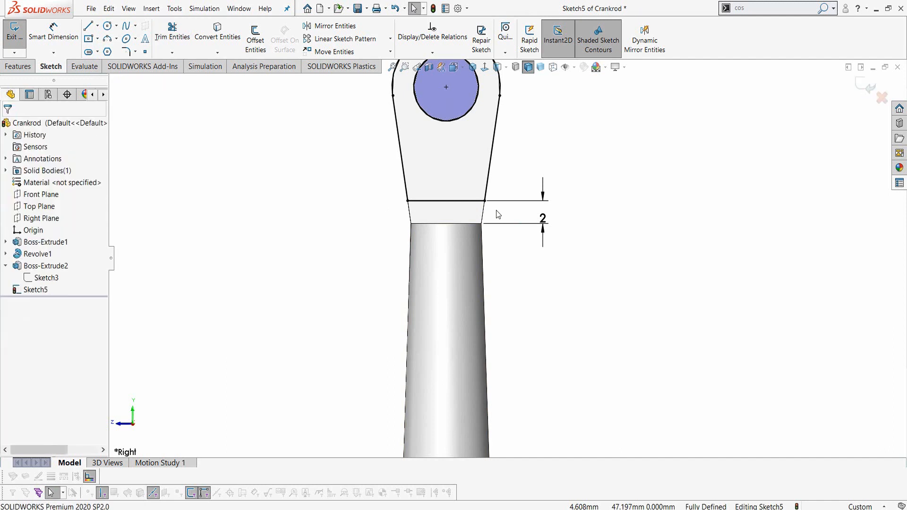
Step: Cut the slot between the fork arms by extrude-cutting the sketch 10 mm with a Mid Plane end condition
{"action": "middle_click_drag", "start_coordinate": [235, 207], "coordinate": [253, 209]}
{"action": "left_click", "coordinate": [29, 64]}
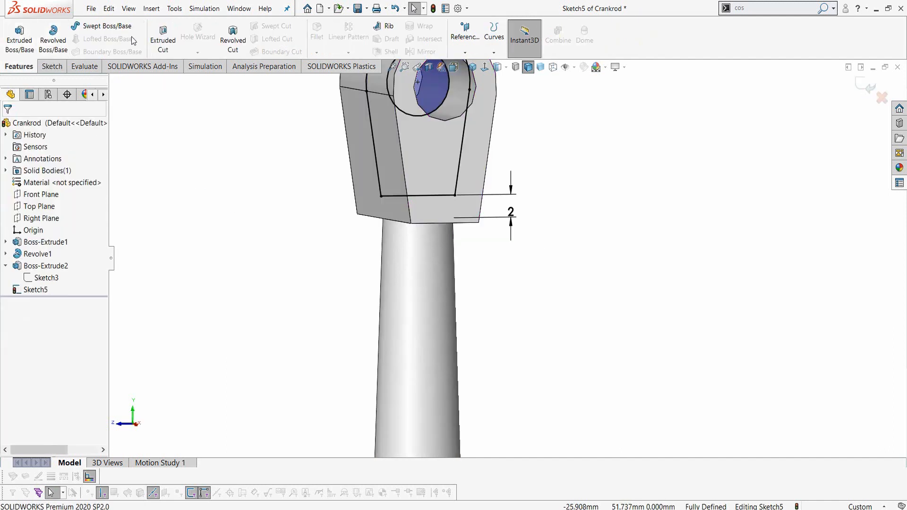
{"action": "left_click", "coordinate": [160, 38]}
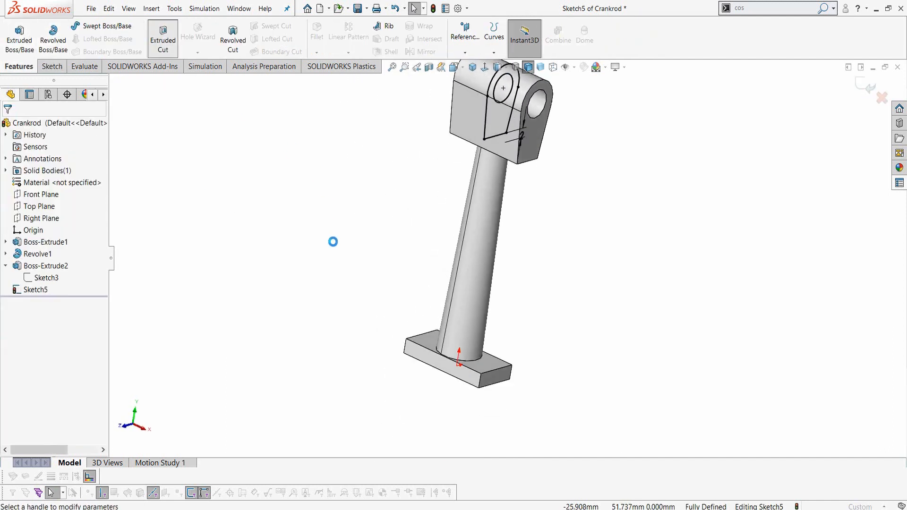
{"action": "left_click", "coordinate": [52, 198]}
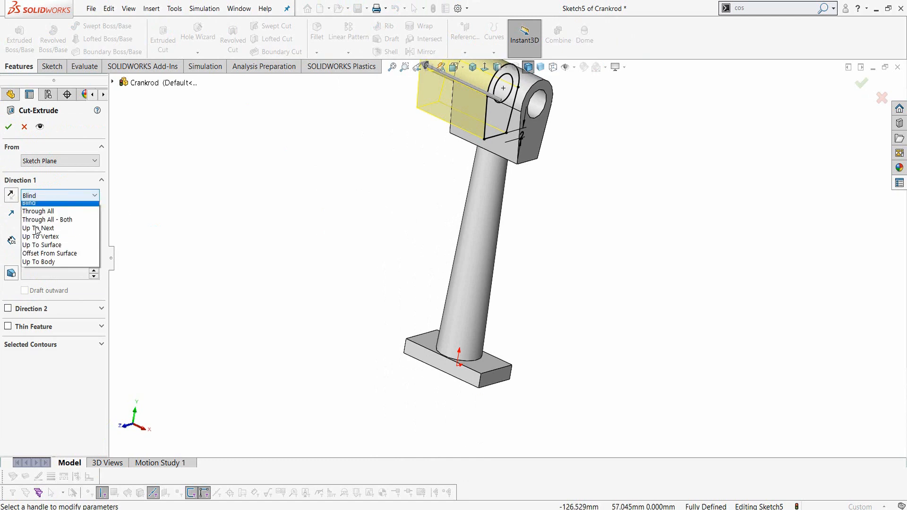
{"action": "left_click", "coordinate": [36, 275]}
{"action": "type", "text": "10"}
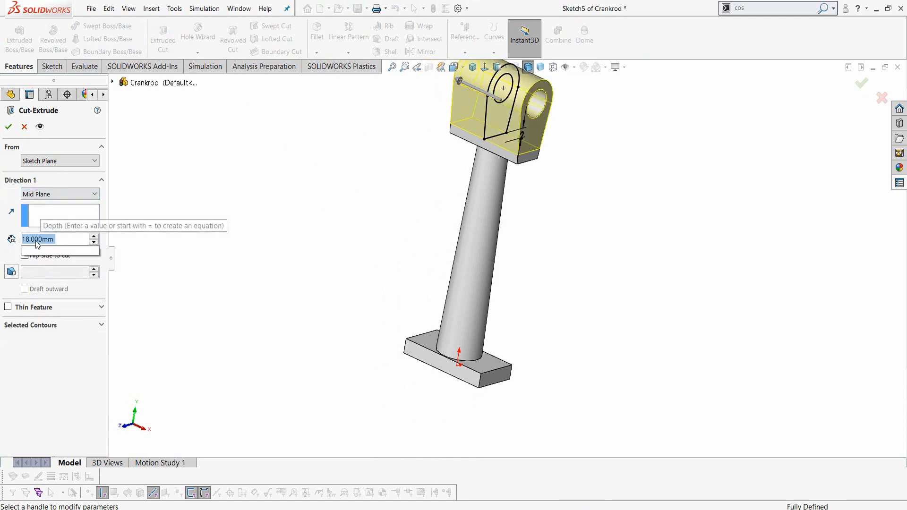
{"action": "key", "text": "Return"}
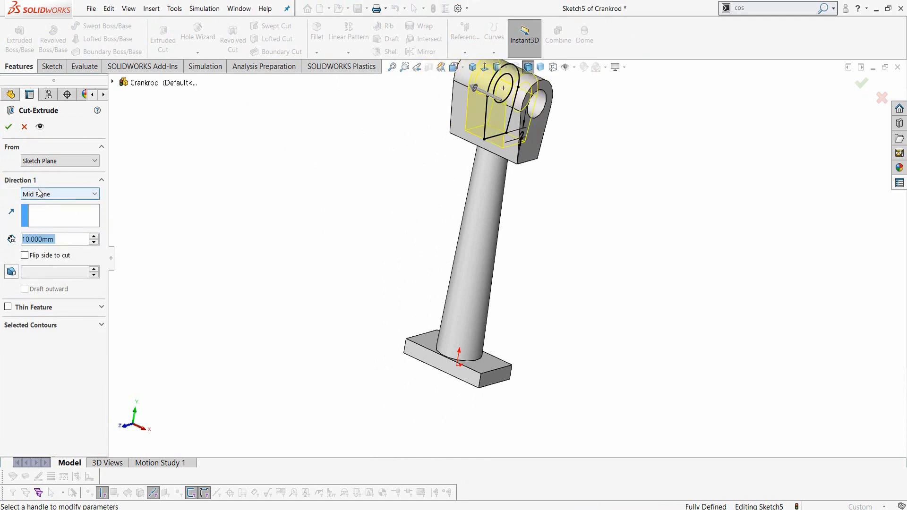
{"action": "left_click", "coordinate": [9, 126]}
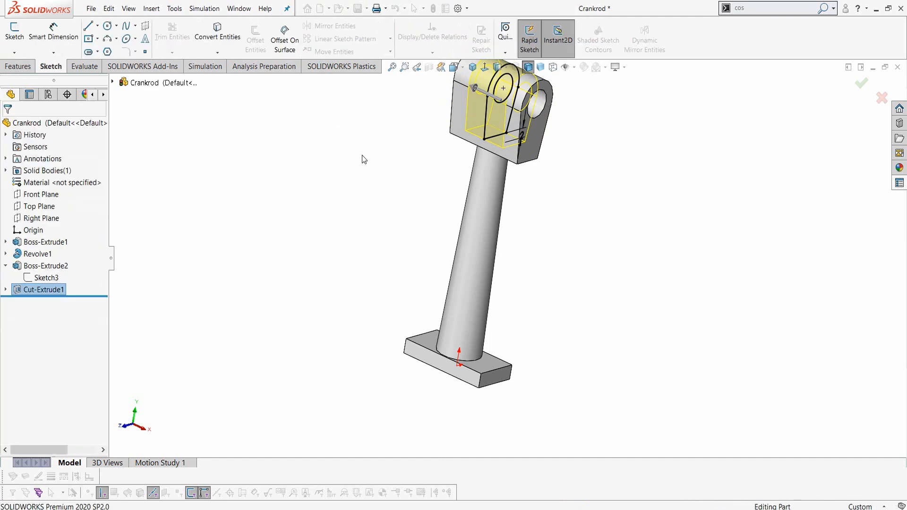
{"action": "middle_click_drag", "start_coordinate": [409, 175], "coordinate": [461, 159]}
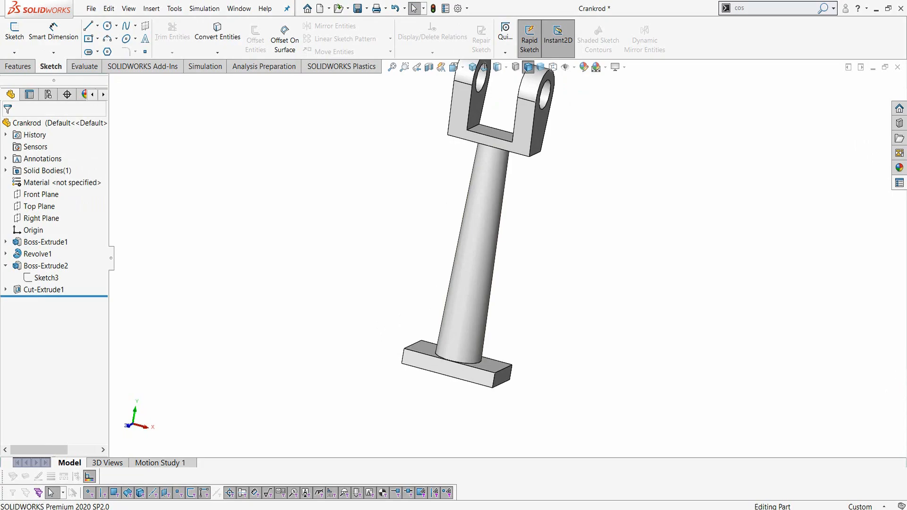
Step: Consult the drawing's radii and fillet the edge where the tapered rod meets the underside of the fork with a 5 mm radius
{"action": "key", "text": "alt+Tab"}
{"action": "mouse_move", "coordinate": [312, 217]}
{"action": "left_mouse_down"}
{"action": "mouse_move", "coordinate": [295, 290]}
{"action": "mouse_move", "coordinate": [285, 297]}
{"action": "left_mouse_up"}
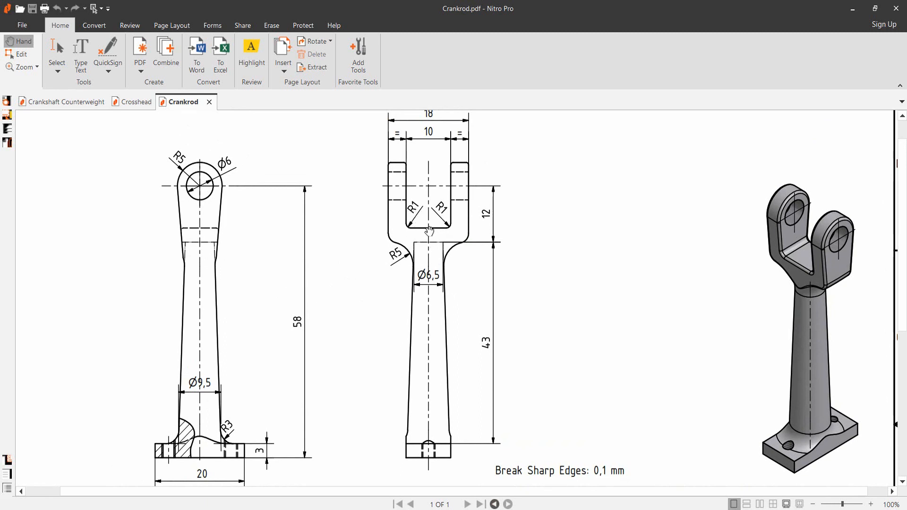
{"action": "mouse_move", "coordinate": [348, 173]}
{"action": "left_mouse_down"}
{"action": "mouse_move", "coordinate": [348, 257]}
{"action": "mouse_move", "coordinate": [352, 125]}
{"action": "mouse_move", "coordinate": [293, 310]}
{"action": "left_mouse_up"}
{"action": "scroll", "coordinate": [293, 310], "scroll_direction": "down", "scroll_amount": 1}
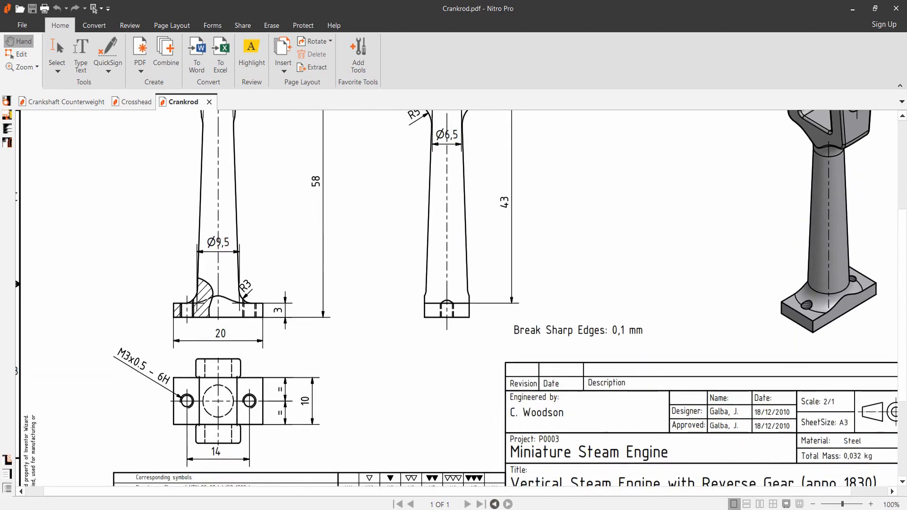
{"action": "key", "text": "alt+Tab"}
{"action": "left_click", "coordinate": [29, 66]}
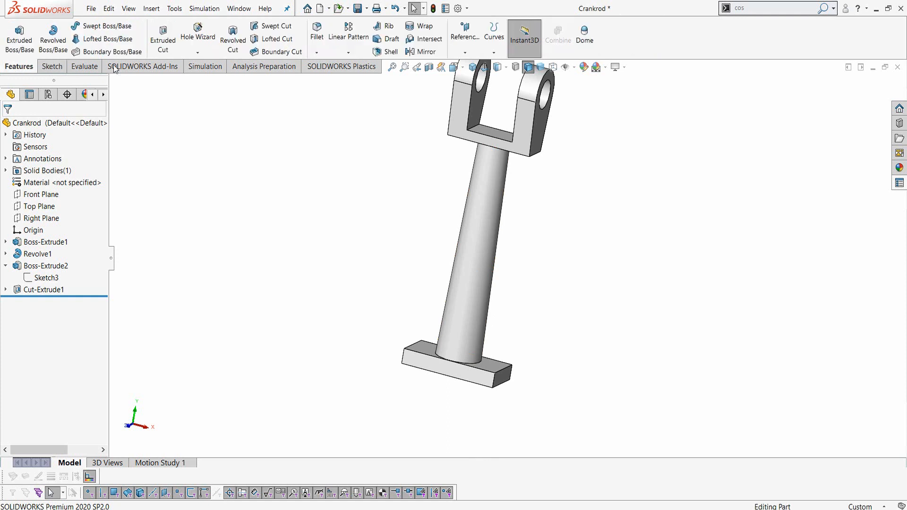
{"action": "left_click", "coordinate": [316, 32]}
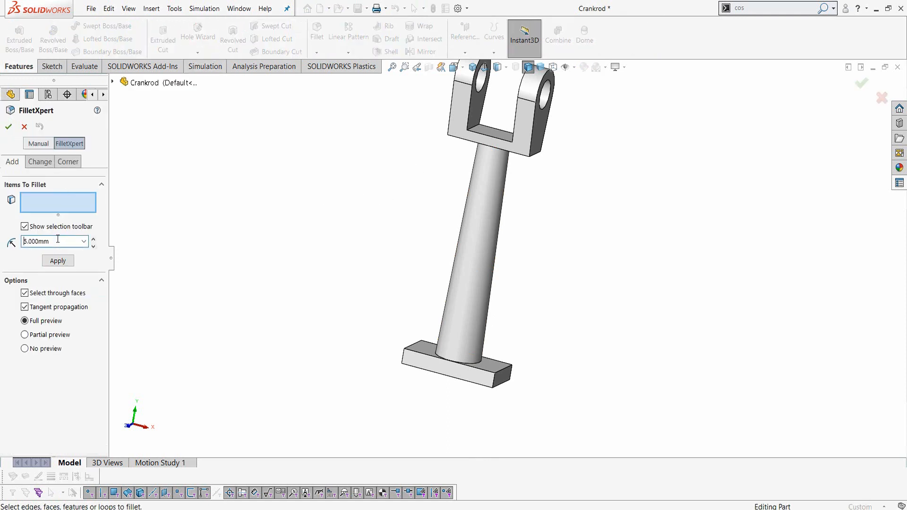
{"action": "middle_click_drag", "start_coordinate": [443, 171], "coordinate": [482, 139]}
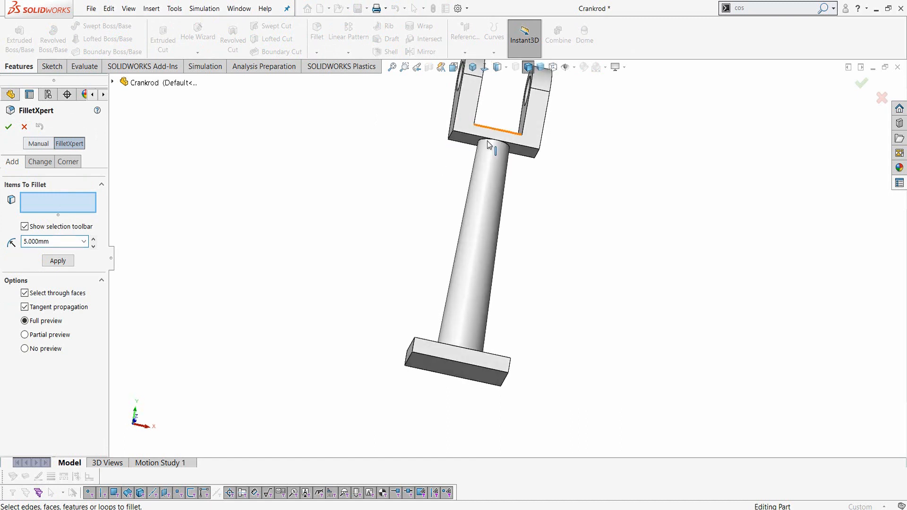
{"action": "left_click", "coordinate": [487, 141]}
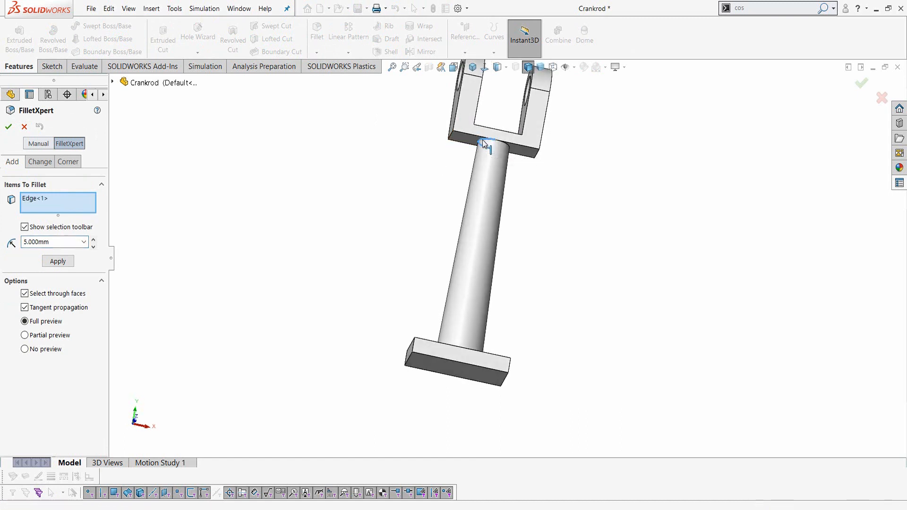
{"action": "middle_click_drag", "start_coordinate": [416, 194], "coordinate": [499, 193]}
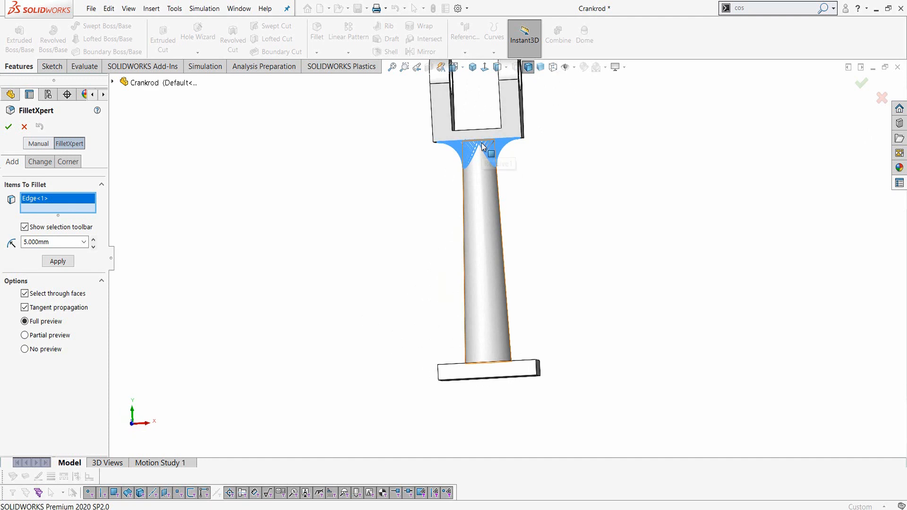
{"action": "middle_click_drag", "start_coordinate": [483, 147], "coordinate": [499, 181]}
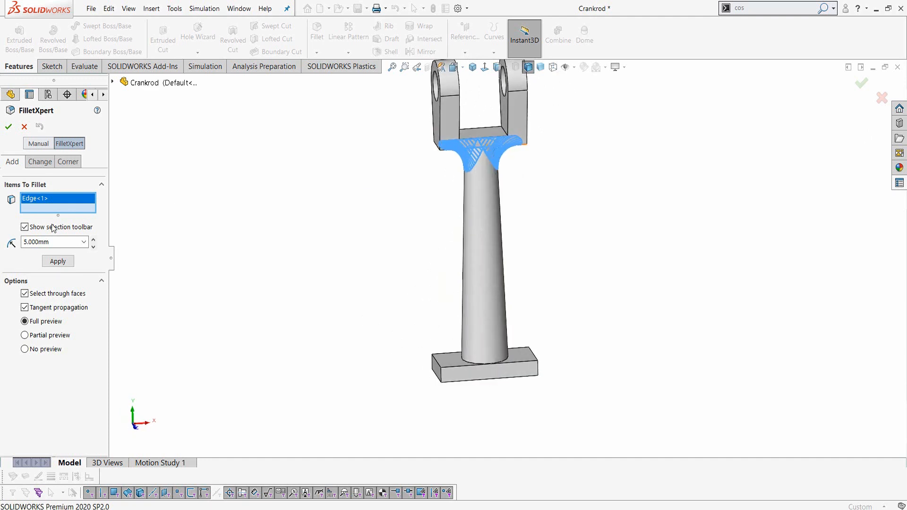
{"action": "left_click", "coordinate": [56, 261]}
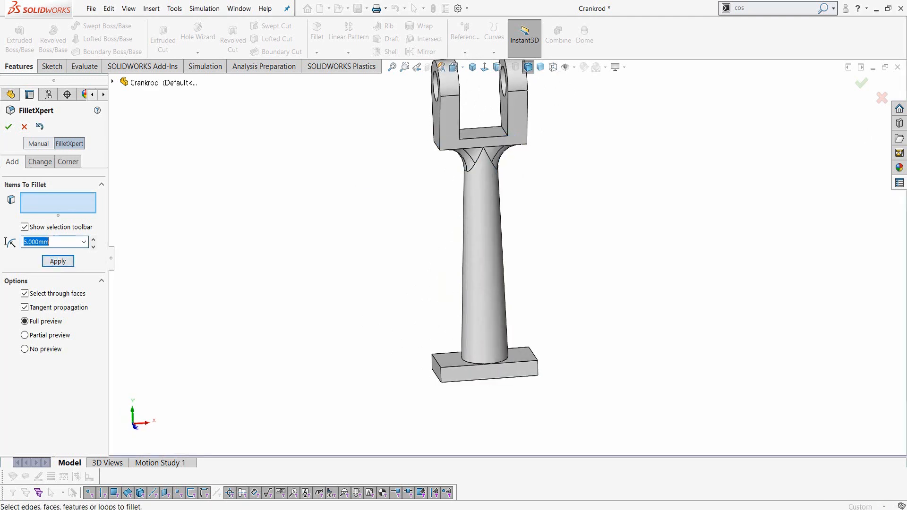
Step: Fillet both inner bottom corner edges of the fork slot with a 1 mm radius
{"action": "type", "text": "1"}
{"action": "middle_click_drag", "start_coordinate": [382, 202], "coordinate": [518, 148]}
{"action": "left_click", "coordinate": [452, 138]}
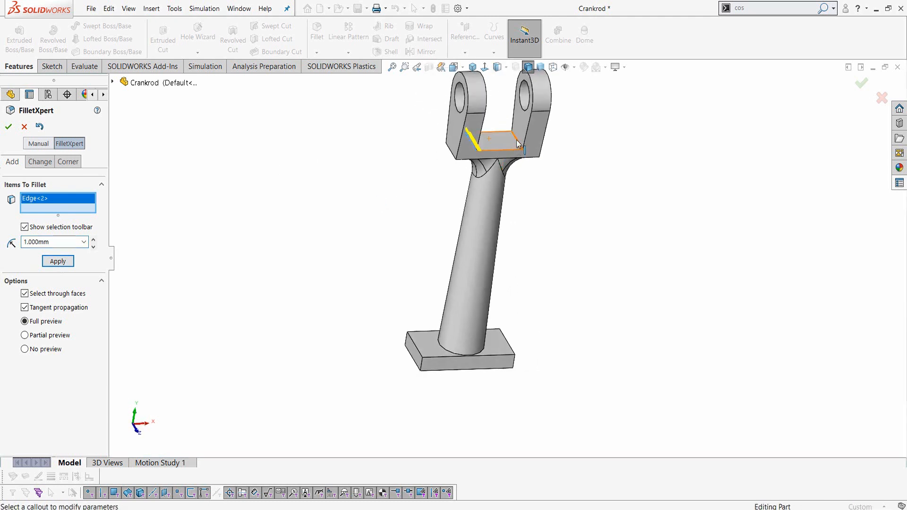
{"action": "left_click", "coordinate": [519, 144]}
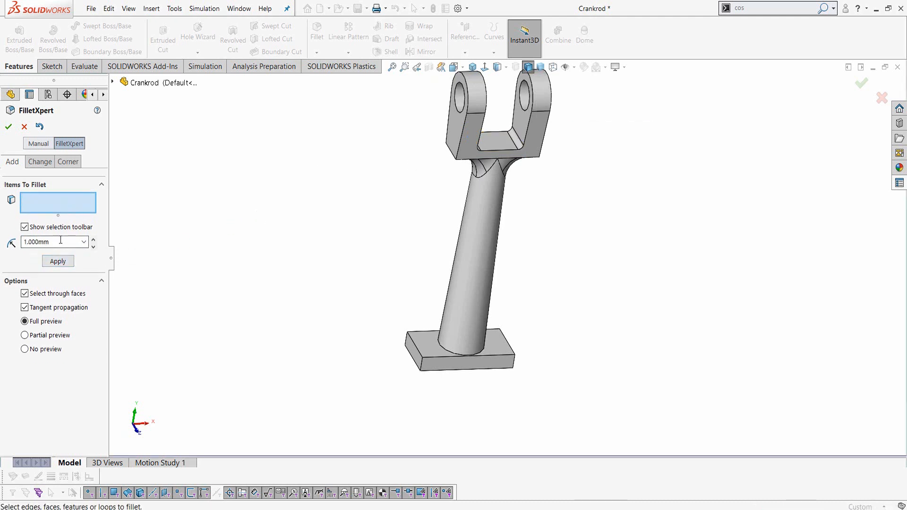
Step: Fillet the contour edges of both fork arms, including the slot edges, with a 0.5 mm radius
{"action": "type", "text": "0"}
{"action": "middle_click_drag", "start_coordinate": [421, 185], "coordinate": [389, 168]}
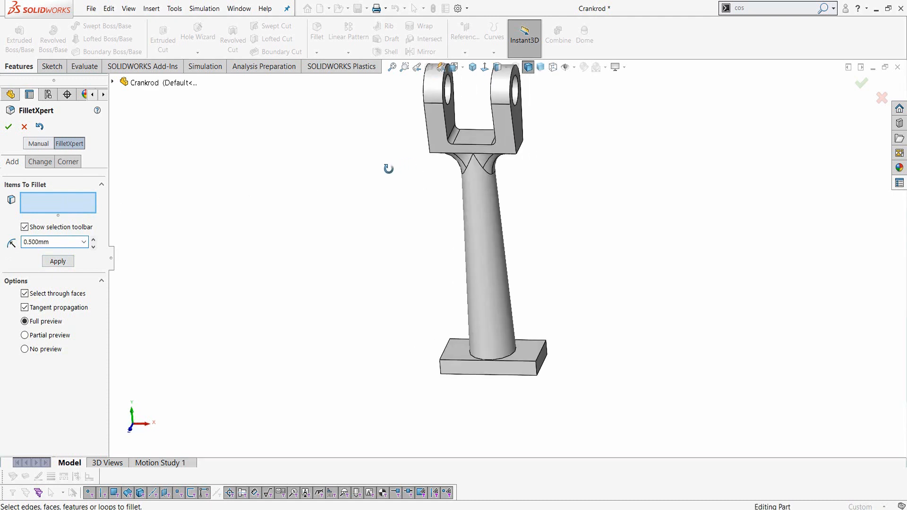
{"action": "left_click", "coordinate": [446, 120]}
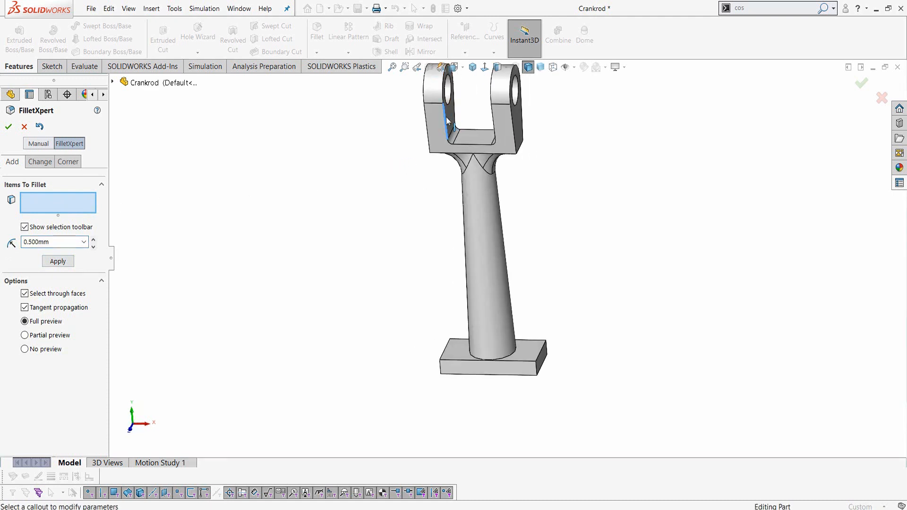
{"action": "middle_click_drag", "start_coordinate": [448, 121], "coordinate": [492, 131]}
{"action": "left_click", "coordinate": [464, 142]}
{"action": "left_click", "coordinate": [523, 131]}
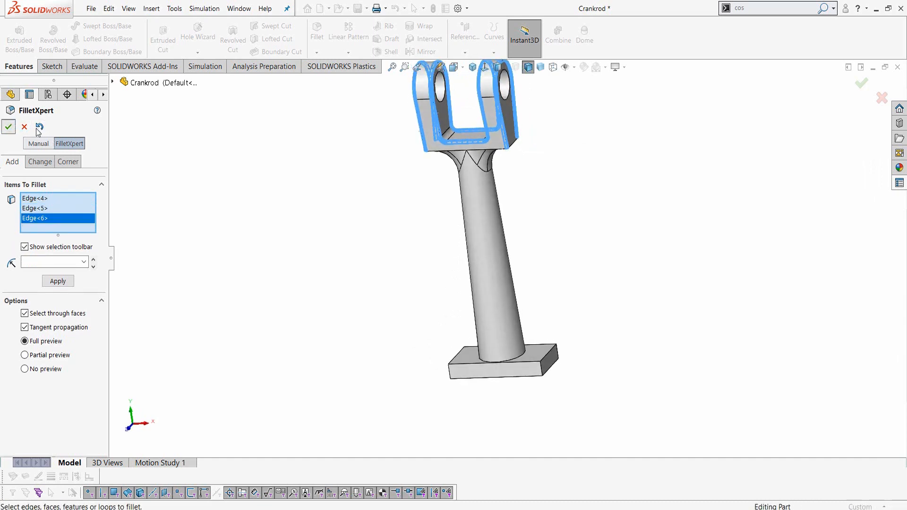
{"action": "left_click", "coordinate": [389, 223]}
{"action": "middle_click_drag", "start_coordinate": [445, 236], "coordinate": [441, 308]}
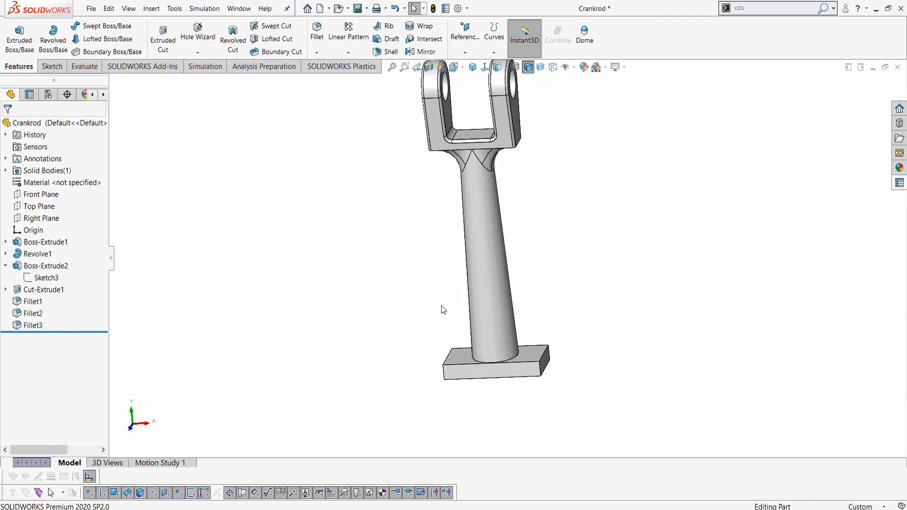
Step: Consult the drawing's base radius and fillet the edge between the tapered rod and the base plate with a 3 mm radius
{"action": "key", "text": "alt+Tab"}
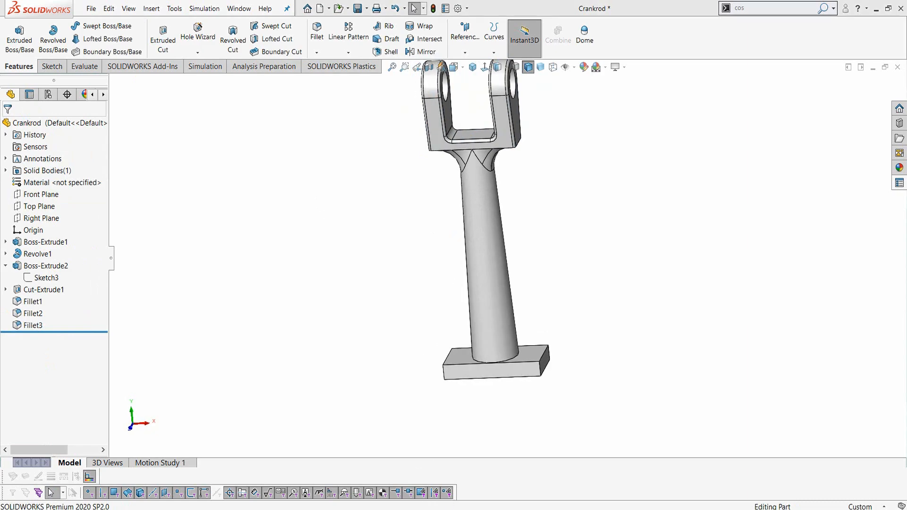
{"action": "left_click_drag", "start_coordinate": [301, 409], "coordinate": [307, 386]}
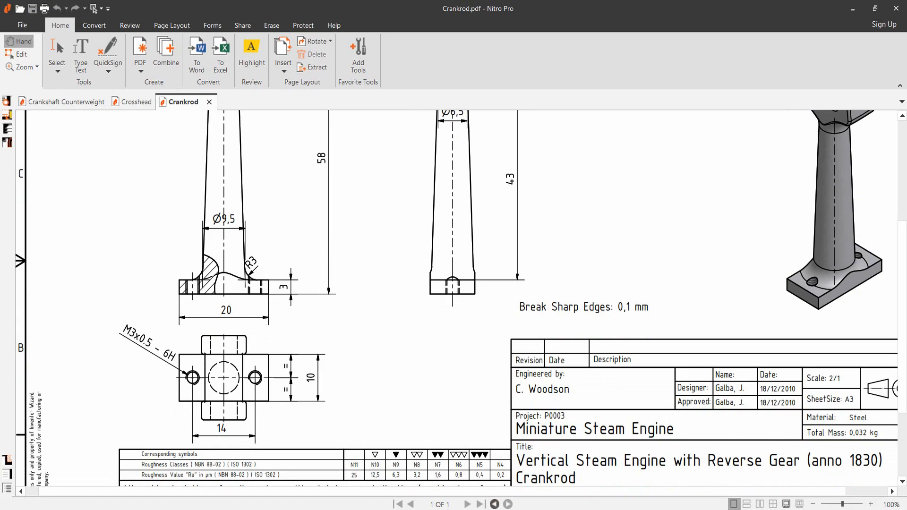
{"action": "key", "text": "alt+Tab"}
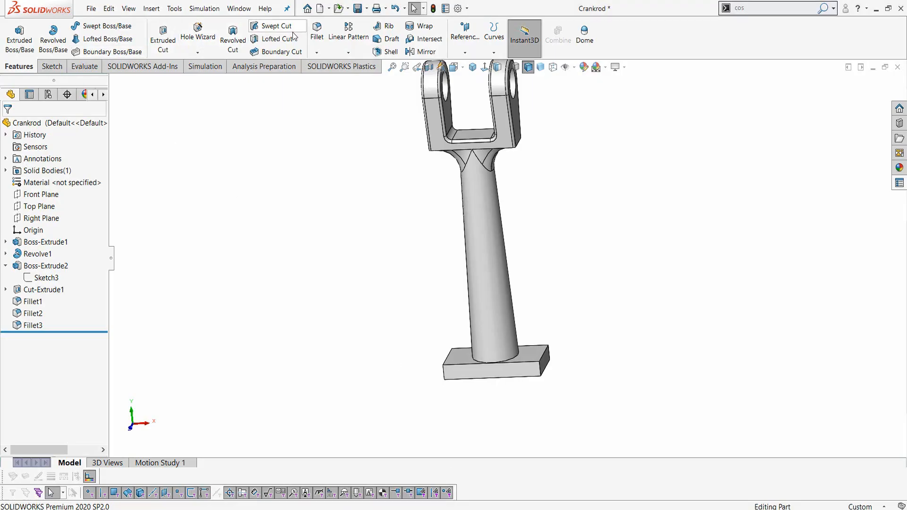
{"action": "type", "text": "3"}
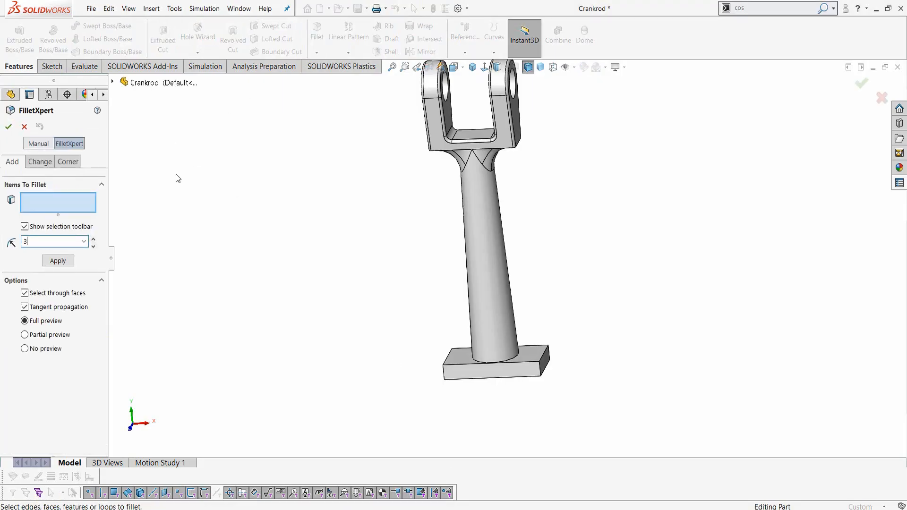
{"action": "key", "text": "Return"}
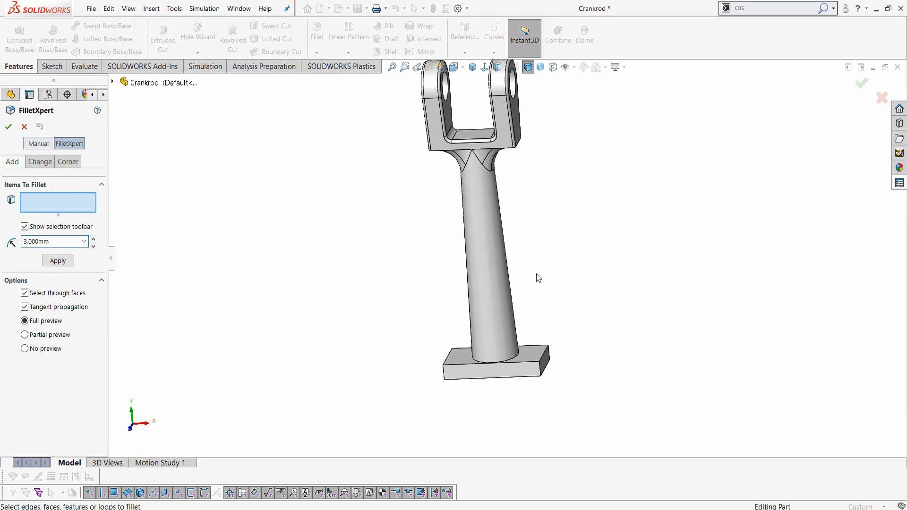
{"action": "left_click", "coordinate": [516, 360]}
{"action": "left_click", "coordinate": [9, 129]}
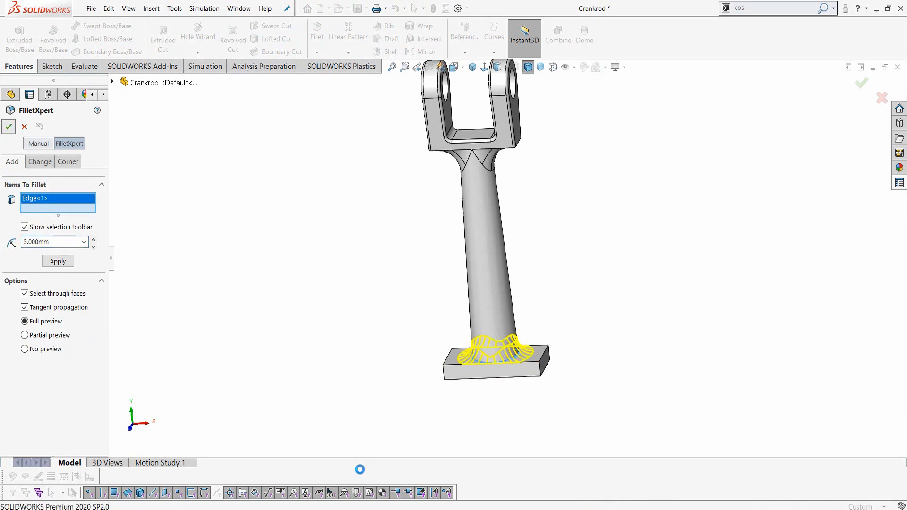
Step: Start a sketch on the base plate's bottom face and place two points about 12.9 mm apart, level with and either side of the origin
{"action": "left_click", "coordinate": [361, 509]}
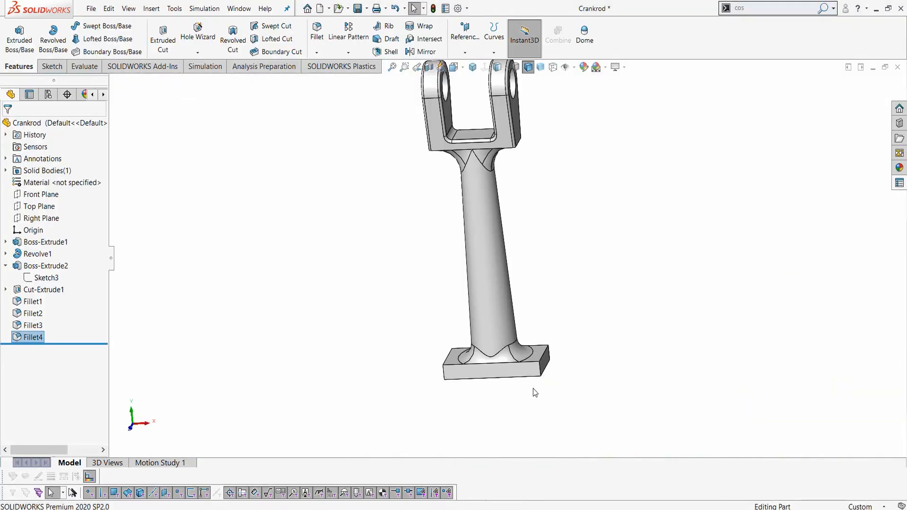
{"action": "mouse_move", "coordinate": [534, 393]}
{"action": "middle_mouse_down"}
{"action": "mouse_move", "coordinate": [518, 199]}
{"action": "mouse_move", "coordinate": [496, 300]}
{"action": "middle_mouse_up"}
{"action": "left_click", "coordinate": [496, 300]}
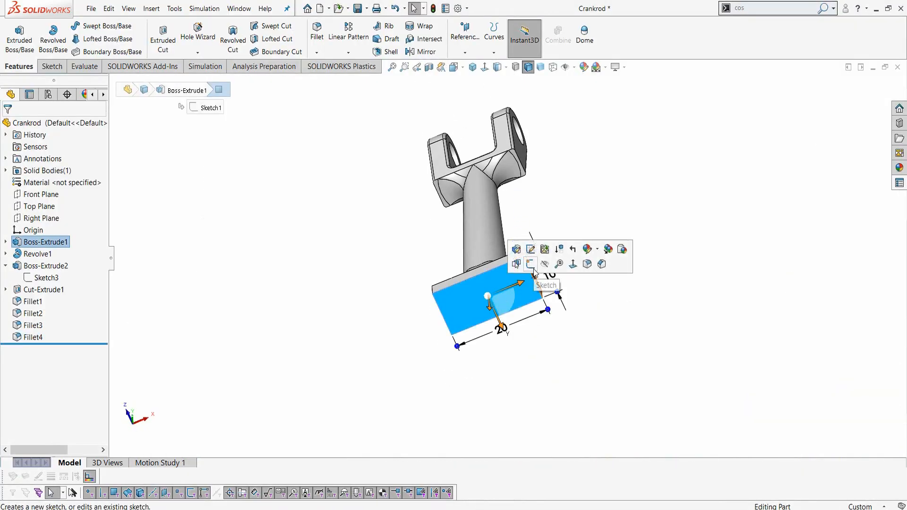
{"action": "left_click", "coordinate": [534, 272]}
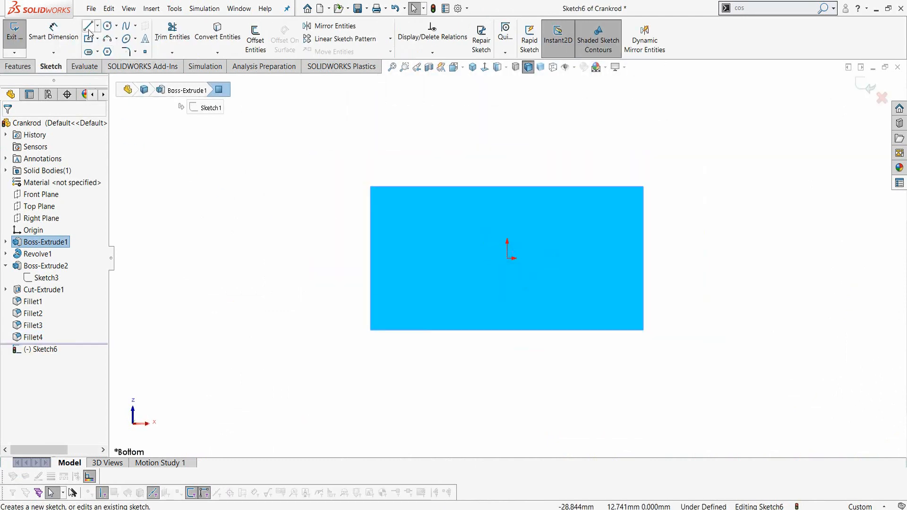
{"action": "left_click", "coordinate": [146, 52]}
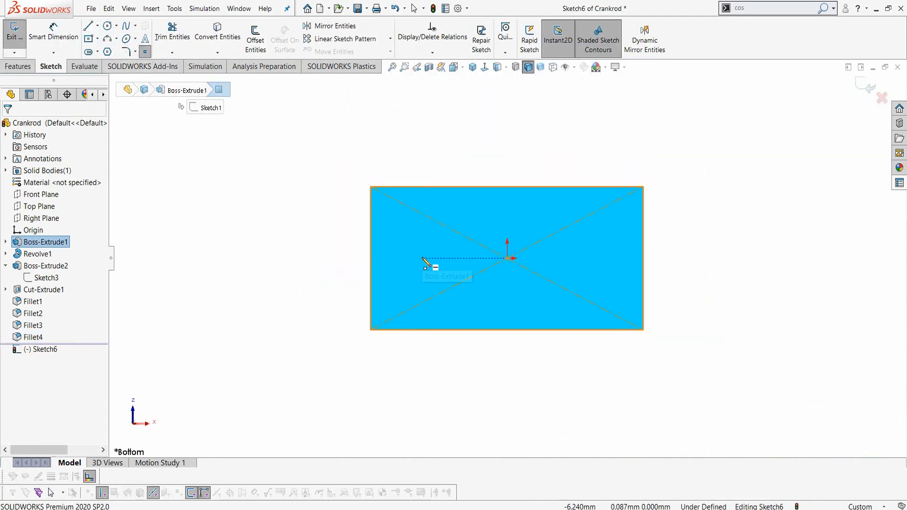
{"action": "left_click", "coordinate": [420, 258]}
{"action": "left_click", "coordinate": [595, 258]}
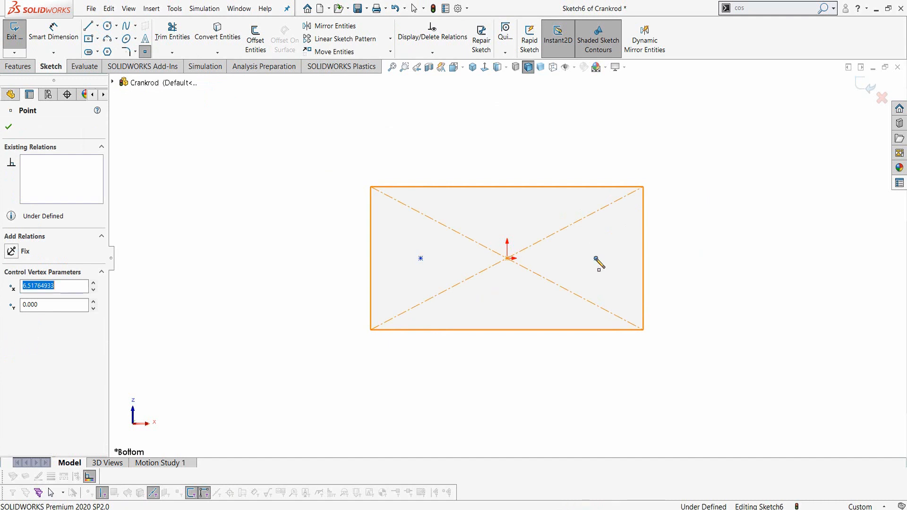
{"action": "key", "text": "Escape"}
Step: Dimension the distance between the two sketch points as 14 mm
{"action": "right_click_drag", "start_coordinate": [261, 281], "coordinate": [264, 211]}
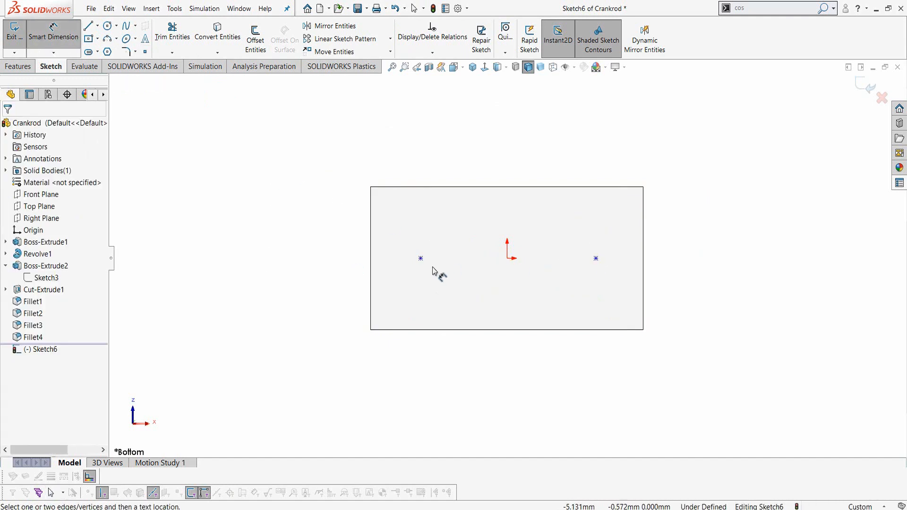
{"action": "left_click", "coordinate": [421, 258]}
{"action": "left_click", "coordinate": [595, 258]}
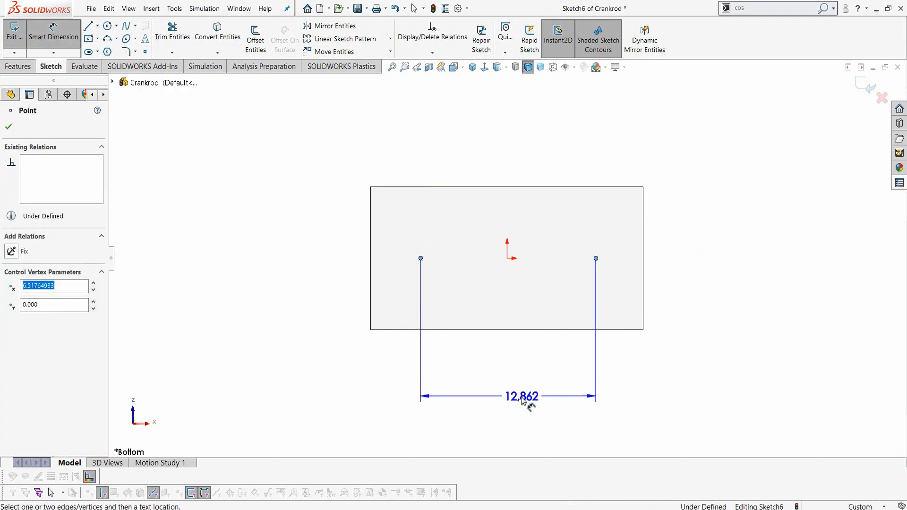
{"action": "left_click", "coordinate": [521, 400]}
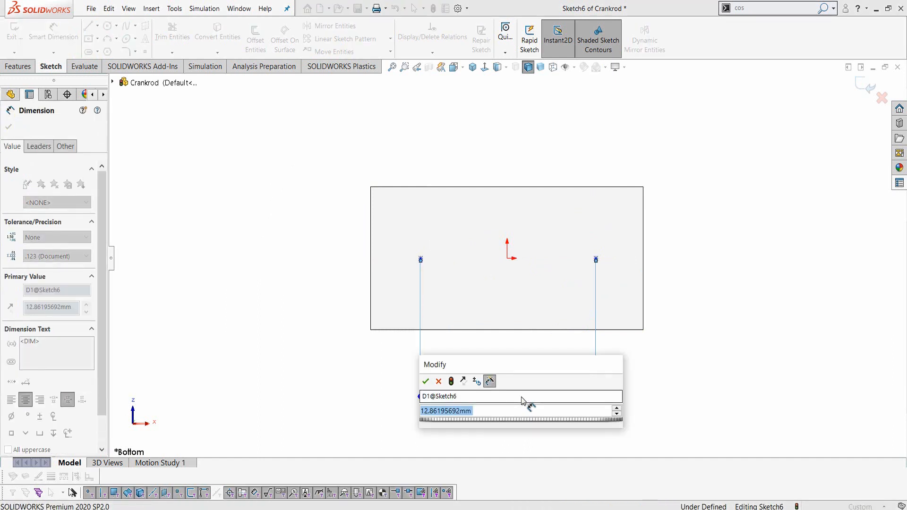
{"action": "type", "text": "14"}
{"action": "key", "text": "Return"}
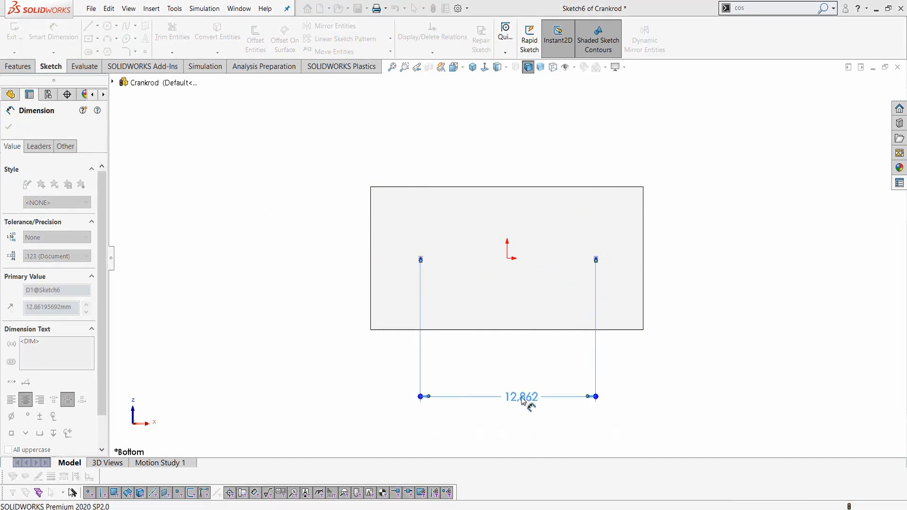
{"action": "key", "text": "Escape"}
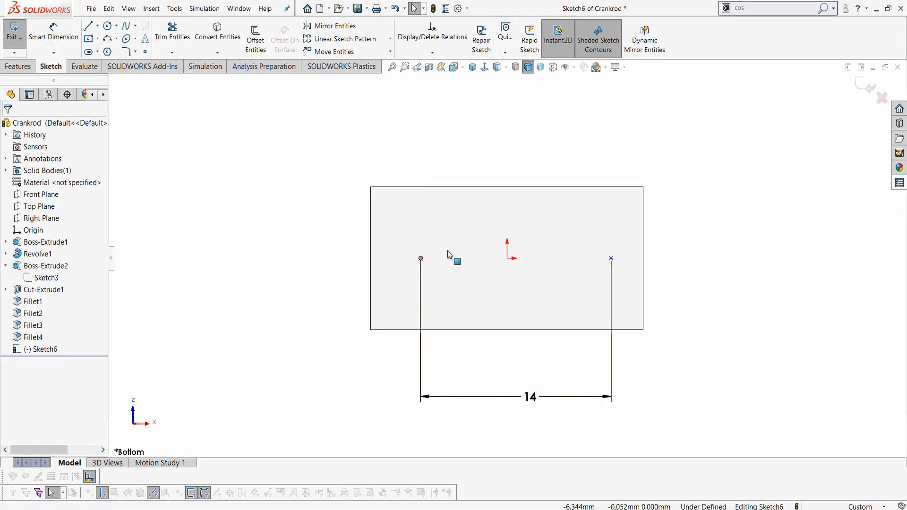
{"action": "right_click_drag", "start_coordinate": [223, 274], "coordinate": [253, 215]}
{"action": "key", "text": "Escape"}
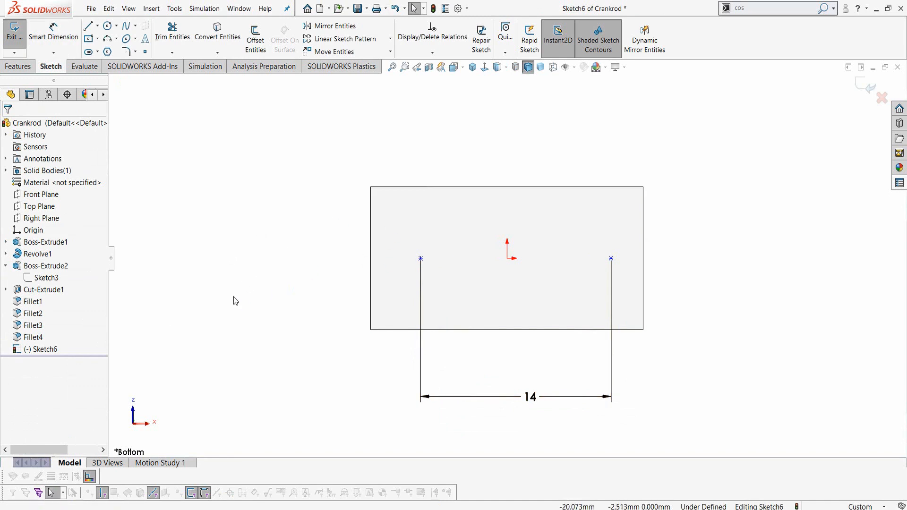
Step: Sketch a vertical line upward from the origin, ending inside the base plate outline, and convert it to construction geometry
{"action": "key", "text": "l"}
{"action": "left_click", "coordinate": [507, 257]}
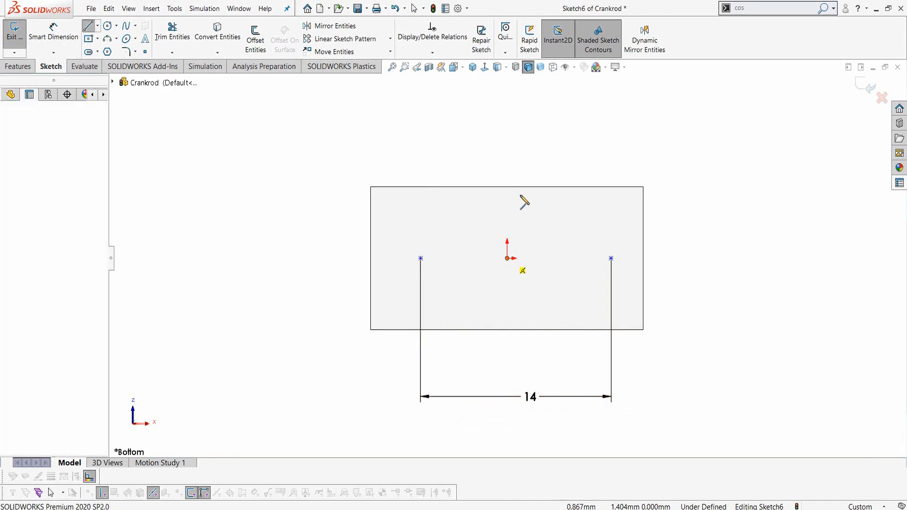
{"action": "left_click", "coordinate": [507, 194]}
{"action": "right_click", "coordinate": [510, 196]}
{"action": "left_click", "coordinate": [534, 200]}
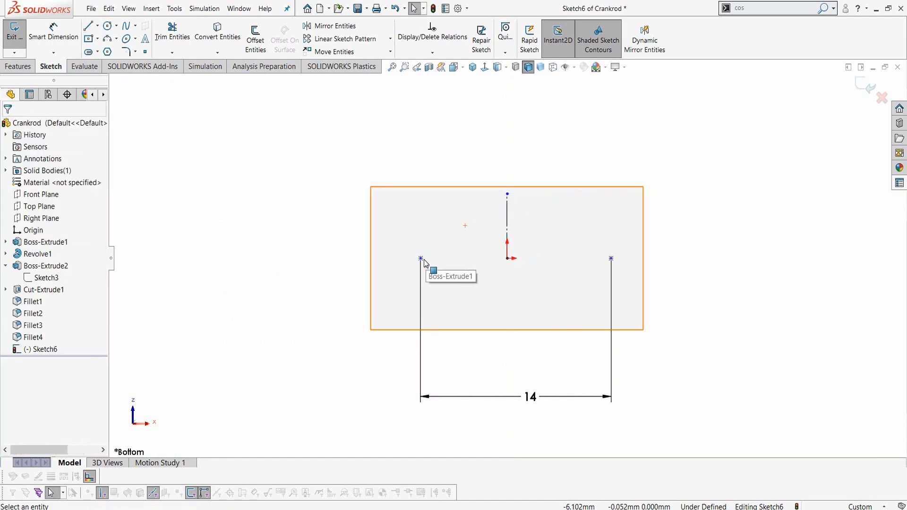
Step: Make the two sketch points symmetric about the vertical construction line through the origin
{"action": "left_click", "coordinate": [507, 218]}
{"action": "left_click", "coordinate": [613, 259], "text": "ctrl"}
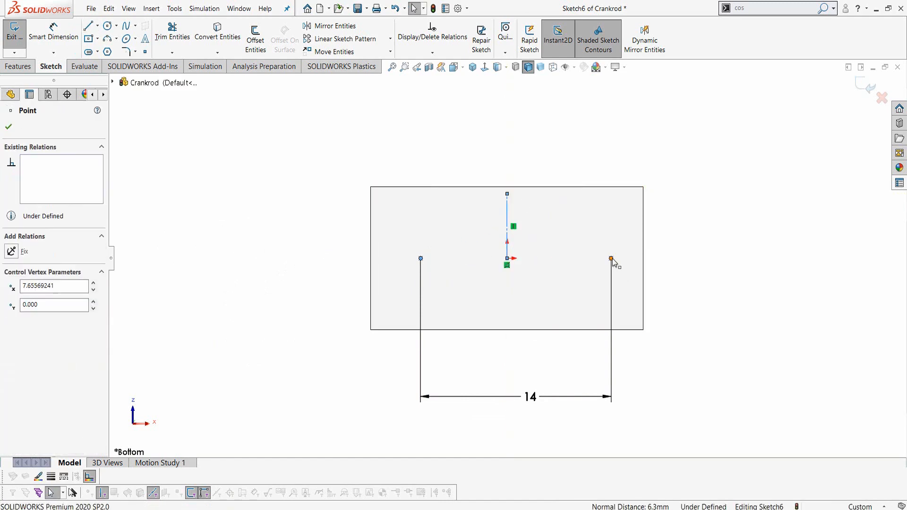
{"action": "left_click", "coordinate": [11, 313]}
{"action": "left_click", "coordinate": [367, 253]}
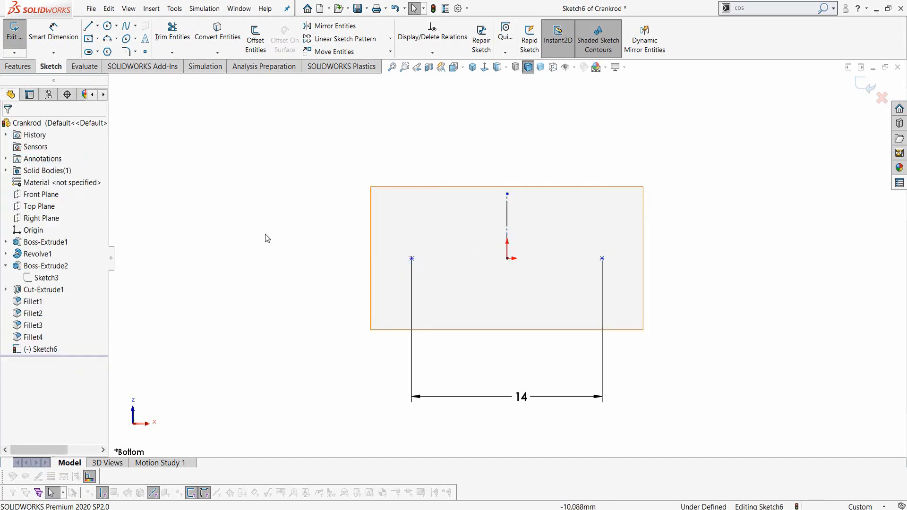
Step: Sketch a horizontal centerline through the origin, spanning the base plate from its left edge to its right edge
{"action": "left_click", "coordinate": [98, 26]}
{"action": "left_click", "coordinate": [116, 50]}
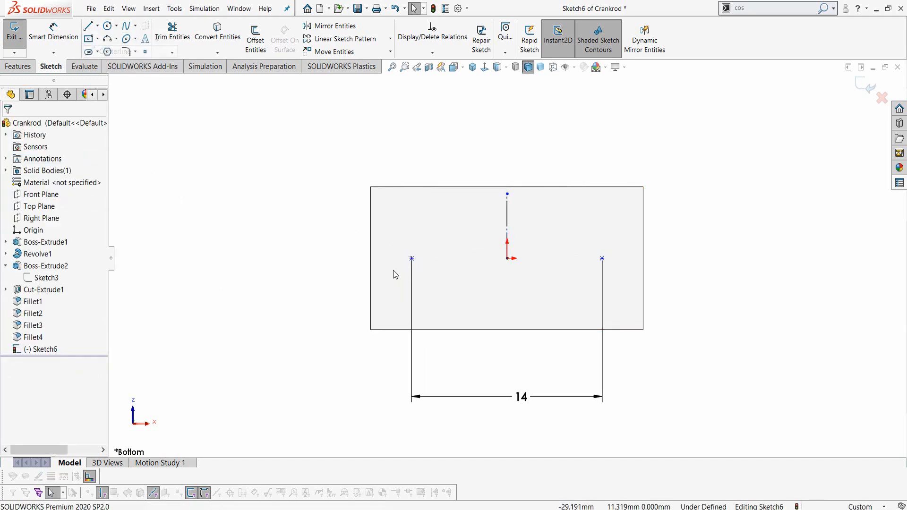
{"action": "left_click", "coordinate": [371, 257]}
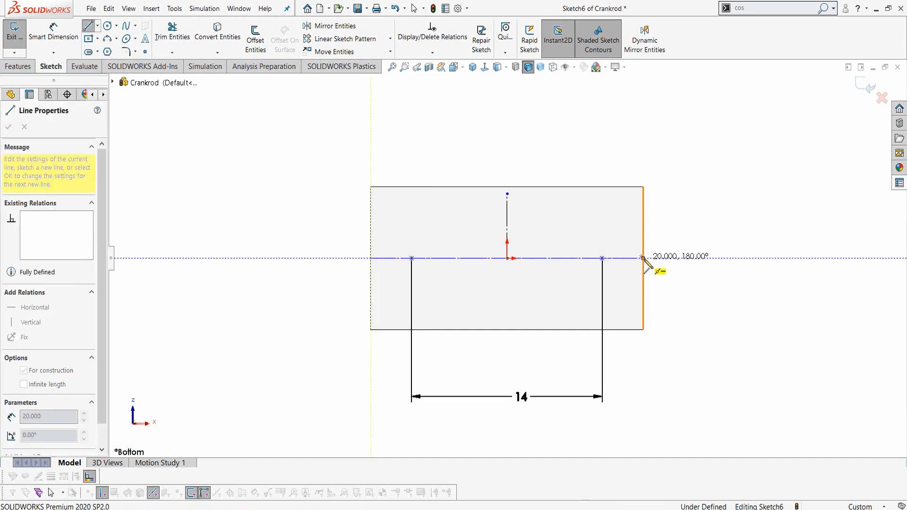
{"action": "left_click", "coordinate": [643, 258]}
{"action": "key", "text": "Escape"}
Step: Add a coincident relation between the left sketch point and the horizontal centerline
{"action": "left_click", "coordinate": [411, 257]}
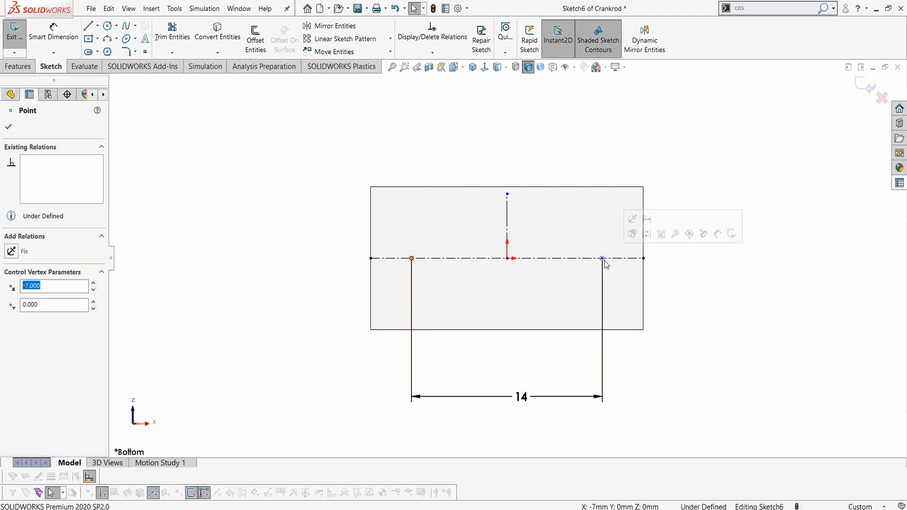
{"action": "left_click", "coordinate": [602, 258], "text": "ctrl"}
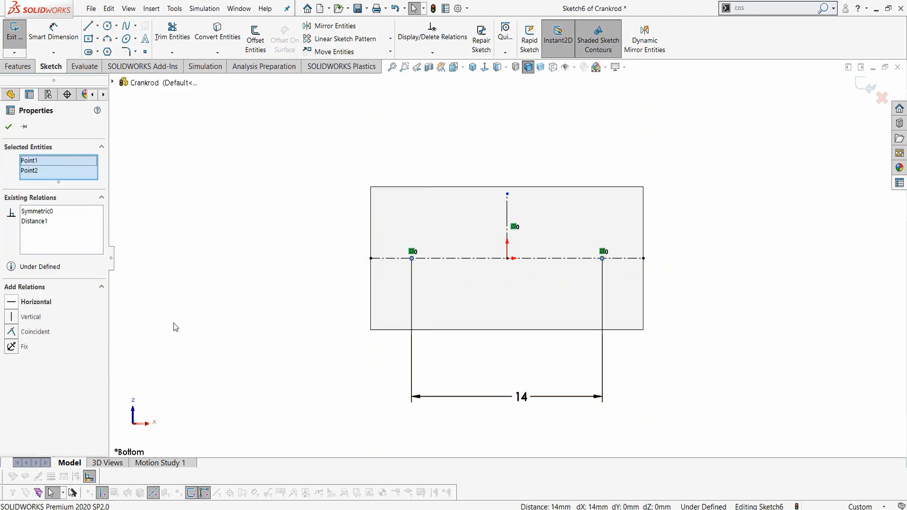
{"action": "left_click", "coordinate": [441, 261], "text": "ctrl"}
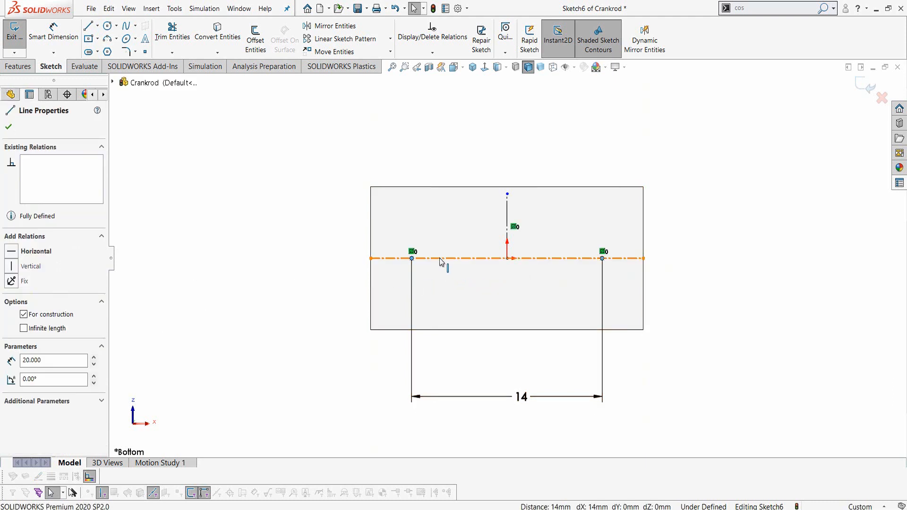
{"action": "left_click", "coordinate": [72, 311]}
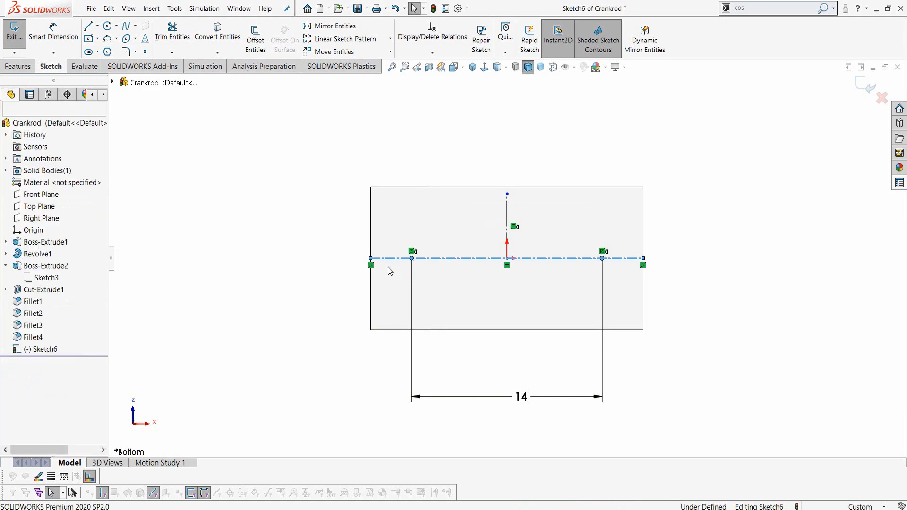
{"action": "left_click", "coordinate": [412, 258]}
{"action": "left_click", "coordinate": [429, 260], "text": "ctrl"}
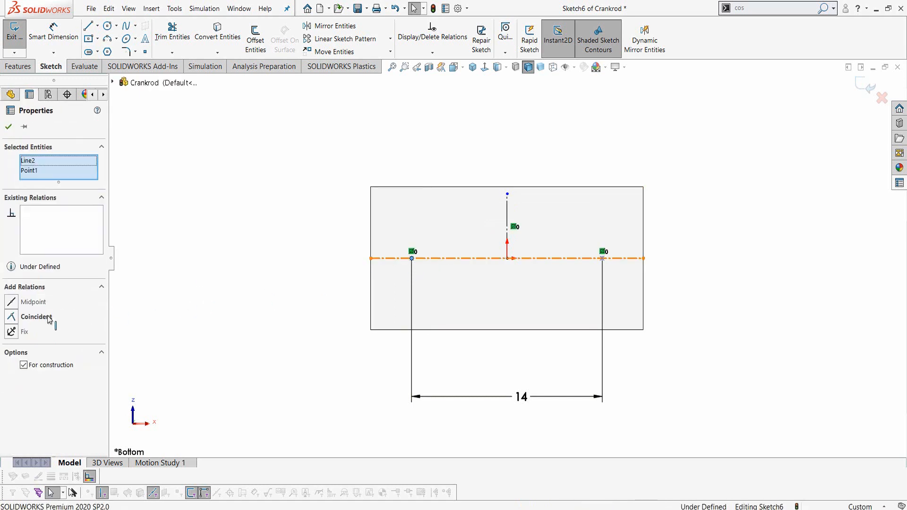
{"action": "left_click", "coordinate": [11, 316]}
{"action": "key", "text": "Escape"}
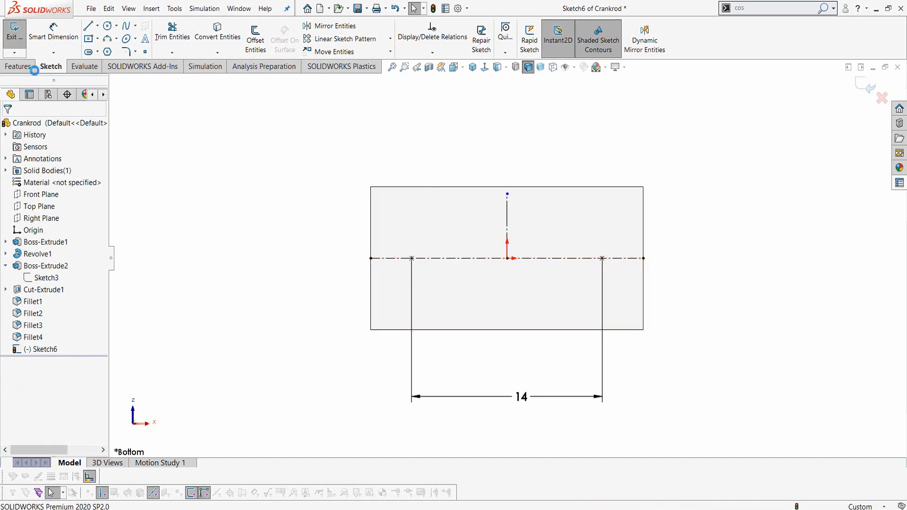
Step: Finish the sketch and set up a Hole Wizard bottoming tapped hole of size M3x0.5 with end condition Up To Next
{"action": "left_click", "coordinate": [20, 69]}
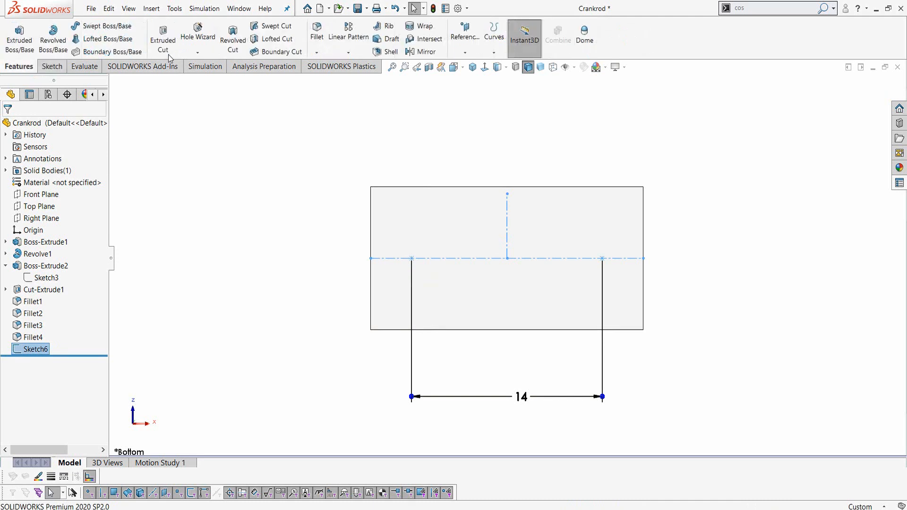
{"action": "left_click", "coordinate": [199, 39]}
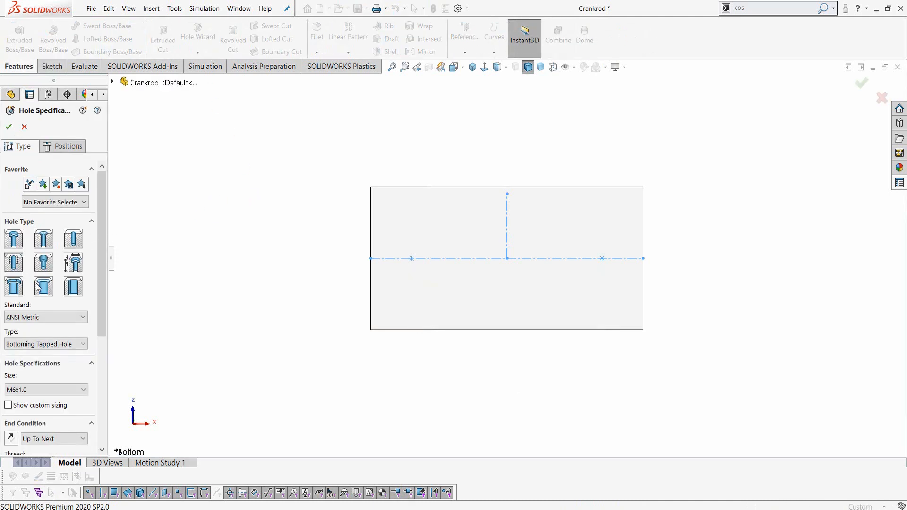
{"action": "scroll", "coordinate": [54, 316], "scroll_direction": "down", "scroll_amount": 3}
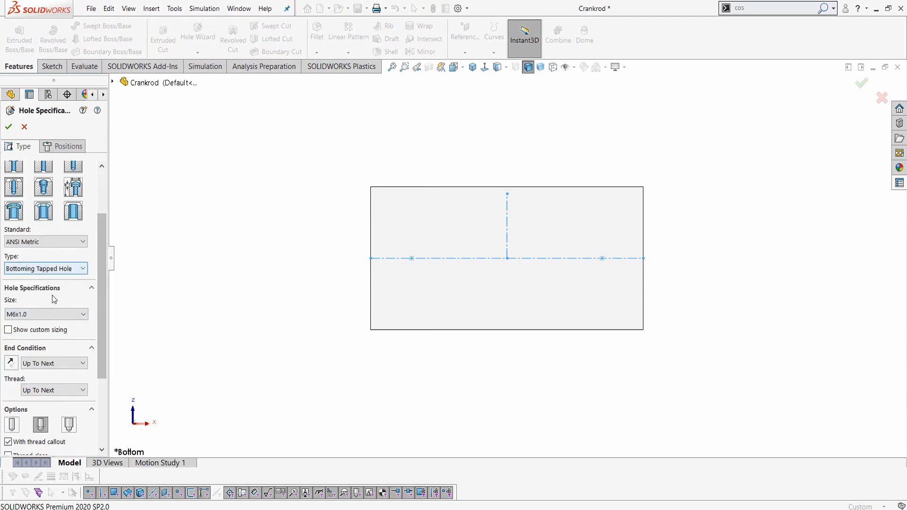
{"action": "left_click", "coordinate": [54, 317]}
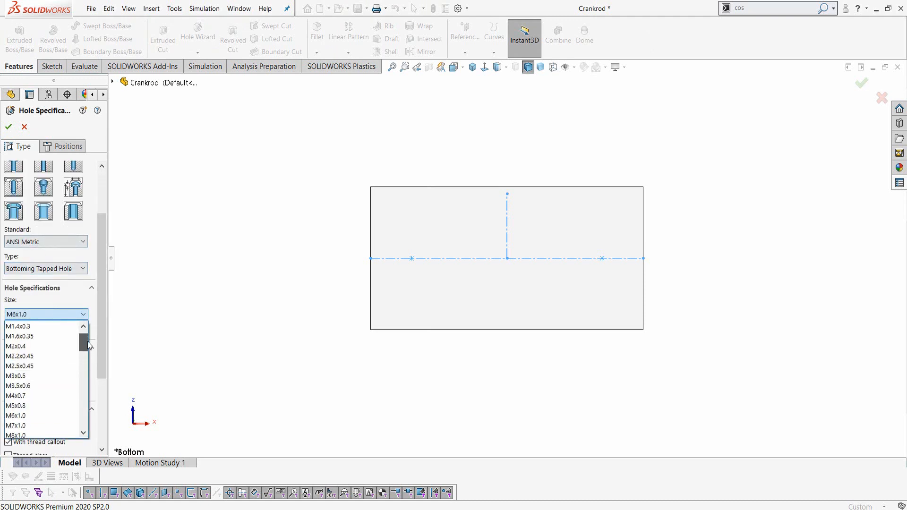
{"action": "left_click", "coordinate": [35, 375]}
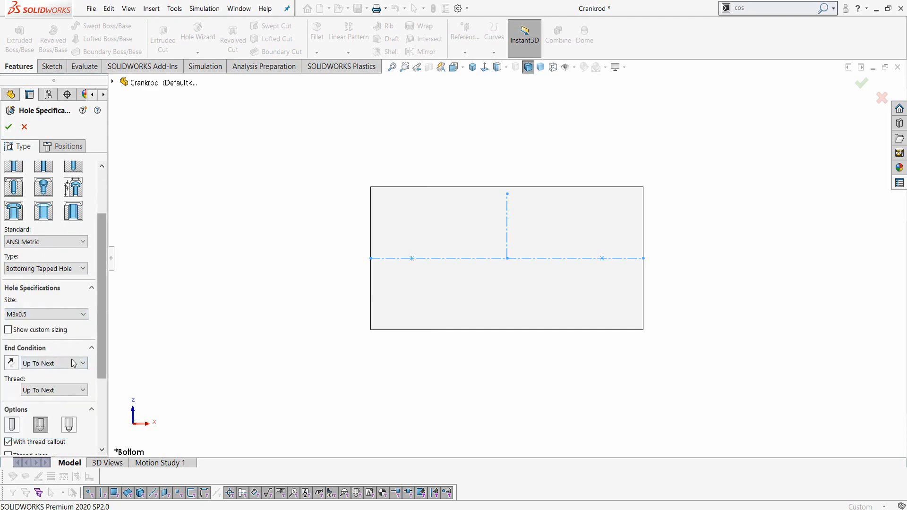
{"action": "left_click", "coordinate": [66, 364]}
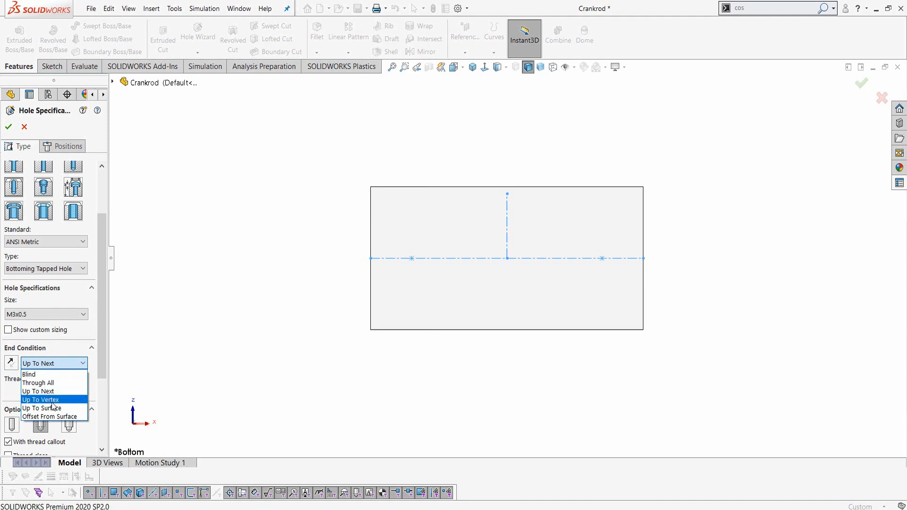
{"action": "left_click", "coordinate": [52, 392]}
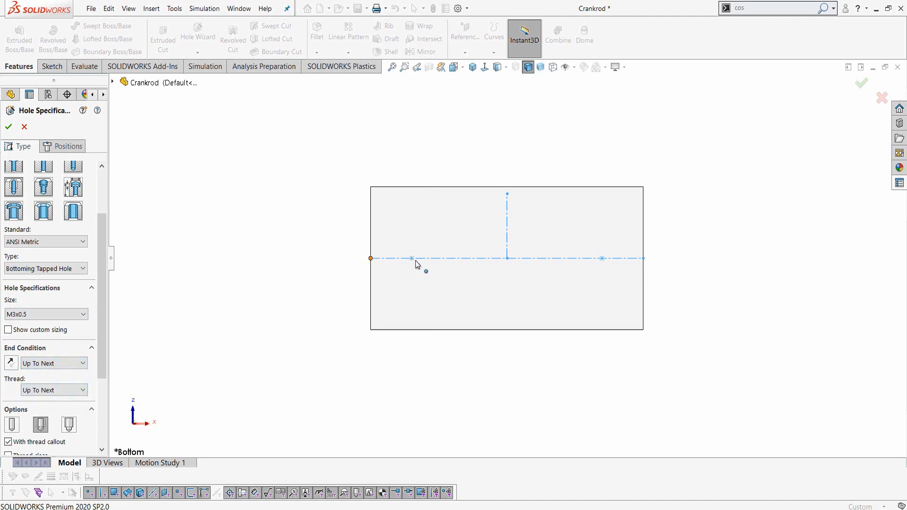
Step: Place the tapped holes on the base plate's bottom face at the two sketched points and create them
{"action": "left_click", "coordinate": [64, 146]}
{"action": "left_click", "coordinate": [482, 267]}
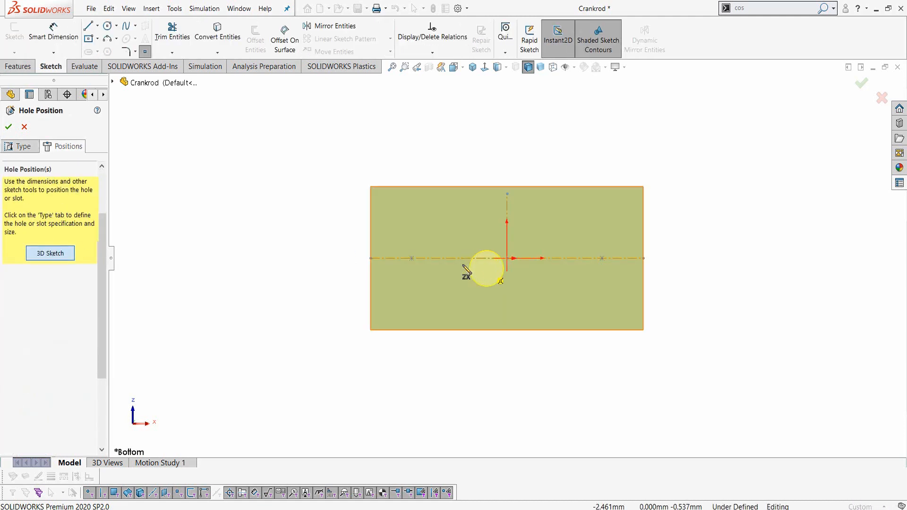
{"action": "left_click", "coordinate": [412, 258]}
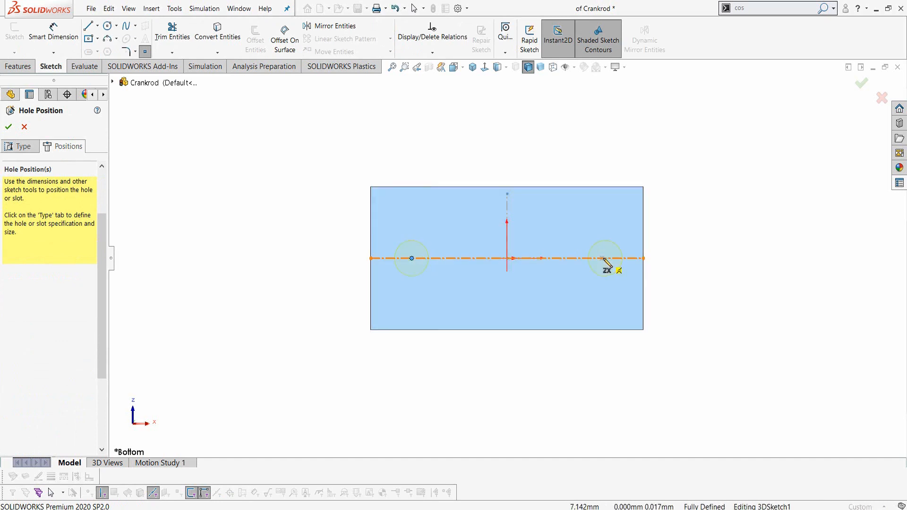
{"action": "left_click", "coordinate": [603, 259]}
{"action": "key", "text": "Return"}
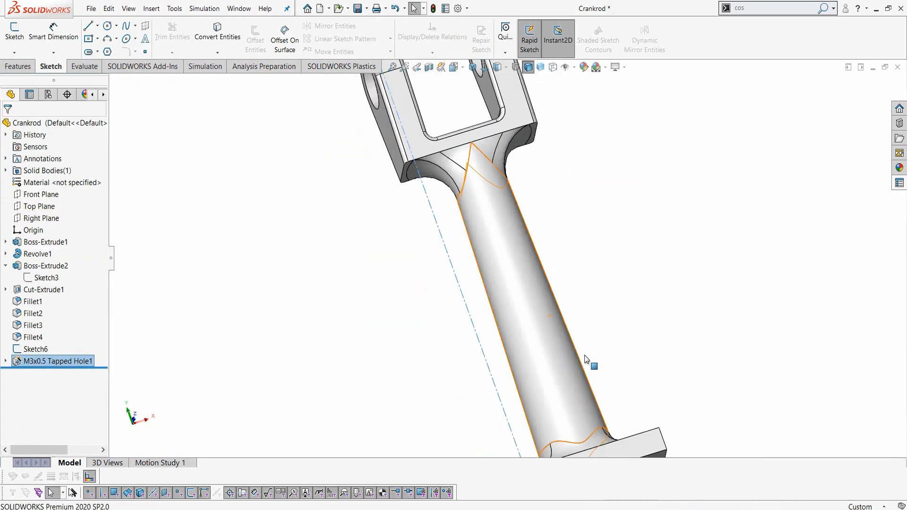
Step: Inspect the tapped holes in the base plate and hide the hole-location sketch
{"action": "middle_click_drag", "start_coordinate": [585, 336], "coordinate": [558, 480]}
{"action": "middle_click_drag", "start_coordinate": [550, 269], "coordinate": [554, 302]}
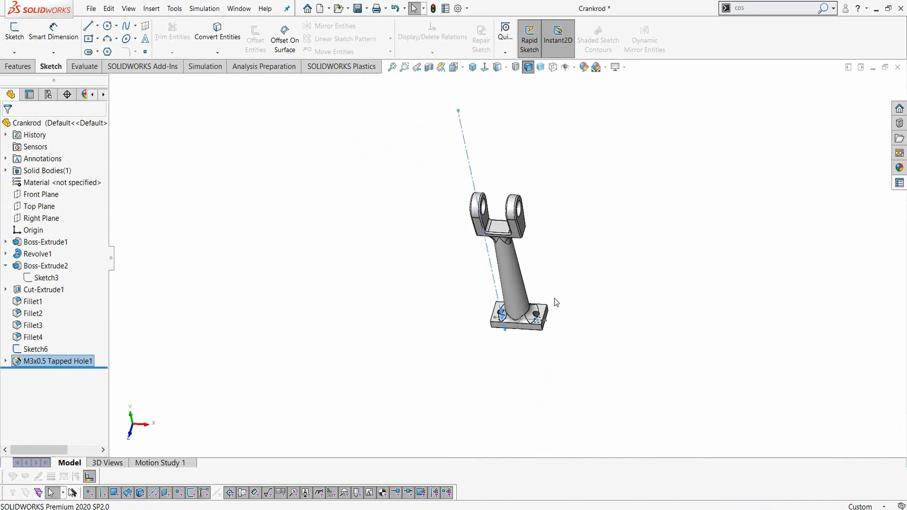
{"action": "scroll", "coordinate": [562, 306], "scroll_direction": "down", "scroll_amount": 4}
{"action": "left_click", "coordinate": [577, 263]}
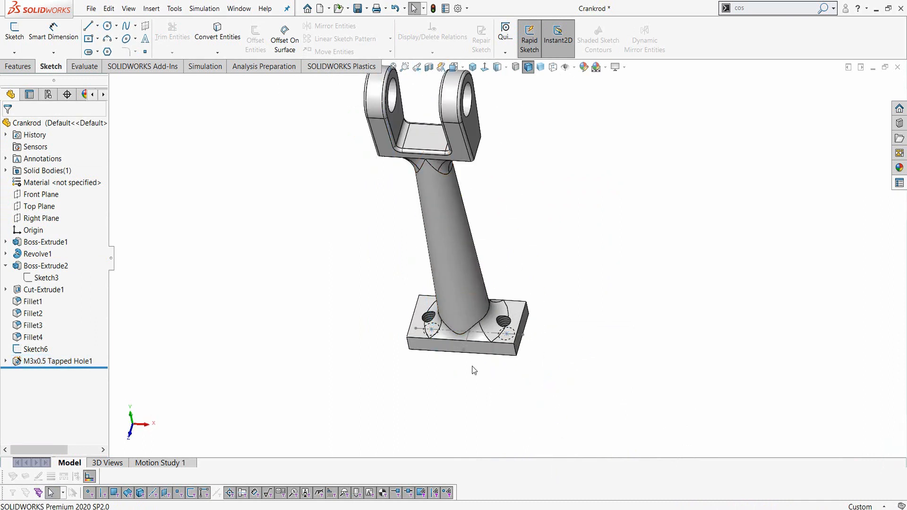
{"action": "left_click", "coordinate": [449, 336]}
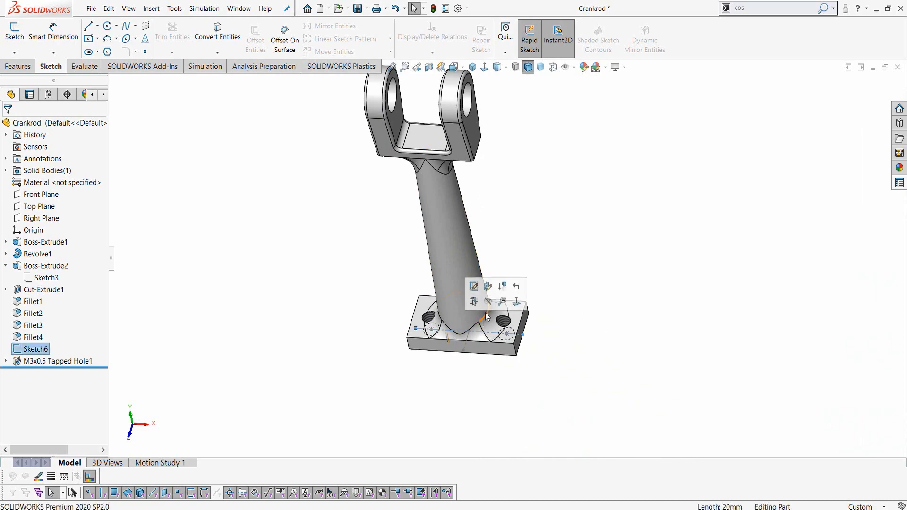
{"action": "left_click", "coordinate": [488, 301]}
Step: Consult the material in the PDF drawing's title block and assign 1023 Carbon Steel Sheet (SS) to the Crankrod
{"action": "key", "text": "alt+Tab"}
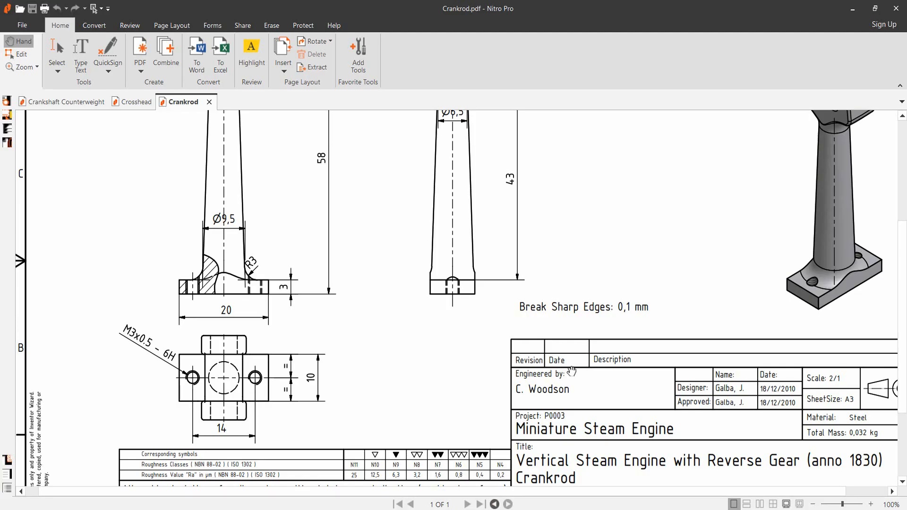
{"action": "left_click_drag", "start_coordinate": [690, 330], "coordinate": [606, 314]}
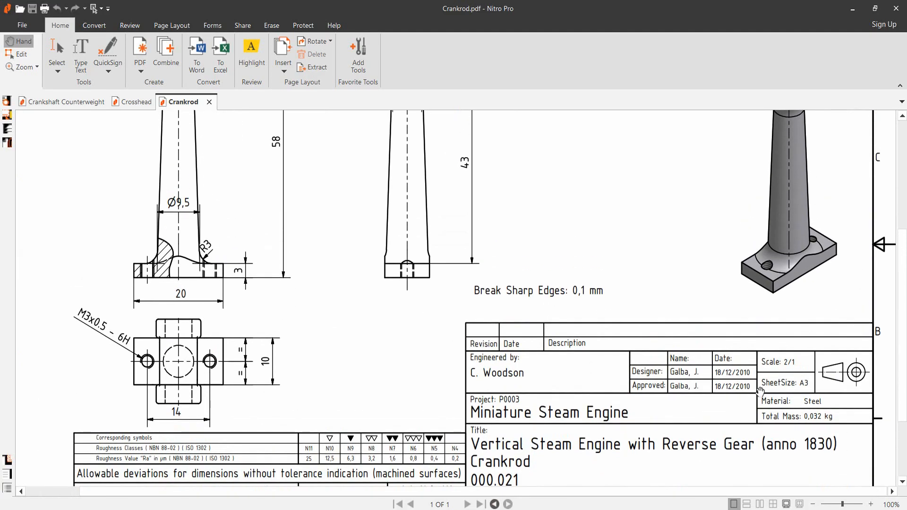
{"action": "key", "text": "alt+Tab"}
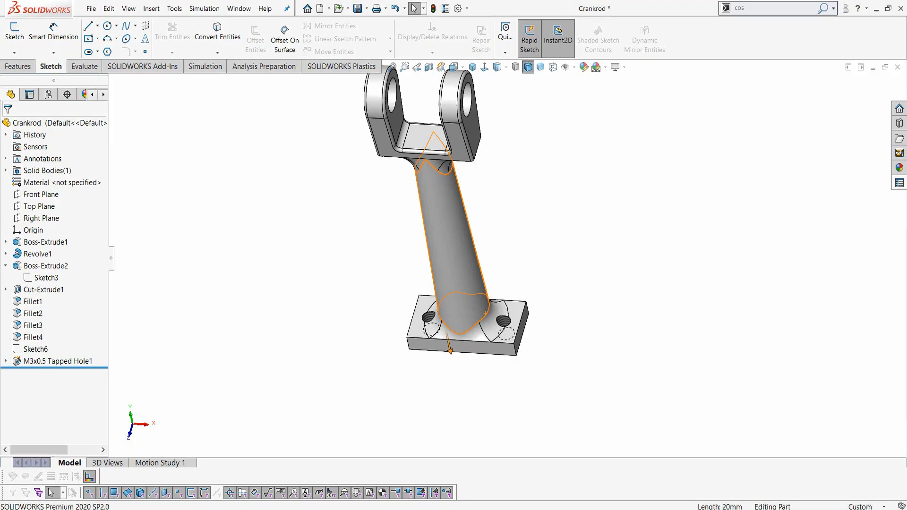
{"action": "right_click", "coordinate": [59, 184]}
{"action": "left_click", "coordinate": [168, 202]}
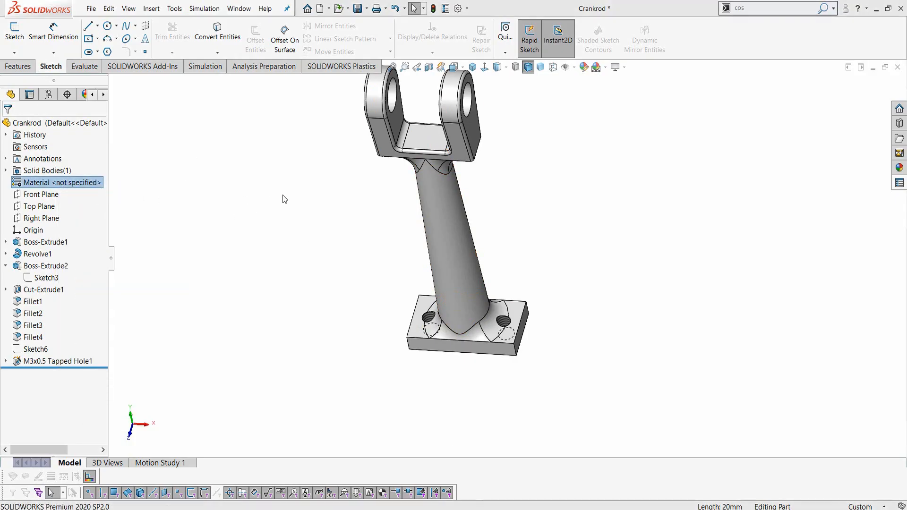
{"action": "double_click", "coordinate": [278, 134]}
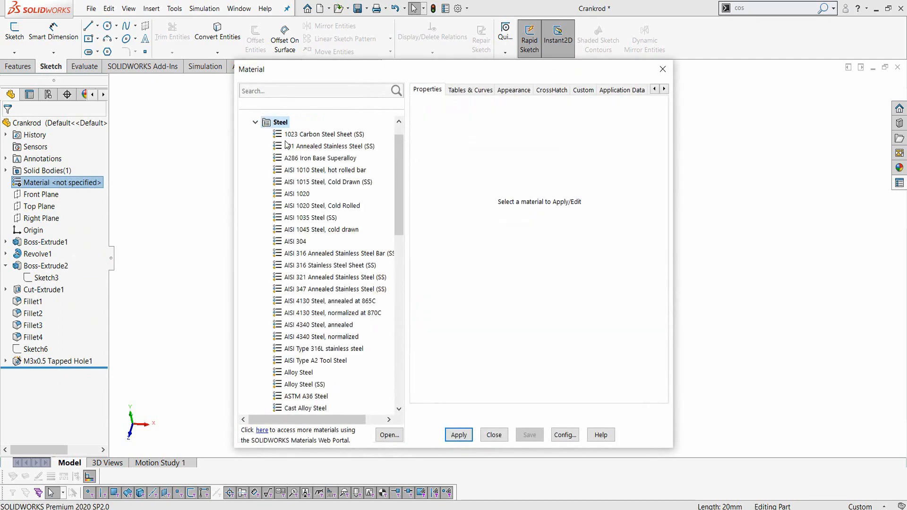
{"action": "left_click", "coordinate": [305, 136]}
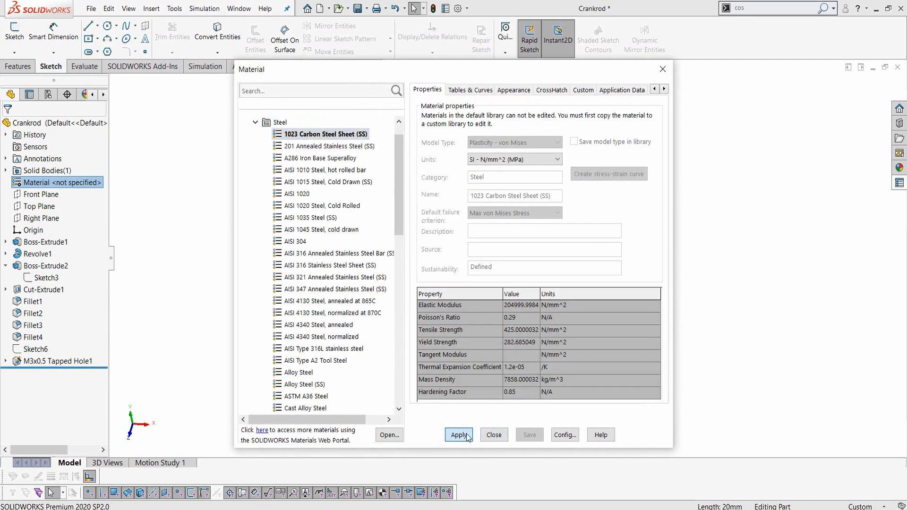
{"action": "left_click", "coordinate": [494, 435]}
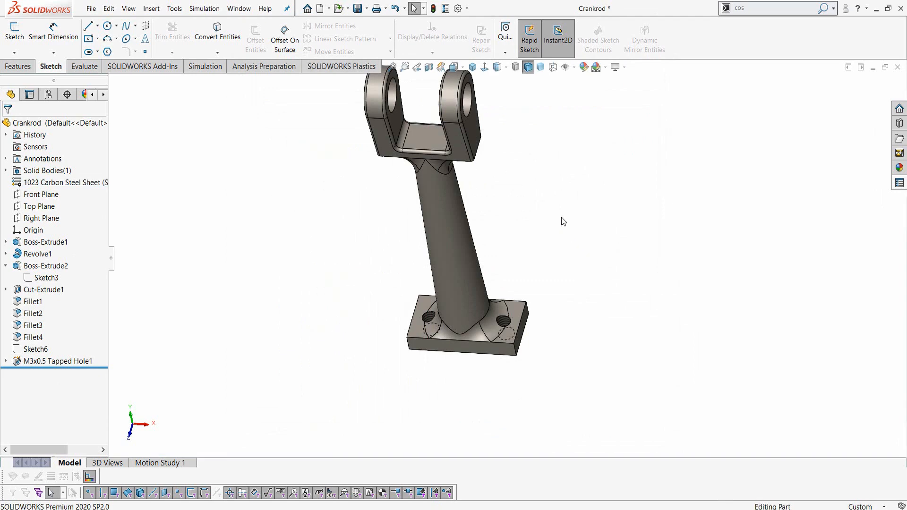
{"action": "key", "text": "ctrl+7"}
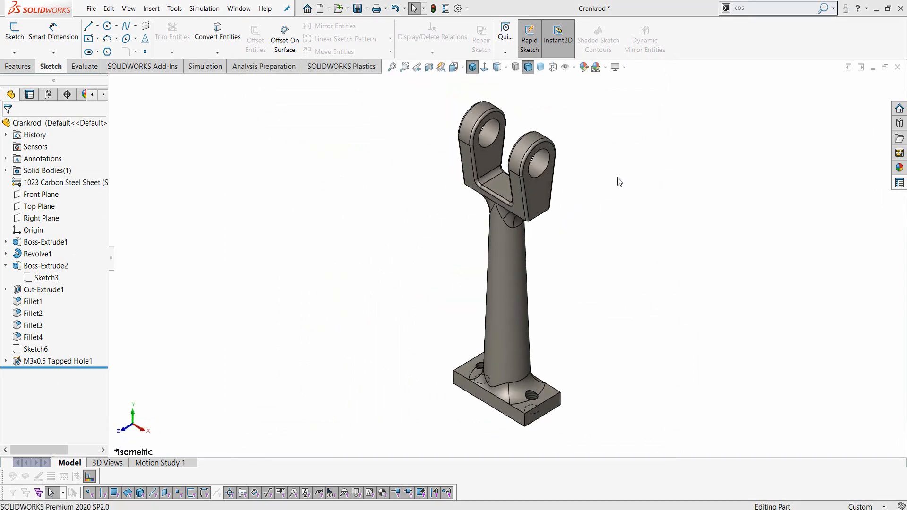